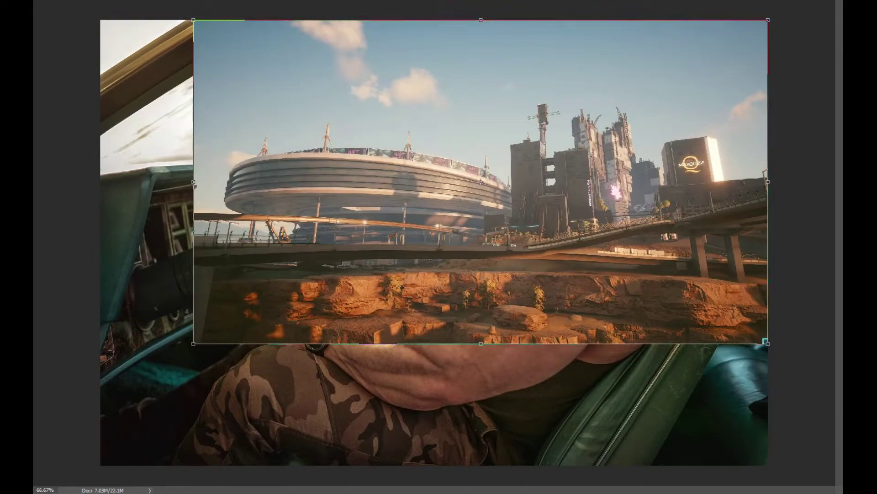
Scale the city photo over the car windows and driver, then start a path at the nose.
mouse_move(616, 213)
left_mouse_down()
mouse_move(684, 231)
mouse_move(707, 207)
left_mouse_up()
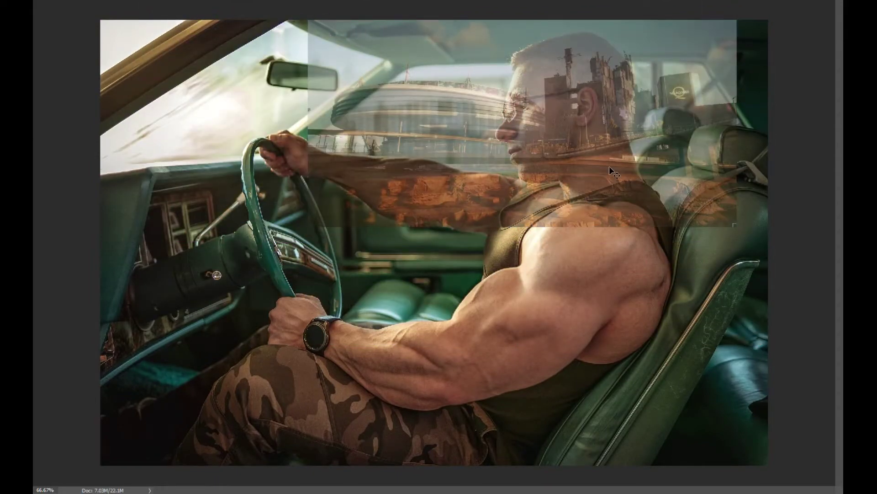
scroll(535, 118, "up", 4)
left_click_drag(378, 169, 383, 140)
scroll(364, 457, "up", 3)
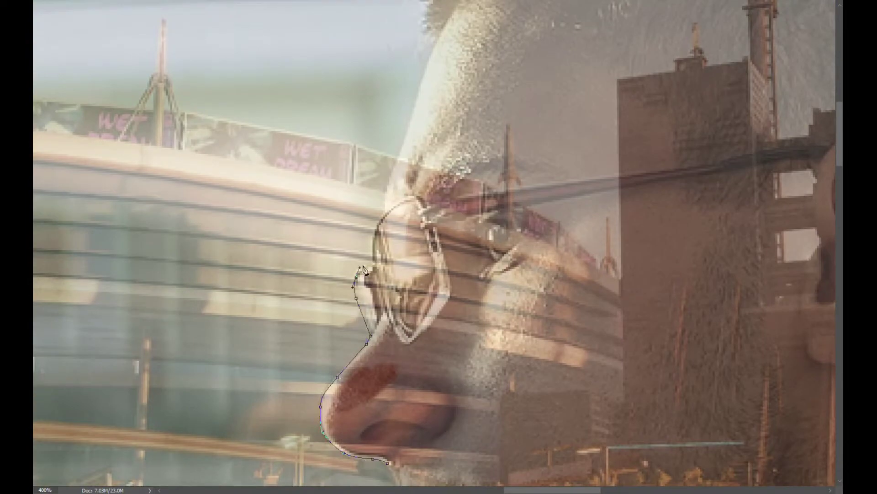
Trace the path up the forehead and curve it across the top of the hair.
scroll(392, 209, "up", 5)
left_click(407, 258)
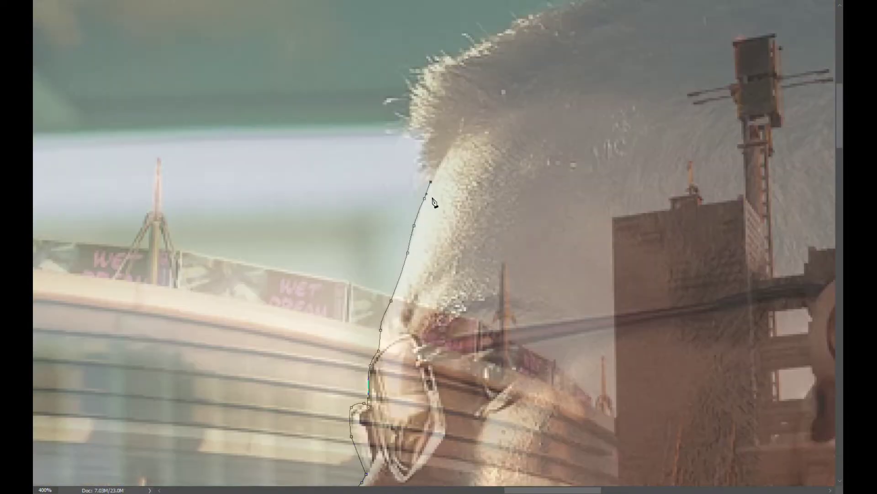
scroll(430, 183, "up", 3)
scroll(430, 183, "right", 3)
left_click(503, 134)
left_click_drag(601, 113, 627, 112)
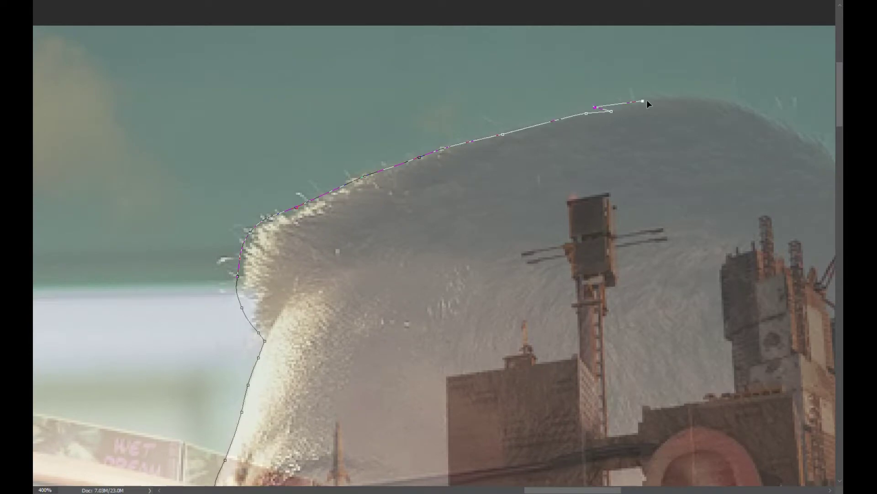
left_click(651, 93)
scroll(652, 92, "right", 5)
left_click(465, 104)
left_click(525, 124)
left_click_drag(550, 144, 558, 149)
Continue the path down the back of the head toward the neck.
scroll(630, 209, "down", 5)
left_click(587, 254)
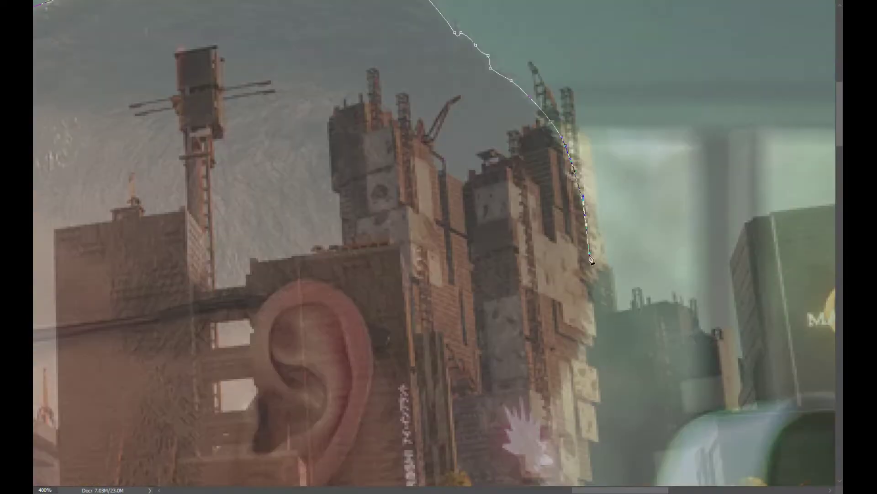
scroll(530, 235, "down", 5)
scroll(588, 392, "down", 5)
scroll(588, 392, "down", 5)
left_click(518, 168)
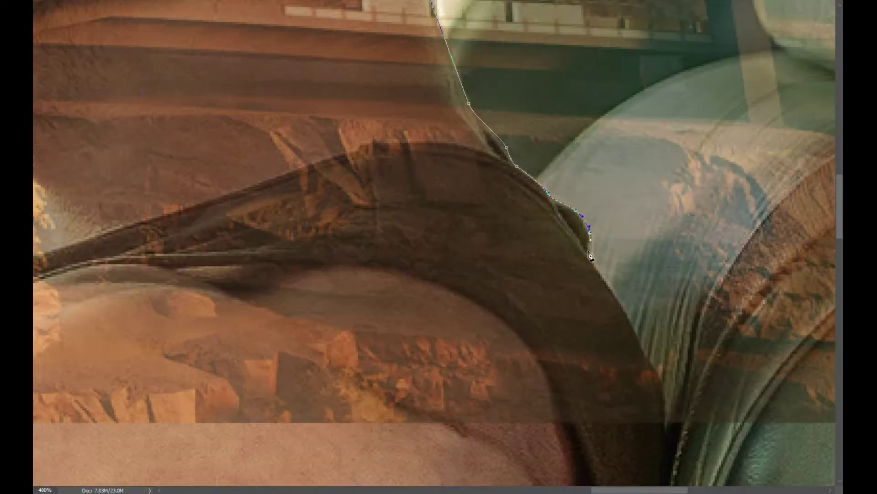
scroll(590, 257, "down", 5)
scroll(569, 202, "up", 5)
scroll(522, 143, "down", 5)
Curve the path along the outstretched arm and back up toward the chin.
key("ctrl+minus")
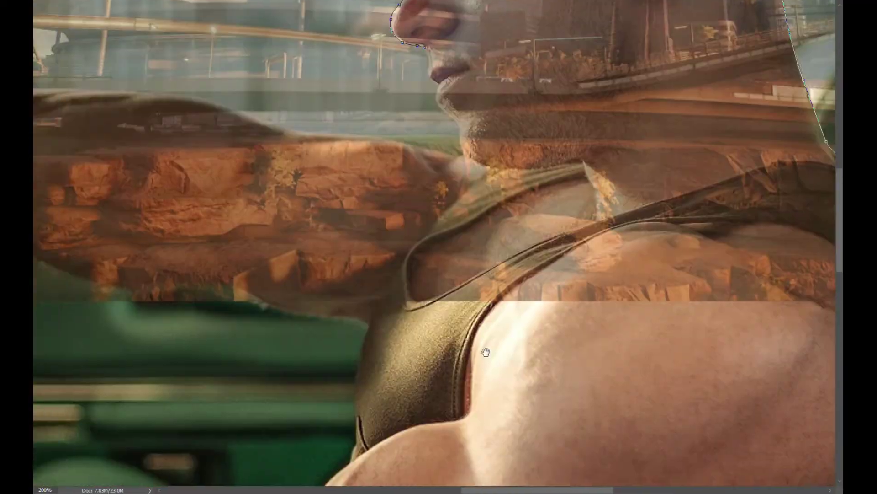
scroll(485, 351, "left", 5)
scroll(209, 218, "up", 3)
left_click_drag(243, 224, 258, 226)
left_click_drag(317, 227, 330, 232)
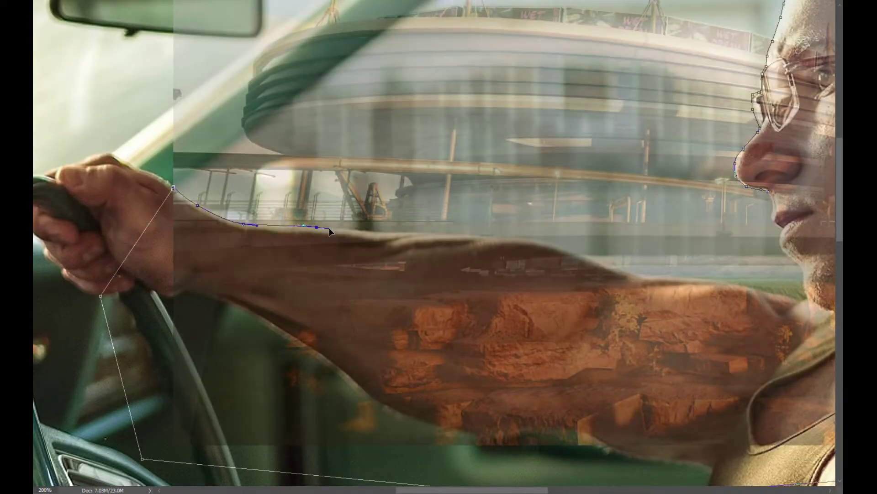
left_click_drag(654, 277, 658, 279)
scroll(653, 281, "right", 5)
left_click(489, 307)
left_click_drag(534, 317, 551, 329)
Review the finished path at fit-to-screen view and bring up its context options.
scroll(528, 235, "up", 2)
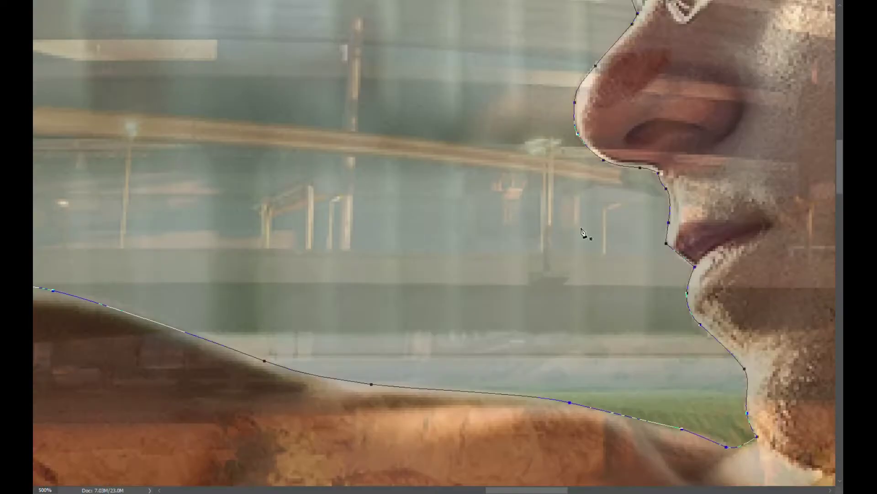
scroll(652, 210, "up", 1)
scroll(600, 135, "up", 3)
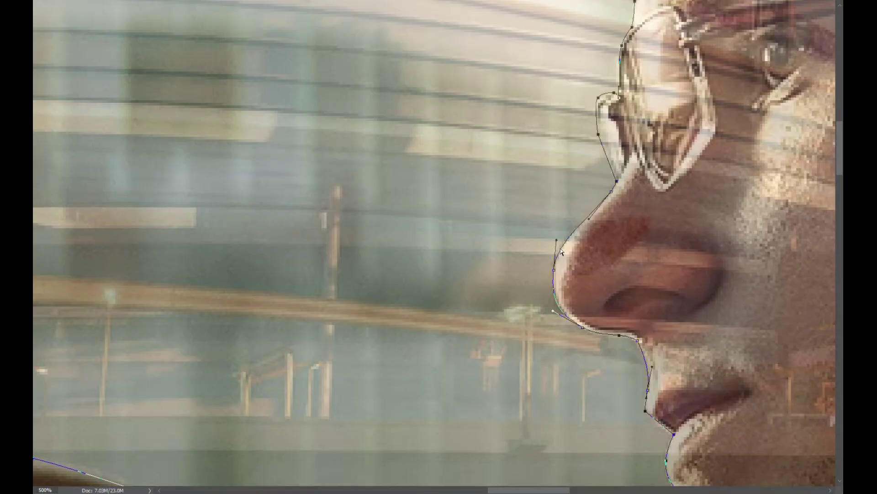
scroll(562, 252, "up", 5)
scroll(495, 324, "right", 1)
scroll(528, 316, "up", 3)
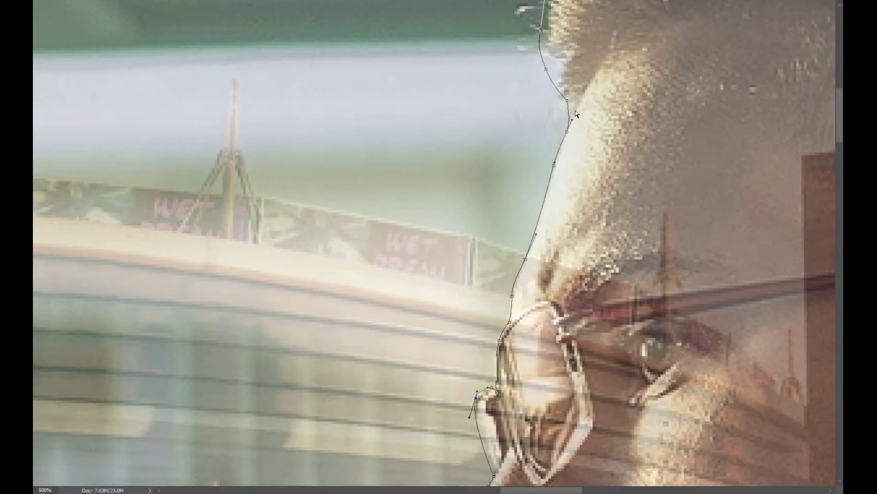
scroll(544, 283, "up", 5)
scroll(544, 283, "right", 1)
key("ctrl+0")
right_click(580, 164)
Turn the path into a selection and delete the city image over the driver.
left_click(603, 191)
key("Return")
key("Delete")
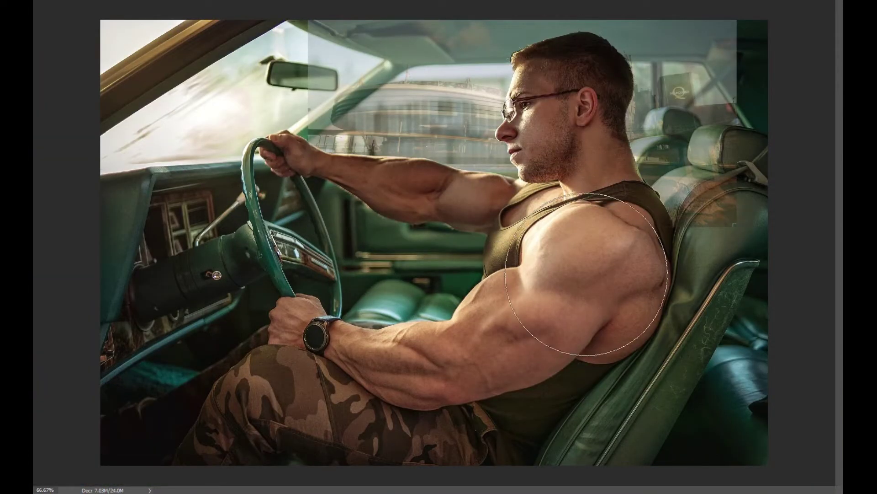
key("ctrl+plus")
key("ctrl+plus")
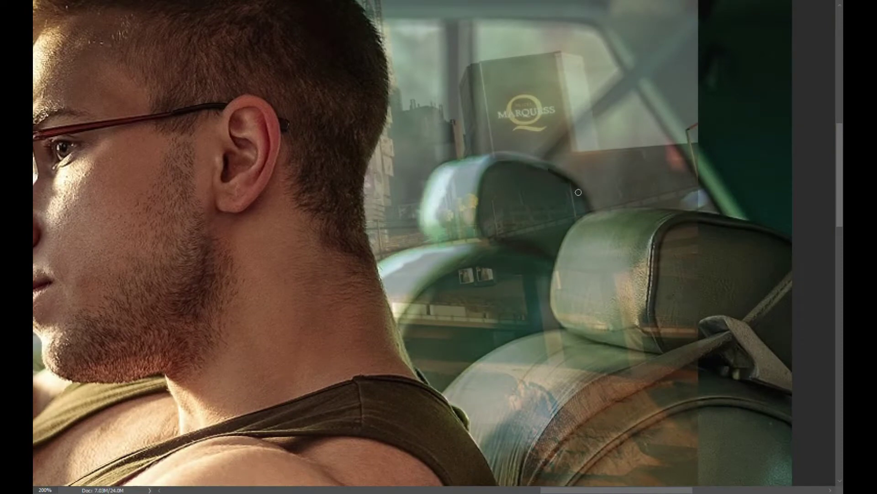
Mask out the city over the mirror and roof lining, then shrink the brush.
scroll(608, 224, "up", 3)
scroll(607, 224, "right", 3)
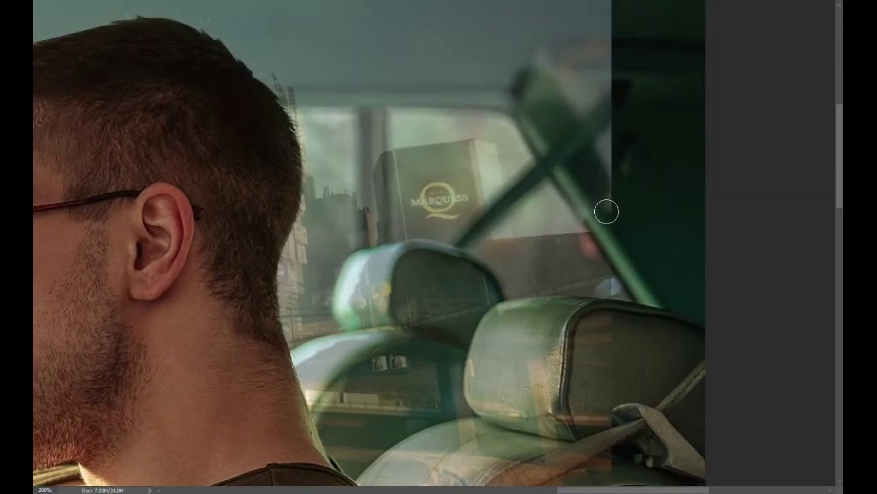
scroll(525, 114, "up", 2)
scroll(451, 186, "left", 5)
scroll(183, 139, "left", 10)
scroll(249, 228, "left", 10)
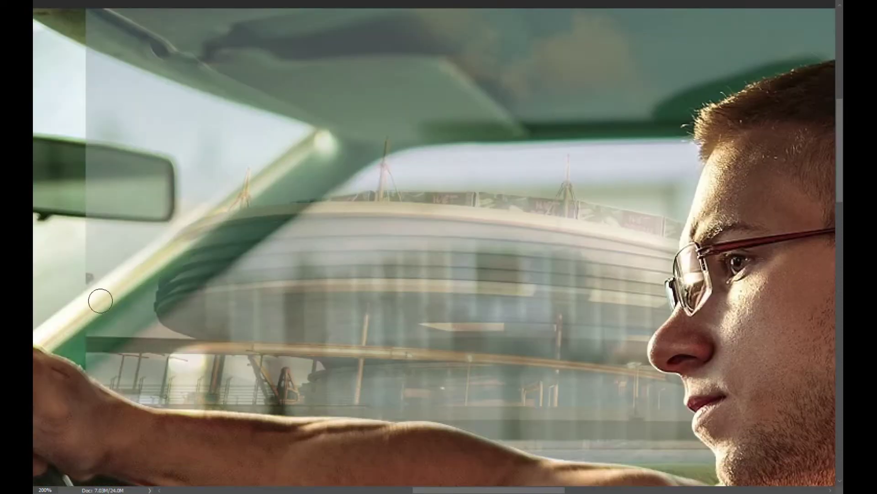
scroll(238, 311, "up", 4)
scroll(238, 311, "left", 4)
left_click_drag(239, 311, 313, 182)
scroll(192, 133, "right", 5)
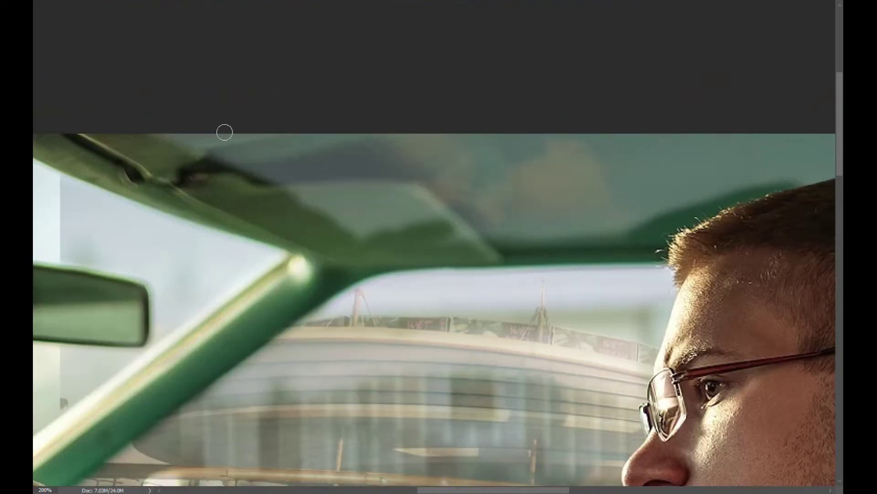
left_click_drag(192, 133, 701, 190)
scroll(567, 133, "right", 10)
scroll(567, 133, "right", 10)
scroll(735, 376, "down", 10)
key("bracketleft")
key("bracketleft")
key("bracketleft")
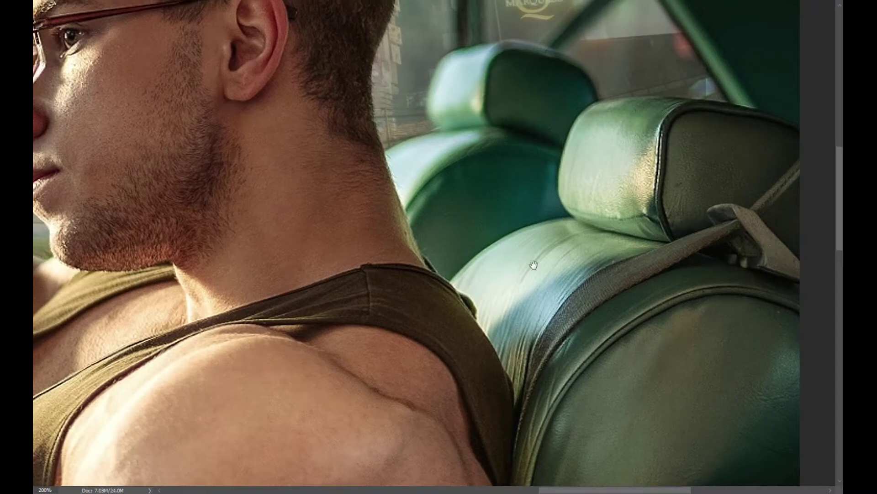
Paint out the stray bright patch beside the pole and the fringe along the ceiling edge.
scroll(552, 221, "up", 6)
scroll(417, 283, "up", 4)
scroll(417, 283, "right", 3)
key("ctrl+0")
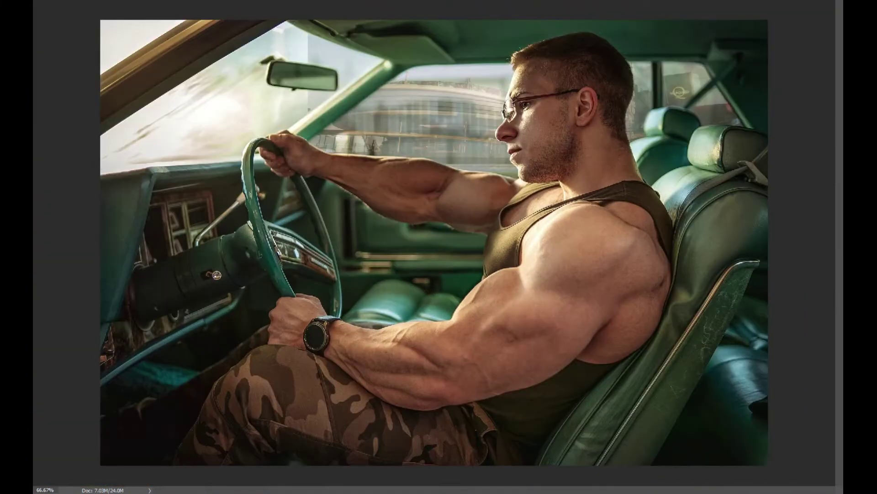
scroll(596, 158, "up", 3)
scroll(596, 351, "right", 8)
scroll(595, 350, "up", 4)
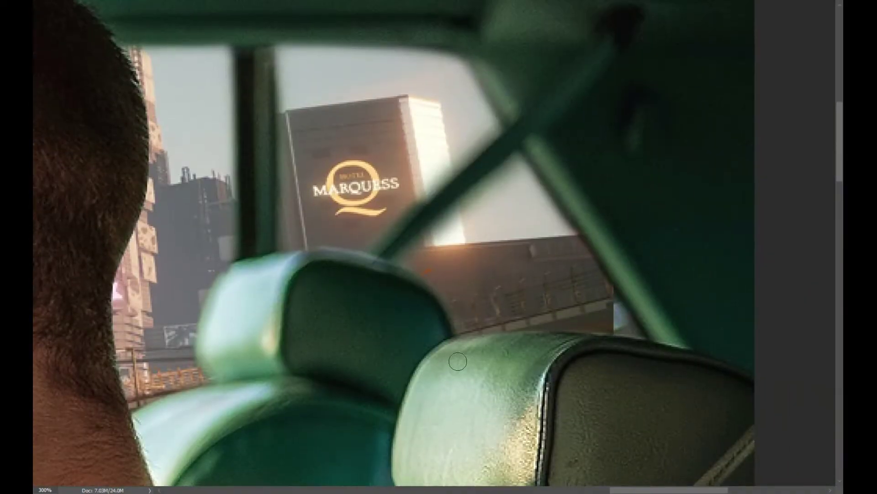
left_click_drag(615, 310, 633, 320)
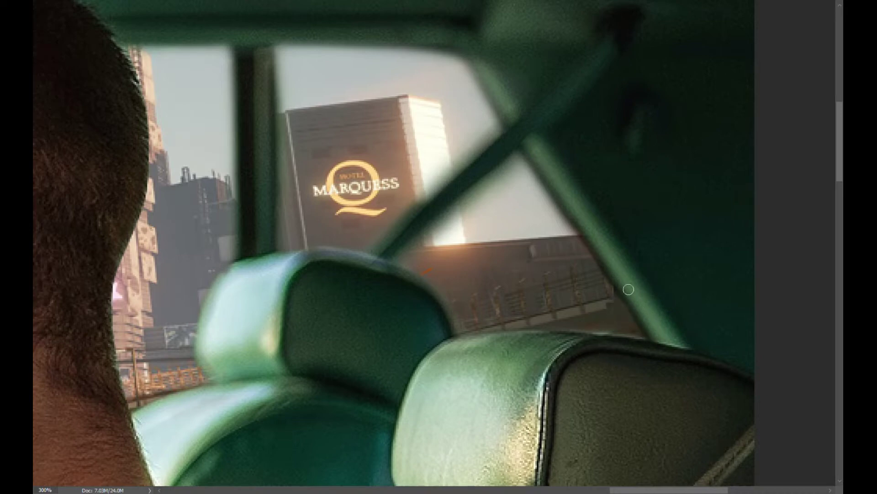
scroll(434, 374, "up", 3)
scroll(433, 374, "left", 1)
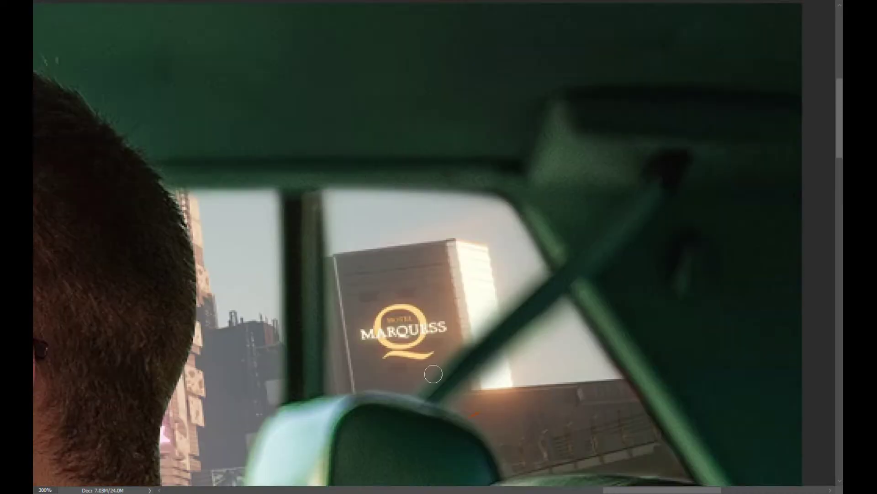
scroll(484, 180, "left", 3)
scroll(569, 170, "left", 8)
left_click_drag(569, 169, 295, 192)
scroll(406, 283, "up", 2)
scroll(406, 282, "right", 4)
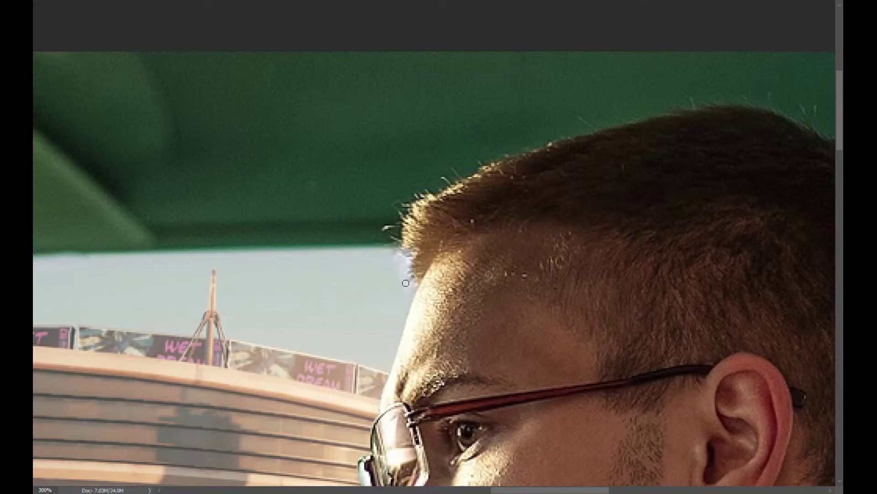
Try a stronger horizontal blur on the city view, then undo it.
key("ctrl+minus")
key("ctrl+minus")
key("ctrl+minus")
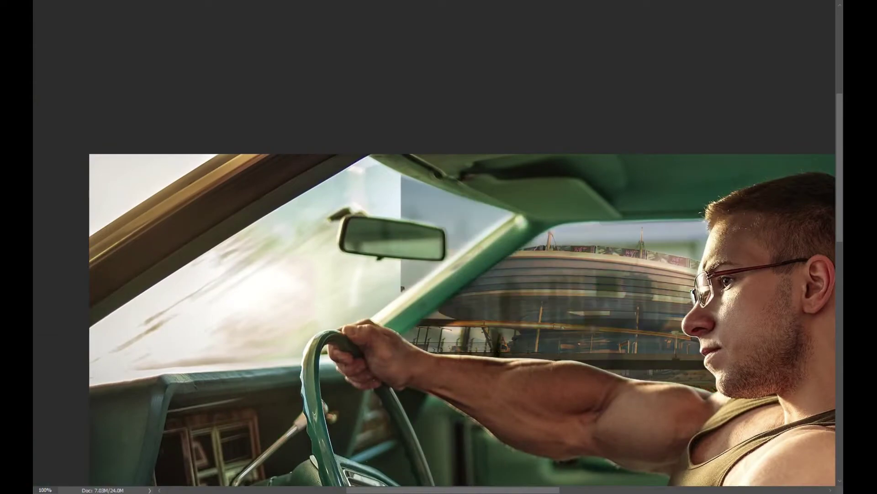
key("ctrl+plus")
key("ctrl+plus")
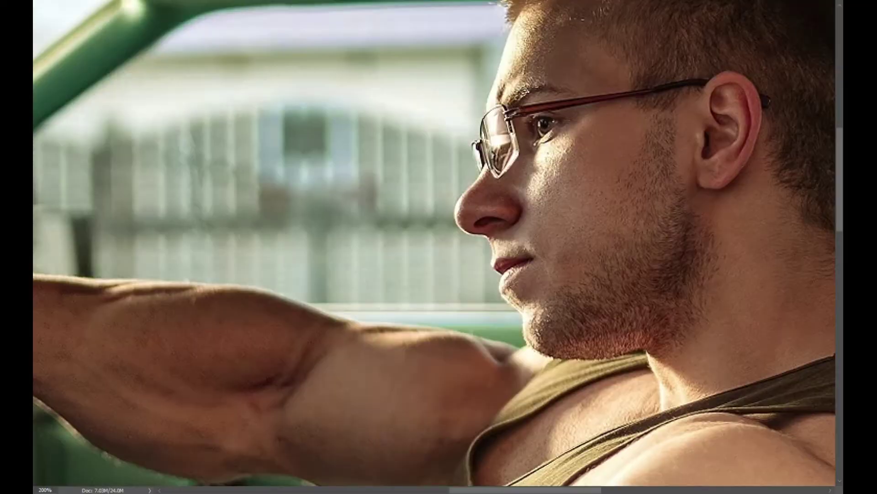
key("ctrl+f")
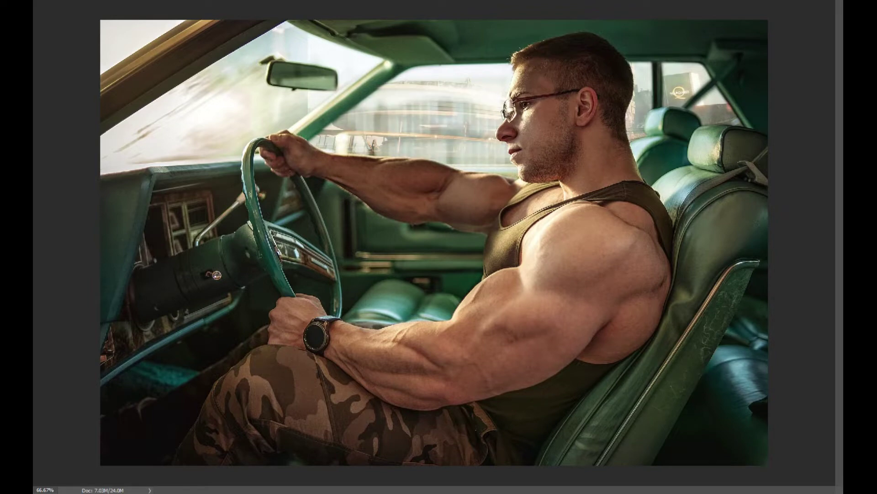
key("ctrl+z")
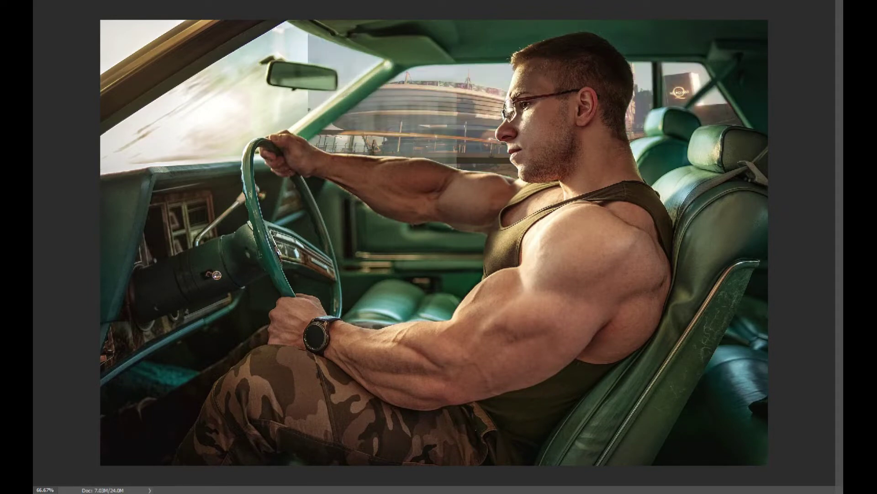
Compare the window view with and without blur, testing and dismissing a weaker Gaussian Blur.
key("ctrl+alt+z")
key("ctrl+alt+z")
key("ctrl+shift+z")
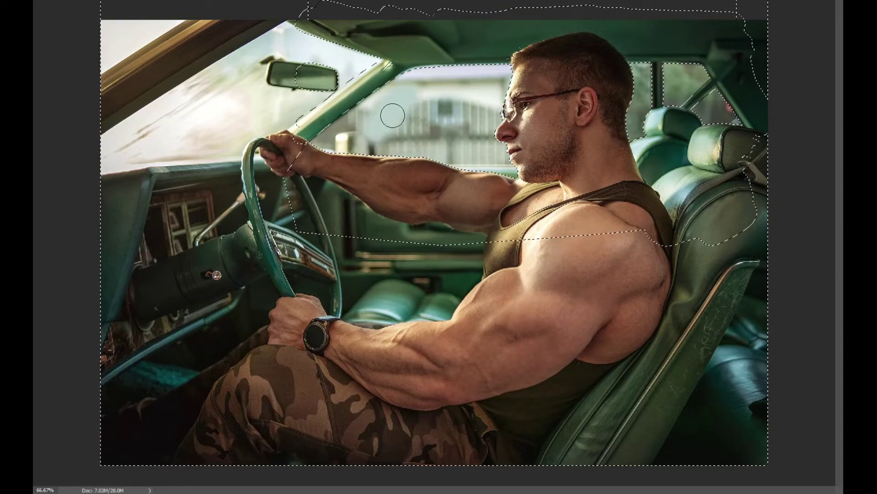
key("ctrl+shift+z")
key("ctrl+shift+z")
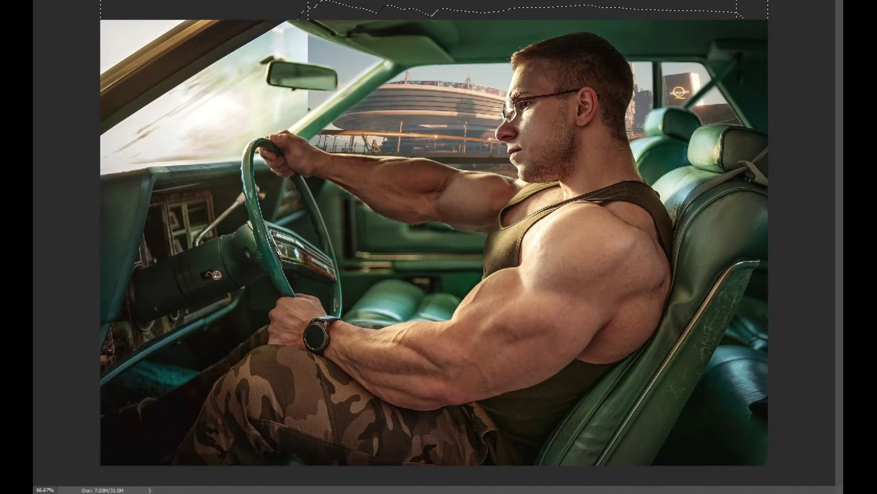
key("ctrl+shift+z")
key("ctrl+alt+z")
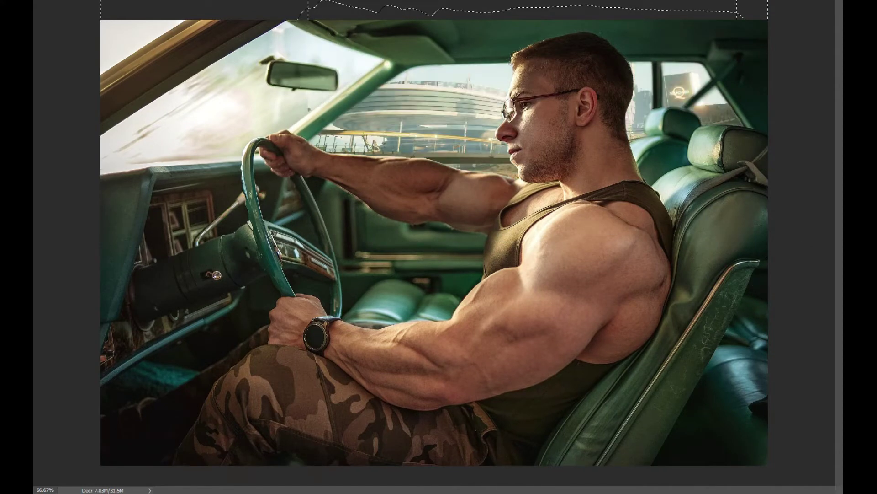
key("ctrl+1")
key("ctrl+minus")
left_click(322, 104)
left_click_drag(729, 421, 706, 421)
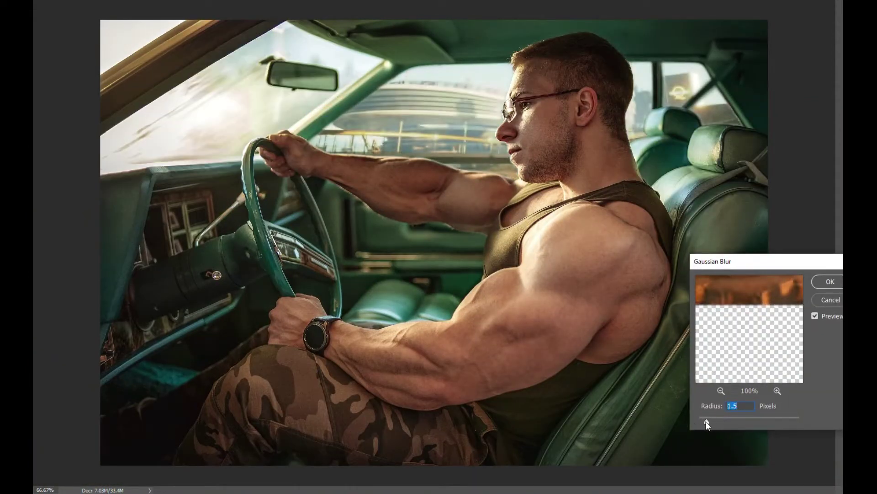
key("Escape")
Marquee the rear window and apply Gaussian Blur to it twice.
left_click_drag(219, 26, 578, 222)
left_click(323, 103)
key("Return")
key("ctrl+d")
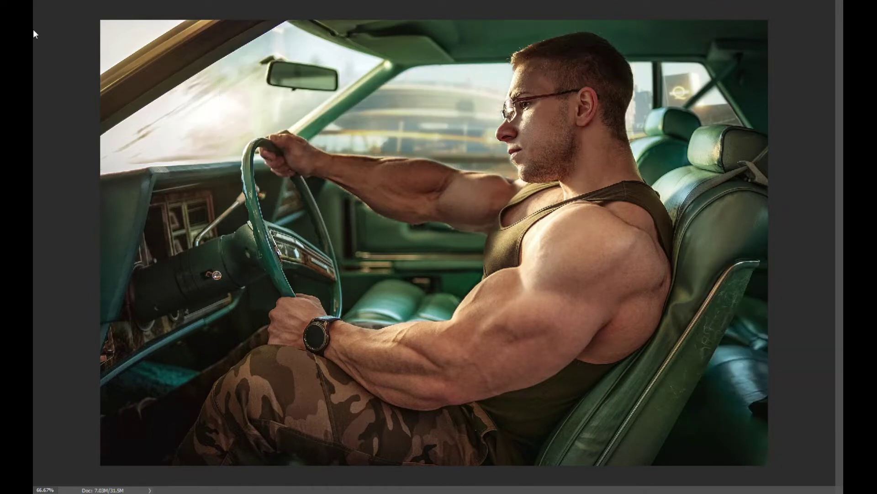
key("ctrl+f")
key("b")
key("ctrl+d")
Move the plate layer onto the temple and cheek and cycle its blend modes.
scroll(619, 382, "up", 3)
mouse_move(564, 304)
left_mouse_down()
mouse_move(401, 135)
mouse_move(621, 261)
left_mouse_up()
key("v")
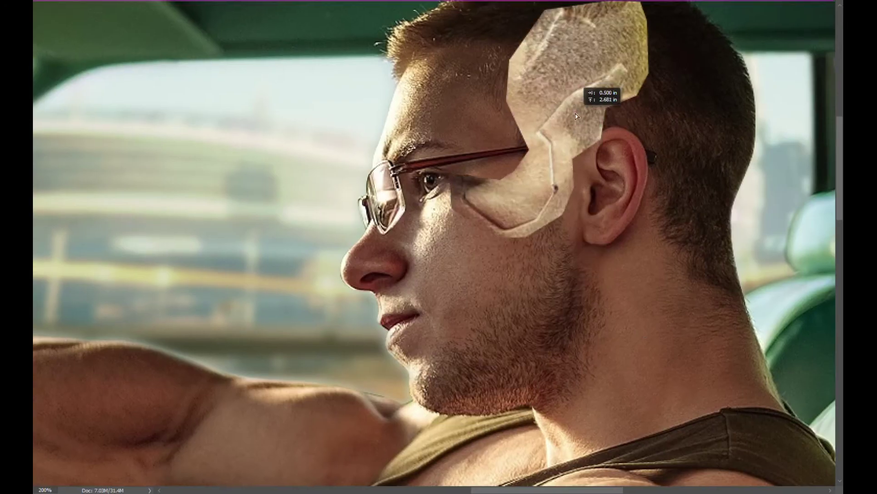
left_click_drag(574, 114, 589, 182)
key("shift+plus")
key("shift+plus")
key("shift+plus")
key("shift+plus")
key("shift+plus")
key("shift+plus")
key("shift+plus")
key("shift+plus")
key("shift+plus")
Desaturate and slightly darken the plate with Hue/Saturation.
key("ctrl+u")
left_click_drag(801, 300, 753, 303)
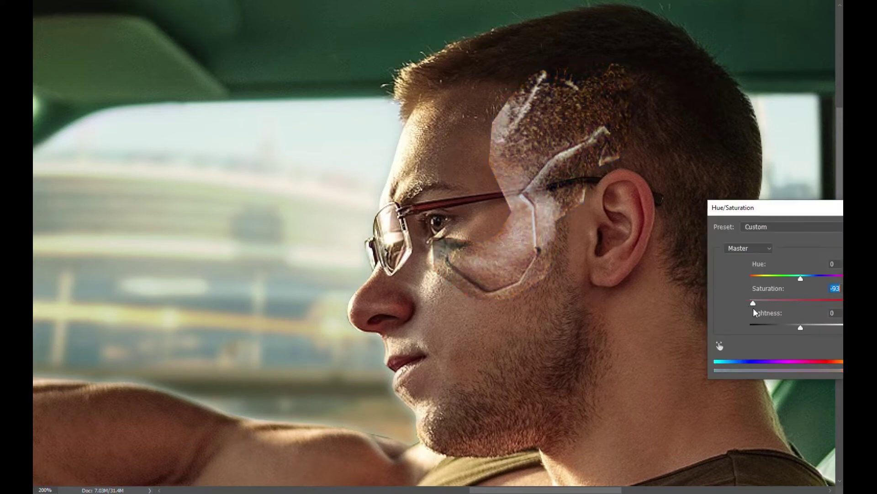
left_click_drag(801, 328, 794, 327)
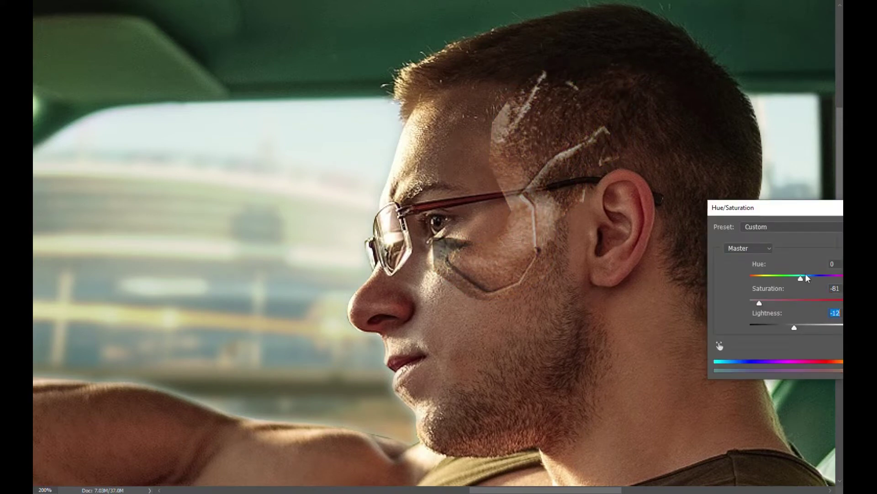
key("Return")
Rotate the plate to follow the head and begin fading its edges.
key("ctrl+t")
left_click_drag(580, 232, 599, 245)
key("Return")
mouse_move(432, 269)
left_mouse_down()
mouse_move(544, 214)
mouse_move(571, 183)
mouse_move(493, 151)
mouse_move(477, 106)
left_mouse_up()
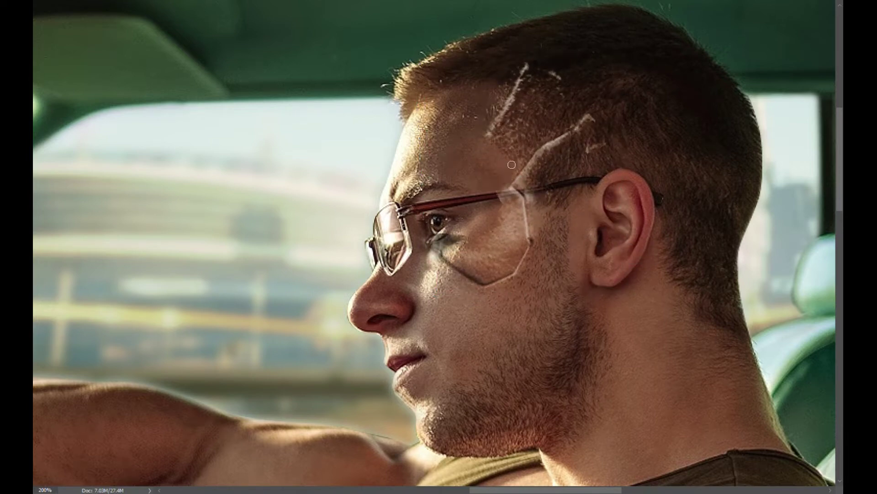
Blend the plate into the shadow under the eye, darken the hair streaks, and paint along the cheek outline.
key("ctrl+plus")
key("ctrl+plus")
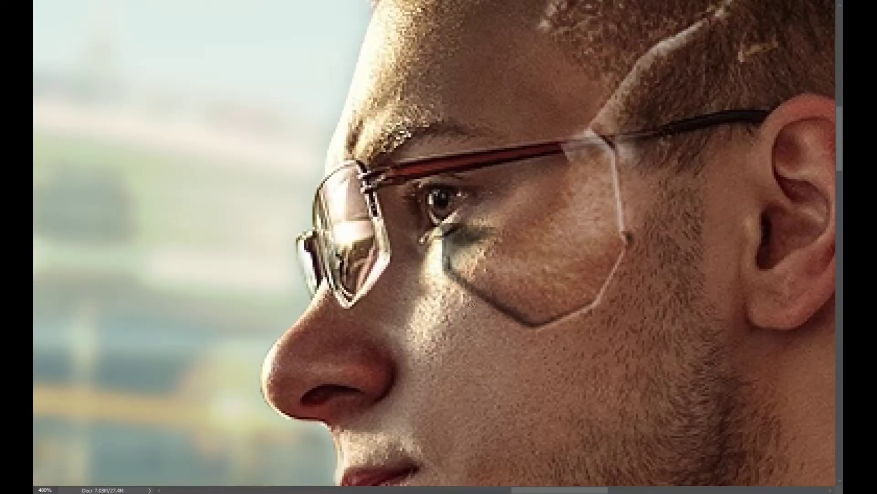
mouse_move(486, 257)
left_mouse_down()
mouse_move(442, 232)
mouse_move(574, 264)
mouse_move(590, 133)
mouse_move(612, 235)
mouse_move(666, 192)
left_mouse_up()
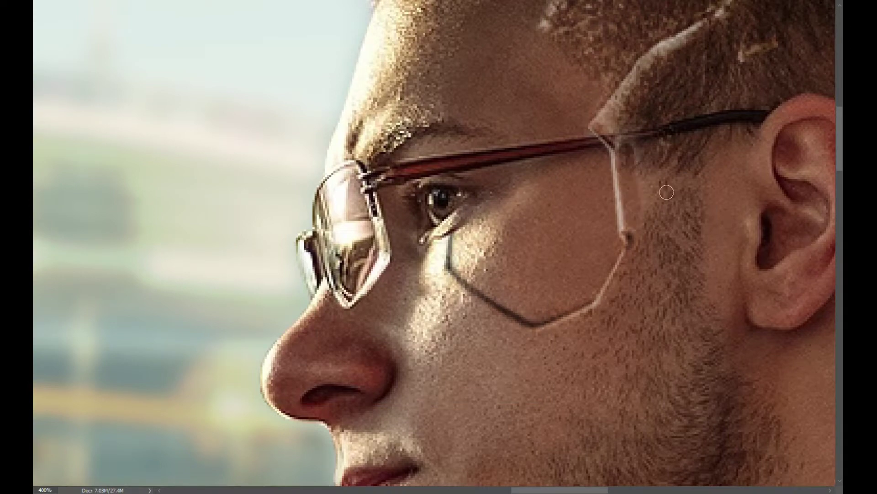
key("ctrl+minus")
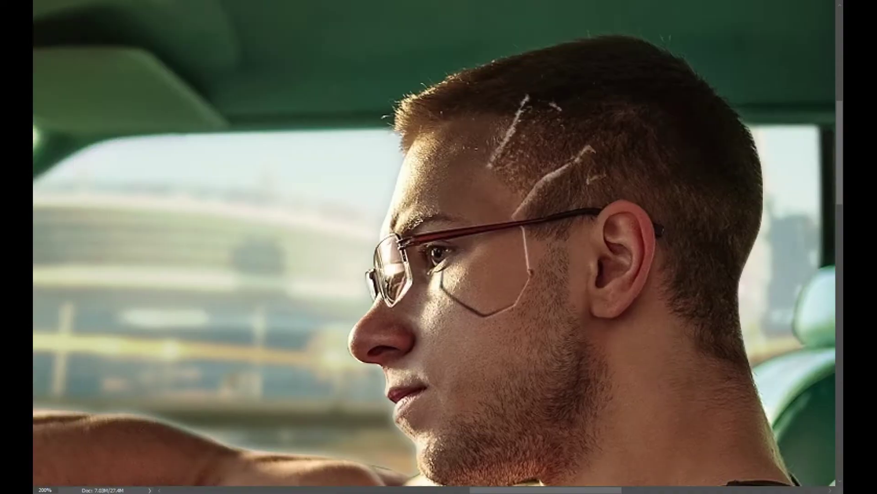
left_click_drag(594, 150, 558, 113)
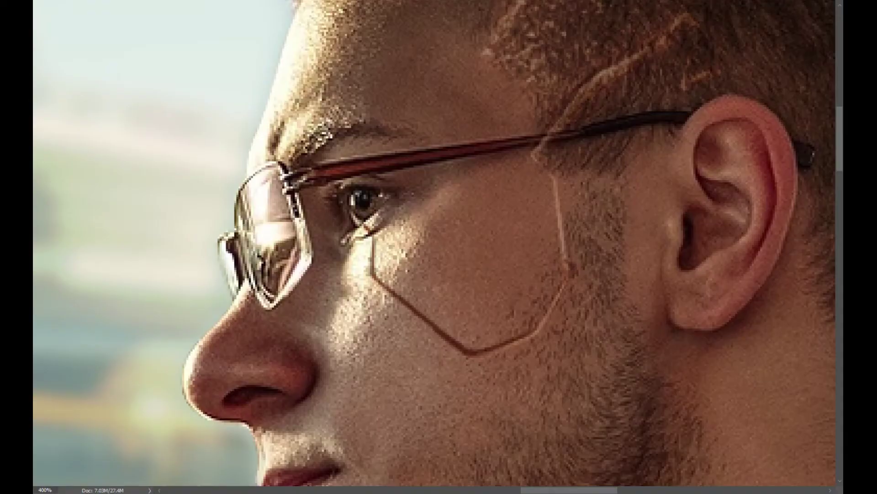
left_click_drag(374, 274, 448, 337)
Paint a straight light line along the cheek outline and tint the forehead scar red.
left_click(560, 181, "shift")
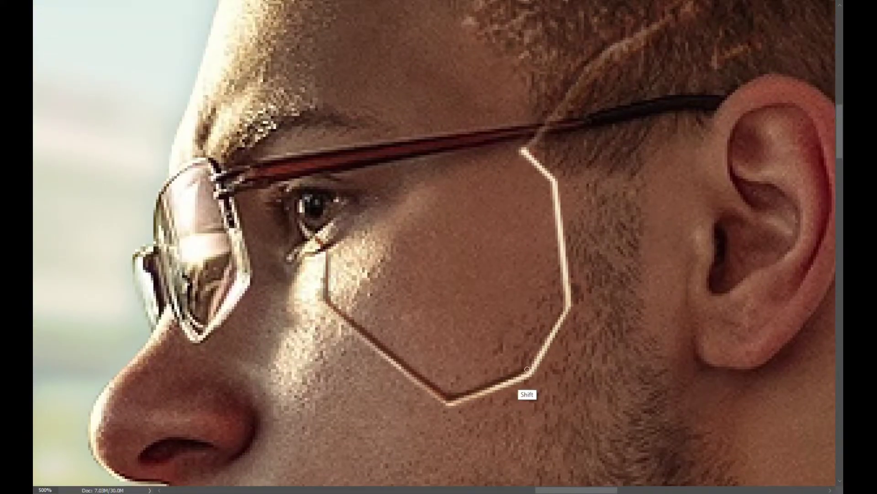
left_click_drag(561, 152, 449, 277)
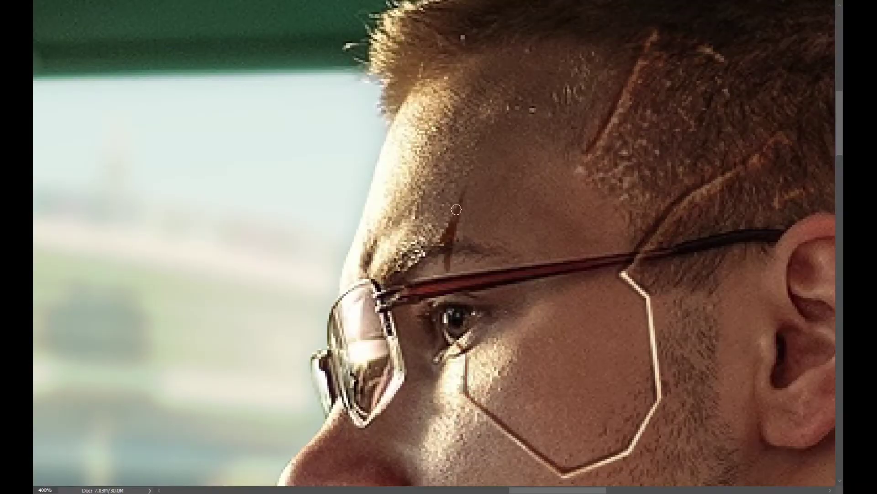
left_click_drag(456, 209, 478, 206)
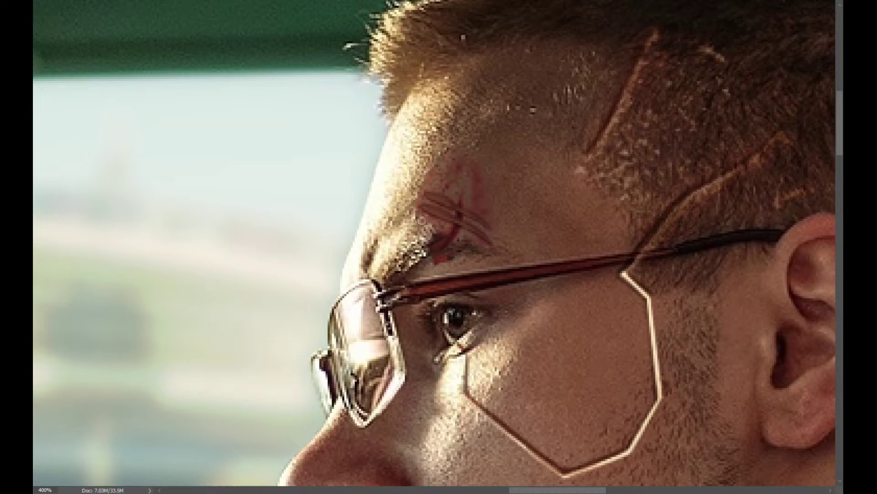
Paint light highlights along the plate's upper edges, extending the seam toward the temple.
key("ctrl+plus")
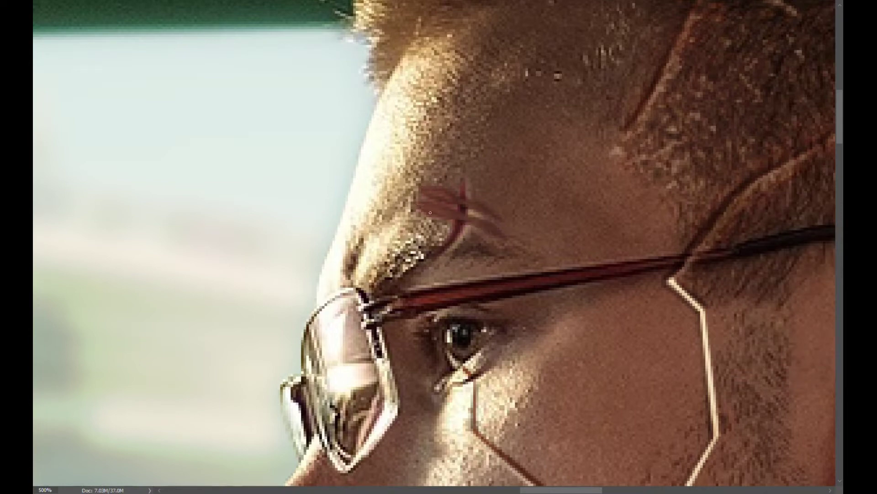
key("ctrl")
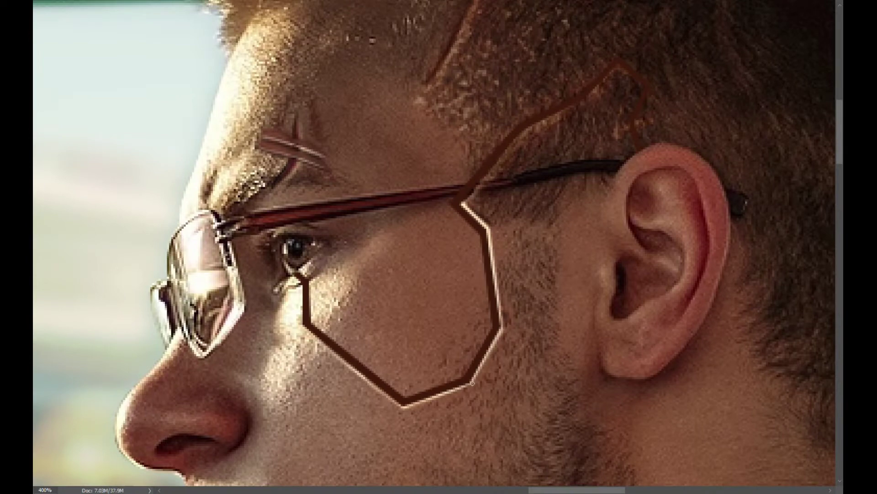
left_click(524, 132, "shift")
left_click(585, 101, "shift")
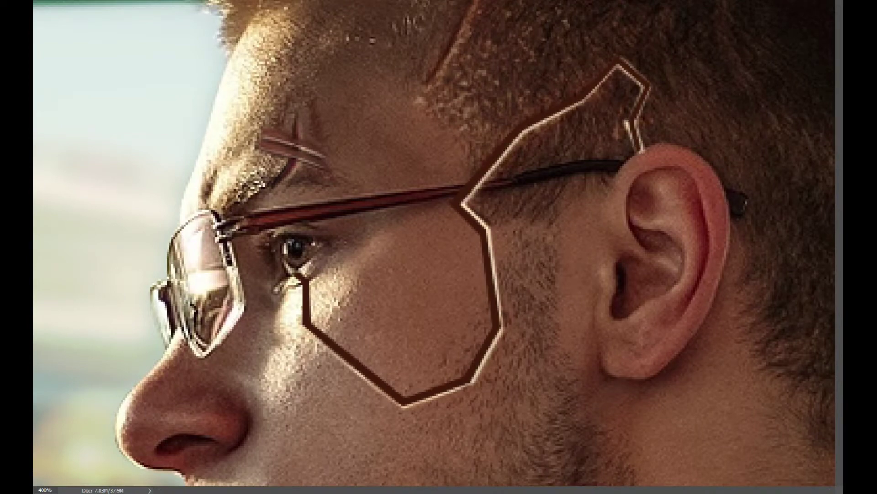
left_click_drag(727, 206, 791, 179)
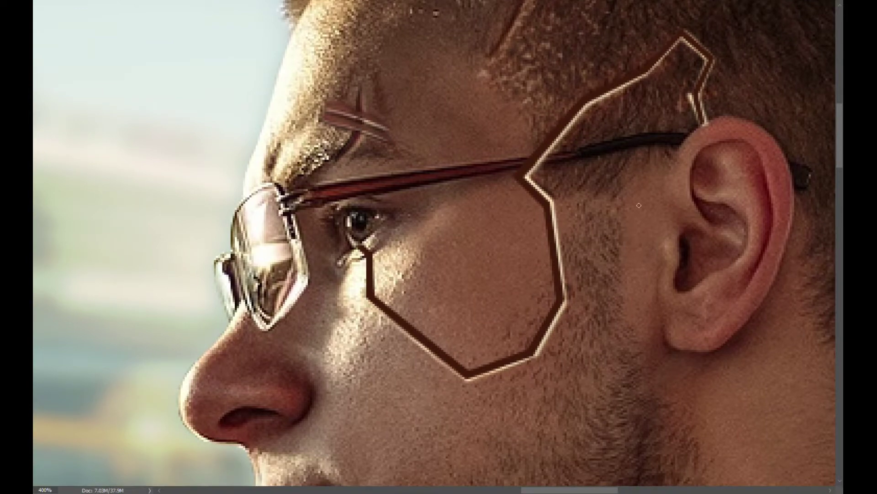
Highlight the plate's lower-left edges and shade its right-hand edges.
left_click(369, 298, "shift")
left_click(467, 377, "shift")
left_click(558, 301, "shift")
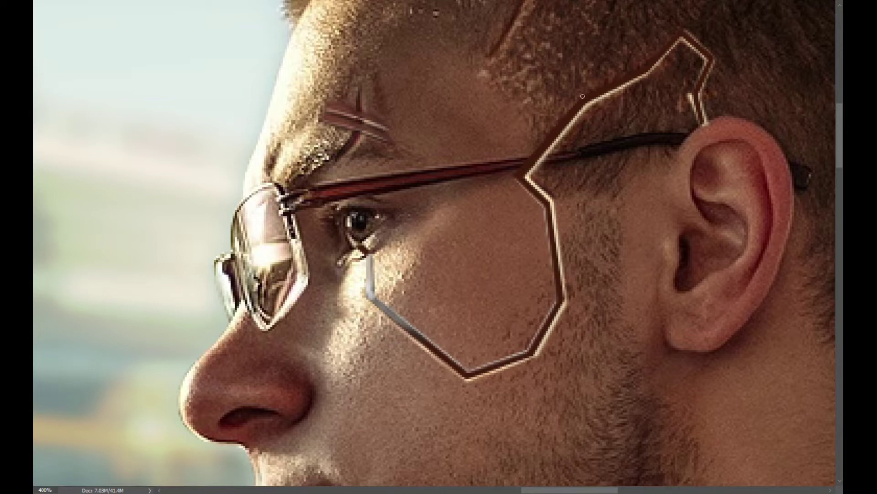
left_click(516, 174, "shift")
left_click(548, 201, "shift")
left_click(558, 264, "shift")
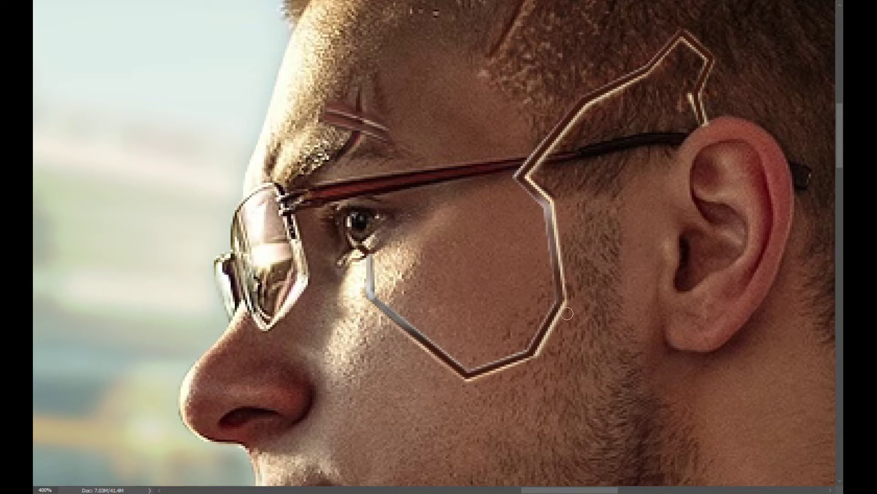
Shade the plate's lower edges near the eye corner and check the whole image.
mouse_move(807, 87)
left_mouse_down()
mouse_move(832, 156)
mouse_move(854, 60)
left_mouse_up()
left_click_drag(421, 241, 414, 287)
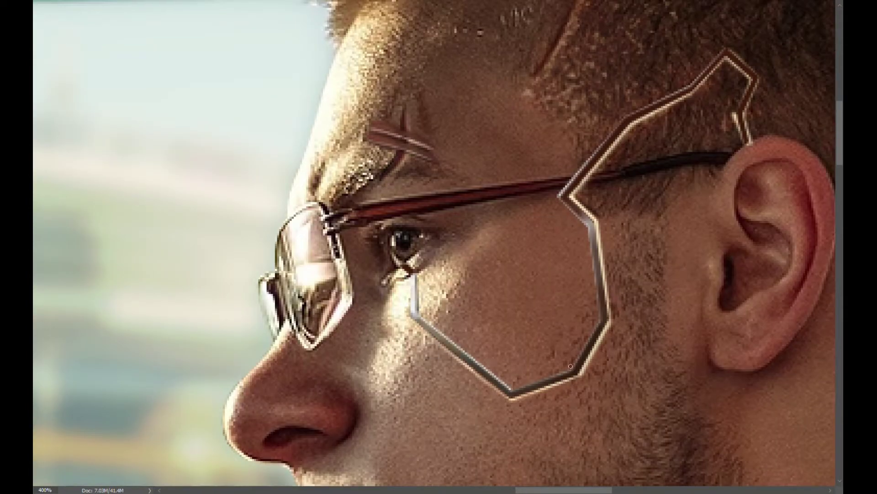
left_click(511, 375, "shift")
left_click(590, 335, "shift")
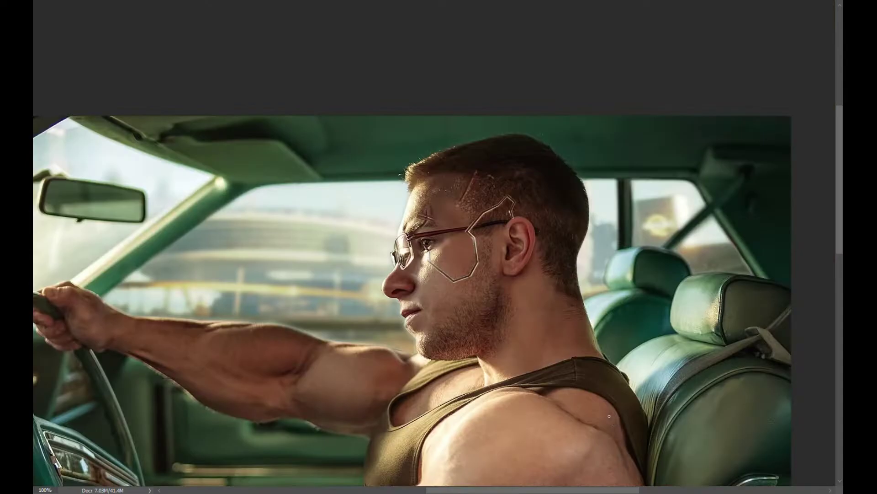
key("ctrl+0")
scroll(438, 229, "up", 5)
left_click_drag(439, 228, 347, 254)
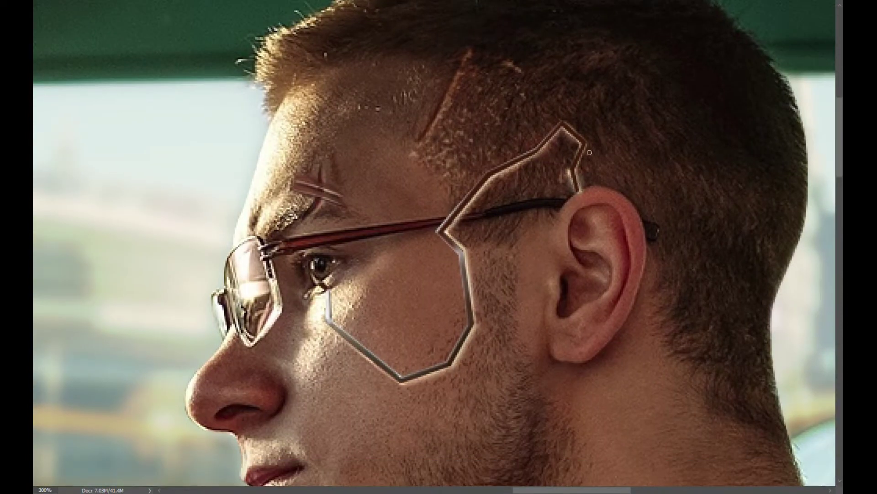
scroll(421, 351, "down", 3)
scroll(477, 349, "up", 2)
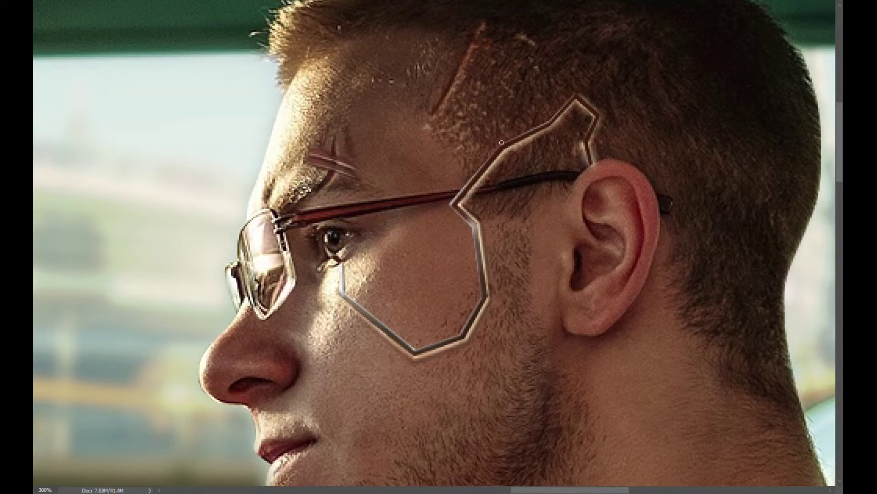
scroll(472, 172, "up", 2)
scroll(457, 210, "right", 2)
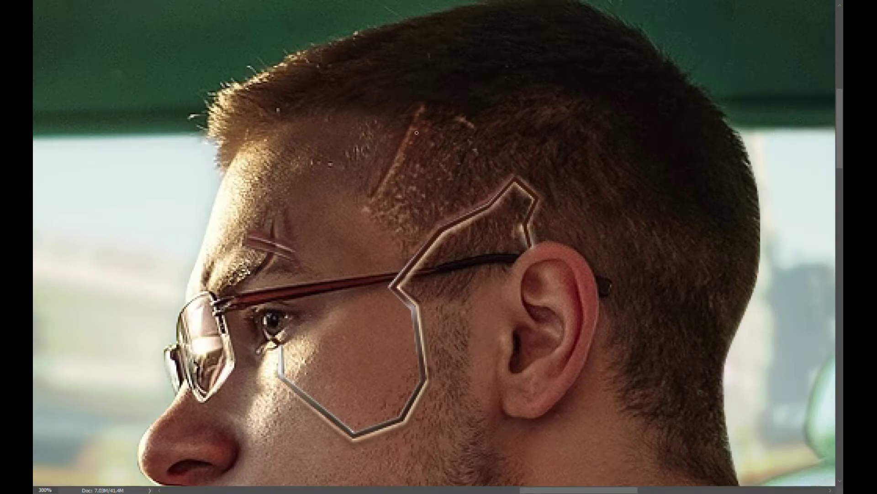
left_click_drag(402, 229, 426, 211)
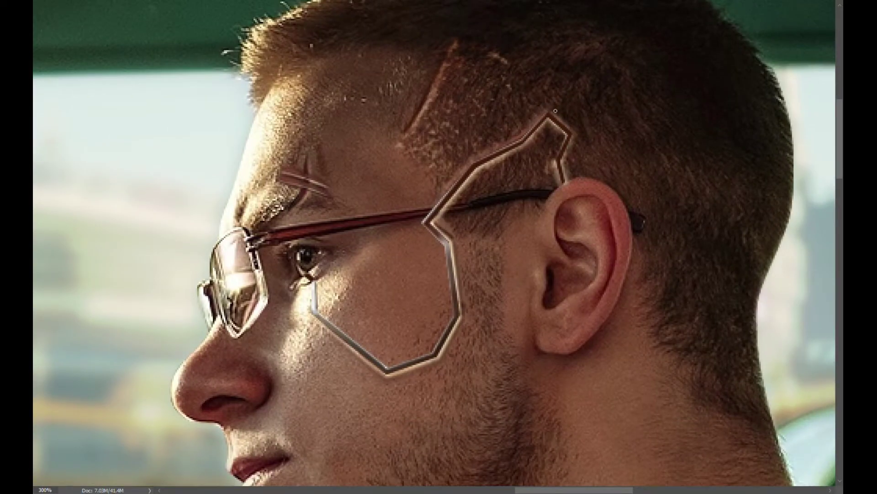
scroll(627, 182, "down", 3)
scroll(604, 107, "up", 4)
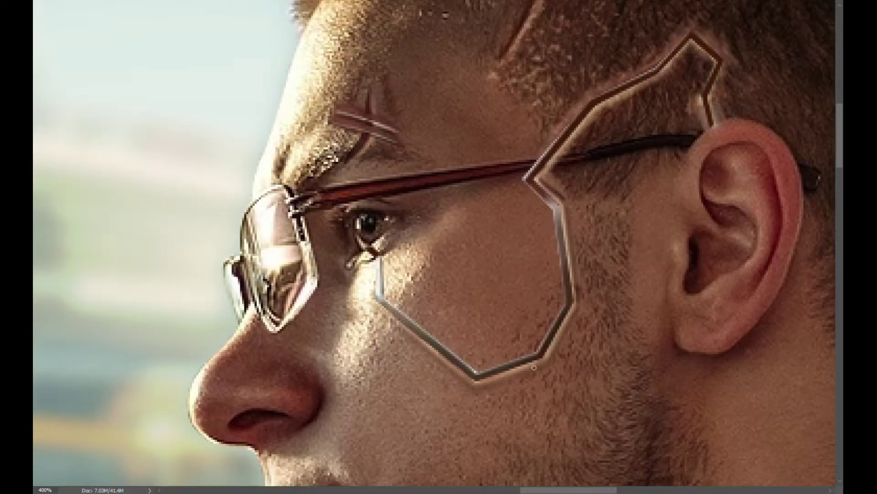
key("ctrl+plus")
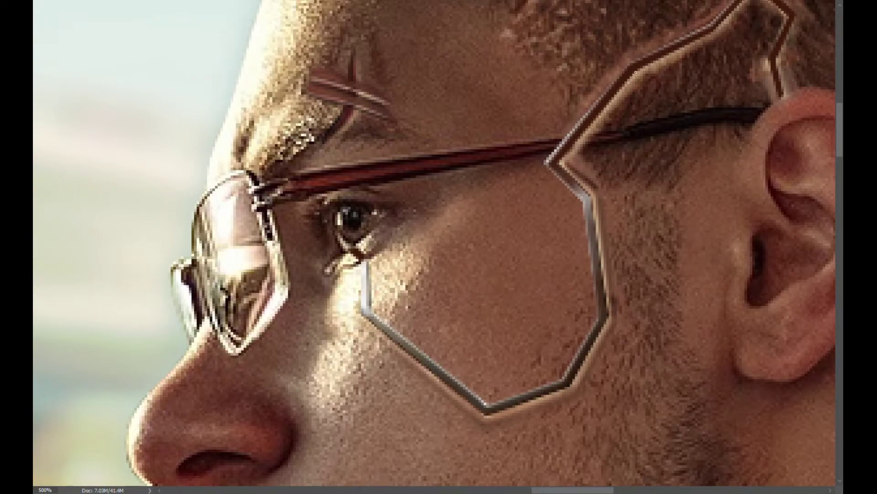
left_click_drag(685, 110, 559, 289)
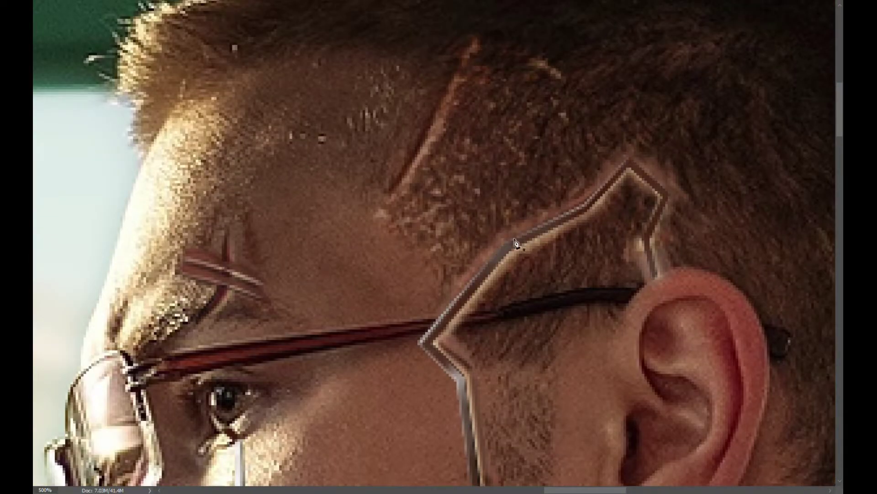
key("ctrl+minus")
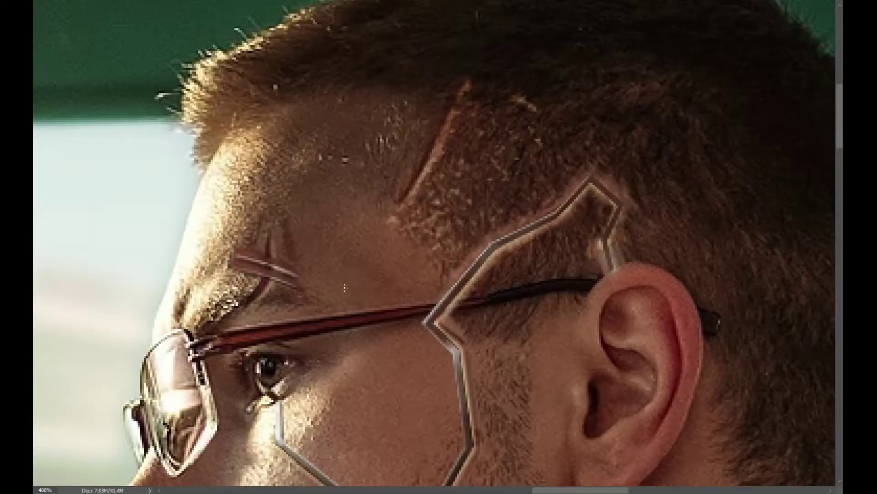
left_click_drag(330, 467, 431, 299)
key("ctrl+plus")
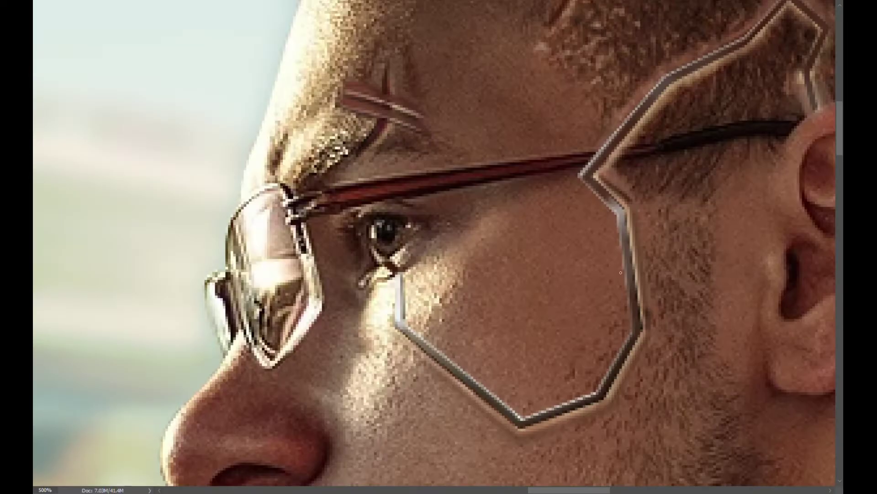
left_click_drag(627, 300, 584, 254)
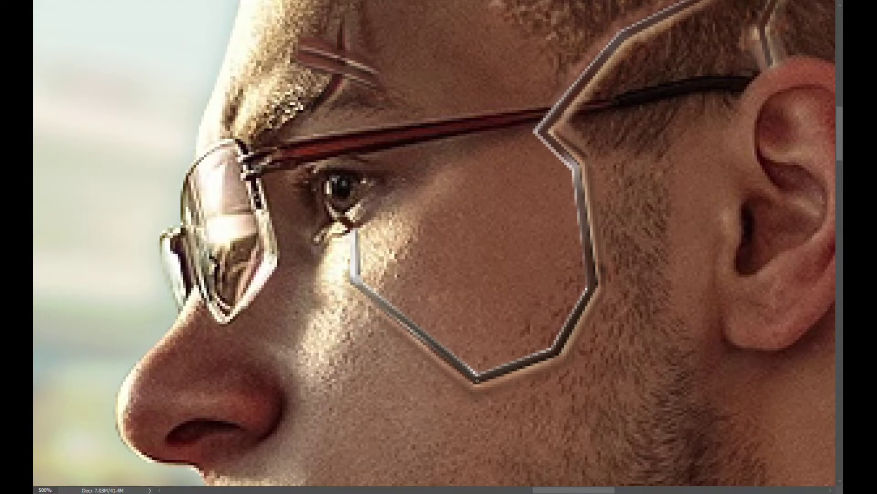
key("ctrl+plus")
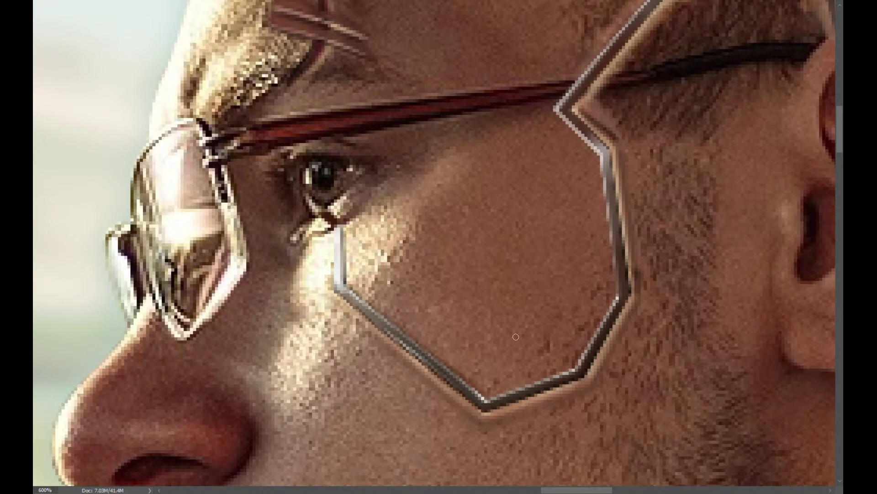
scroll(622, 398, "up", 3)
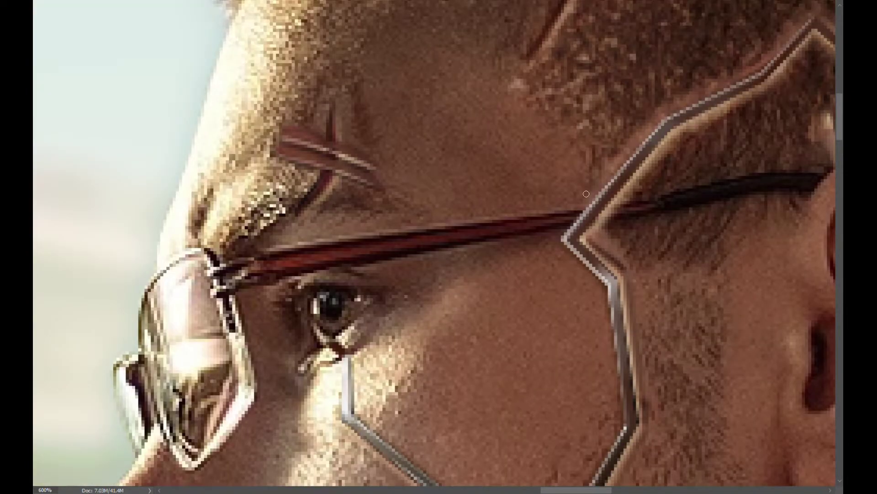
left_click_drag(586, 194, 378, 300)
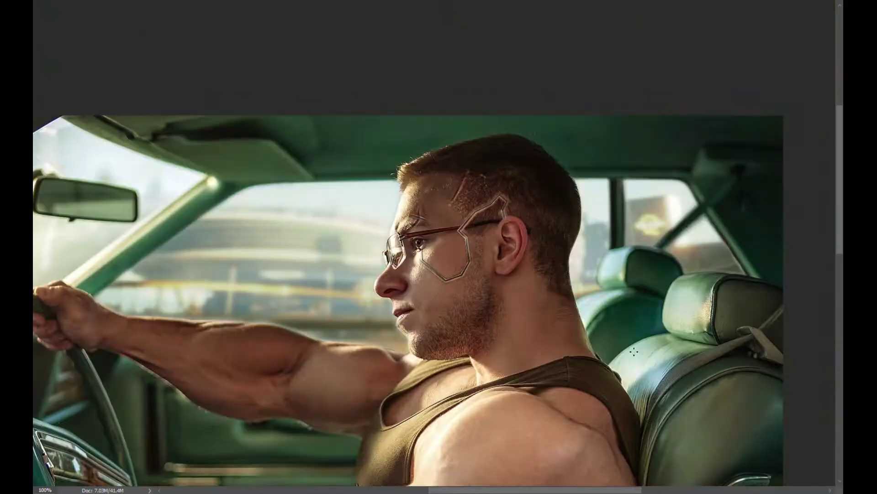
left_click_drag(516, 450, 634, 351)
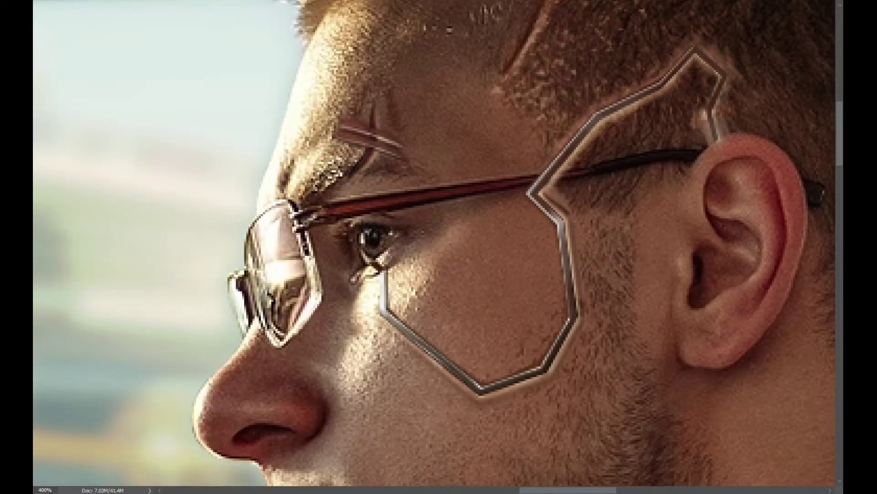
left_click_drag(371, 263, 404, 306)
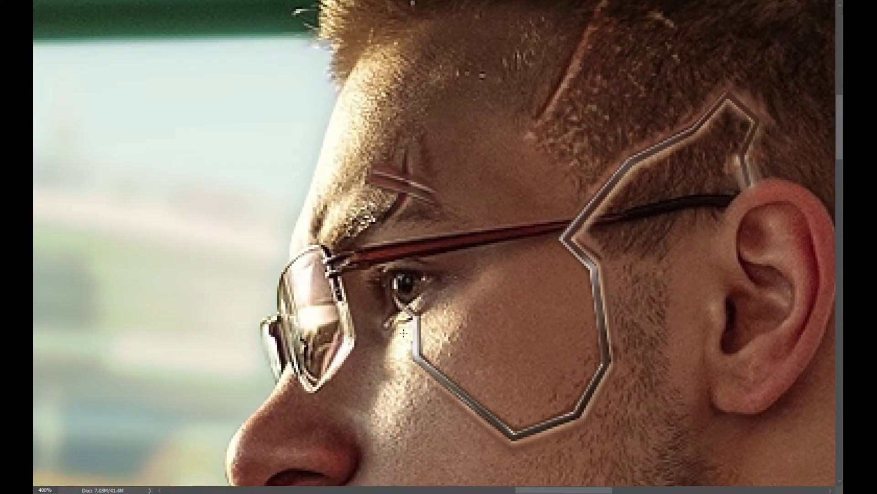
left_click_drag(414, 356, 451, 273)
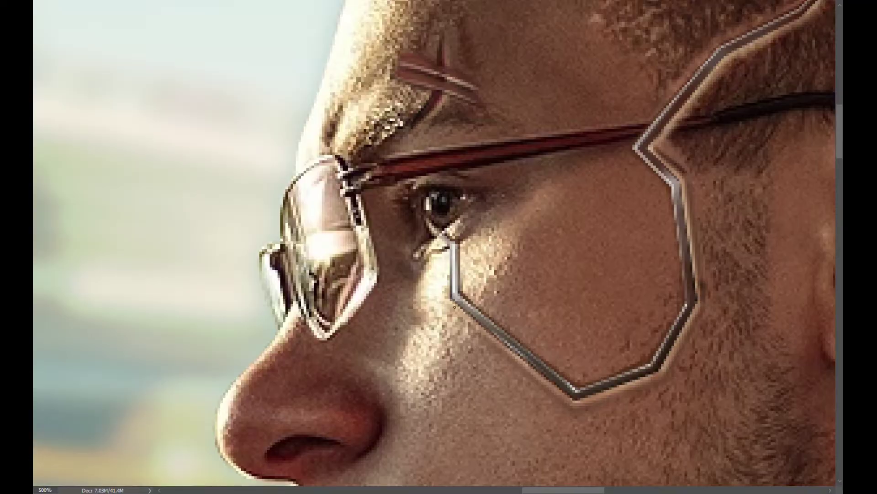
left_click_drag(512, 203, 500, 172)
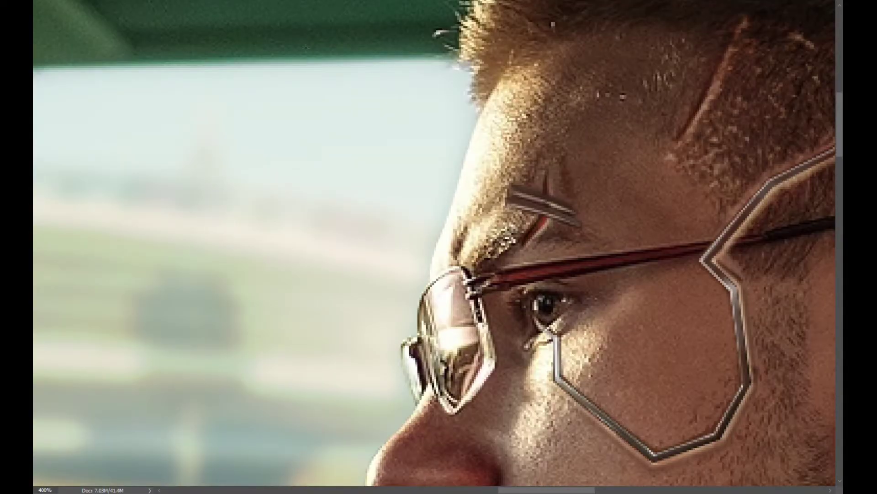
Puppet-warp the eyebrow piece, then shrink, tilt and position the teal eye implant over the eye.
key("ctrl+t")
key("alt+e")
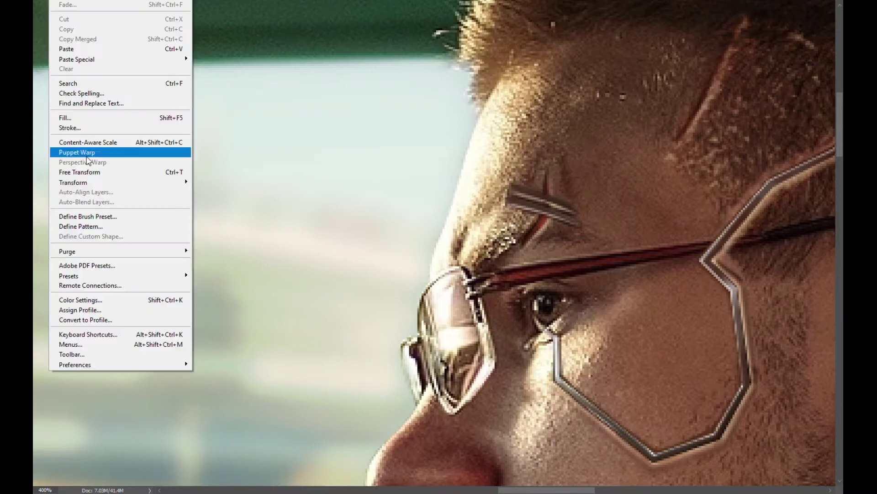
left_click(118, 149)
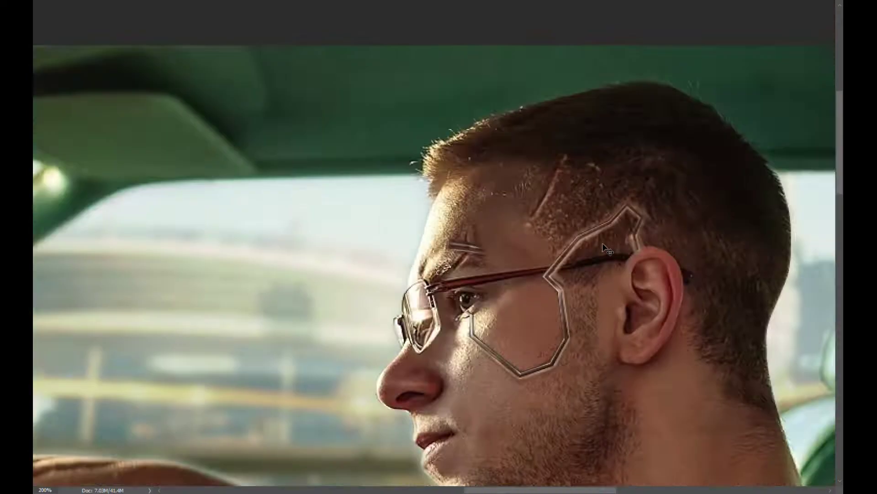
key("ctrl+minus")
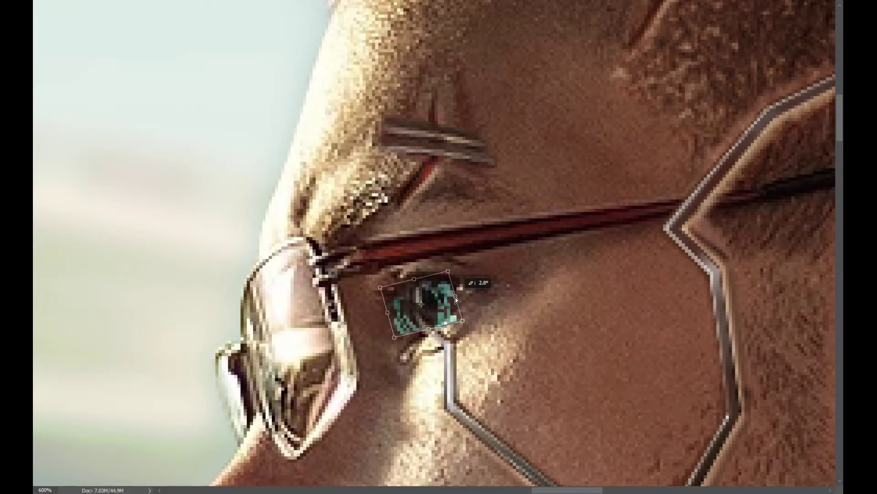
left_click_drag(455, 300, 452, 296)
key("Return")
key("ctrl+minus")
left_click_drag(466, 315, 463, 312)
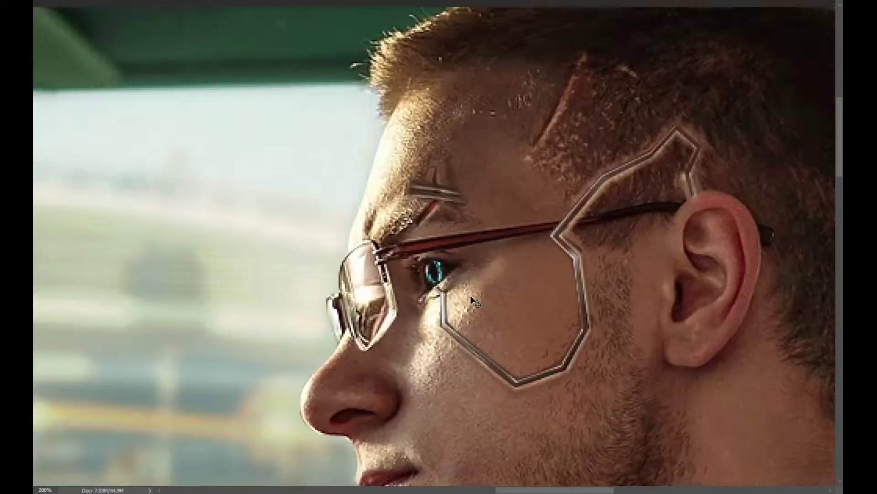
mouse_move(419, 303)
left_mouse_down()
mouse_move(549, 151)
mouse_move(534, 312)
left_mouse_up()
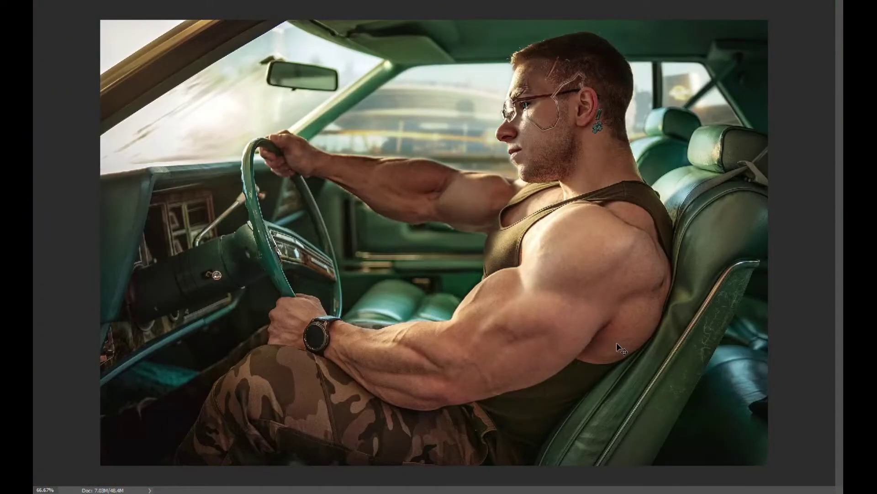
Skew and reshape the teal neck implants behind the ear to fit the neck.
left_click_drag(592, 304, 590, 147)
key("ctrl+t")
left_click_drag(657, 251, 663, 252)
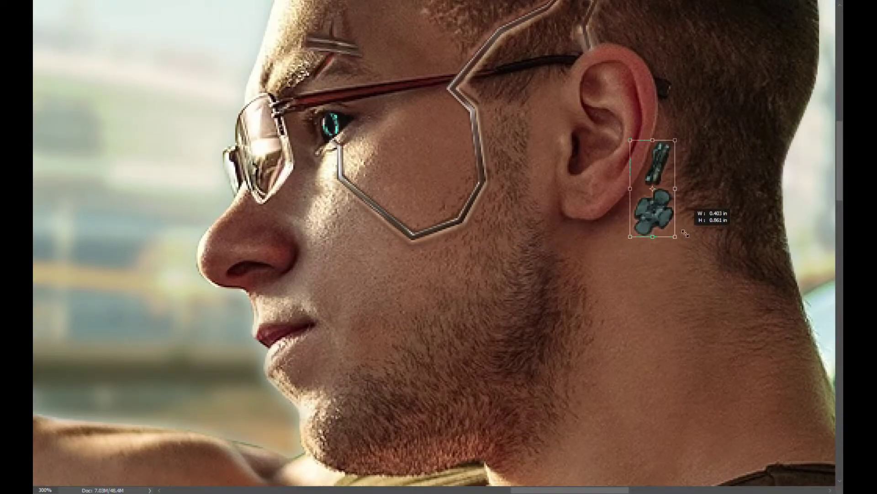
key("Return")
key("ctrl+0")
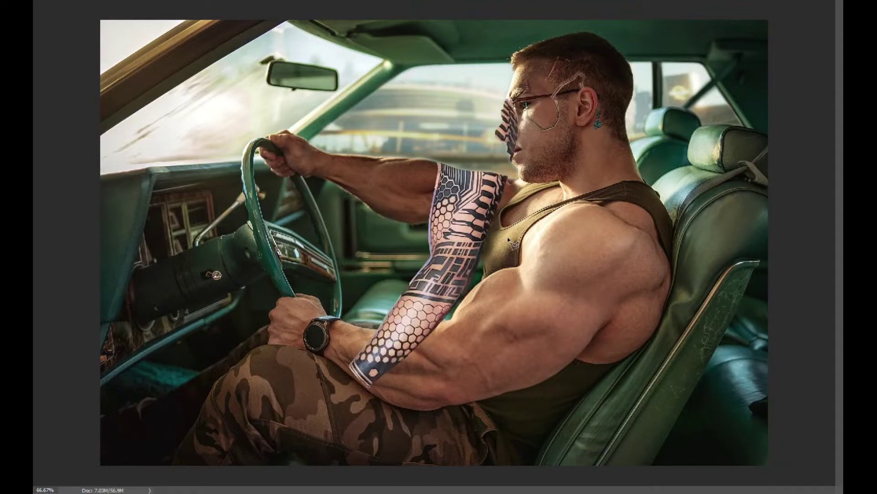
Rotate the hex tattoo onto the arm and warp it to wrap the arm's curve.
left_click_drag(615, 406, 607, 412)
key("alt+e")
left_click(207, 247)
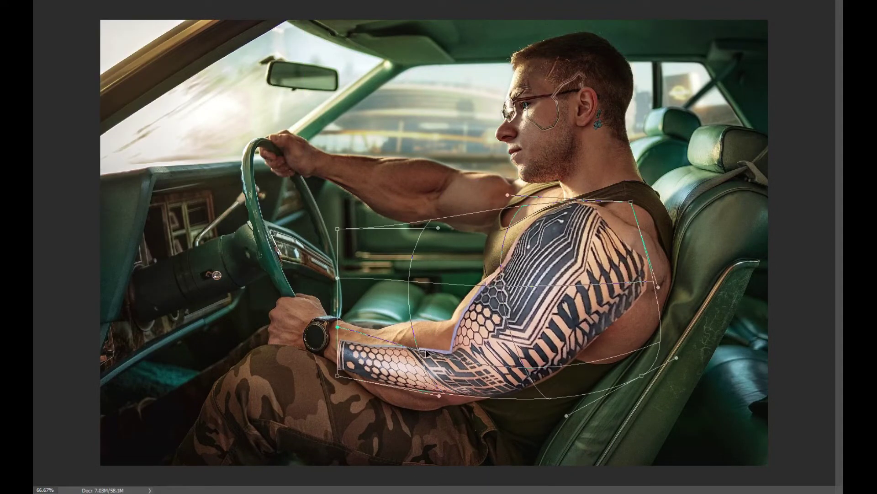
mouse_move(411, 389)
left_mouse_down()
mouse_move(335, 392)
mouse_move(310, 374)
left_mouse_up()
mouse_move(457, 356)
left_mouse_down()
mouse_move(453, 339)
mouse_move(457, 347)
left_mouse_up()
key("Return")
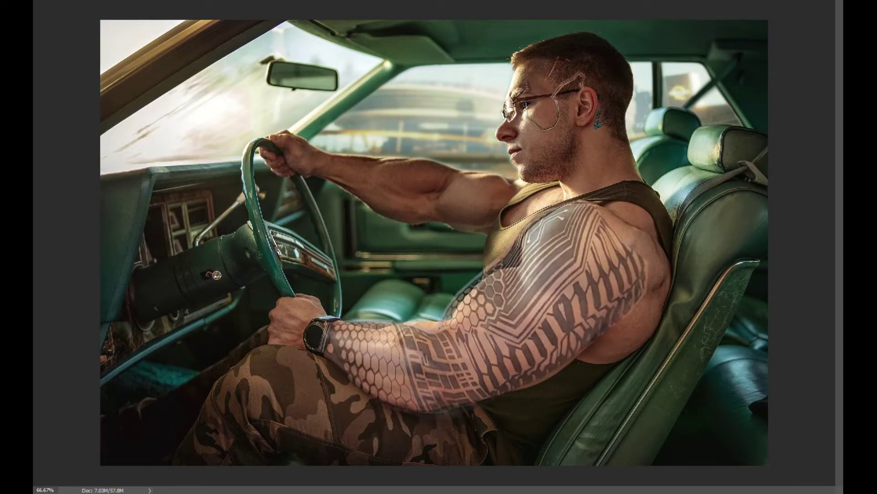
Puppet-warp the tattoo with pins from shoulder, upper arm and elbow to forearm and wrist.
left_click(114, 146)
left_click(581, 213)
left_click(508, 275)
left_click(404, 352)
left_click(641, 283)
left_click(328, 338)
left_click(452, 410)
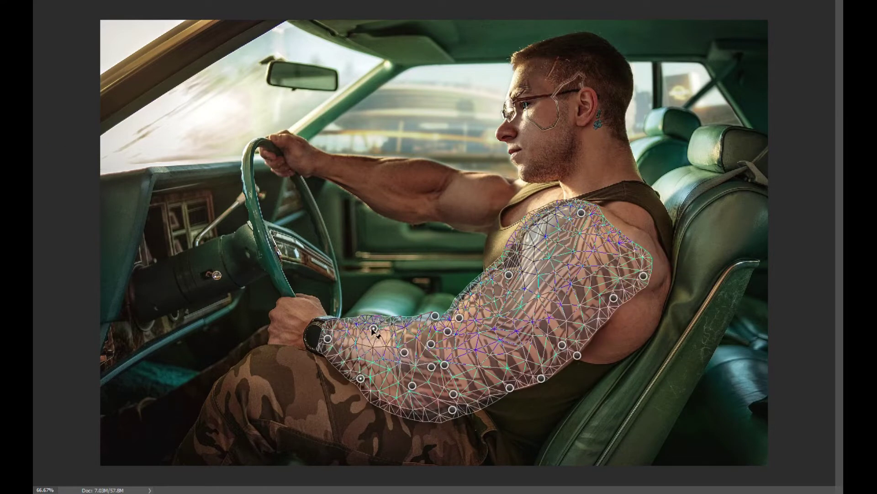
key("Return")
Cycle the tattoo's blend modes to a darker skin-lit blend, then lasso the inner elbow area.
key("shift+plus")
key("shift+plus")
key("shift+plus")
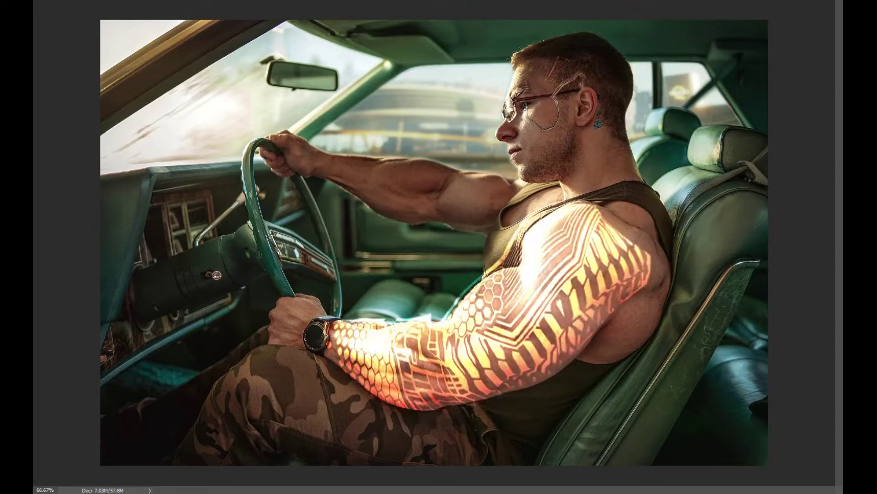
key("shift+plus")
key("shift+plus")
key("shift+plus")
key("shift+plus")
key("shift+minus")
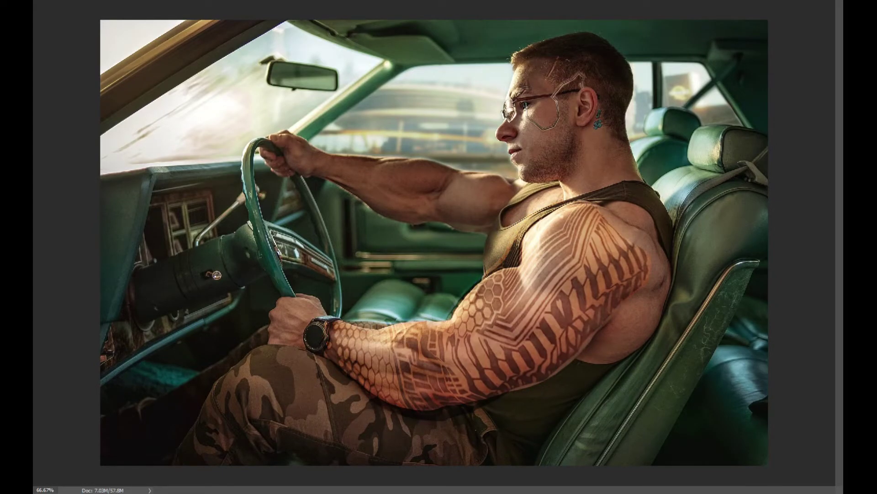
scroll(439, 407, "up", 2)
double_click(563, 387)
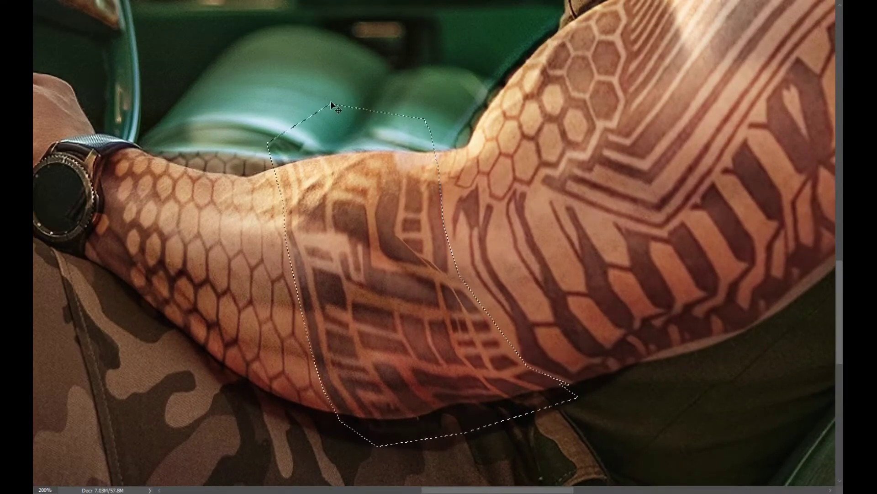
Delete the tattoo from the inner elbow and warp the forearm piece into shape.
key("Delete")
left_click(219, 247)
mouse_move(308, 109)
left_mouse_down()
mouse_move(303, 172)
mouse_move(255, 282)
left_mouse_up()
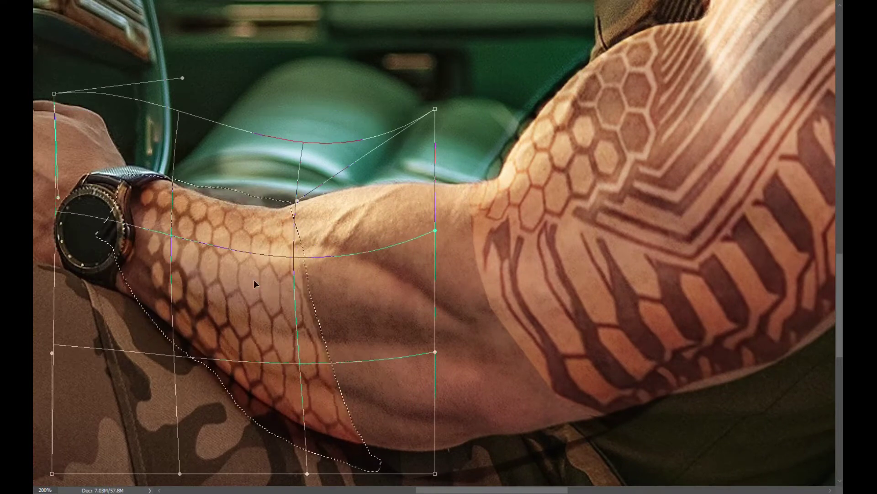
key("Return")
left_click(515, 161)
Warp the upper-arm tattoo piece to follow the muscle and brush-soften its lower edge.
key("b")
scroll(228, 357, "up", 2)
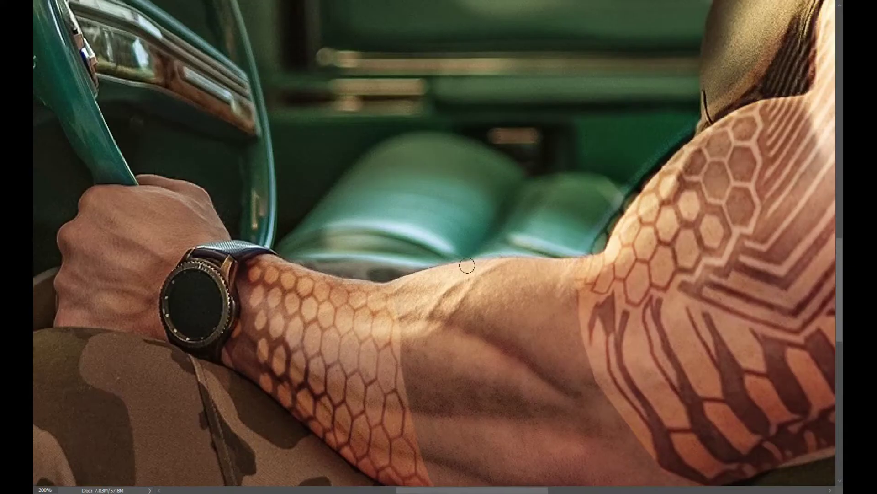
key("ctrl+0")
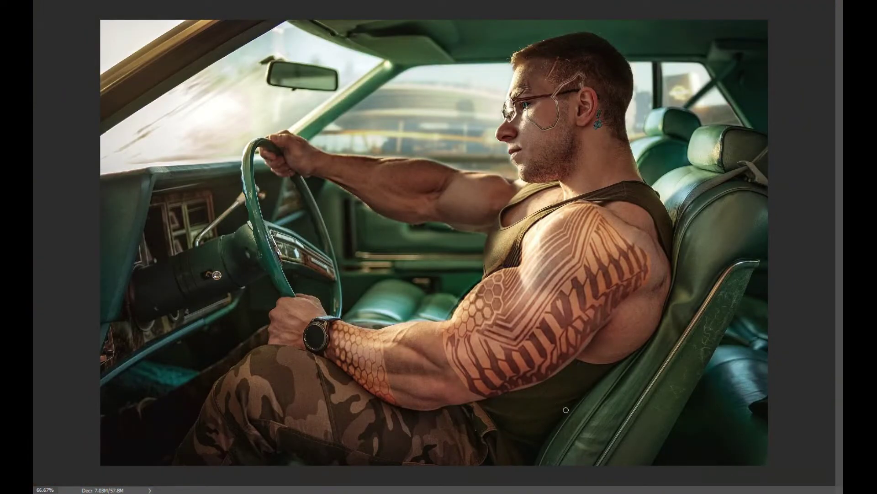
key("ctrl+1")
left_click(256, 245)
left_click_drag(471, 197, 459, 204)
key("Return")
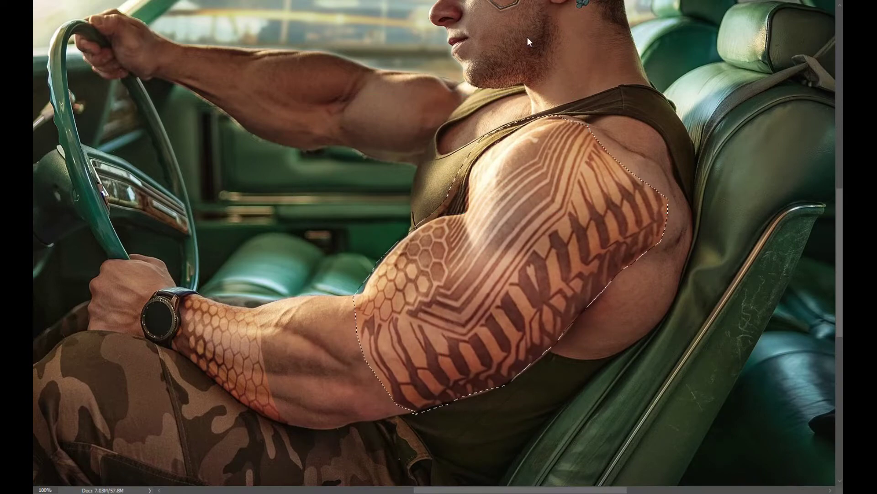
left_click_drag(409, 396, 555, 380)
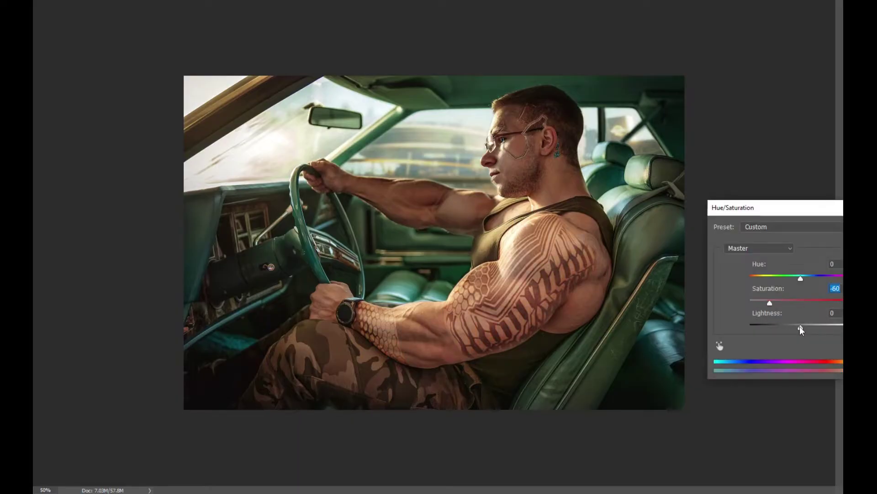
Darken the tattoo's lightness and warp it to wrap around the forearm.
left_click_drag(800, 330, 786, 328)
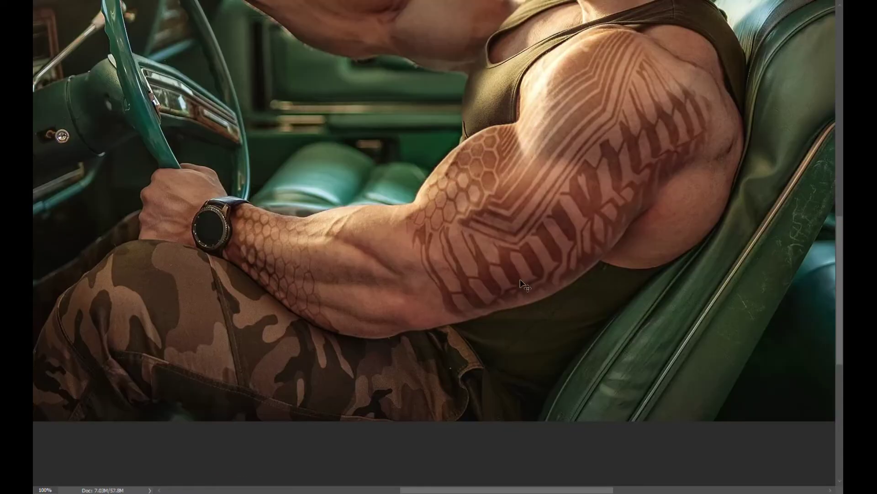
left_click(223, 247)
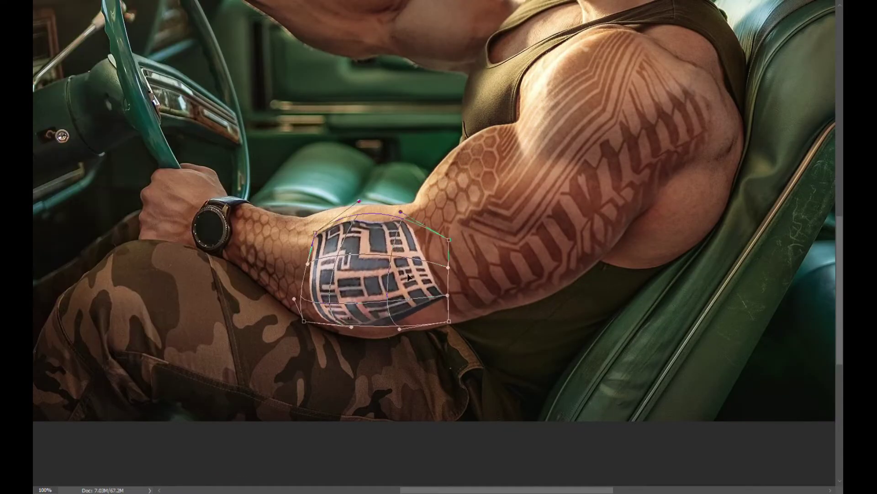
mouse_move(304, 240)
left_mouse_down()
mouse_move(331, 208)
mouse_move(339, 233)
left_mouse_up()
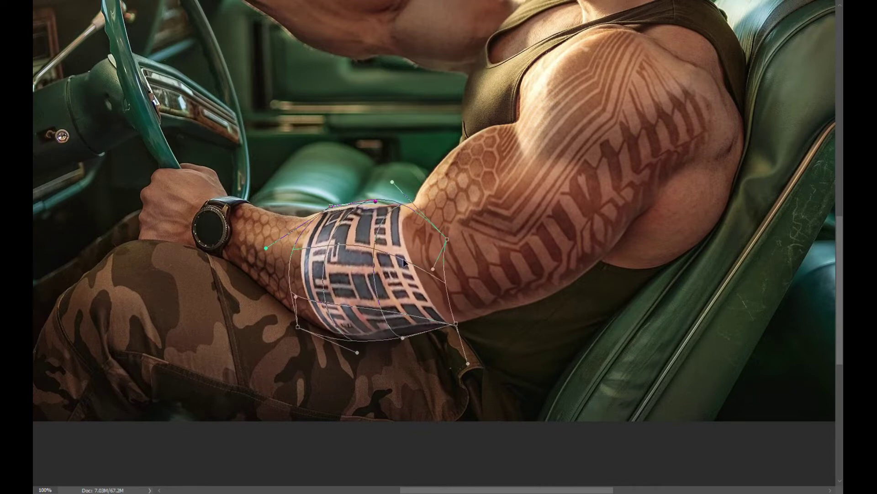
key("Return")
Set the tattoo to Overlay blend and desaturate it with Hue/Saturation at -100.
key("alt+shift+o")
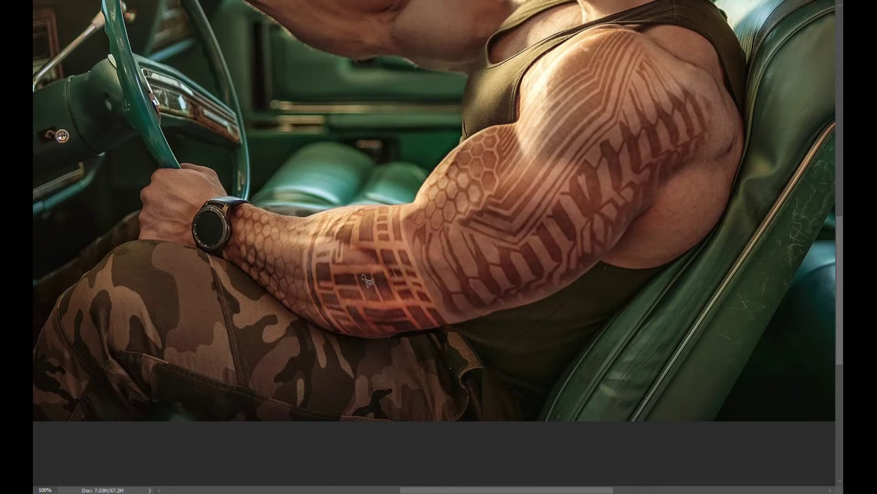
key("ctrl+u")
left_click_drag(800, 303, 749, 303)
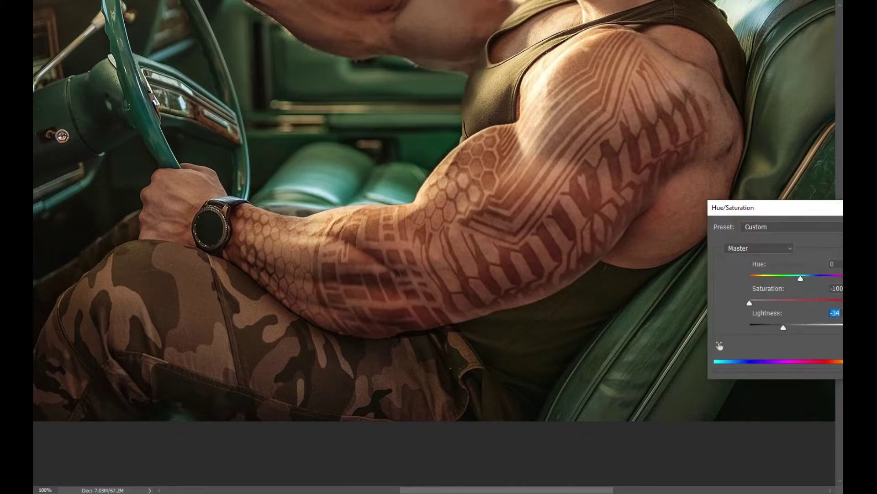
key("Return")
scroll(361, 326, "up", 1)
scroll(361, 327, "up", 1)
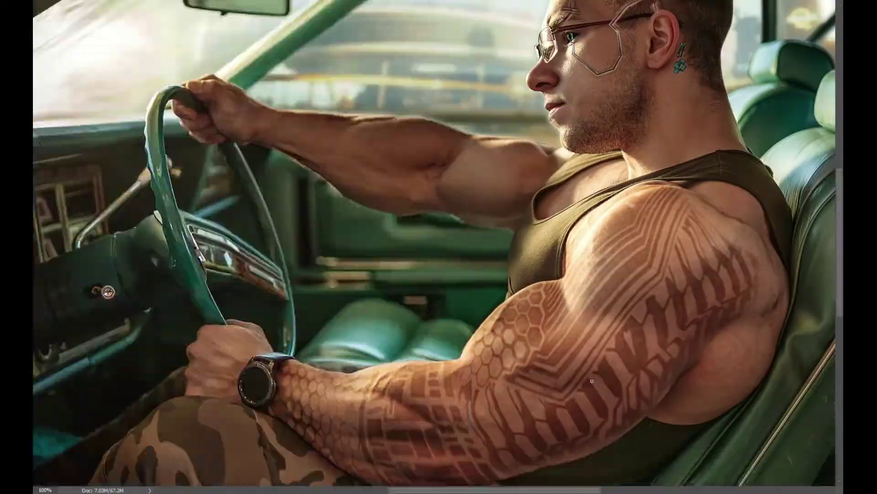
key("Return")
key("ctrl+0")
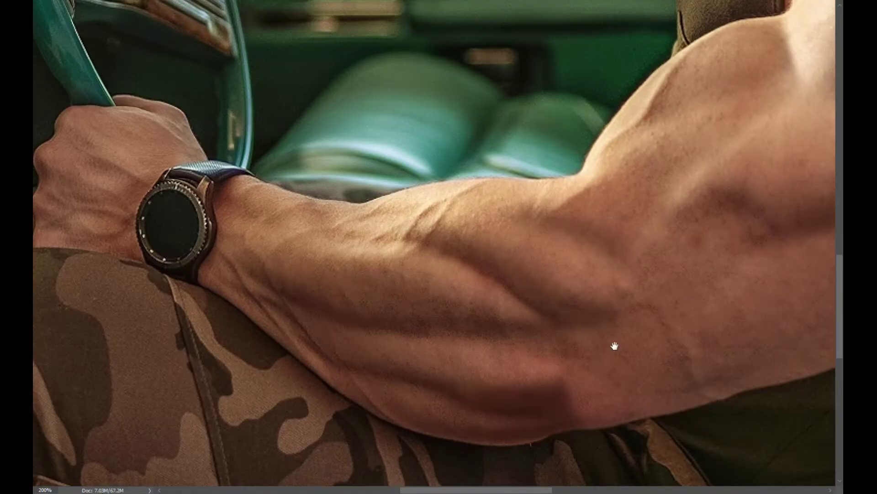
Switch between fit-to-screen and actual size to inspect the tattooed arm.
key("ctrl+0")
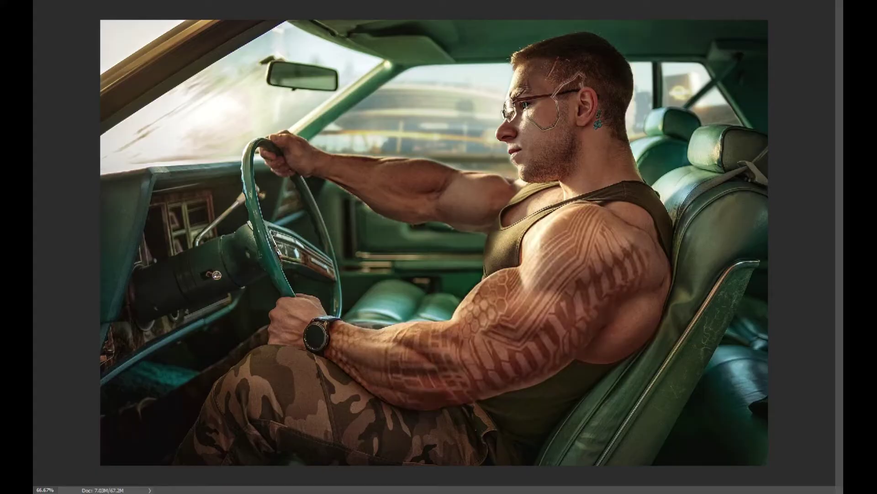
key("ctrl+1")
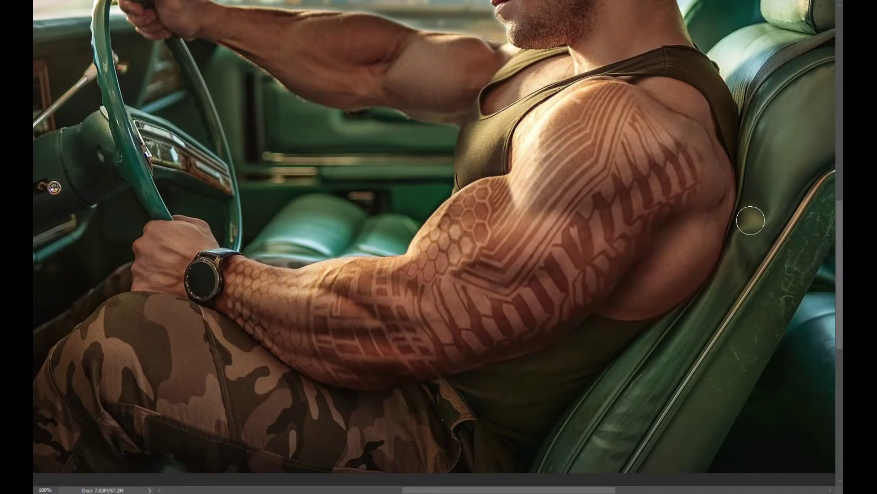
key("ctrl+0")
key("ctrl+1")
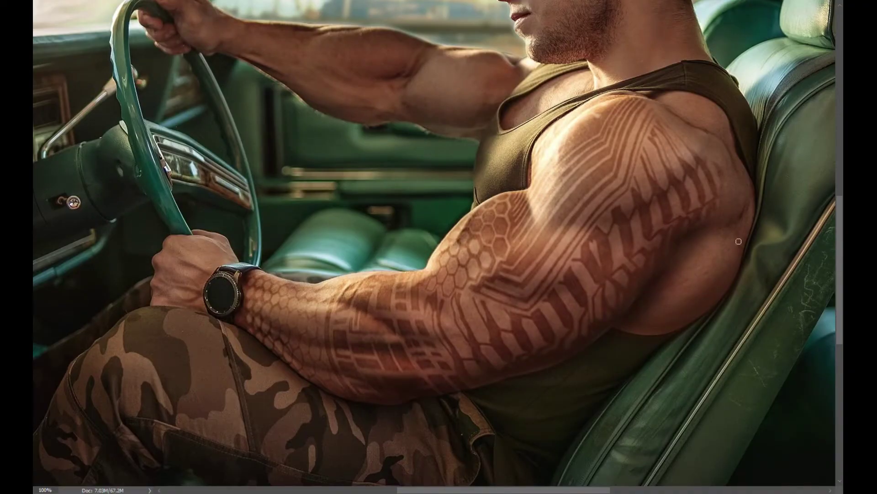
scroll(726, 224, "up", 3)
scroll(712, 204, "right", 2)
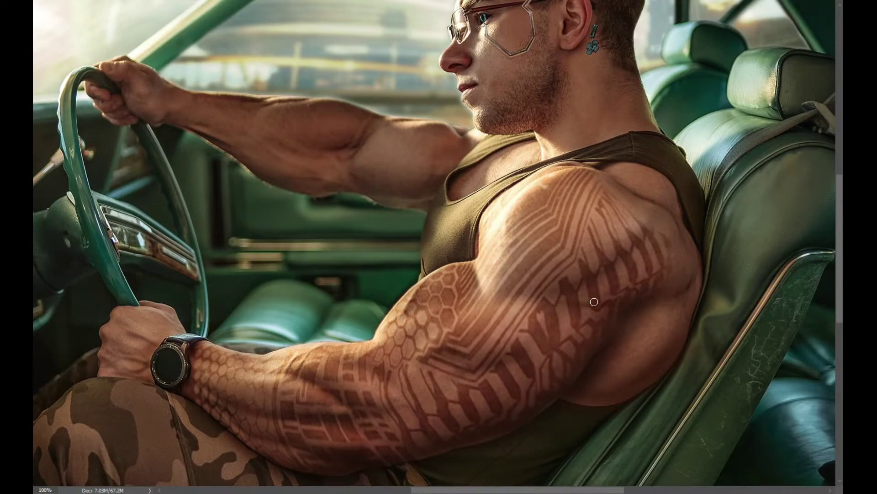
key("ctrl+0")
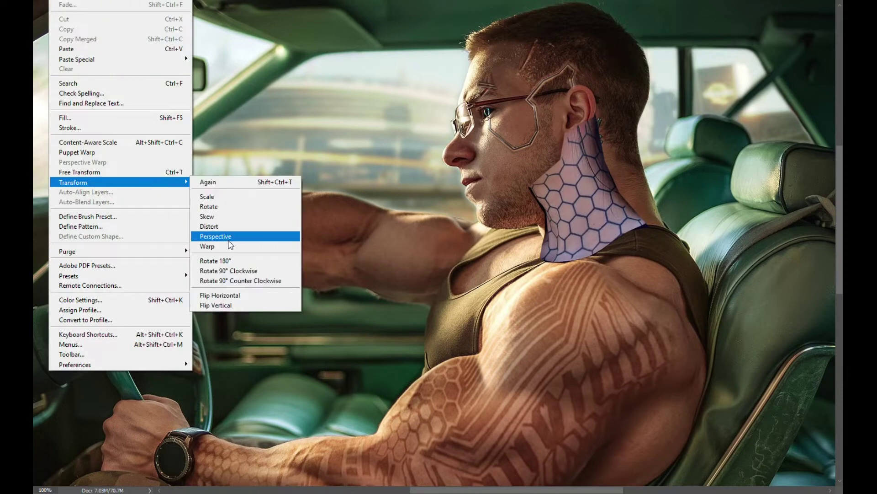
Warp the hex pattern over the neck, pulling its corners to follow the neck's curve.
left_click(233, 239)
left_click_drag(639, 208, 638, 200)
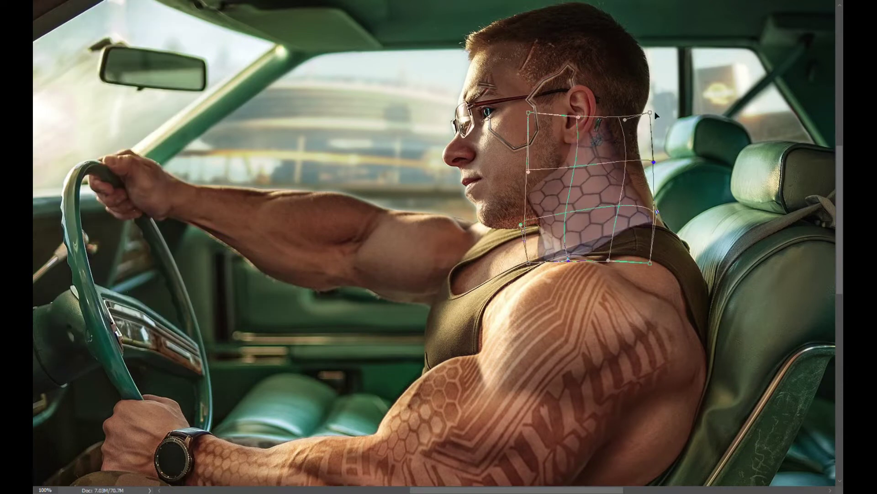
left_click_drag(650, 111, 672, 163)
mouse_move(569, 262)
left_mouse_down()
mouse_move(553, 255)
mouse_move(596, 232)
mouse_move(549, 191)
mouse_move(634, 188)
left_mouse_up()
key("Return")
Try different blend modes and Hue/Saturation settings on the neck hex pattern.
key("shift+plus")
key("shift+plus")
key("shift+plus")
key("shift+plus")
key("shift+plus")
key("shift+plus")
key("shift+plus")
key("shift+plus")
key("ctrl+u")
key("Escape")
key("ctrl+plus")
Re-warp the neck pattern, shifting it up and bulging it to match the neck.
key("ctrl+t")
left_click_drag(607, 213, 608, 183)
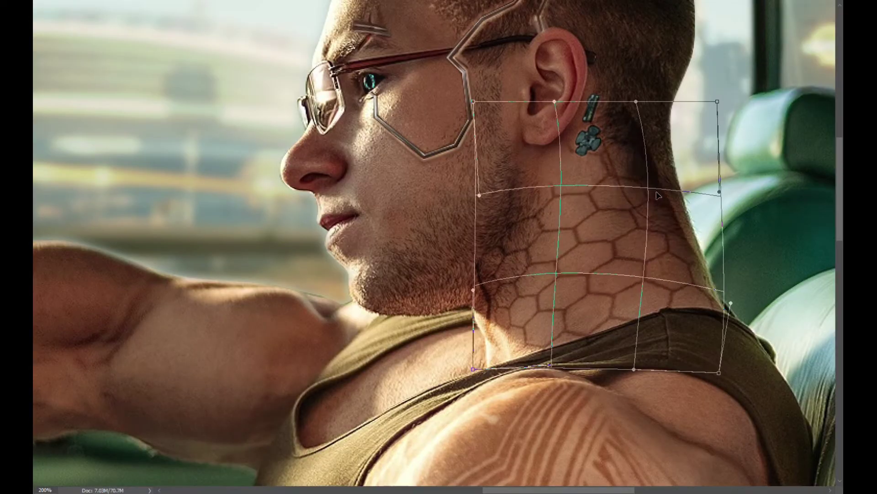
left_click_drag(473, 291, 487, 286)
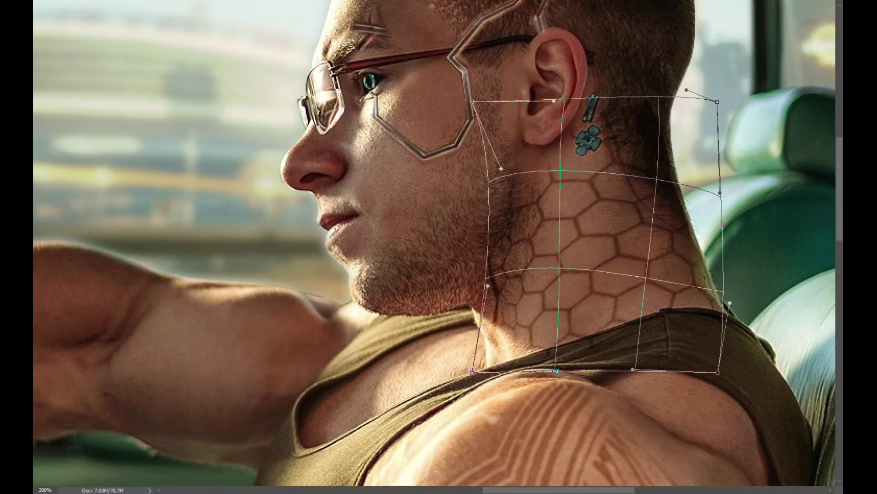
key("ctrl+minus")
key("ctrl+minus")
key("ctrl+minus")
key("Return")
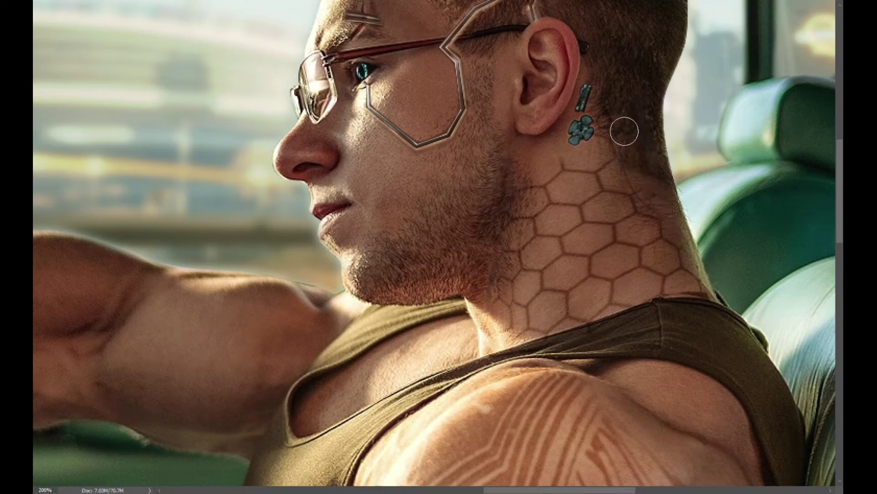
key("ctrl+minus")
key("ctrl+minus")
key("ctrl+minus")
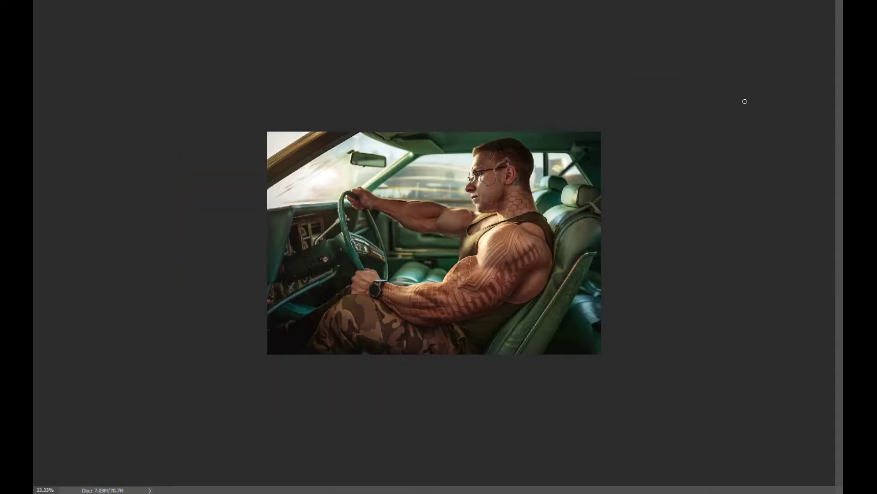
Zoom in on the head and paint a soft green glow stroke behind the ear.
key("ctrl+plus")
key("ctrl+plus")
key("ctrl+plus")
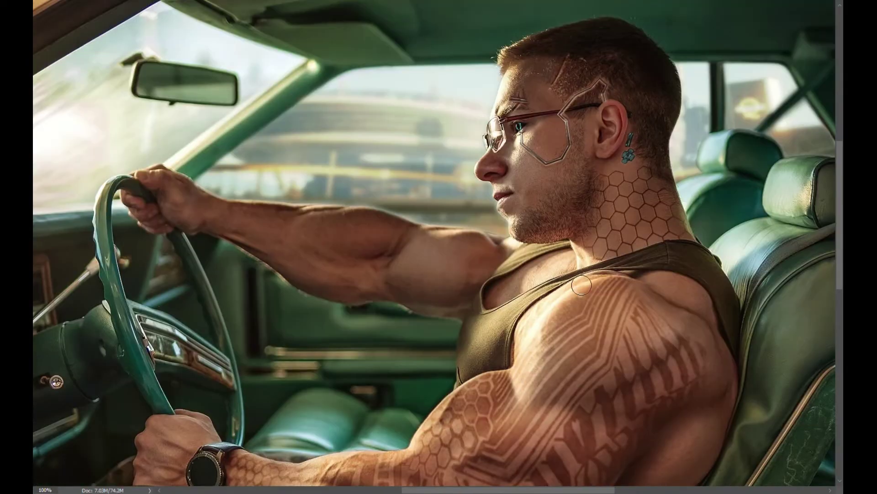
key("ctrl+minus")
key("ctrl+minus")
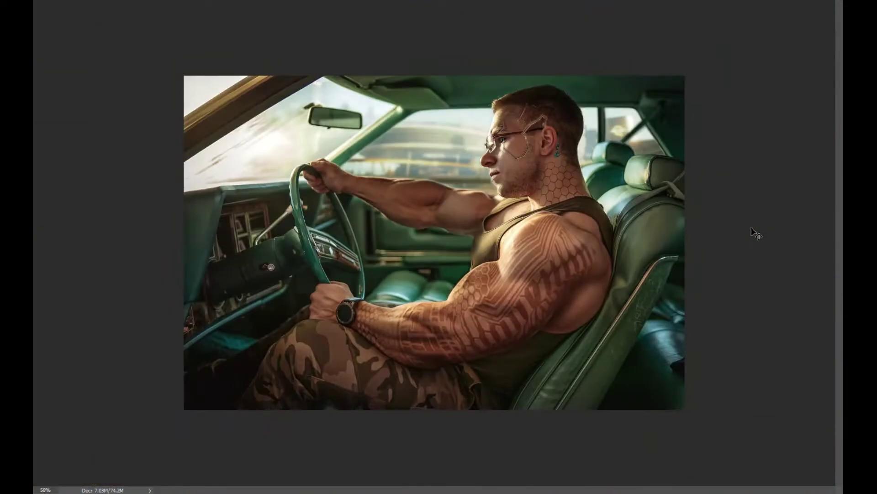
key("ctrl+plus")
key("ctrl+plus")
key("ctrl+plus")
key("ctrl+minus")
key("ctrl+minus")
key("ctrl+plus")
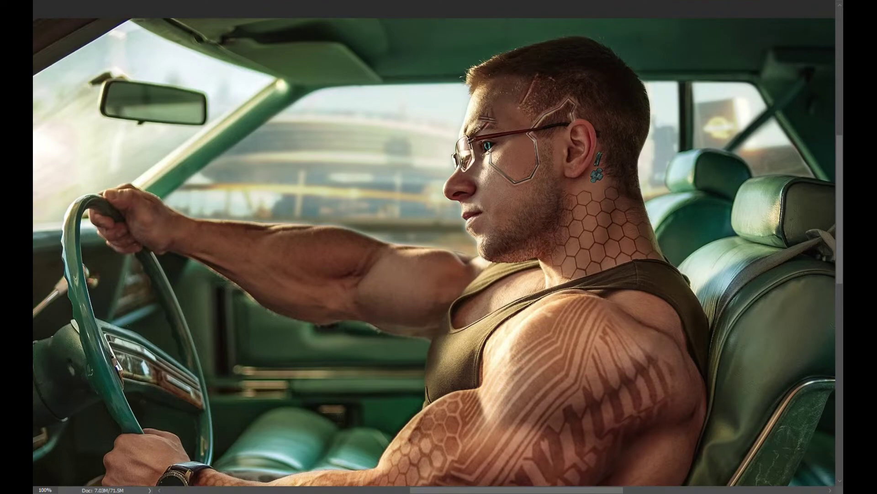
key("ctrl+minus")
key("ctrl+plus")
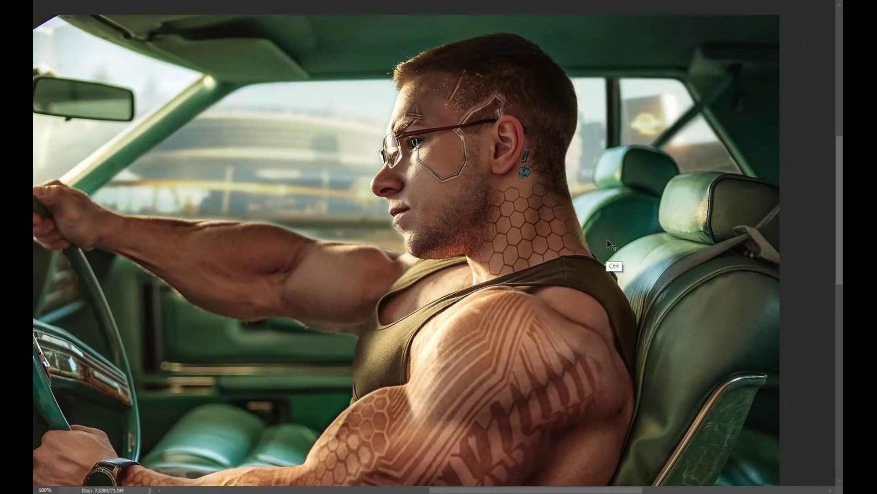
left_click_drag(566, 122, 577, 168)
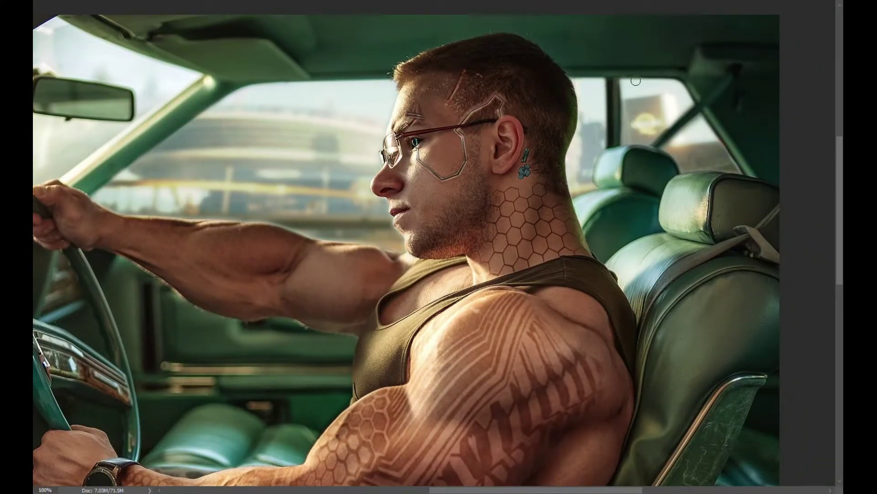
scroll(633, 74, "up", 3)
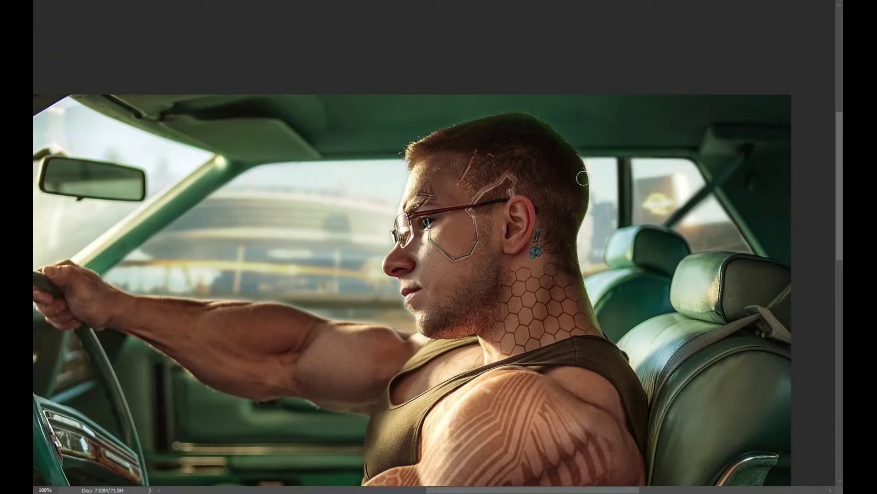
Zoom and pan around the head and arm to inspect the painted glow.
key("ctrl+minus")
key("ctrl+minus")
key("ctrl+plus")
key("ctrl+plus")
key("ctrl+plus")
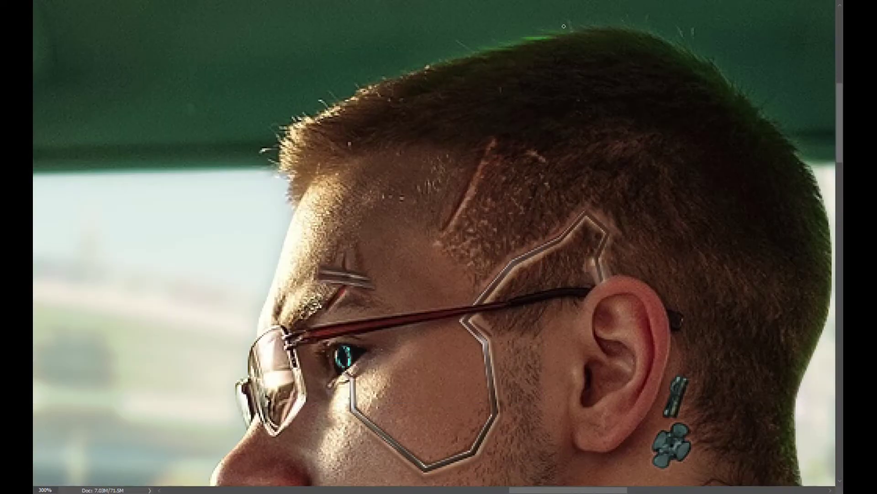
scroll(693, 42, "right", 3)
scroll(653, 133, "up", 1)
scroll(703, 187, "down", 3)
scroll(704, 187, "right", 1)
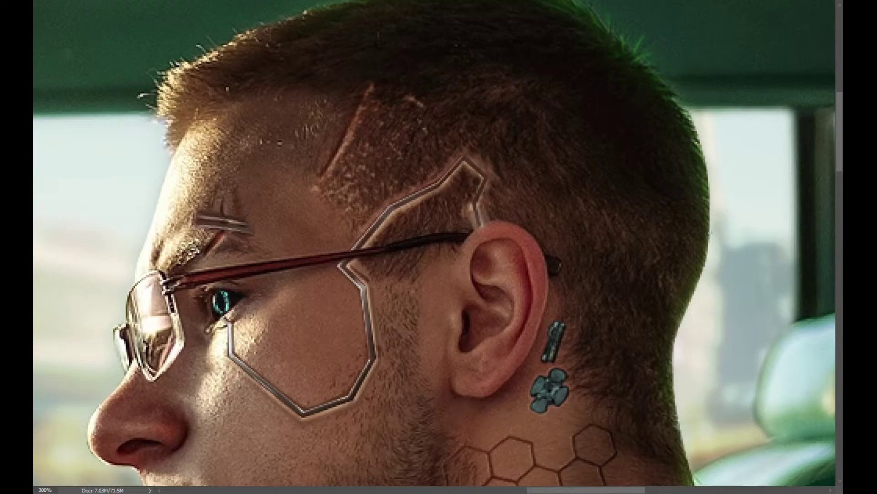
scroll(681, 342, "down", 3)
scroll(680, 342, "right", 1)
scroll(647, 292, "down", 4)
scroll(647, 293, "right", 1)
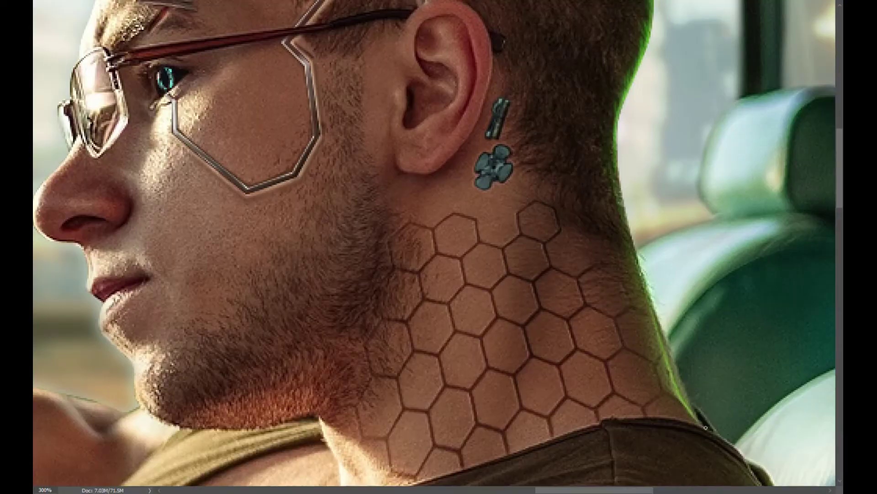
scroll(675, 364, "down", 5)
scroll(676, 365, "down", 2)
scroll(679, 368, "up", 1)
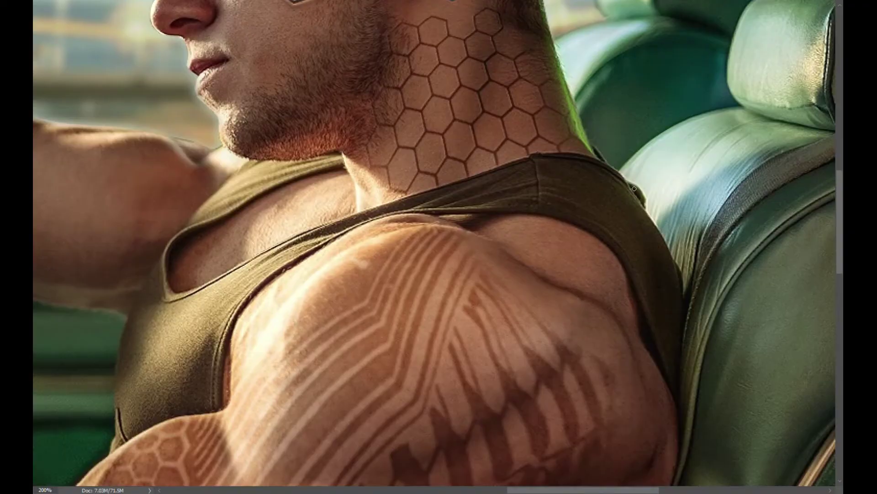
scroll(677, 360, "down", 2)
scroll(631, 231, "down", 2)
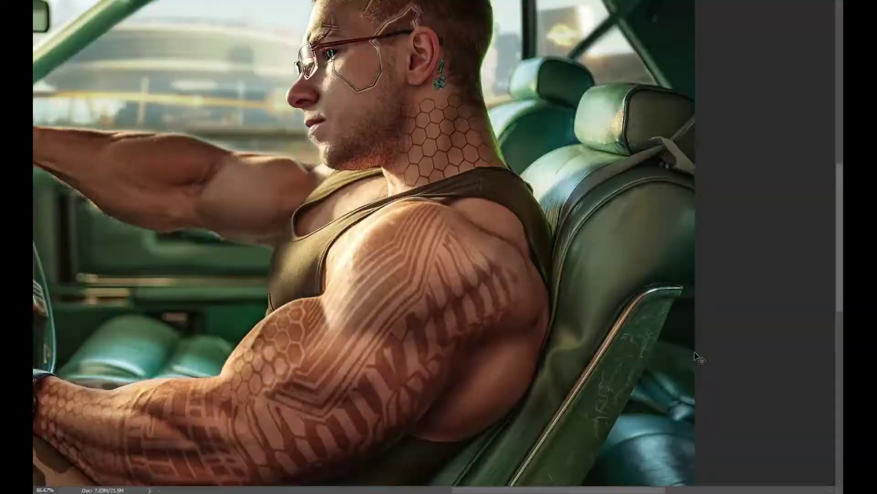
scroll(474, 185, "up", 2)
scroll(348, 250, "up", 4)
scroll(348, 250, "left", 1)
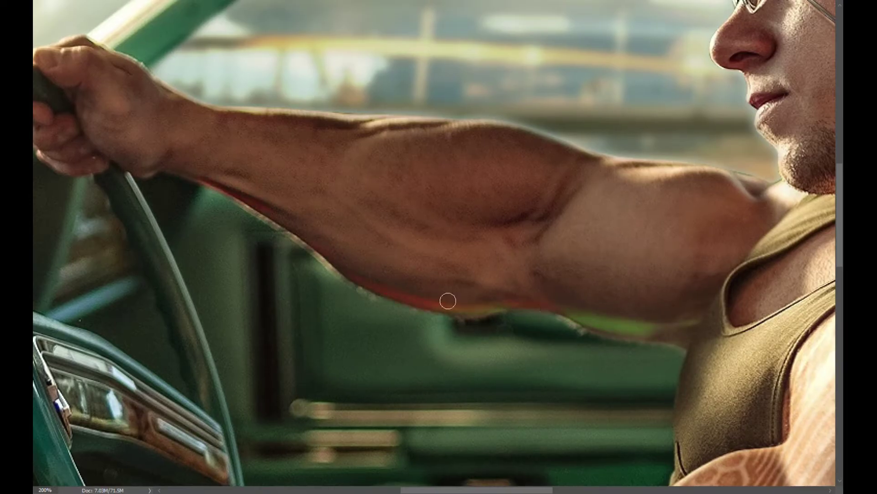
Paint a yellow-green glow stroke under the outstretched arm and check the whole image.
left_click_drag(681, 332, 685, 305)
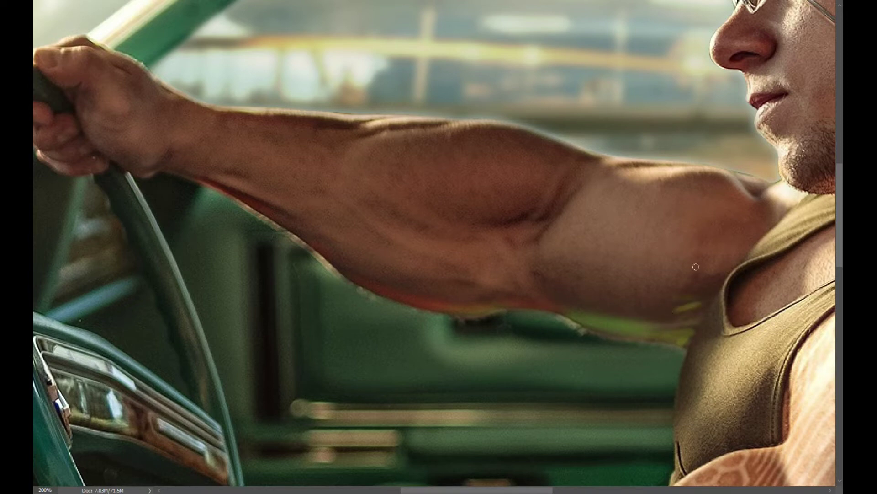
scroll(317, 249, "right", 2)
scroll(317, 249, "up", 1)
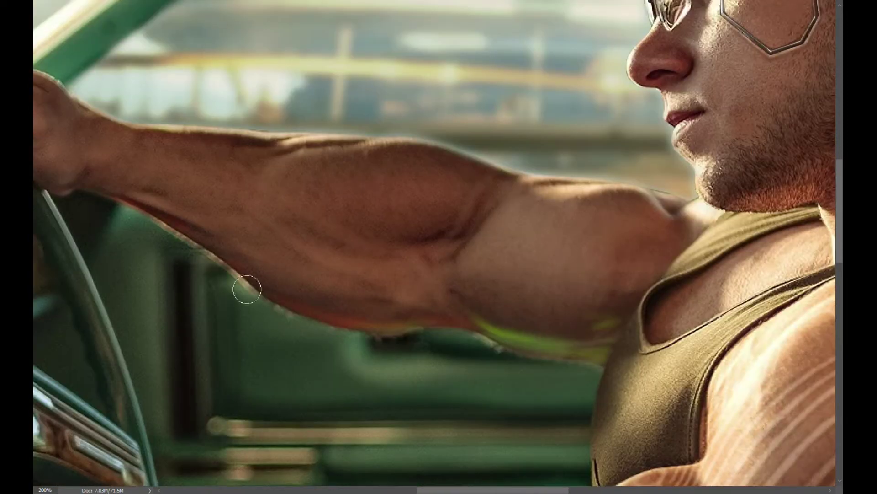
scroll(413, 172, "down", 3)
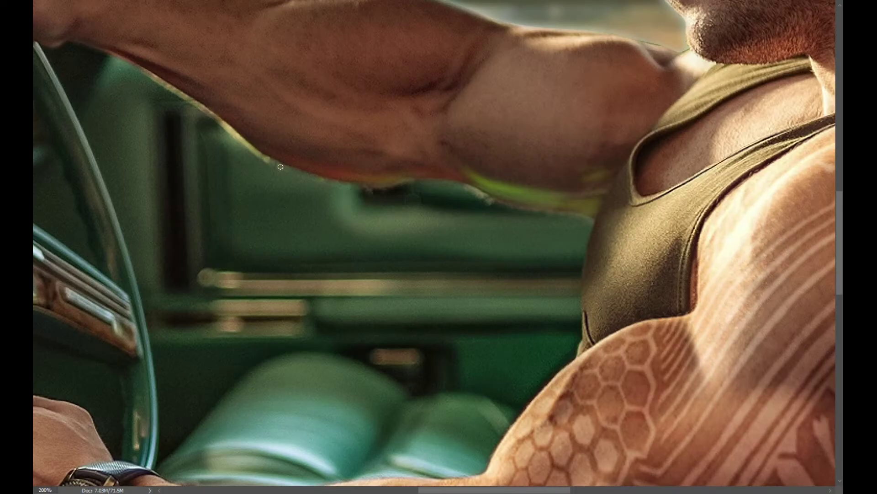
key("ctrl+minus")
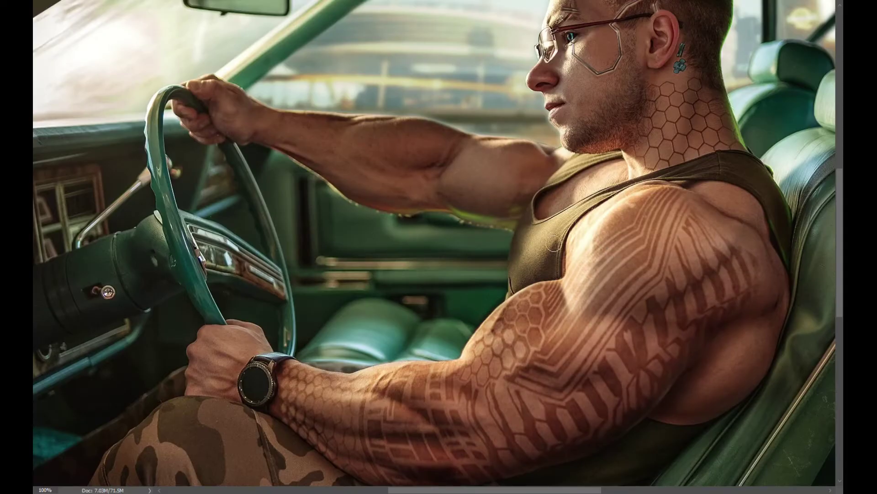
key("ctrl+plus")
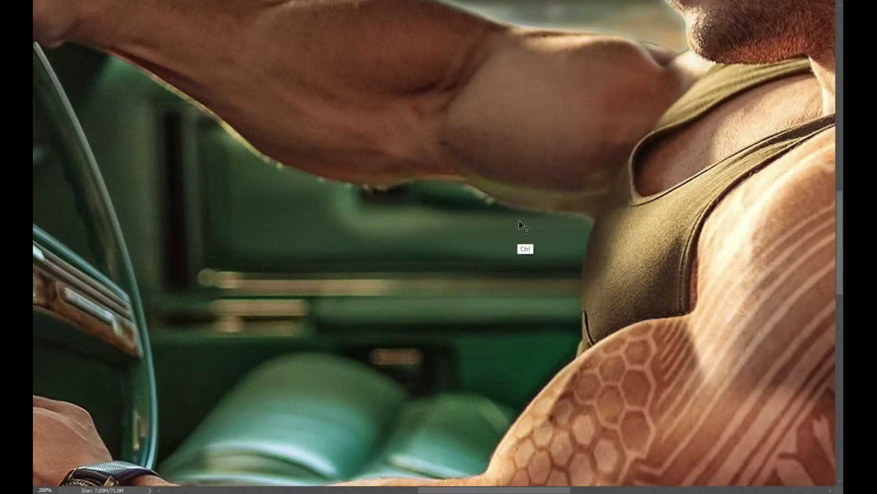
key("ctrl+minus")
key("ctrl+minus")
key("ctrl+minus")
key("ctrl+plus")
key("ctrl+plus")
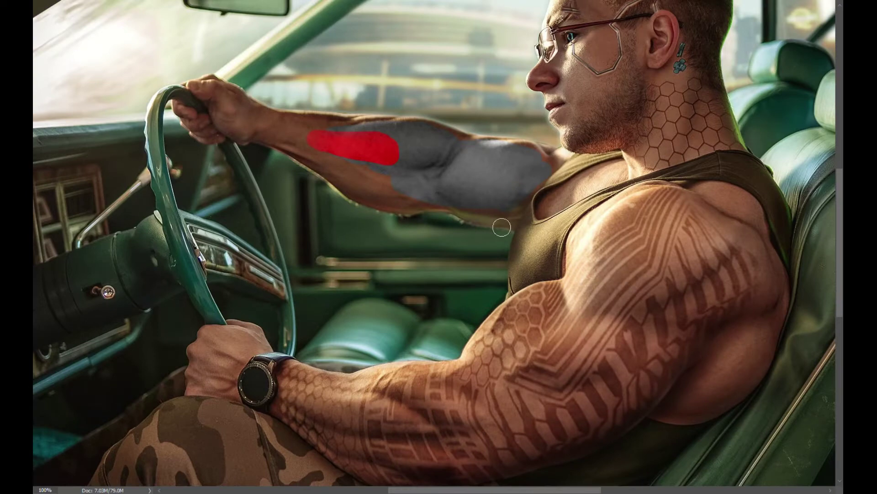
Compare the forearm grey overlay as flat opaque grey and extend it toward the wrist.
key("shift+alt+n")
key("ctrl+z")
key("ctrl+z")
key("ctrl+z")
left_click_drag(434, 136, 266, 123)
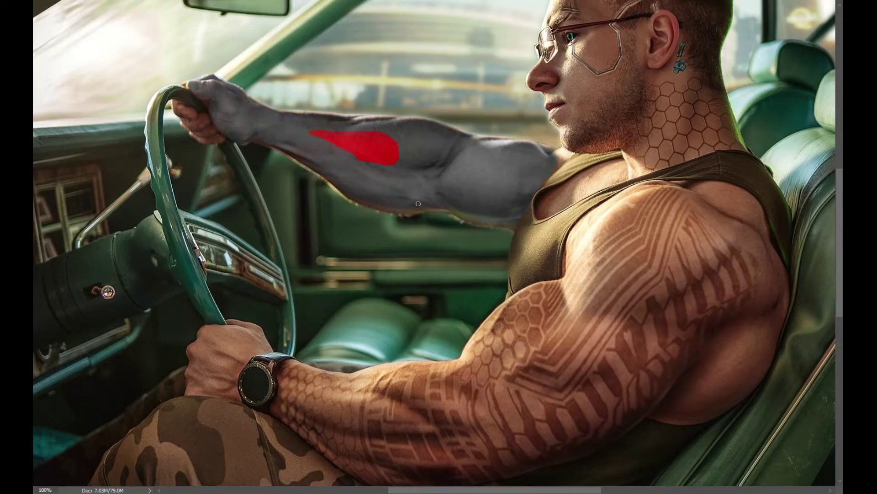
Paste the robotic-arm image, scale and rotate it onto the forearm, and warp it to fit.
key("ctrl+v")
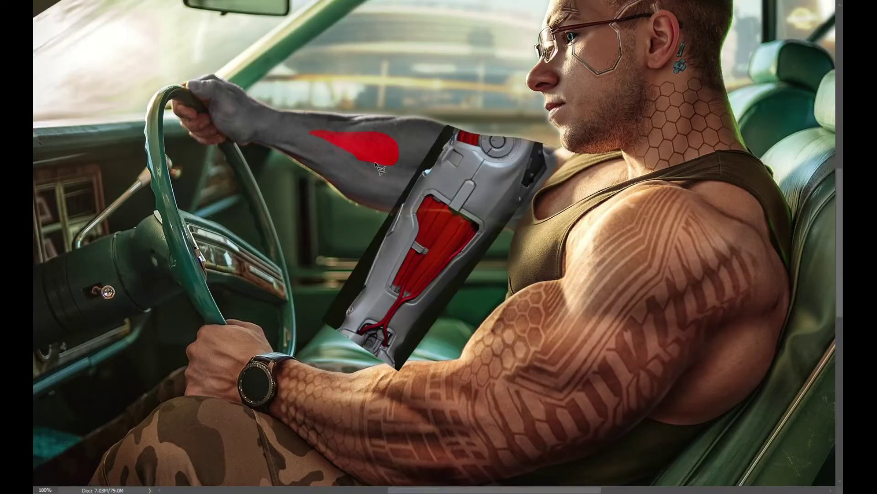
left_click_drag(503, 160, 361, 172)
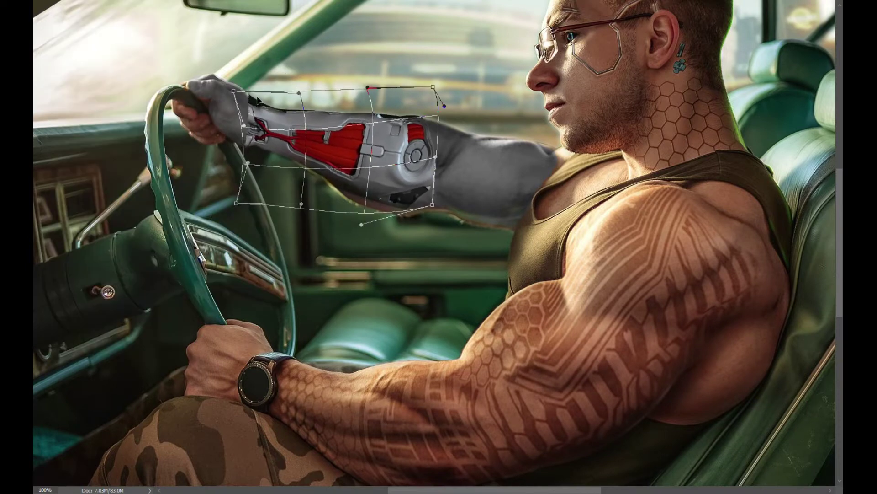
left_click_drag(410, 126, 427, 137)
left_click_drag(433, 87, 462, 110)
key("Return")
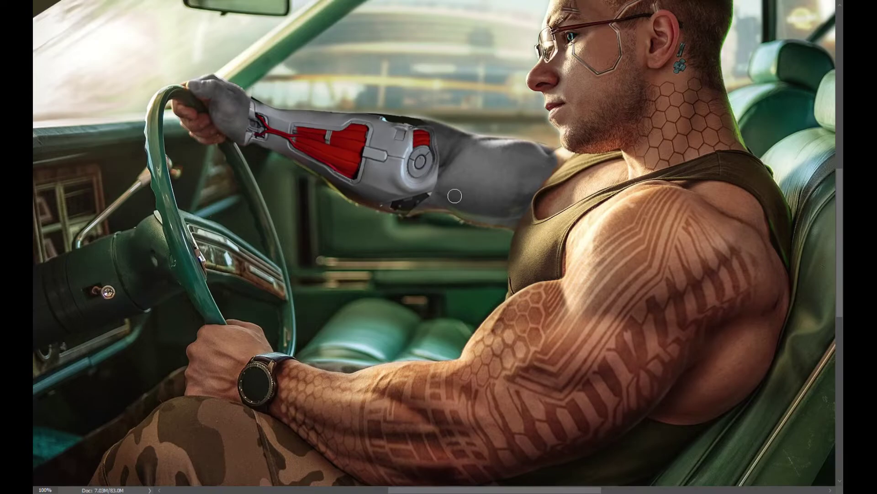
key("ctrl+plus")
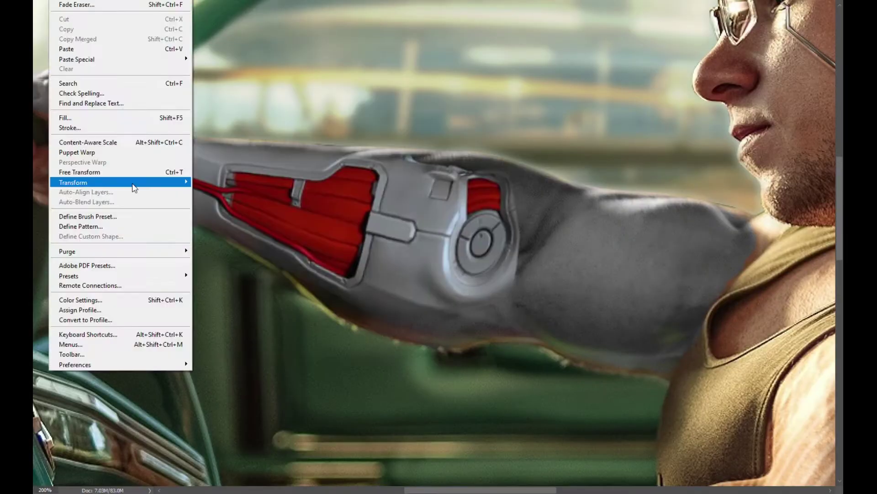
Warp the robotic-arm layer twice to fit its left side and curves to the forearm.
left_click(133, 178)
left_click_drag(381, 292, 294, 108)
mouse_move(132, 95)
left_mouse_down()
mouse_move(183, 94)
mouse_move(150, 98)
left_mouse_up()
key("Return")
key("ctrl+minus")
key("ctrl+minus")
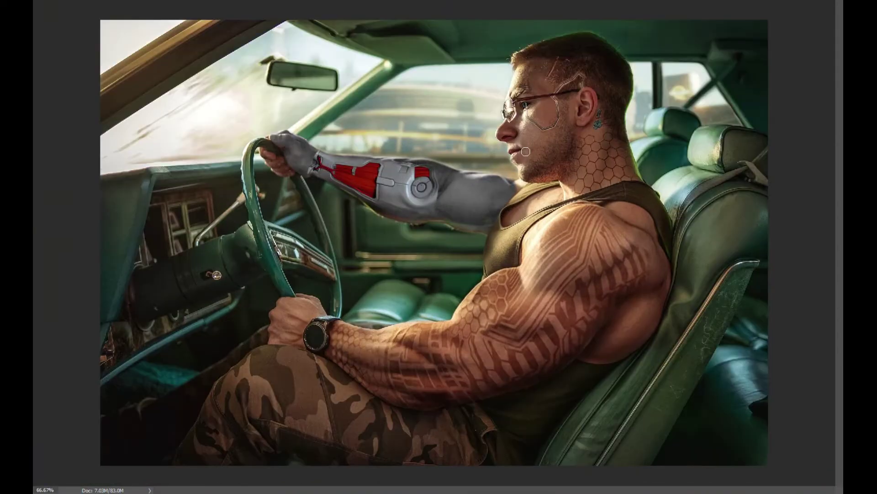
key("ctrl+plus")
key("ctrl+plus")
left_click_drag(536, 287, 523, 297)
left_click_drag(526, 204, 525, 200)
key("Return")
Rotate the new armour piece upright on the forearm and set it to Multiply blend mode.
key("ctrl+minus")
key("ctrl+minus")
mouse_move(524, 338)
left_mouse_down()
mouse_move(464, 233)
mouse_move(526, 229)
left_mouse_up()
left_click_drag(412, 211, 457, 201)
key("Return")
key("shift+alt+m")
With a smaller brush, paint lighter tones along the armour's dark top edge.
key("ctrl+plus")
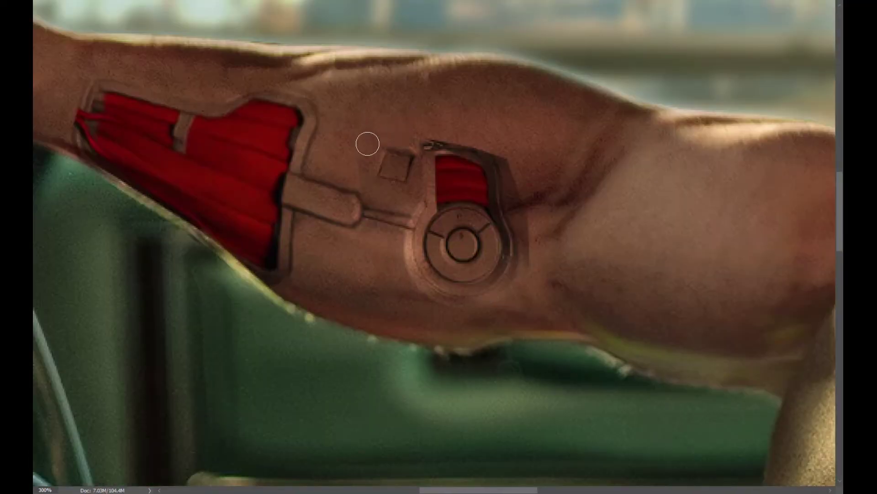
key("bracketleft")
key("bracketleft")
mouse_move(427, 147)
left_mouse_down()
mouse_move(479, 158)
mouse_move(521, 265)
left_mouse_up()
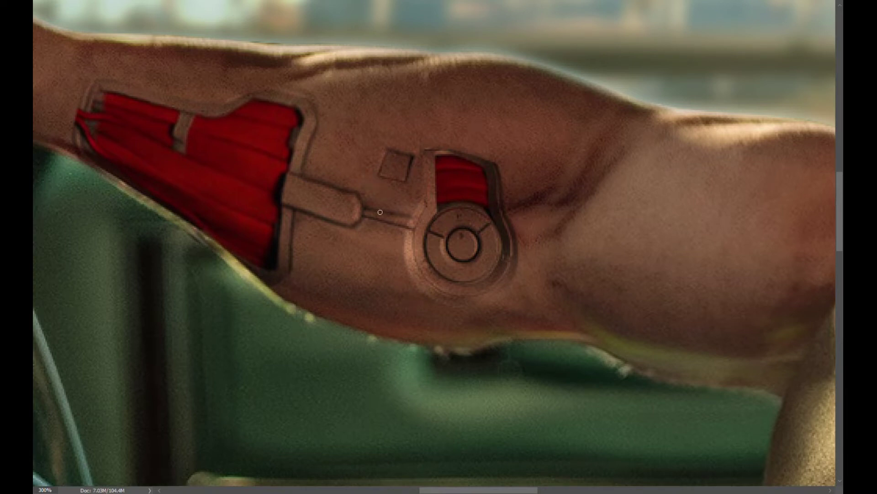
key("ctrl+minus")
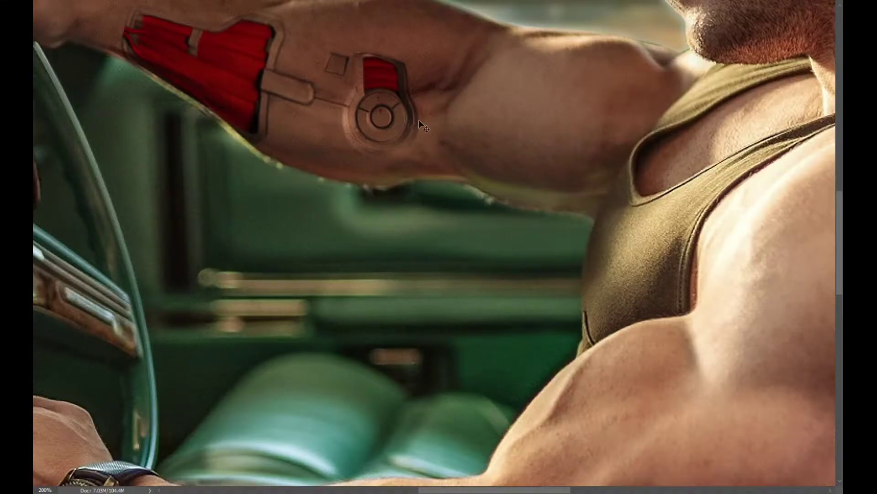
key("ctrl+minus")
key("ctrl+minus")
key("ctrl+minus")
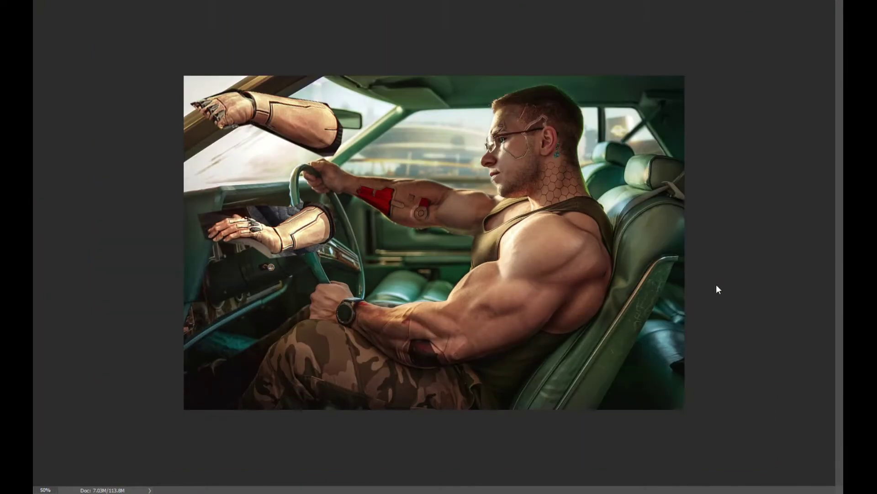
Move the grey armour plate onto the near arm and rotate it into place.
left_click_drag(434, 242, 519, 316)
key("ctrl+t")
mouse_move(594, 315)
left_mouse_down()
mouse_move(629, 336)
mouse_move(534, 287)
left_mouse_up()
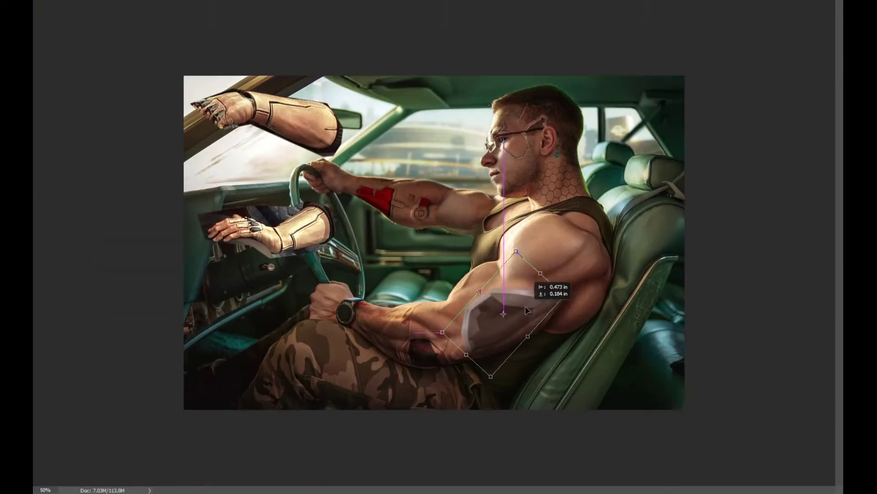
key("Return")
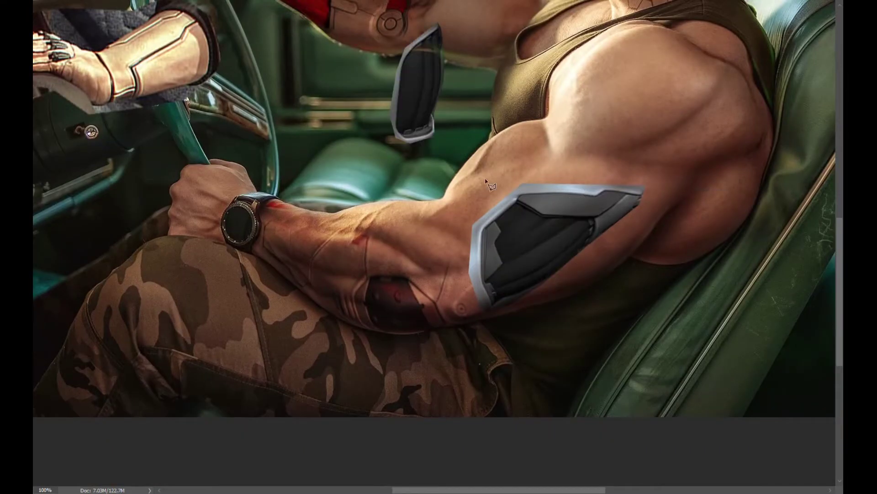
Reposition and rotate the inner dark armour piece, trimming it inside the grey shell.
left_click_drag(566, 250, 543, 265)
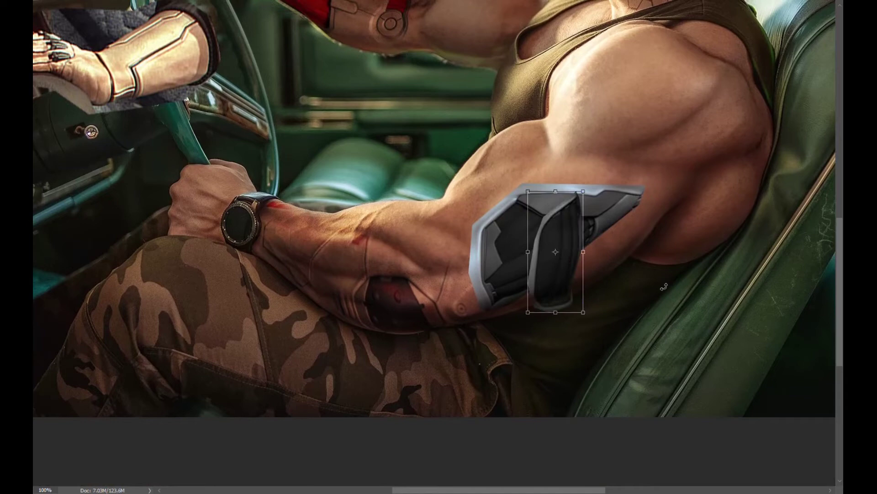
left_click_drag(608, 292, 592, 267)
key("Return")
mouse_move(531, 318)
left_mouse_down()
mouse_move(503, 269)
mouse_move(604, 242)
left_mouse_up()
scroll(605, 242, "up", 3)
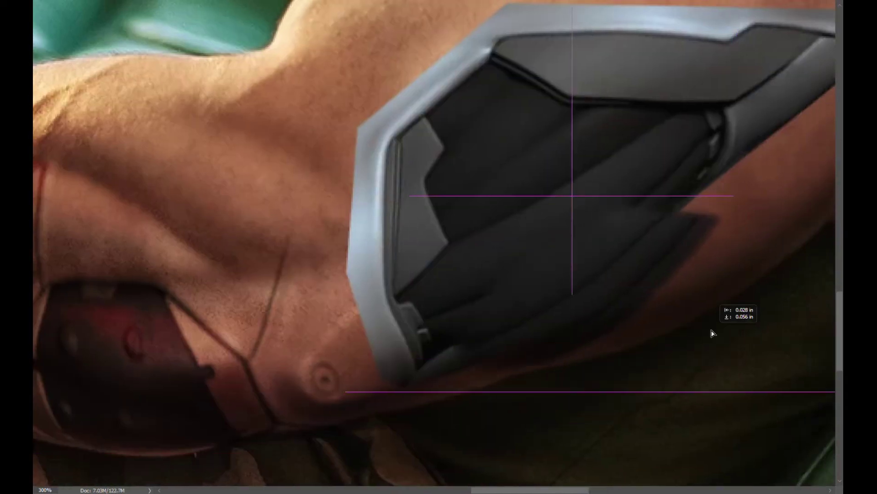
Check the skin beneath the plate, then repaint and soften the dark creases in the black panel.
key("ctrl+comma")
key("ctrl+comma")
key("ctrl+comma")
key("ctrl+comma")
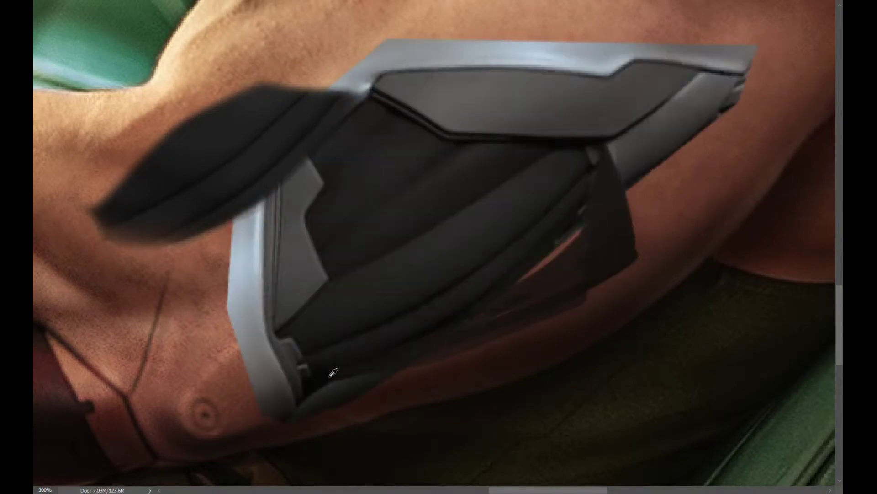
key("3")
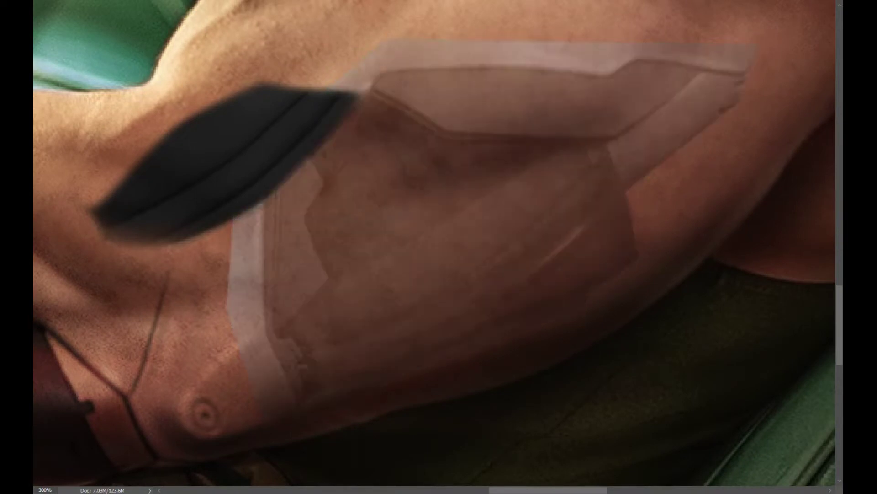
key("ctrl+comma")
key("ctrl+comma")
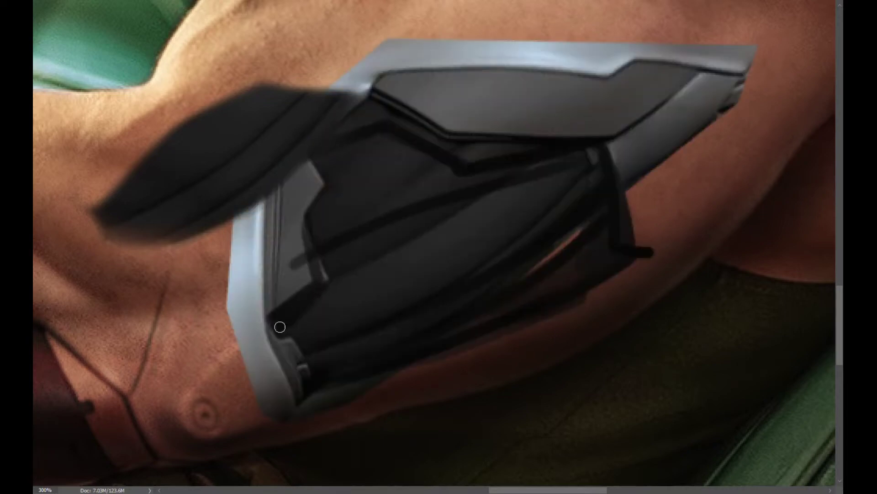
left_click_drag(293, 247, 384, 227)
left_click_drag(466, 192, 320, 251)
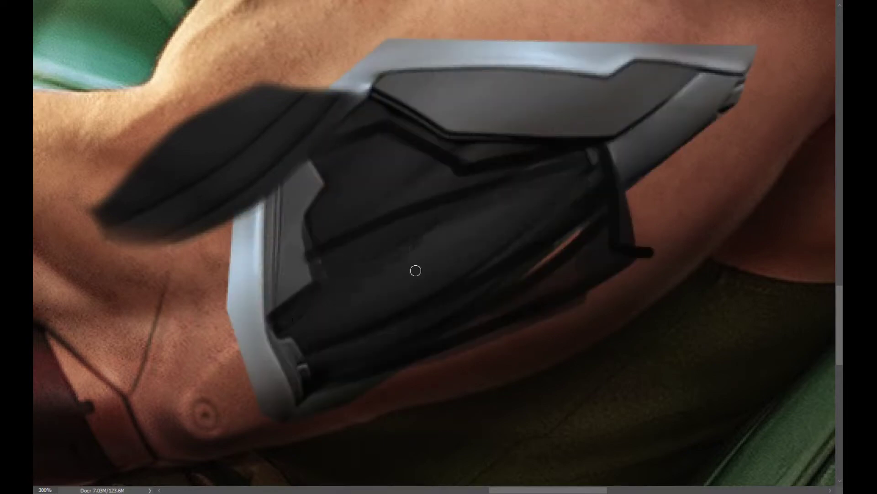
left_click_drag(530, 272, 585, 226)
mouse_move(246, 347)
left_mouse_down()
mouse_move(284, 404)
mouse_move(646, 294)
left_mouse_up()
key("ctrl+z")
Paint light grey armour panels, cover the top and left edges with skin, and start a black zigzag.
key("ctrl+0")
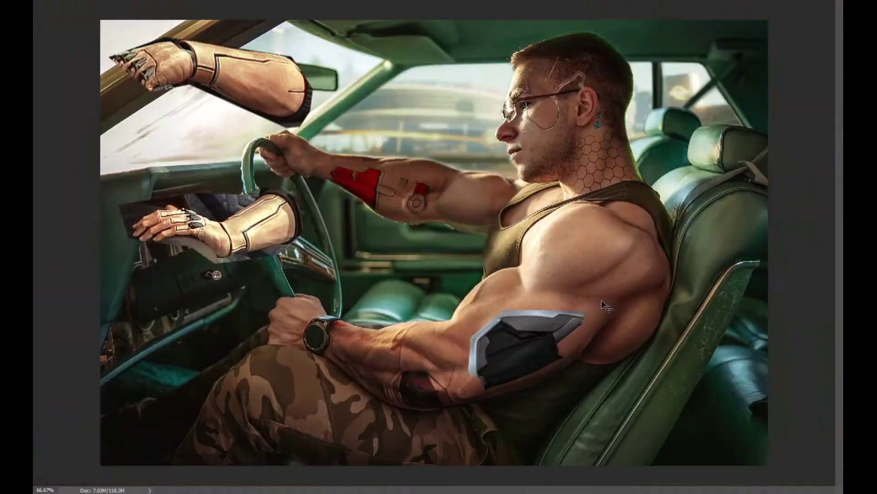
scroll(455, 280, "up", 5)
mouse_move(324, 269)
left_mouse_down()
mouse_move(374, 242)
mouse_move(455, 280)
mouse_move(530, 293)
mouse_move(565, 290)
mouse_move(609, 251)
mouse_move(591, 242)
mouse_move(548, 329)
left_mouse_up()
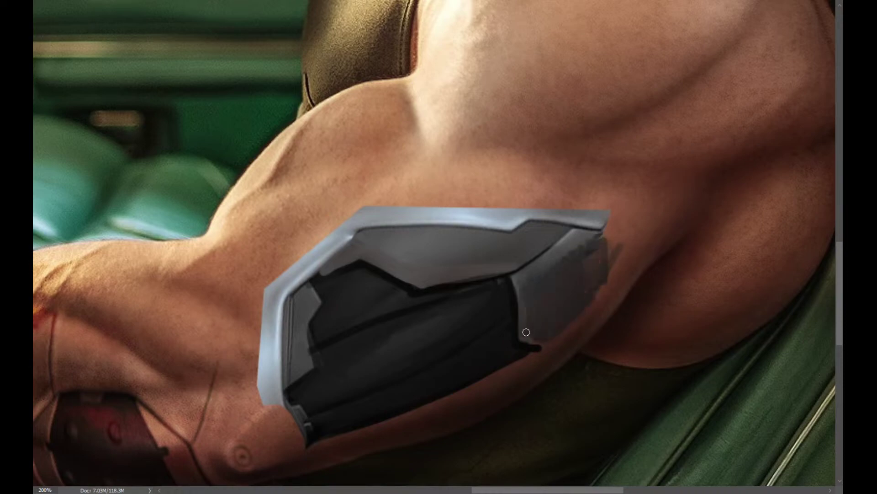
left_click_drag(562, 242, 608, 274)
left_click_drag(402, 206, 535, 206)
left_click_drag(256, 393, 274, 265)
key("ctrl+1")
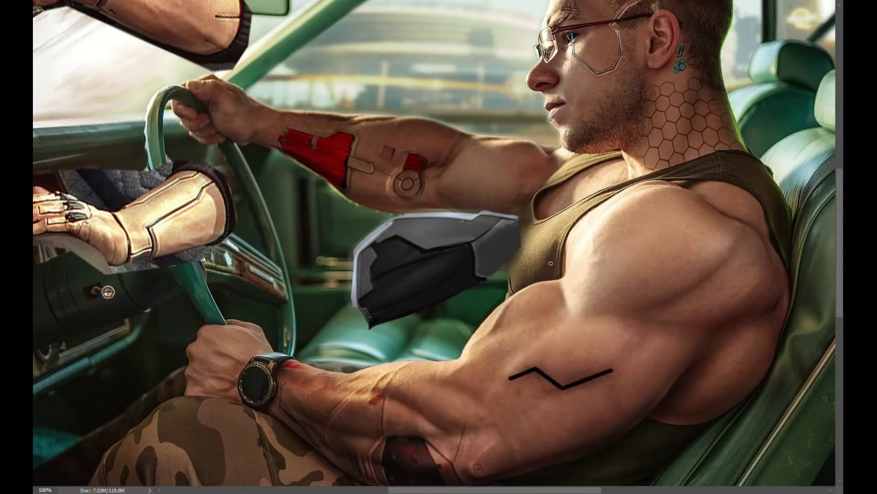
left_click_drag(617, 415, 626, 419)
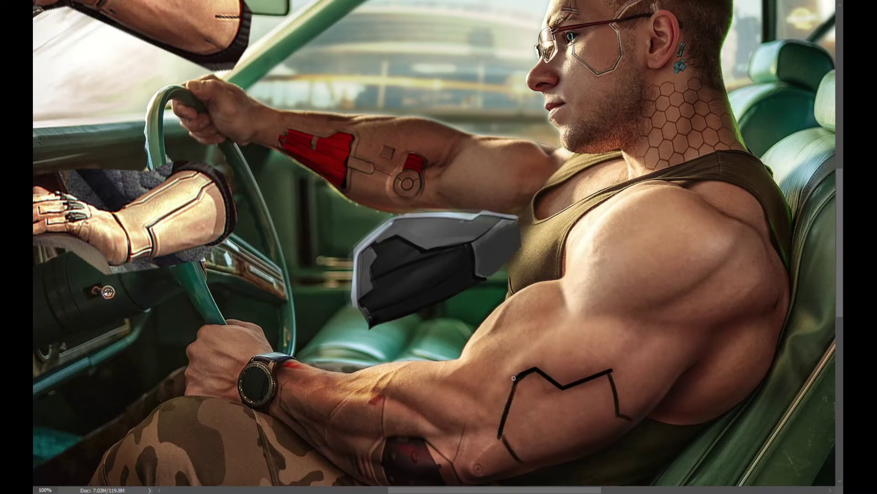
Draw a dark curved outline around the upper arm, erase thin inner lines, and extend it across the shoulder.
left_click_drag(505, 375, 649, 325)
left_click_drag(610, 376, 539, 379)
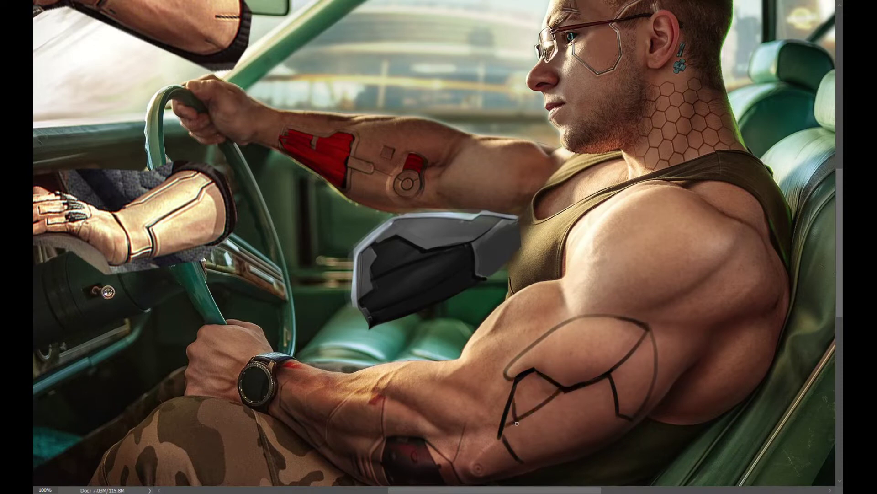
left_click_drag(526, 402, 532, 442)
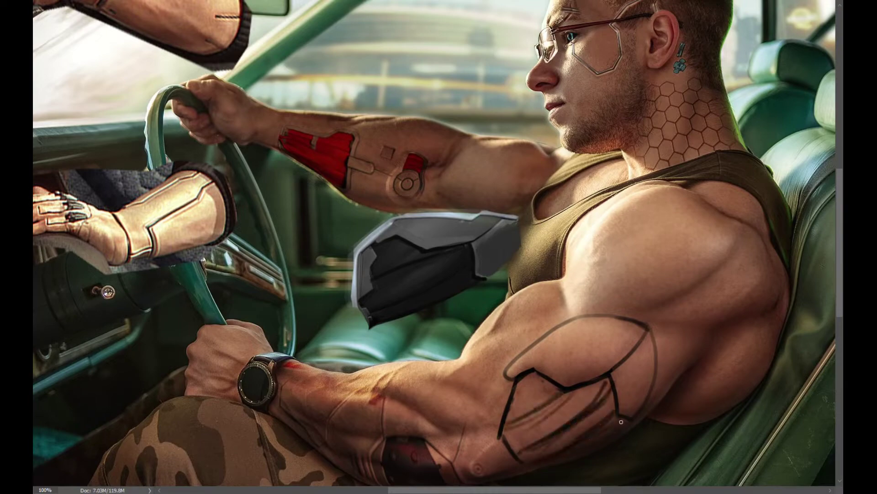
key("ctrl+minus")
left_click_drag(528, 247, 585, 287)
left_click_drag(549, 249, 598, 279)
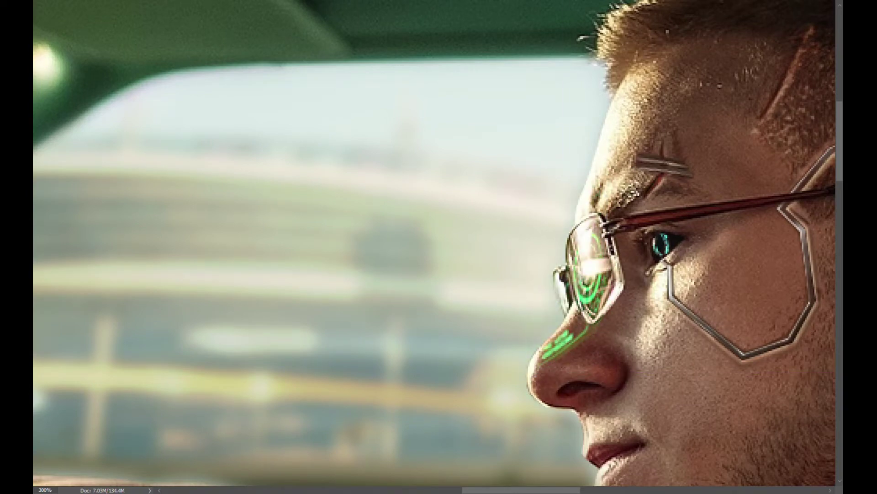
Paint green glow over the glasses lens and beside the nose under the eye.
key("ctrl+plus")
key("ctrl+plus")
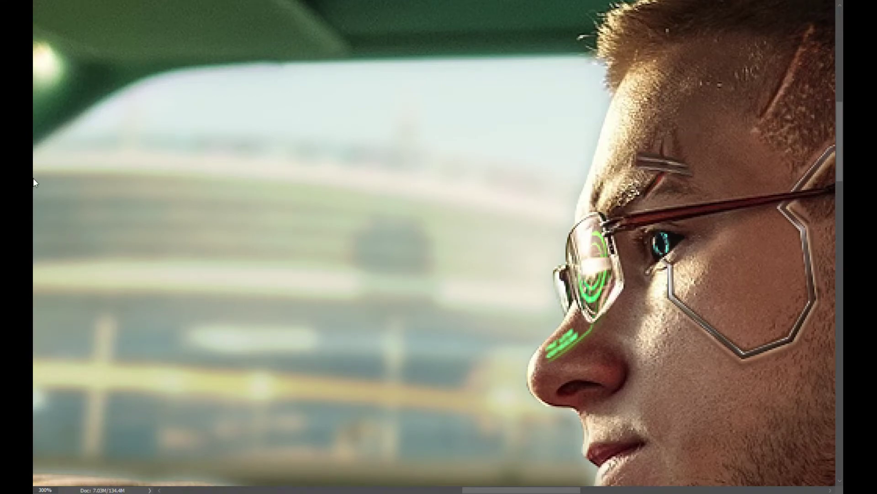
scroll(620, 269, "right", 3)
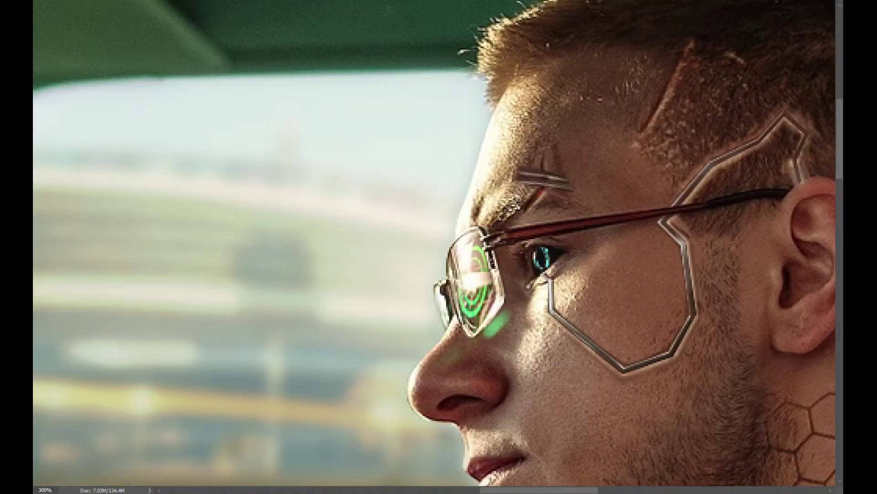
mouse_move(498, 331)
left_mouse_down()
mouse_move(514, 255)
mouse_move(511, 348)
left_mouse_up()
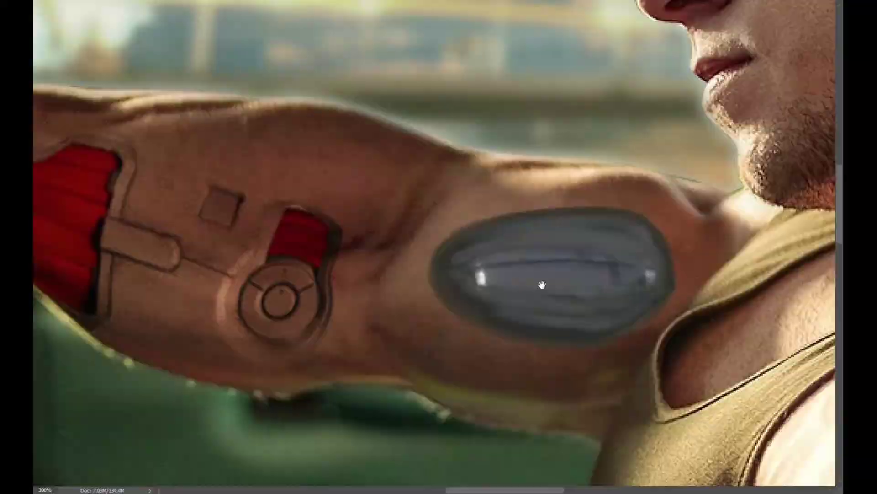
mouse_move(476, 228)
left_mouse_down()
mouse_move(489, 192)
mouse_move(487, 142)
mouse_move(752, 104)
left_mouse_up()
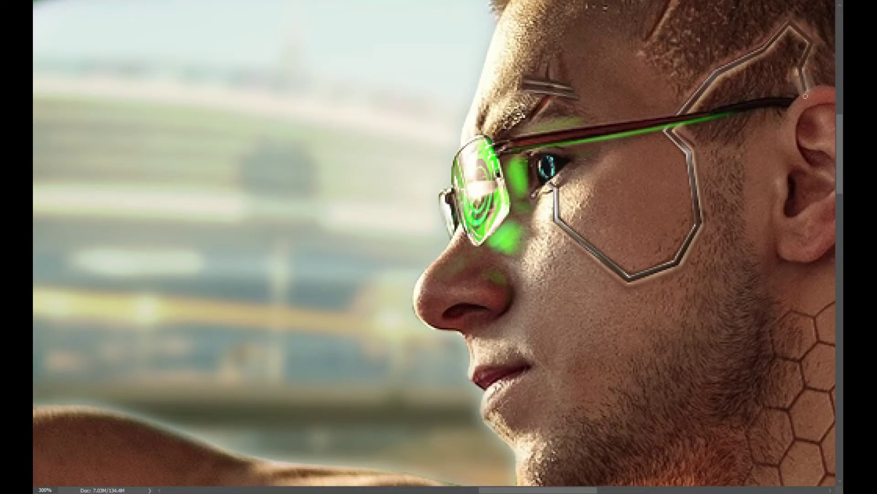
key("ctrl+1")
Shift the glow's hue and slightly raise its lightness in Hue/Saturation.
key("ctrl+u")
key("ctrl+0")
mouse_move(801, 276)
left_mouse_down()
mouse_move(819, 276)
mouse_move(810, 277)
left_mouse_up()
left_click_drag(800, 327, 788, 327)
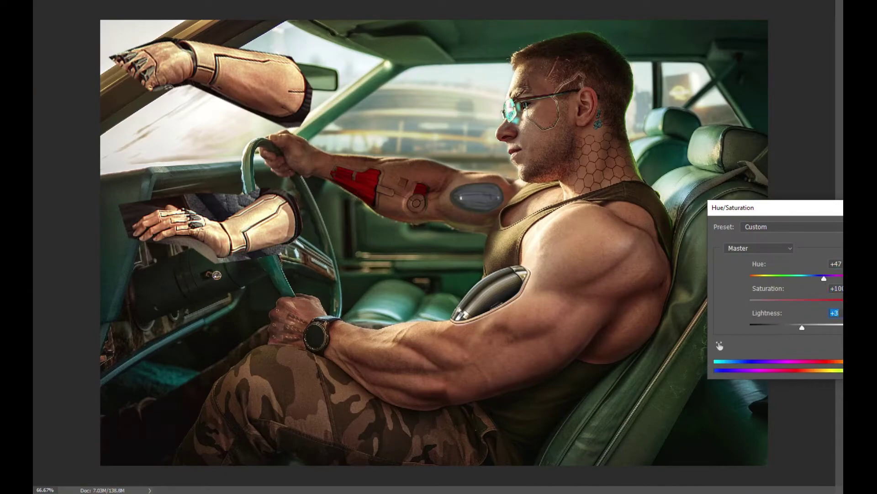
key("Return")
Paint a faint green glow on the cheek just below the lens.
key("ctrl+plus")
key("ctrl+plus")
left_click_drag(670, 239, 497, 237)
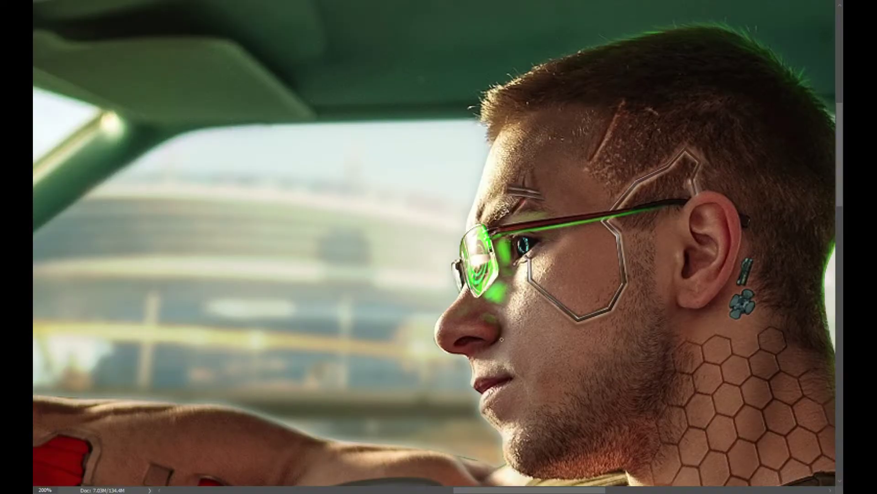
key("ctrl+plus")
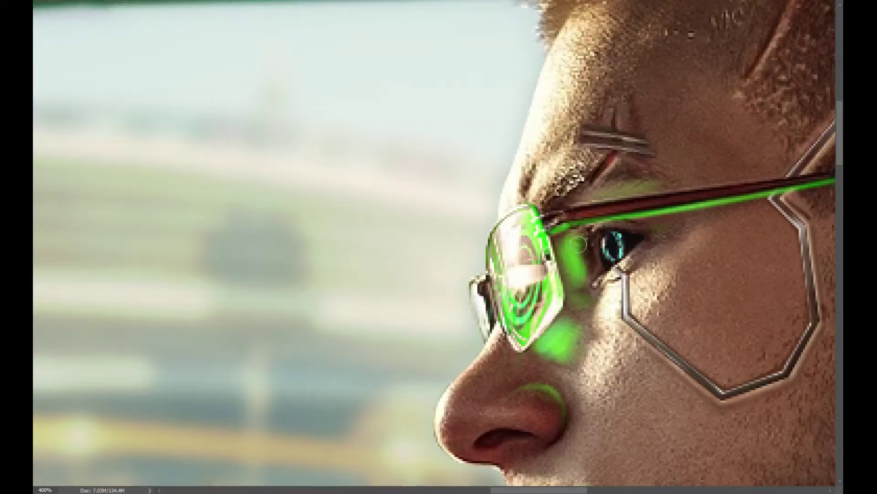
key("ctrl+0")
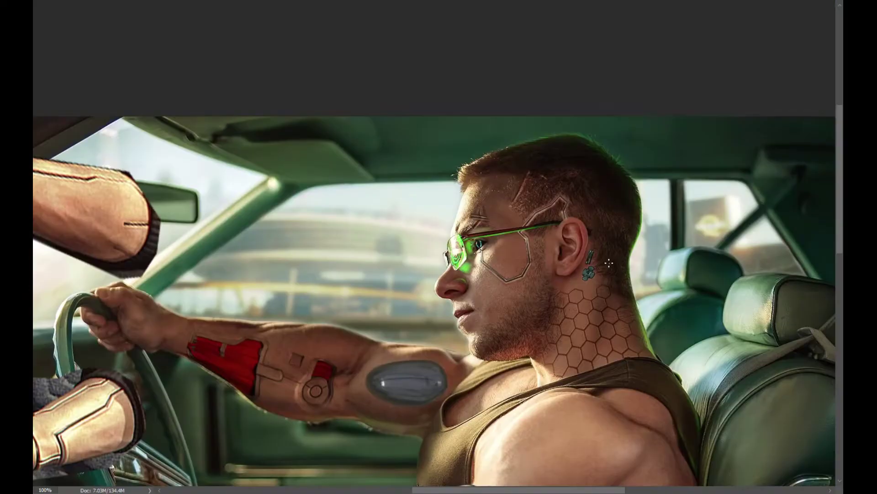
scroll(526, 305, "up", 3)
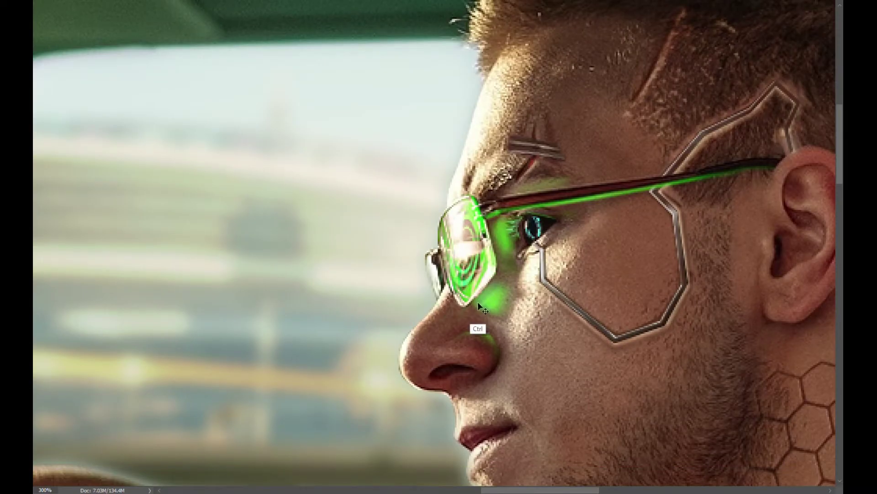
key("ctrl+0")
scroll(586, 217, "up", 3)
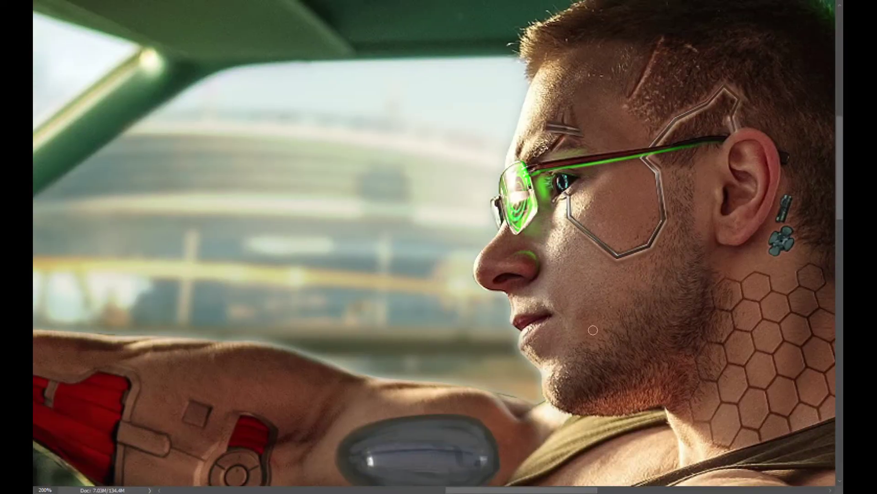
scroll(593, 329, "up", 1)
key("b")
left_click_drag(589, 281, 576, 316)
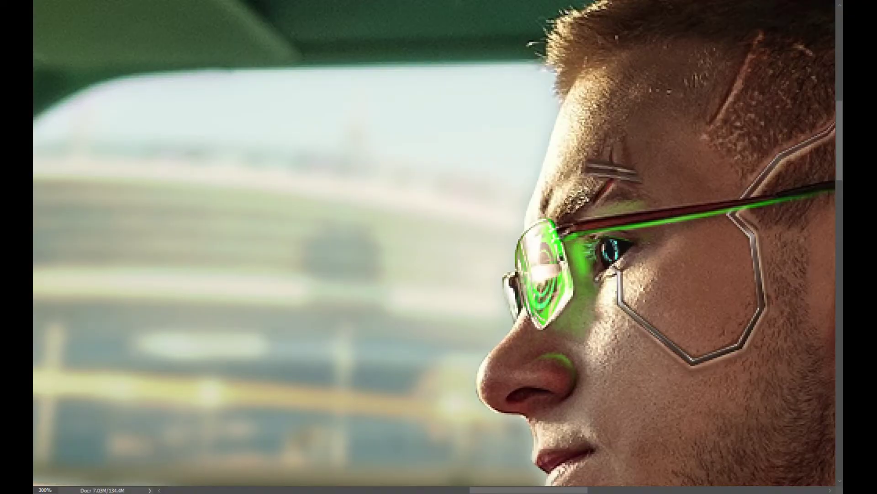
With a smaller brush, refine the glow near the mouth and commit the change.
key("bracketleft")
key("bracketleft")
key("bracketleft")
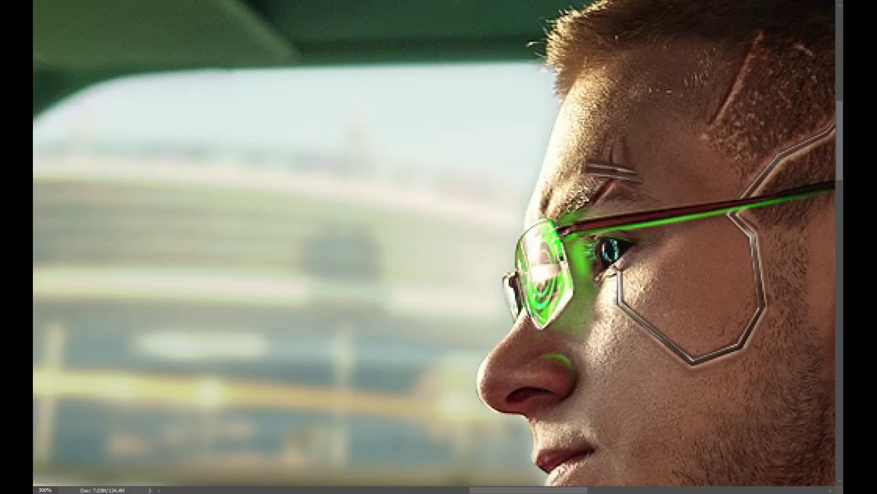
scroll(574, 213, "down", 4)
scroll(481, 212, "up", 3)
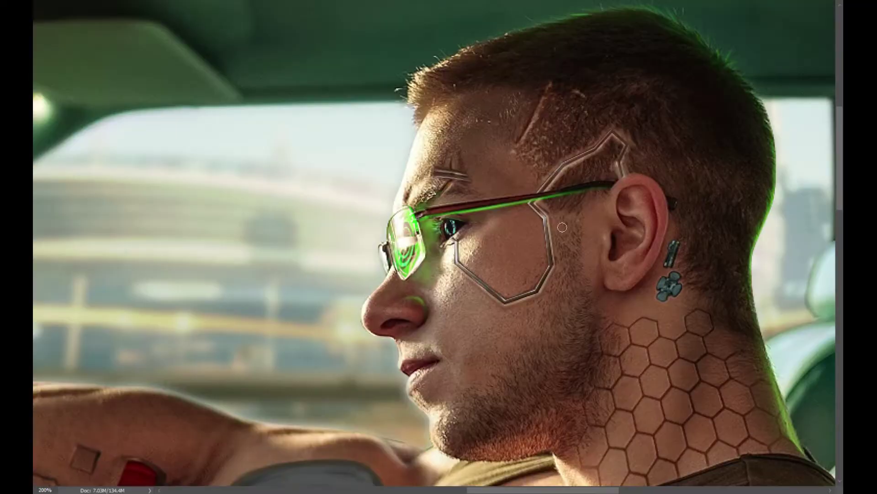
scroll(546, 197, "down", 3)
scroll(517, 189, "up", 3)
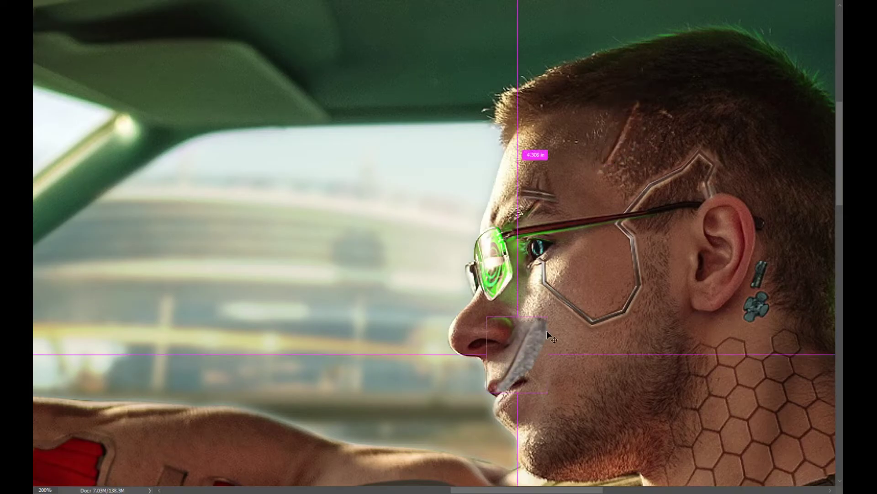
scroll(562, 339, "up", 1)
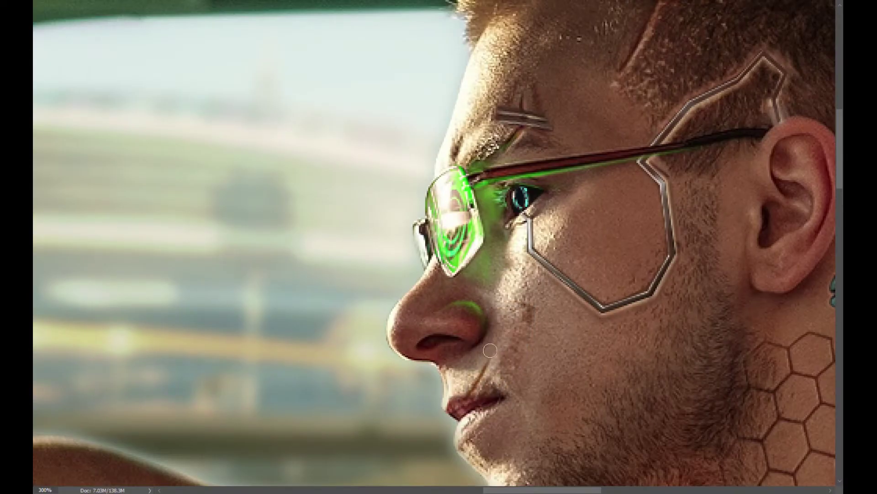
left_click_drag(490, 350, 401, 302)
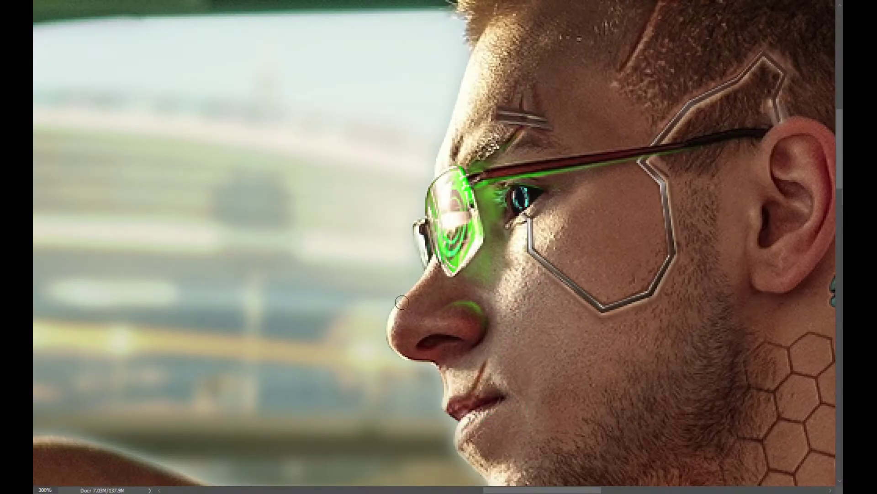
scroll(527, 408, "down", 3)
scroll(591, 411, "up", 3)
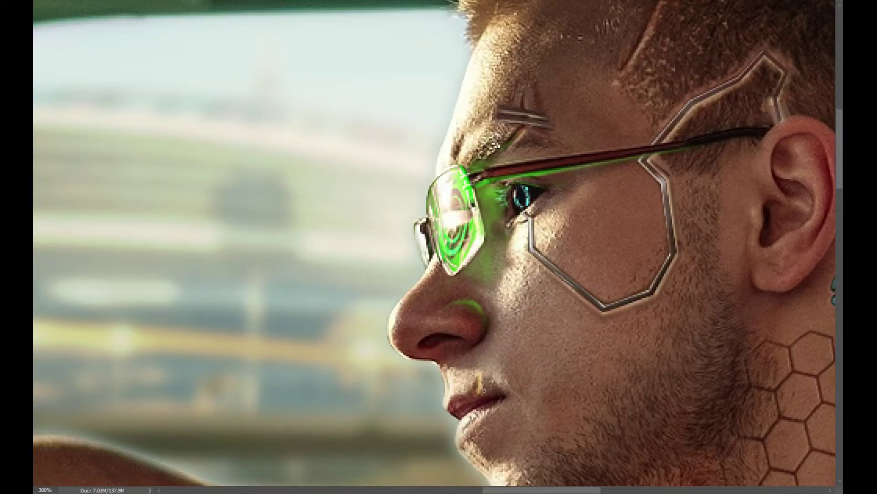
scroll(521, 428, "down", 3)
scroll(519, 427, "down", 1)
scroll(616, 265, "up", 3)
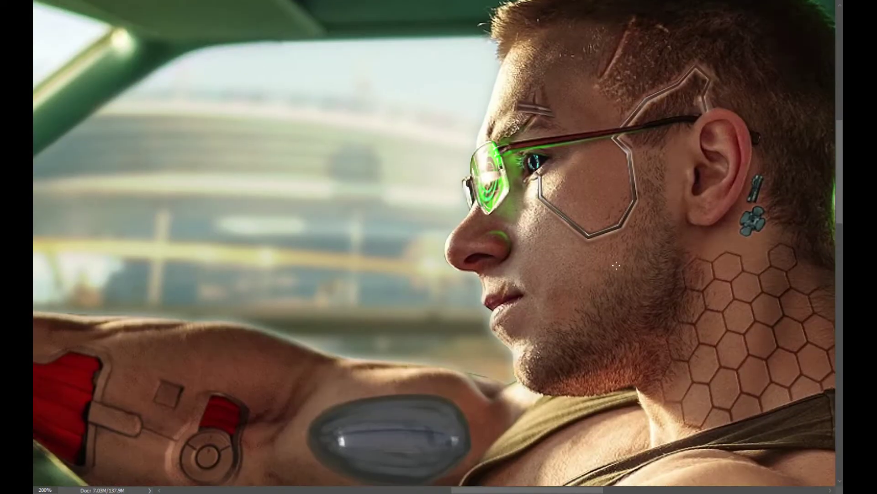
key("Return")
scroll(588, 305, "down", 3)
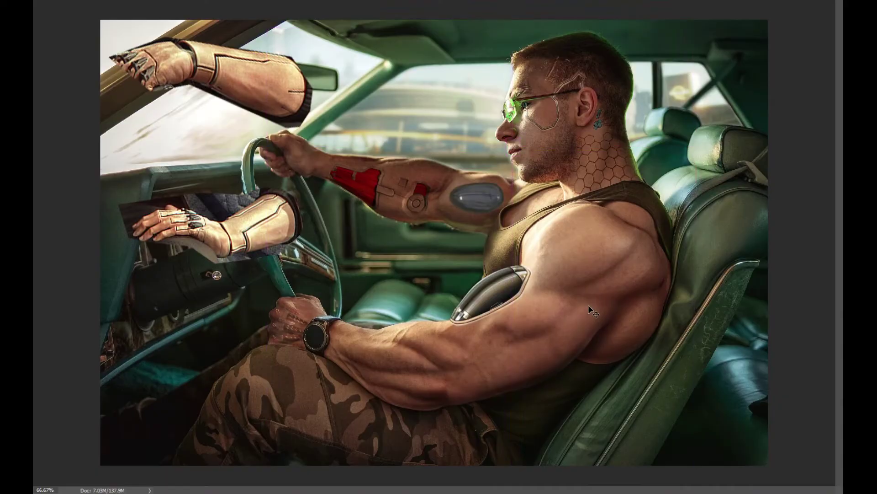
scroll(588, 305, "up", 3)
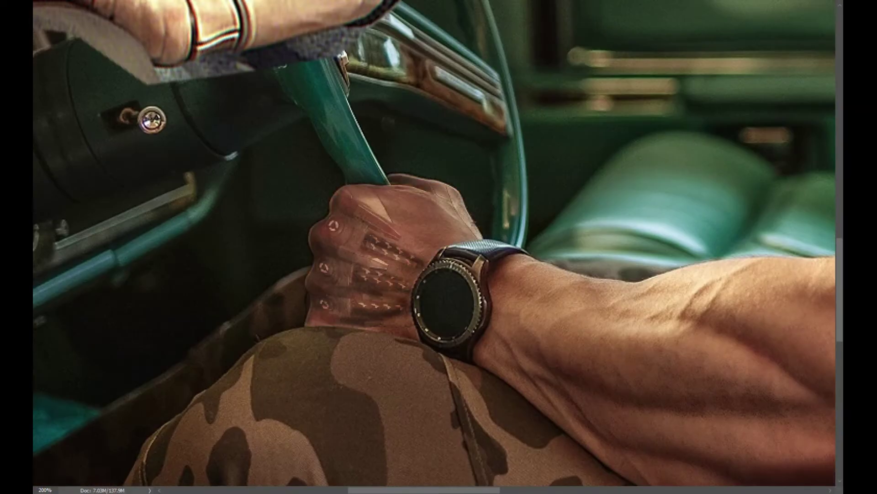
Open the red robotic arm image file.
key("ctrl+o")
scroll(320, 151, "down", 5)
scroll(297, 150, "down", 5)
scroll(269, 151, "down", 5)
scroll(243, 151, "down", 5)
double_click(132, 131)
Copy the robotic hand into the driver image and fit it over his fist.
key("ctrl+plus")
key("ctrl+plus")
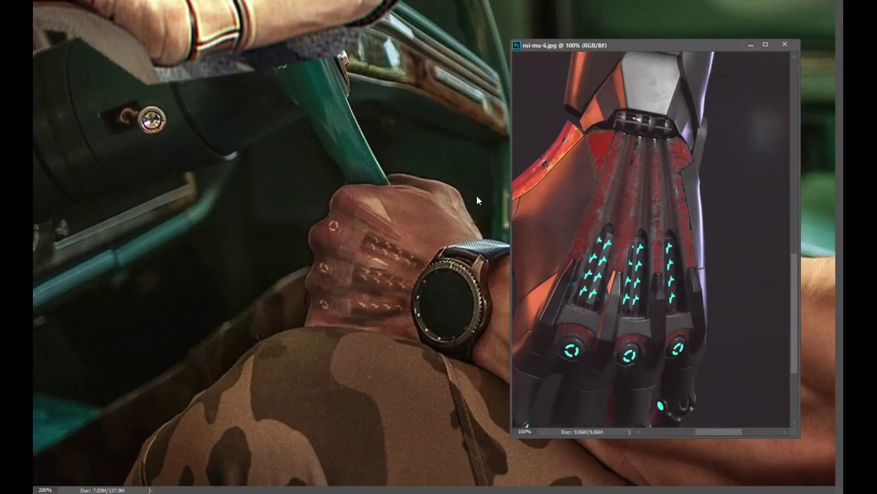
left_click_drag(599, 207, 547, 338)
left_click_drag(717, 347, 547, 340)
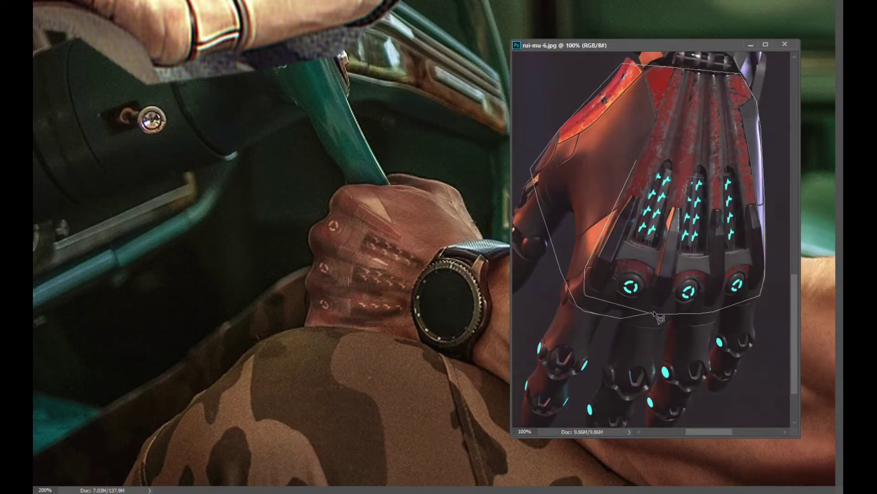
mouse_move(640, 256)
left_mouse_down()
mouse_move(447, 225)
mouse_move(508, 183)
left_mouse_up()
key("ctrl+t")
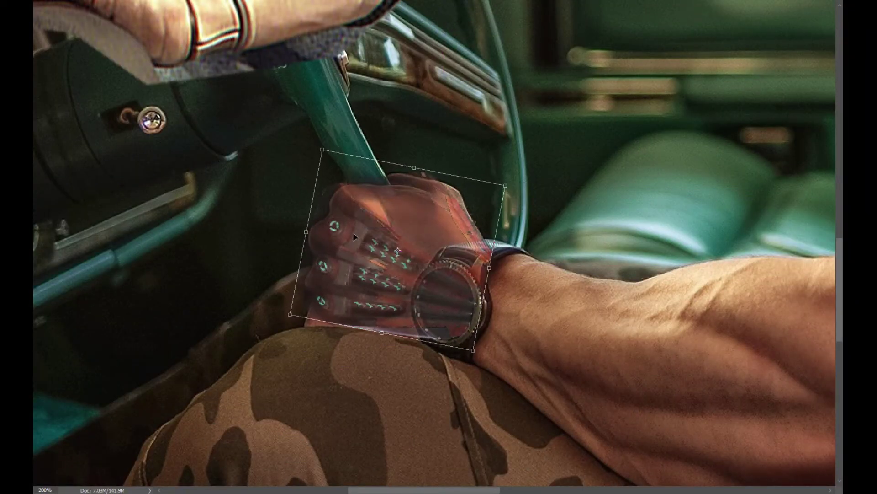
left_click_drag(378, 247, 437, 313)
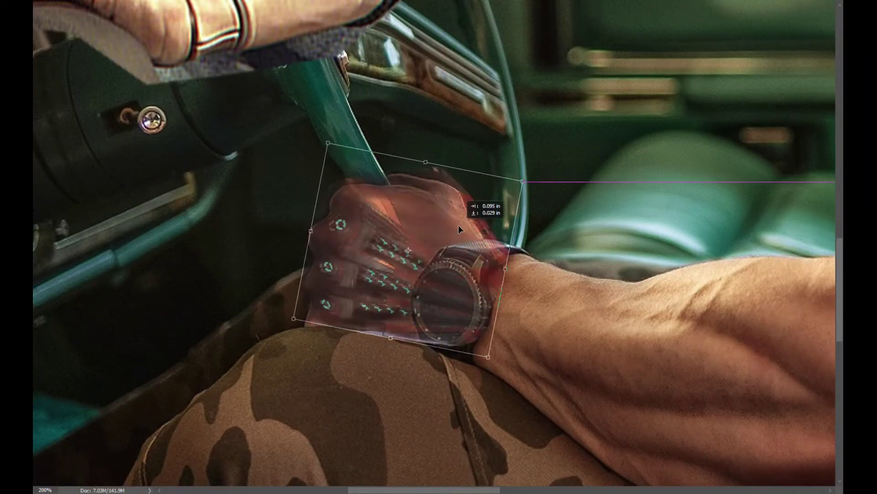
key("Return")
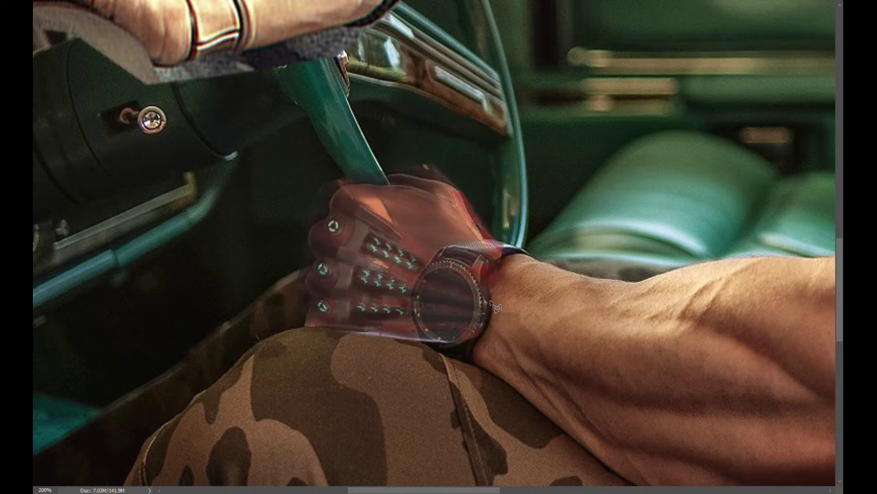
Make the robotic hand fully opaque and mask away its upper red plate and bottom edge.
key("0")
mouse_move(322, 171)
left_mouse_down()
mouse_move(484, 256)
mouse_move(407, 357)
mouse_move(448, 256)
mouse_move(480, 329)
mouse_move(503, 305)
left_mouse_up()
key("ctrl+plus")
left_click_drag(319, 331, 485, 352)
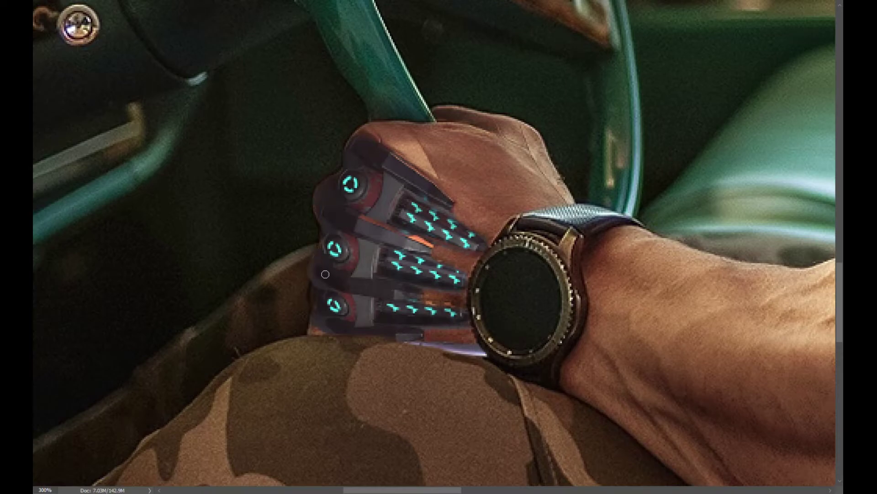
key("ctrl+0")
key("ctrl+plus")
key("ctrl+plus")
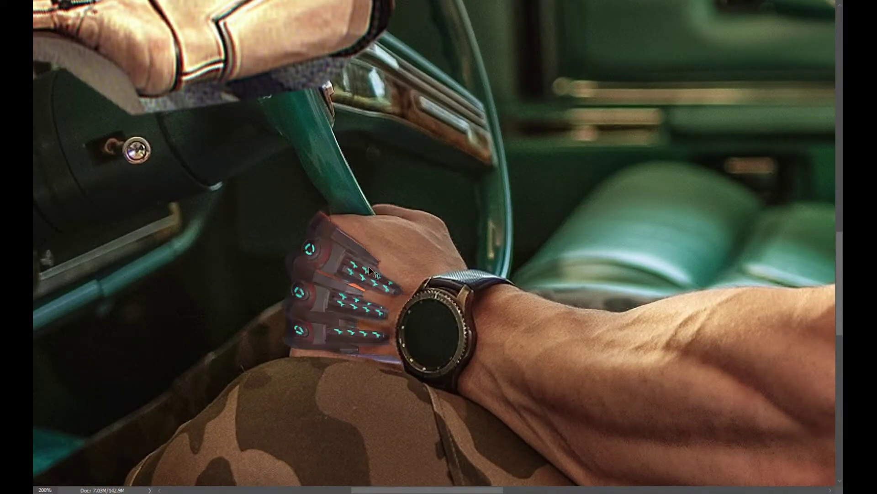
Warp the robotic hand so it bends around the fist.
left_click(59, 0)
left_click(210, 247)
mouse_move(320, 292)
left_mouse_down()
mouse_move(331, 317)
mouse_move(290, 366)
left_mouse_up()
key("Return")
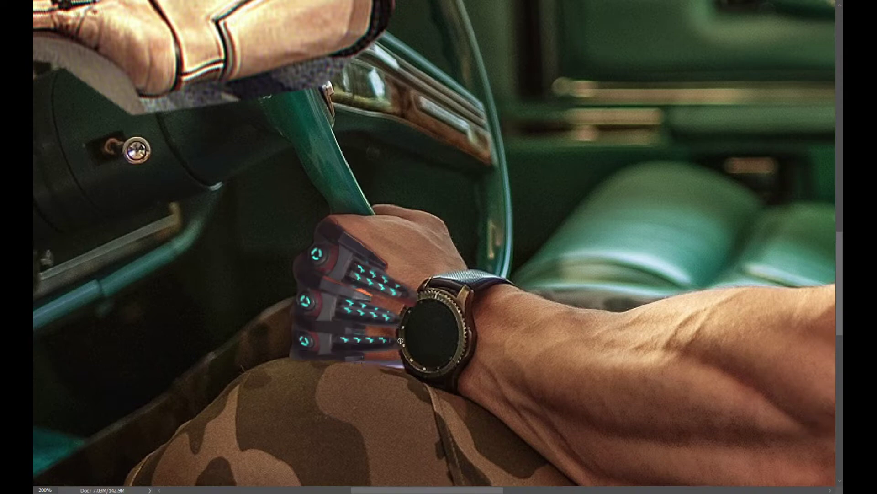
key("ctrl+minus")
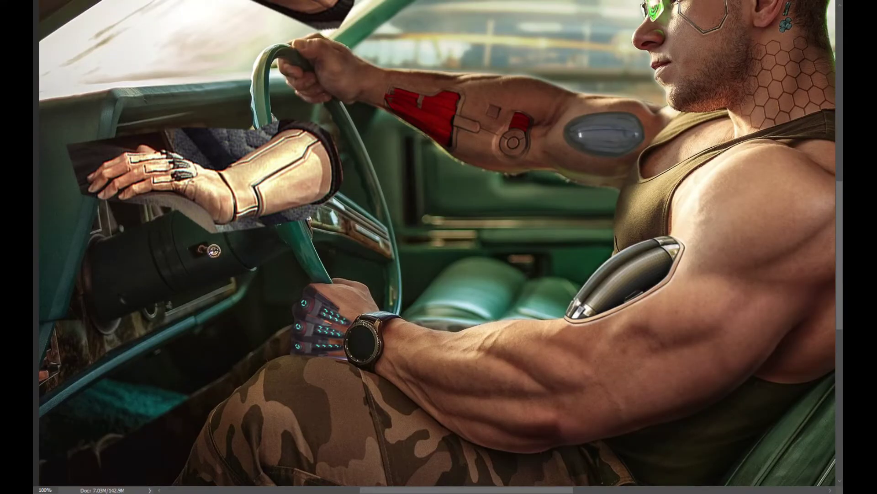
Raise the brightness of the gloved hand.
left_click_drag(798, 94, 814, 94)
scroll(590, 195, "up", 1)
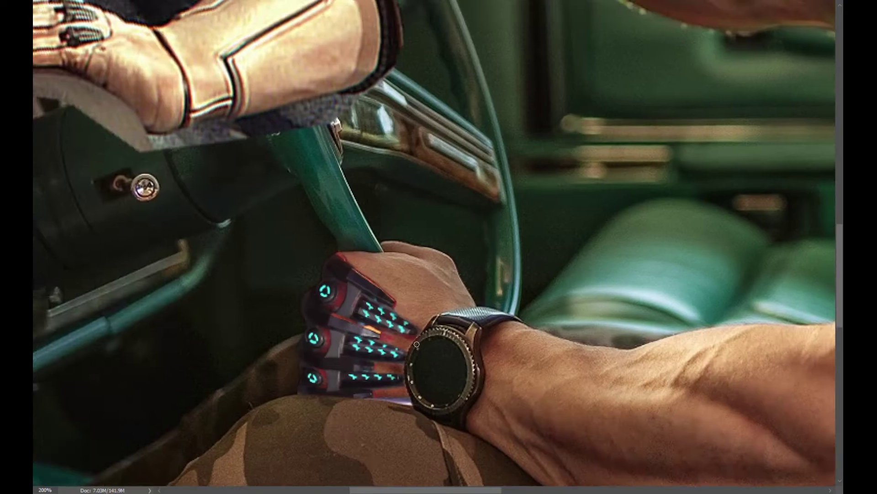
scroll(341, 394, "up", 1)
left_click_drag(418, 354, 479, 253)
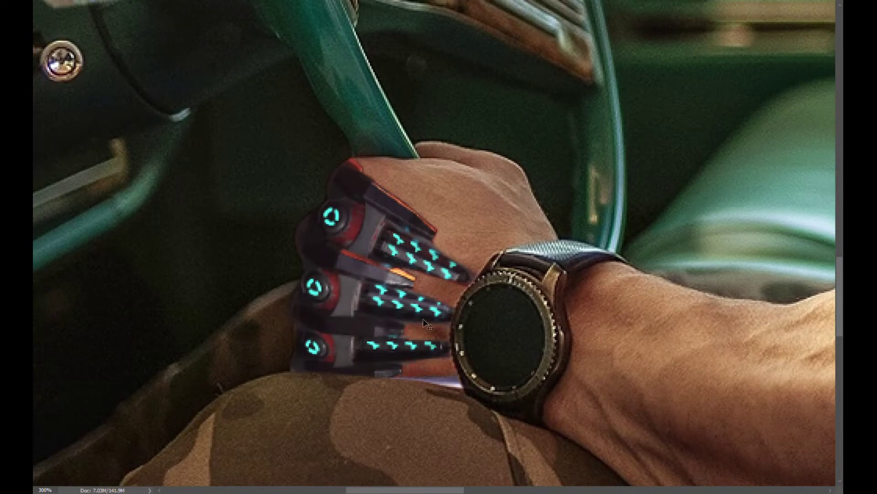
key("ctrl+0")
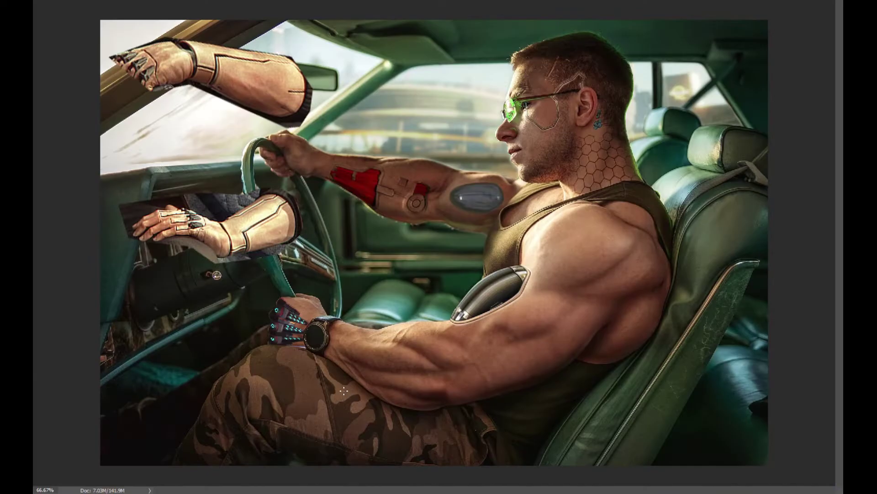
Shift the glove lights' hue toward cyan and begin thin dark seam lines on the forearm.
key("ctrl+u")
left_click_drag(801, 278, 722, 291)
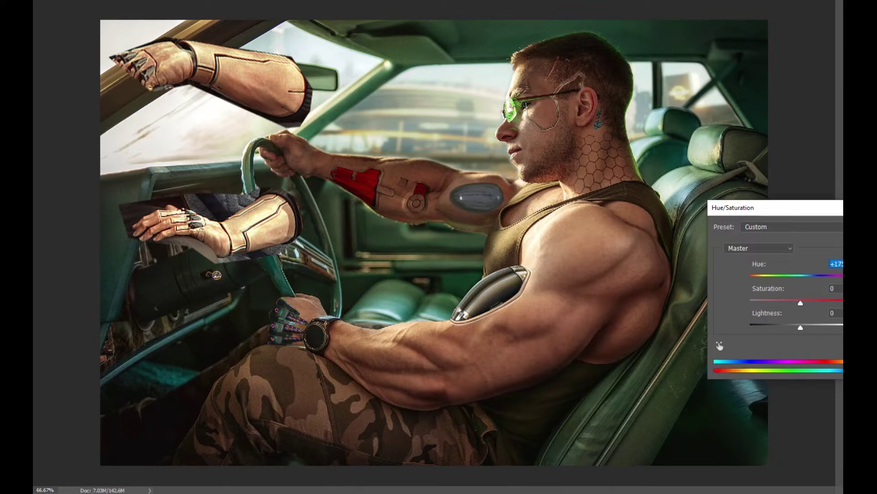
key("Return")
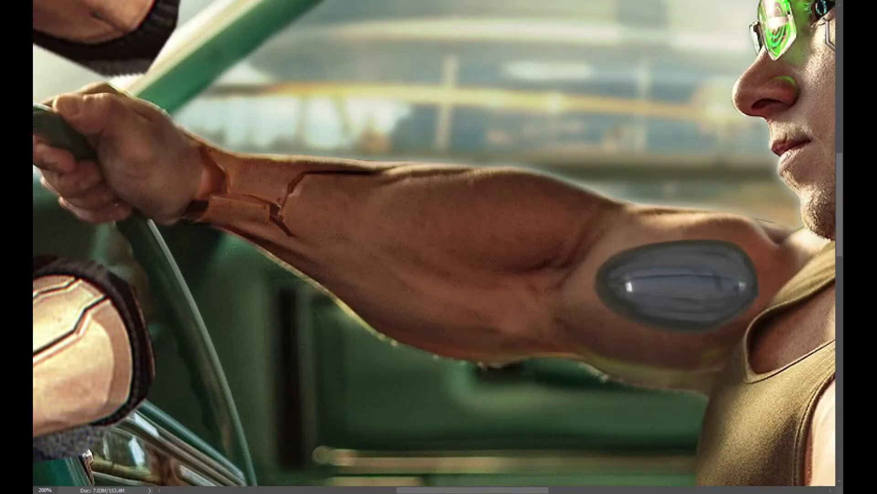
left_click_drag(301, 174, 381, 170)
left_click_drag(293, 233, 409, 264)
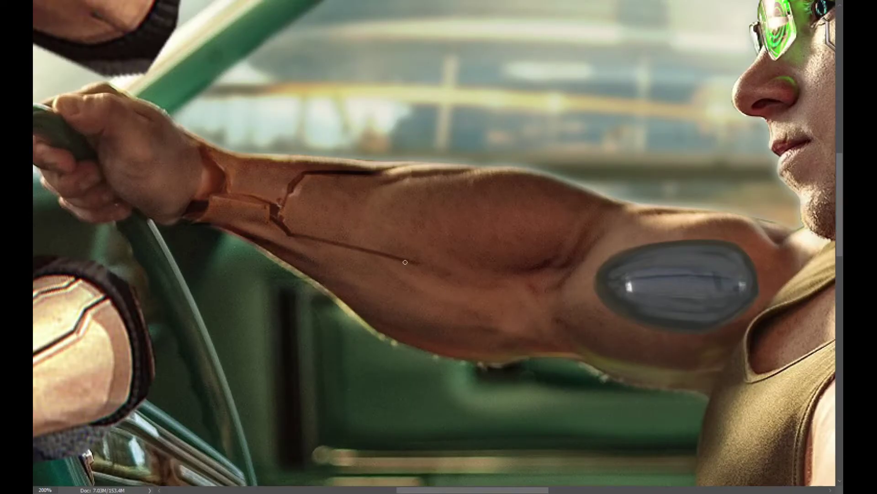
Paint a dark seam along the elbow crease and a panel outline on the forearm.
left_click_drag(528, 273, 583, 261)
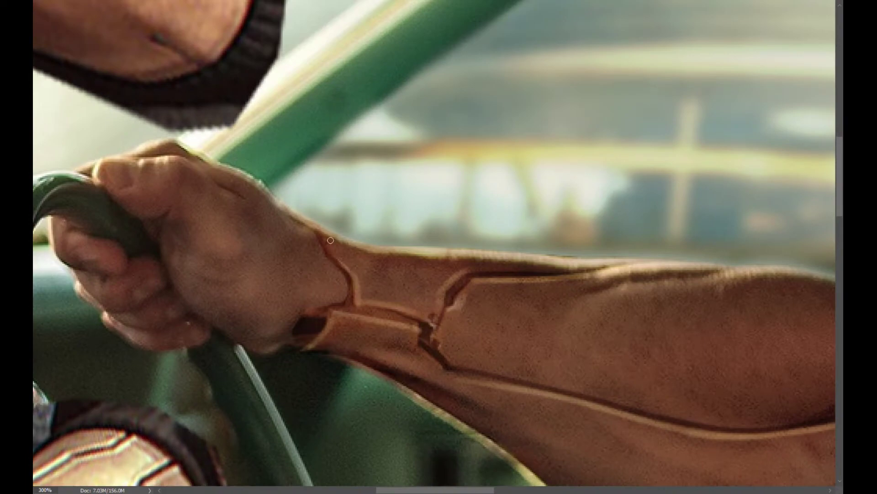
left_click_drag(777, 277, 690, 423)
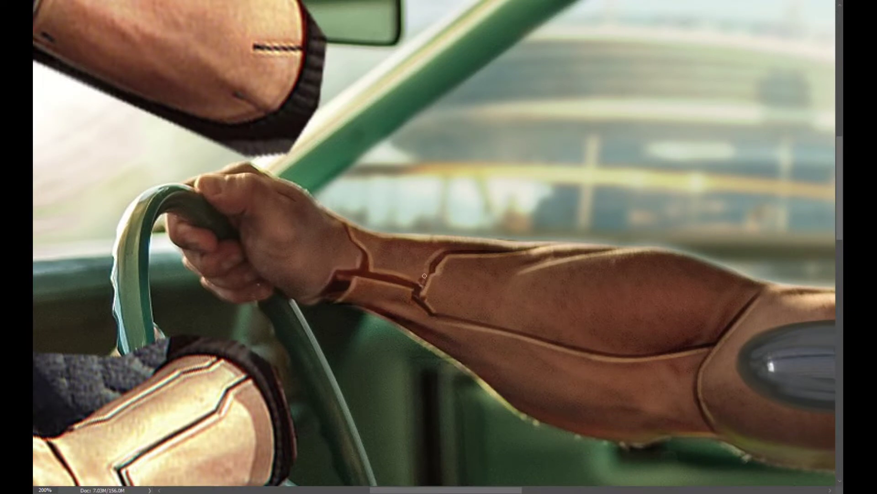
scroll(460, 253, "up", 1)
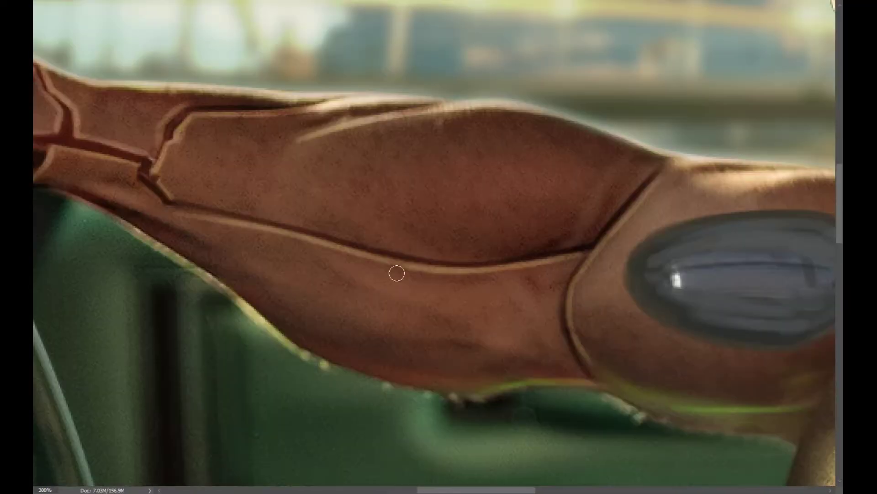
key("ctrl+0")
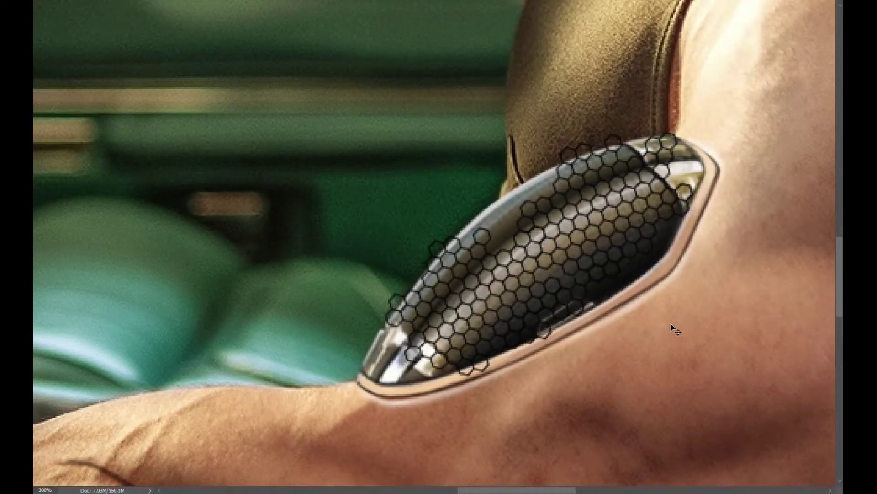
Move a hex-pattern copy onto the bicep implant, warp it to the curve, and erase spill onto skin.
left_click_drag(647, 287, 714, 227)
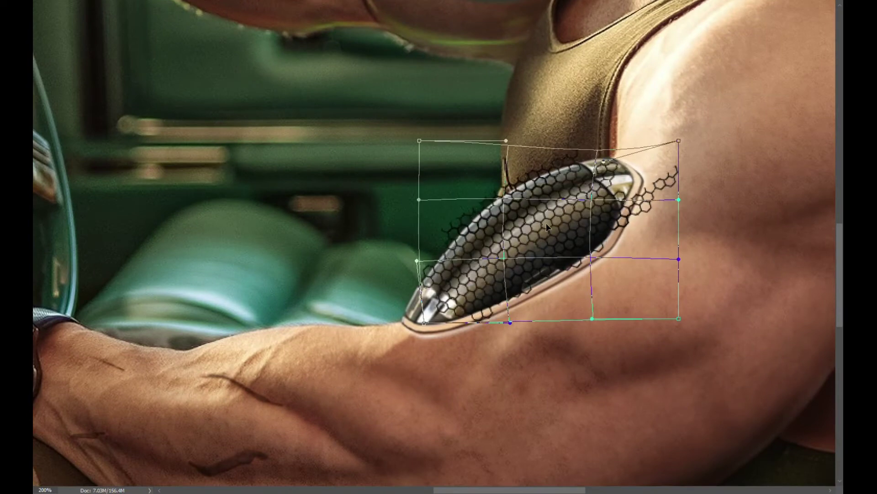
left_click_drag(419, 141, 458, 200)
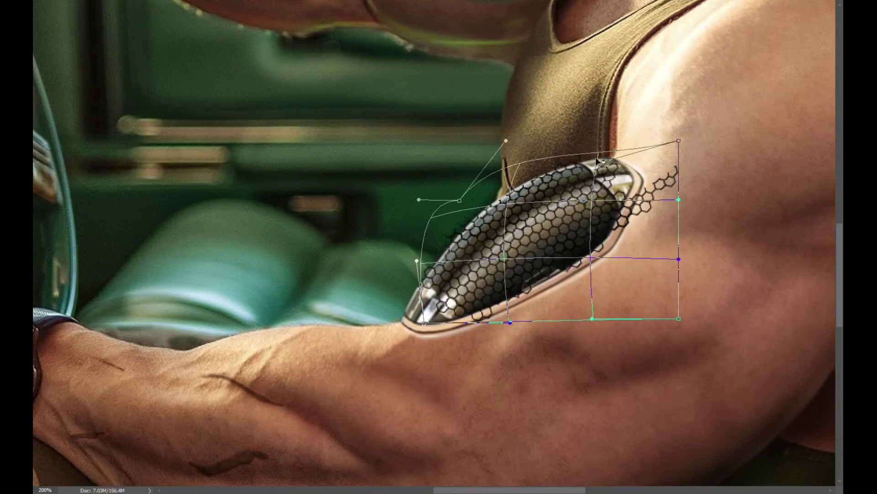
left_click_drag(679, 141, 690, 161)
key("Return")
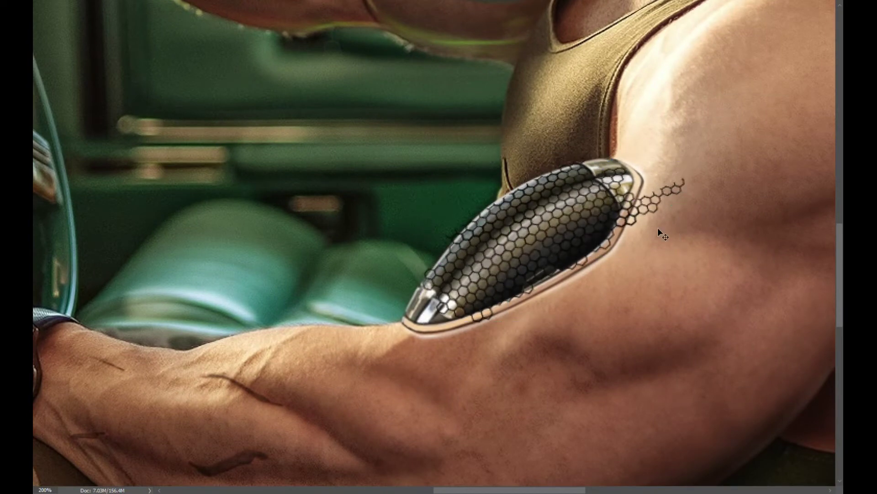
left_click_drag(617, 193, 681, 183)
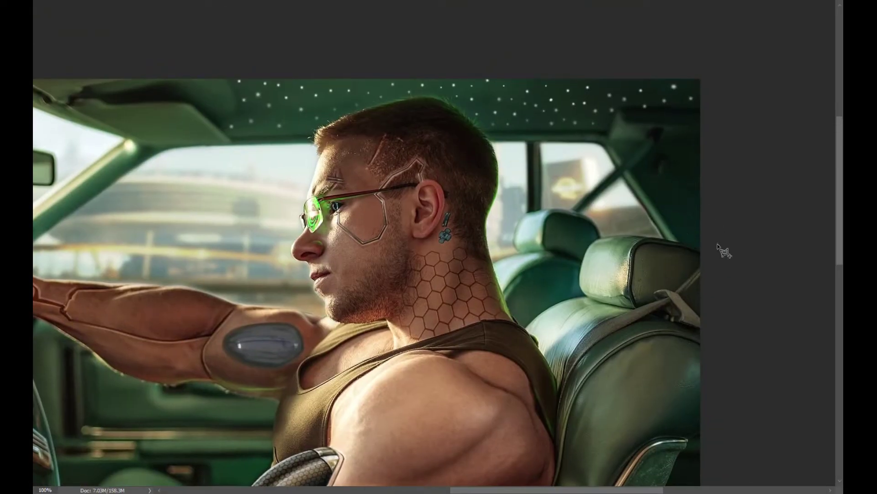
Move the green strip onto the rear pillar and brush bright light bands down it inside a lasso selection.
left_click_drag(718, 247, 691, 209)
mouse_move(718, 234)
left_mouse_down()
mouse_move(699, 198)
mouse_move(716, 212)
left_mouse_up()
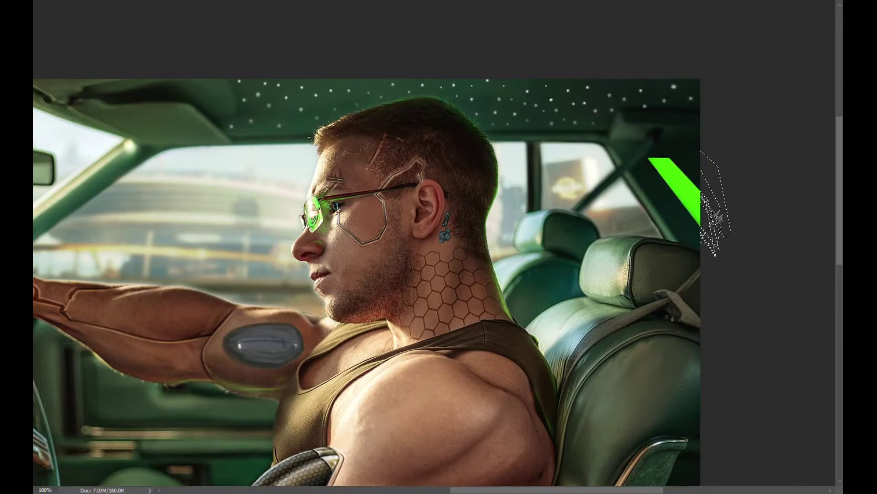
scroll(731, 164, "down", 3)
scroll(610, 203, "up", 5)
left_click(590, 155)
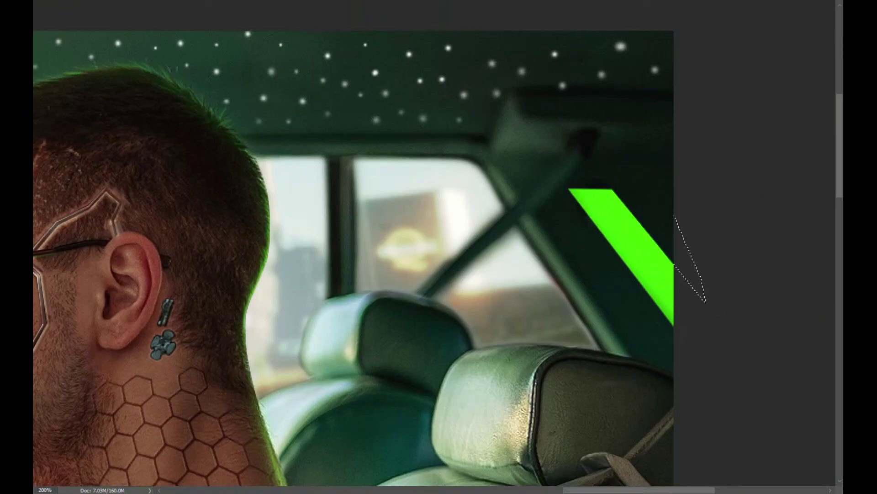
left_click_drag(599, 211, 638, 267)
left_click_drag(583, 197, 659, 320)
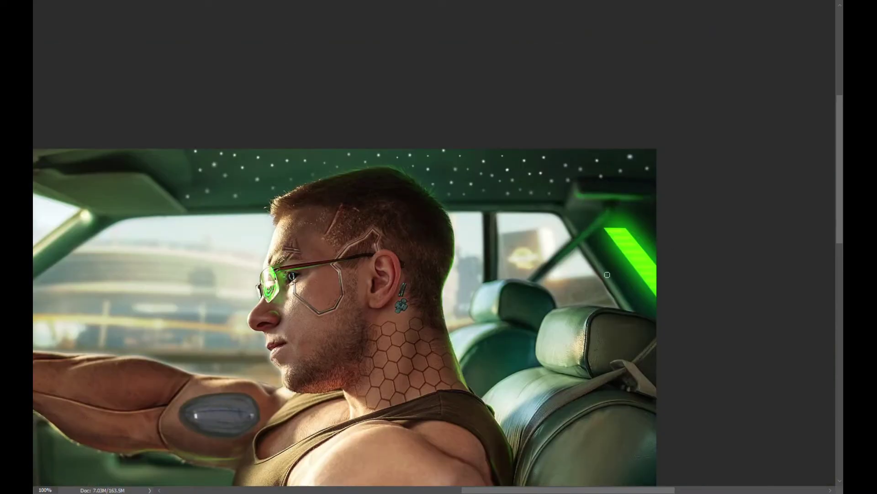
Paint green glow along the front headrest rim and the seatbelt's upper edge.
scroll(567, 304, "up", 2)
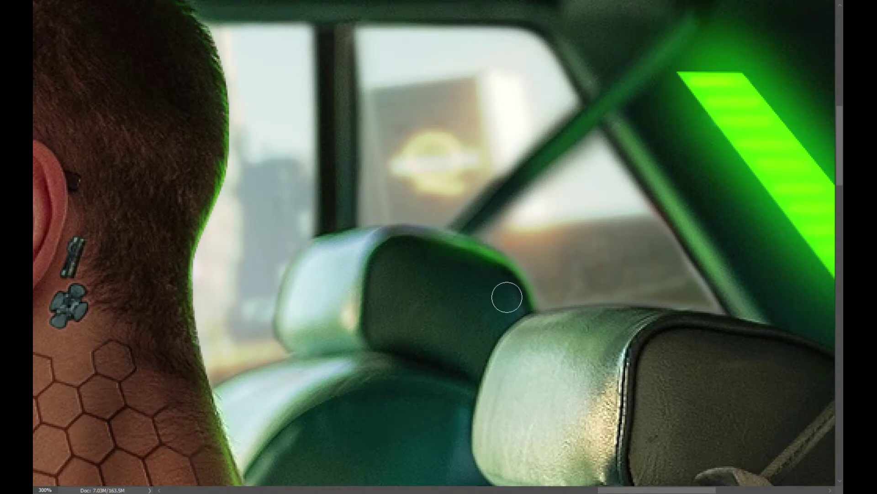
left_click_drag(507, 297, 404, 176)
mouse_move(404, 206)
left_mouse_down()
mouse_move(703, 247)
mouse_move(562, 219)
mouse_move(423, 227)
mouse_move(562, 219)
left_mouse_up()
mouse_move(705, 304)
left_mouse_down()
mouse_move(637, 369)
mouse_move(608, 376)
left_mouse_up()
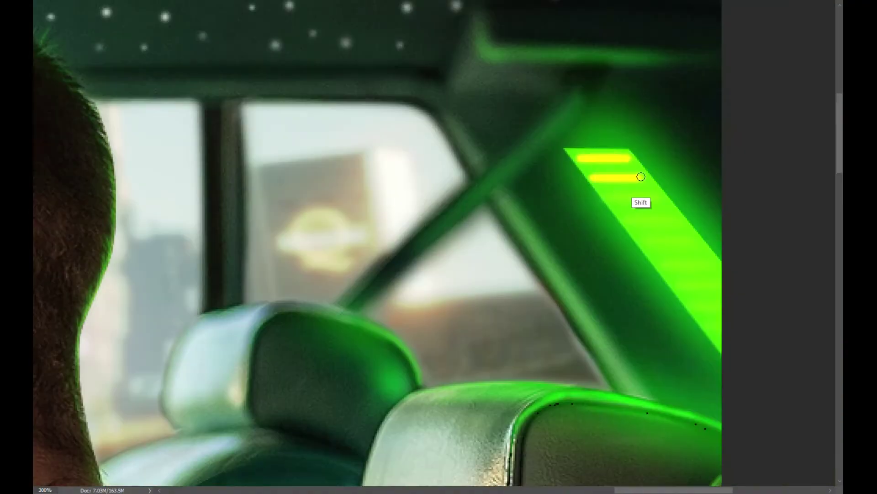
Paint seven diagonal yellow stripes down the green pillar and select the striped pillar.
left_click_drag(605, 199, 668, 200)
left_click_drag(622, 220, 686, 221)
left_click_drag(640, 242, 703, 242)
left_click_drag(657, 264, 721, 264)
left_click_drag(675, 285, 721, 284)
left_click_drag(692, 305, 721, 305)
left_click_drag(710, 327, 721, 326)
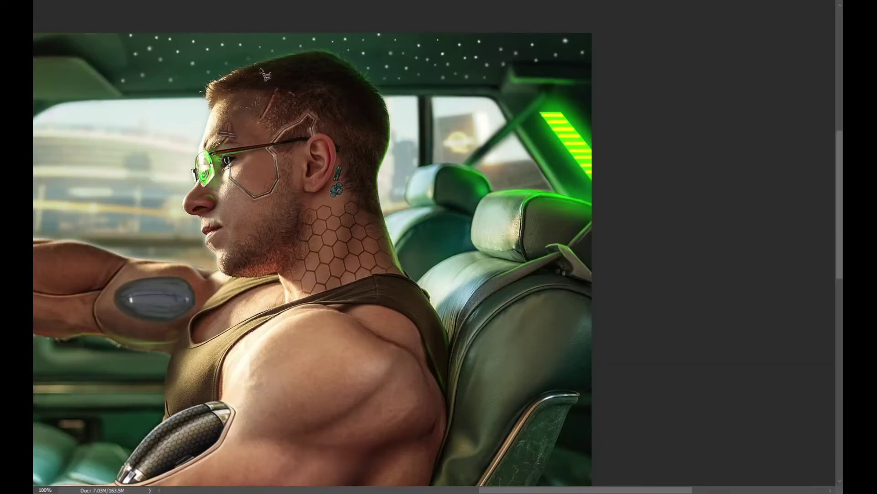
left_click_drag(530, 108, 594, 196)
Try a blur filter on the pillar, cancel it, and fit the whole image on screen.
key("alt+t")
left_click(658, 183)
left_click(748, 307)
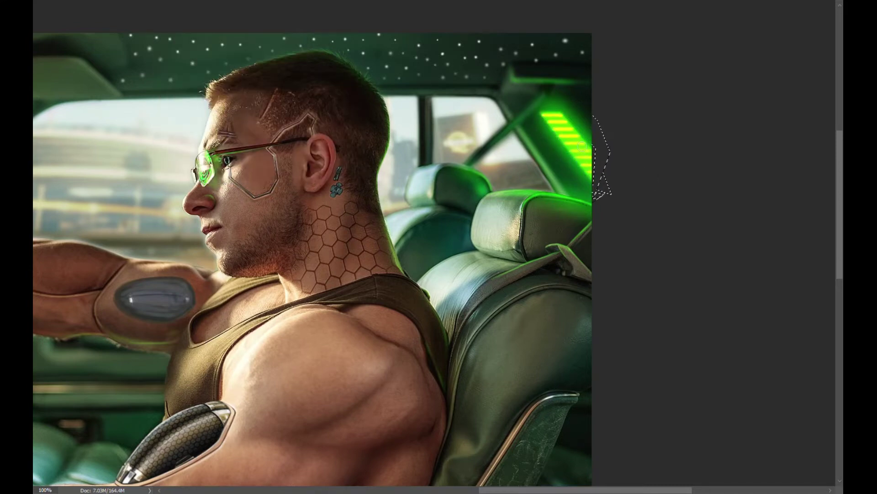
key("ctrl+minus")
key("ctrl+minus")
key("ctrl+plus")
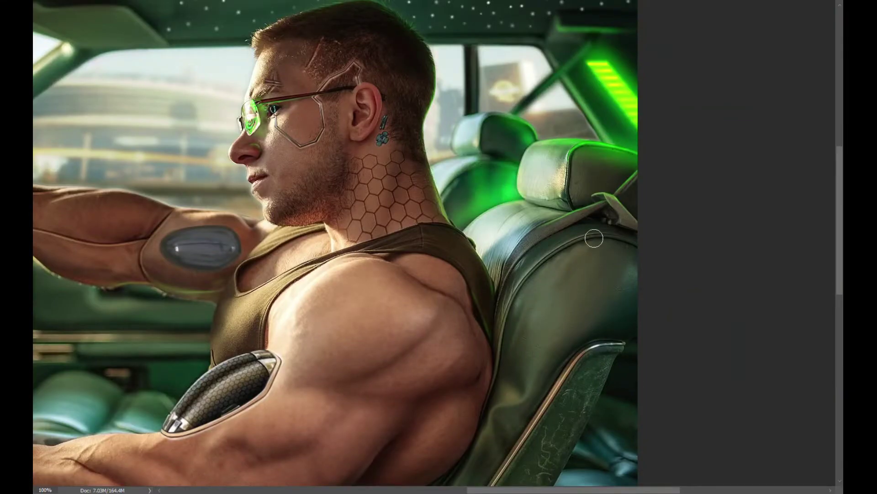
key("ctrl+minus")
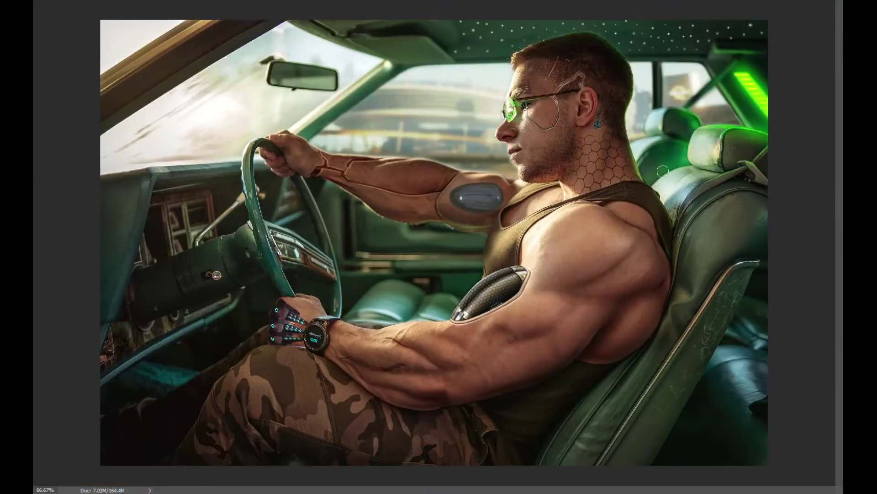
With an enlarged brush, paint a straight green neon glow along the driver's seat edge.
key("bracketright")
key("bracketright")
key("bracketright")
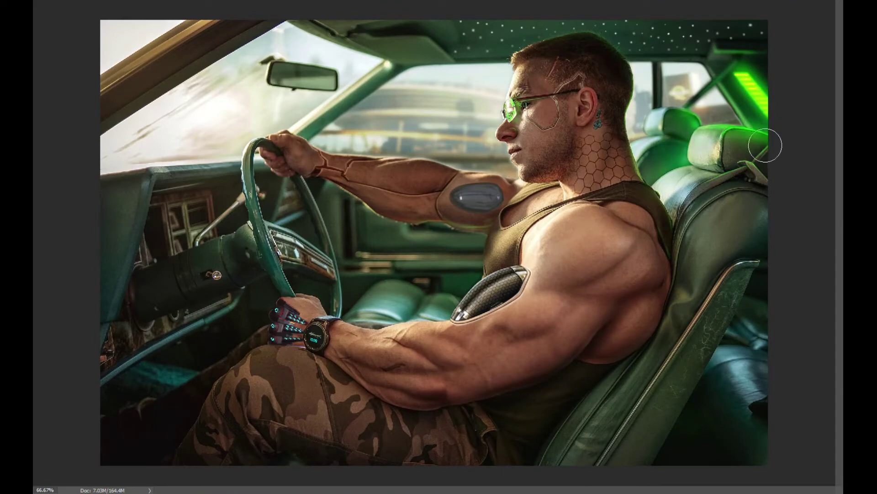
left_click_drag(658, 114, 660, 55)
key("ctrl+z")
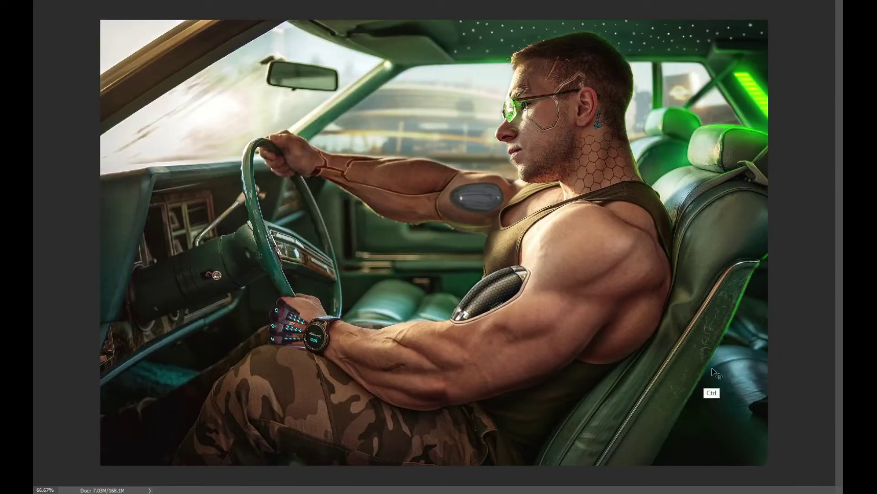
left_click(649, 464, "shift")
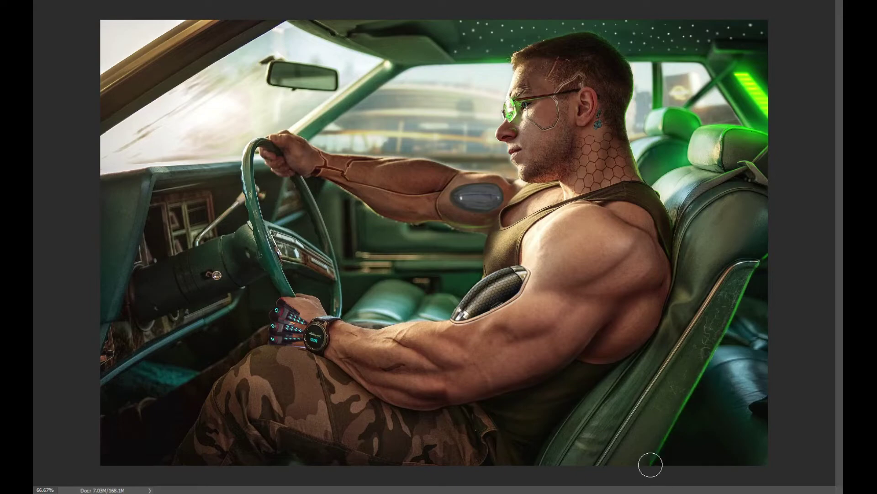
scroll(643, 288, "up", 3)
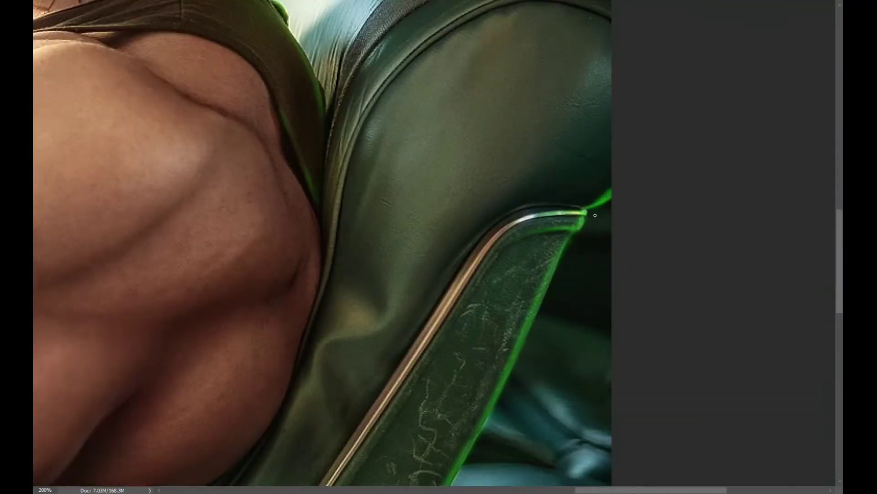
left_click_drag(549, 279, 650, 137)
mouse_move(653, 71)
left_mouse_down()
mouse_move(597, 150)
mouse_move(574, 212)
left_mouse_up()
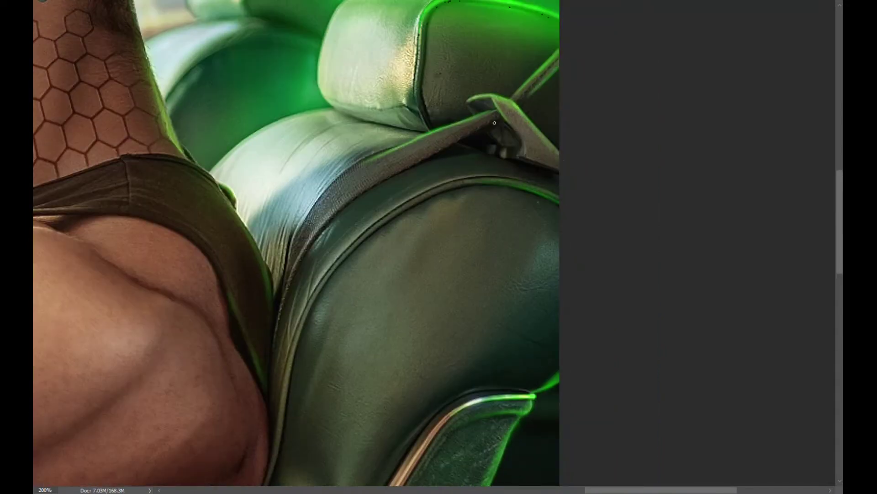
left_click_drag(539, 147, 575, 21)
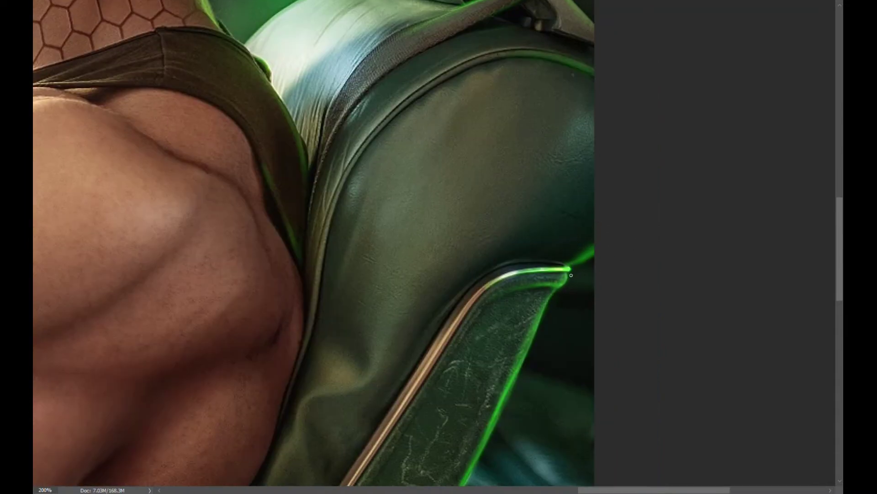
left_click_drag(572, 275, 574, 197)
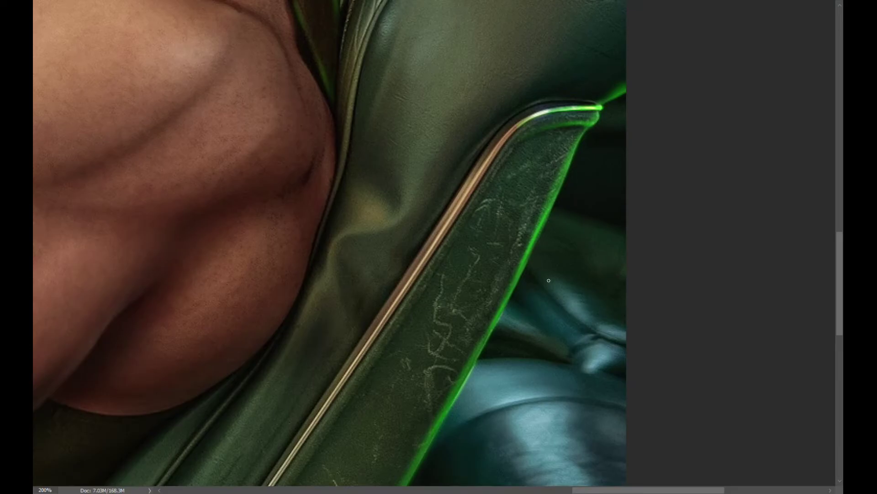
key("ctrl+0")
scroll(379, 246, "up", 5)
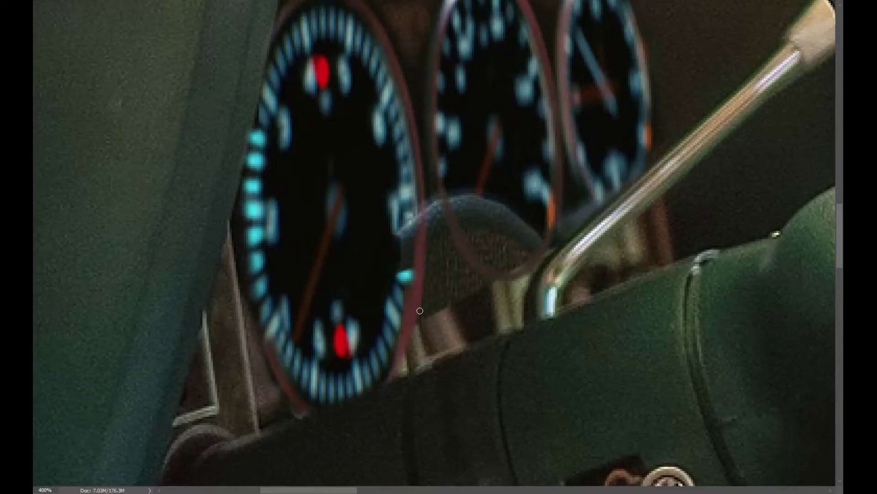
Outline the middle dashboard gauge with a polygonal lasso selection.
scroll(433, 270, "up", 3)
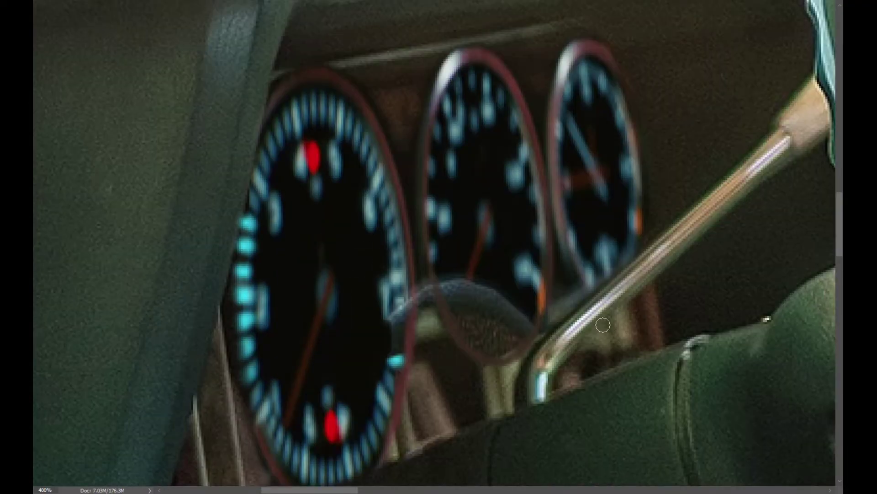
key("l")
left_click(412, 165)
left_click(540, 144)
left_click(503, 40)
left_click(458, 23)
left_click(415, 34)
double_click(403, 143)
Copy the gauge to a new layer, move it down, and paint darker tone around the gauges.
key("ctrl+j")
left_click_drag(457, 105, 474, 274)
key("ctrl+t")
key("Return")
key("b")
mouse_move(609, 273)
left_mouse_down()
mouse_move(466, 280)
mouse_move(392, 317)
mouse_move(408, 233)
left_mouse_up()
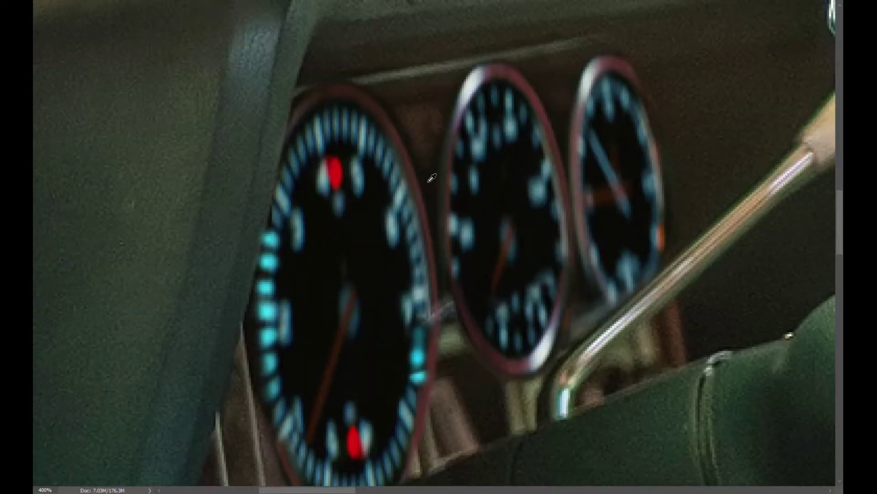
Distort the gauge cluster slightly down and left with Free Transform.
left_click_drag(447, 361, 495, 308)
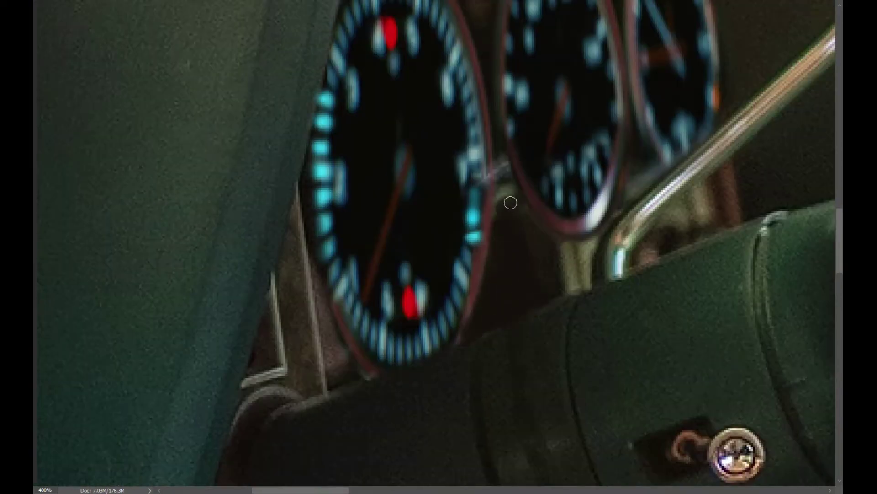
key("ctrl+0")
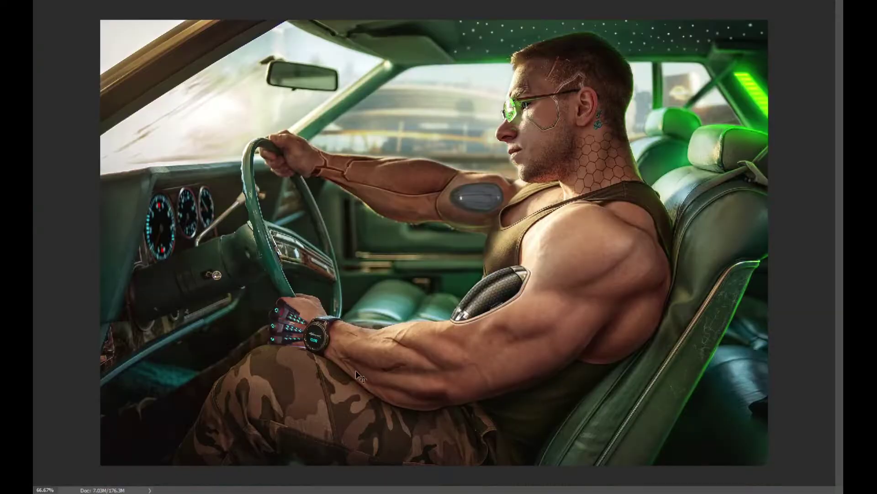
scroll(160, 220, "up", 2)
key("ctrl+t")
left_click_drag(539, 137, 533, 201)
key("Return")
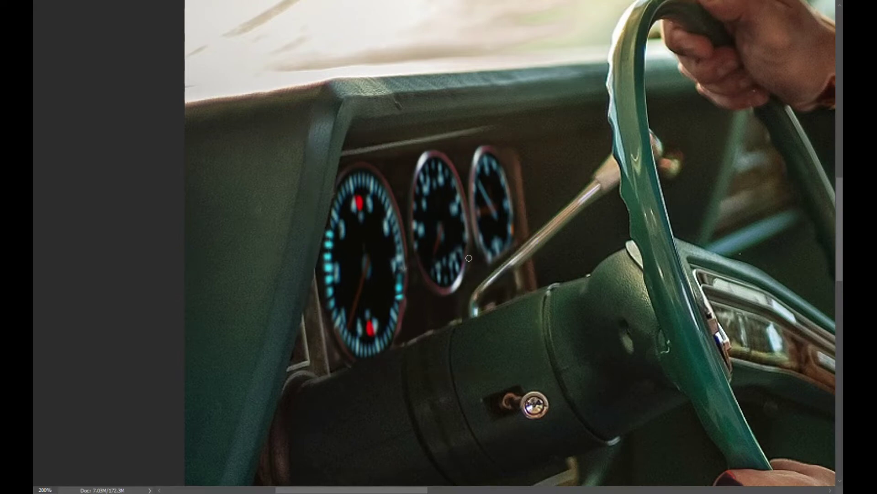
Paint a soft teal glow over each of the three dashboard gauges.
scroll(64, 187, "down", 1)
key("alt+t")
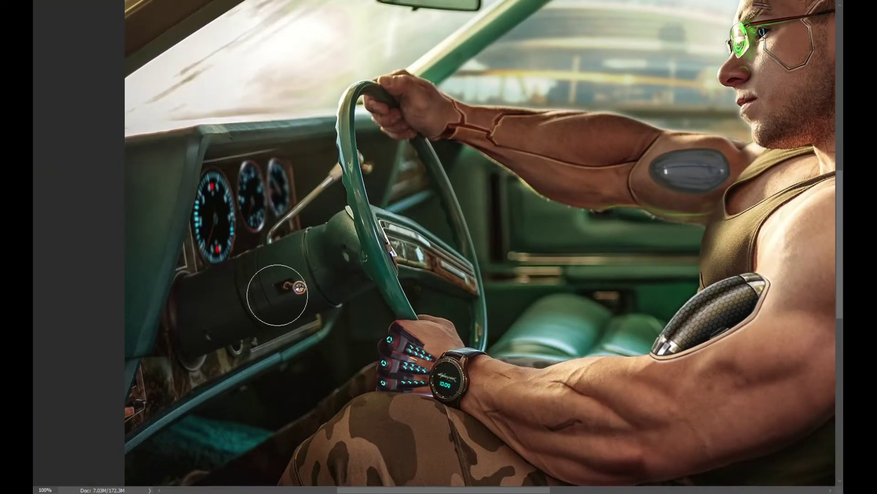
left_click_drag(275, 294, 438, 165)
left_click_drag(329, 182, 341, 238)
left_click_drag(370, 183, 374, 219)
left_click_drag(406, 183, 396, 173)
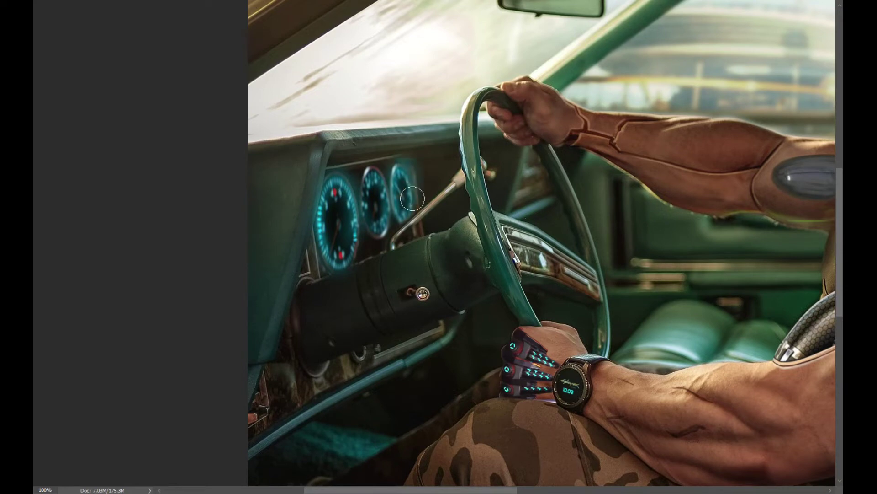
Toggle the gauge glow on and off to compare, then zoom in on the gauges.
key("ctrl+z")
key("ctrl+z")
key("ctrl+z")
key("ctrl+z")
key("ctrl+minus")
key("ctrl+z")
key("ctrl+z")
key("ctrl+z")
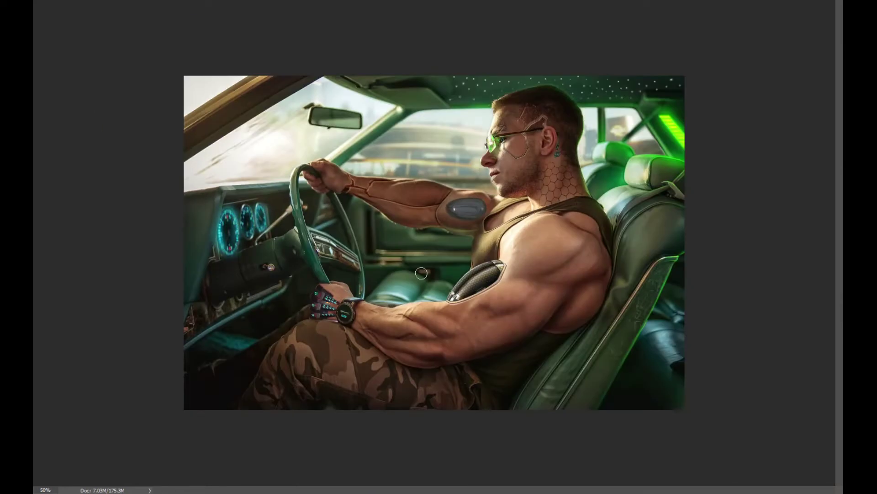
key("ctrl+plus")
key("ctrl+z")
key("ctrl+z")
key("ctrl+plus")
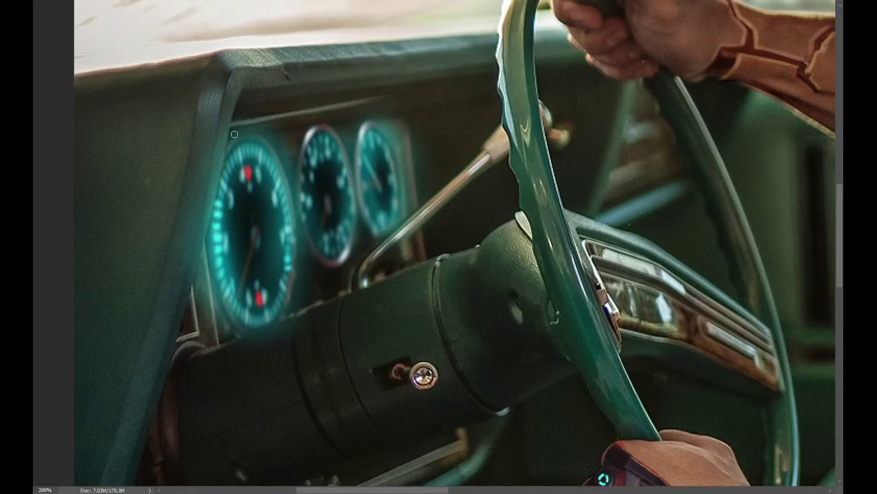
scroll(412, 225, "down", 5)
scroll(652, 163, "up", 4)
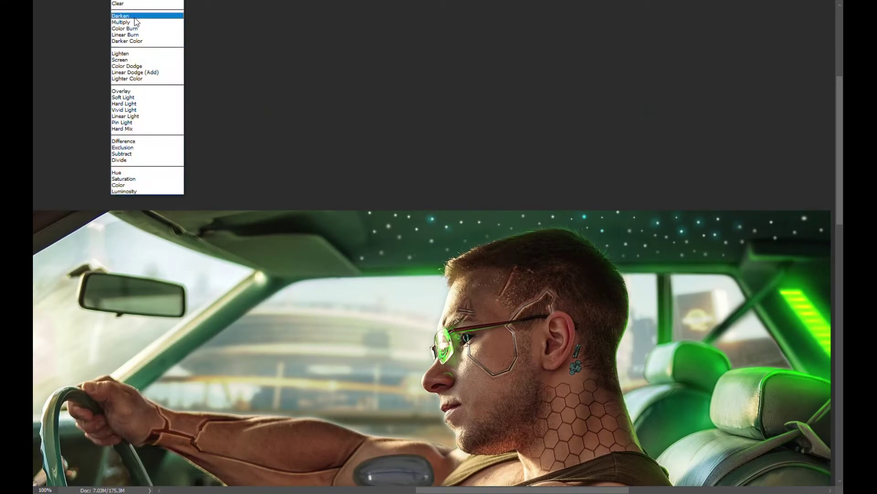
key("ctrl+plus")
key("ctrl+plus")
key("ctrl+plus")
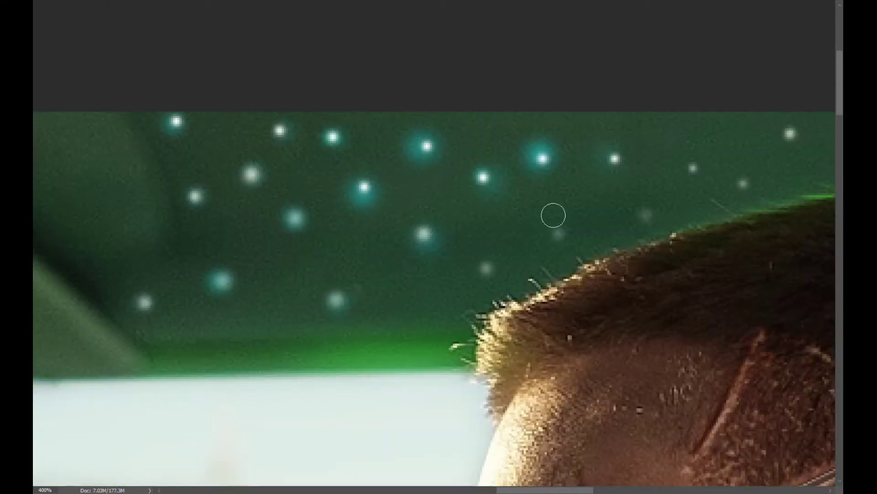
scroll(552, 214, "right", 5)
scroll(552, 213, "up", 1)
scroll(766, 182, "right", 5)
scroll(767, 182, "up", 1)
scroll(535, 291, "right", 3)
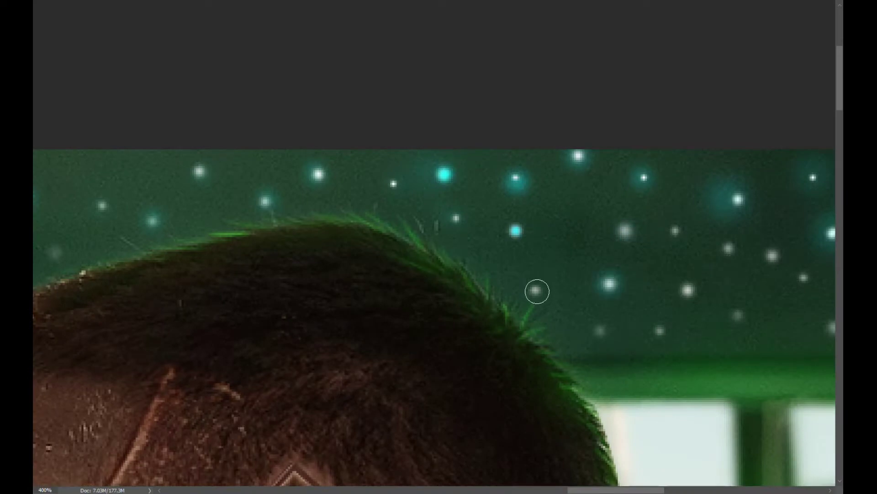
scroll(577, 220, "right", 3)
scroll(752, 237, "right", 3)
scroll(631, 220, "right", 3)
scroll(631, 219, "up", 1)
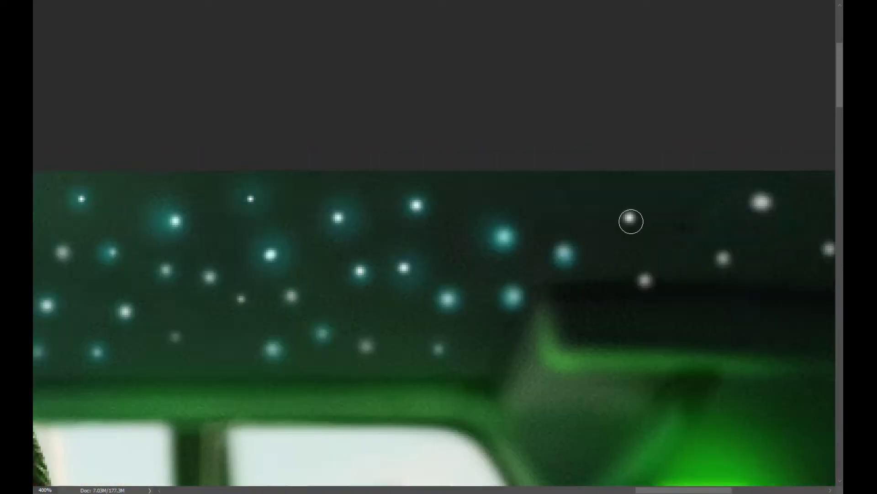
scroll(525, 217, "right", 3)
key("ctrl+0")
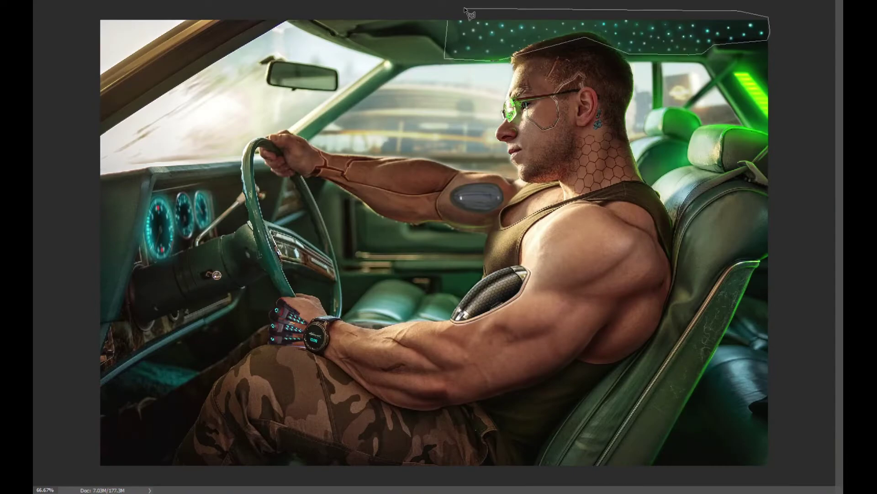
left_click(465, 9)
scroll(708, 137, "up", 2)
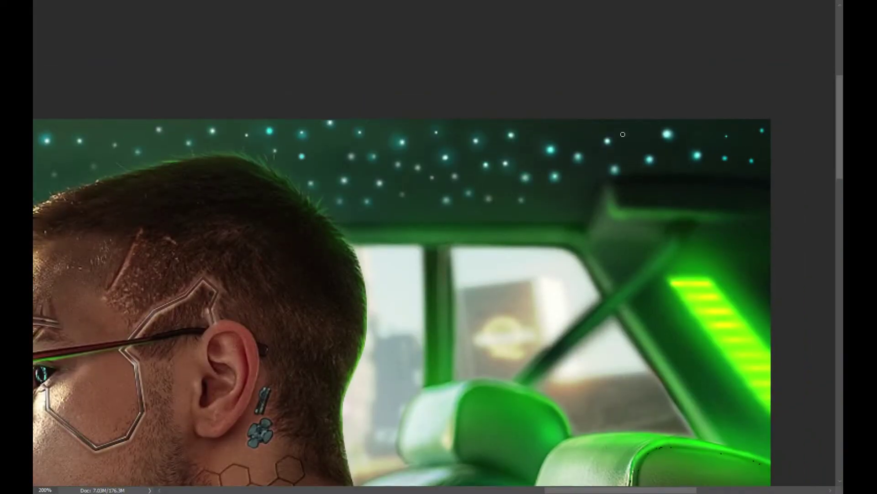
scroll(622, 134, "left", 5)
scroll(603, 199, "down", 3)
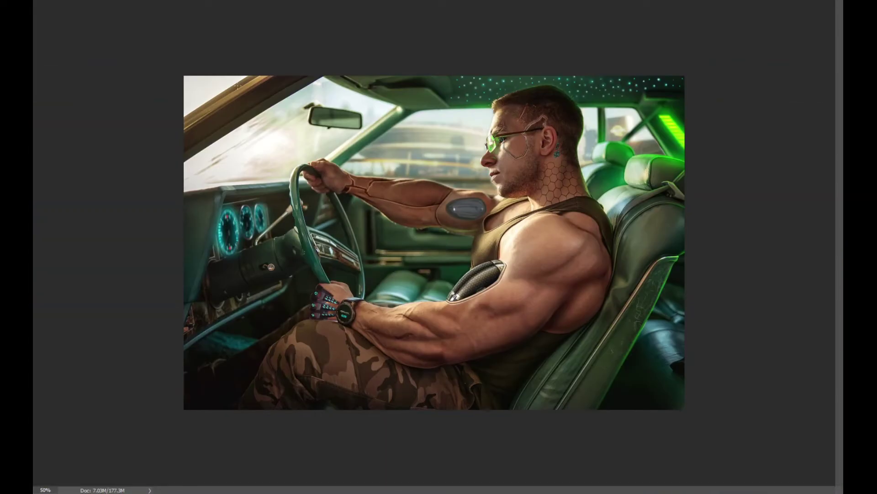
scroll(421, 233, "up", 2)
scroll(379, 215, "left", 2)
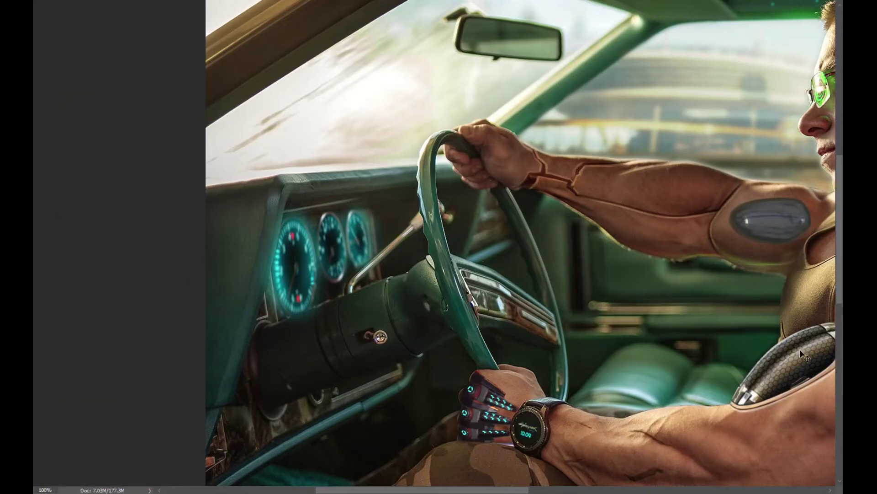
Paint teal glow lines along the dashboard top edge, steering column, gear-shift rod and column hub.
scroll(379, 214, "up", 2)
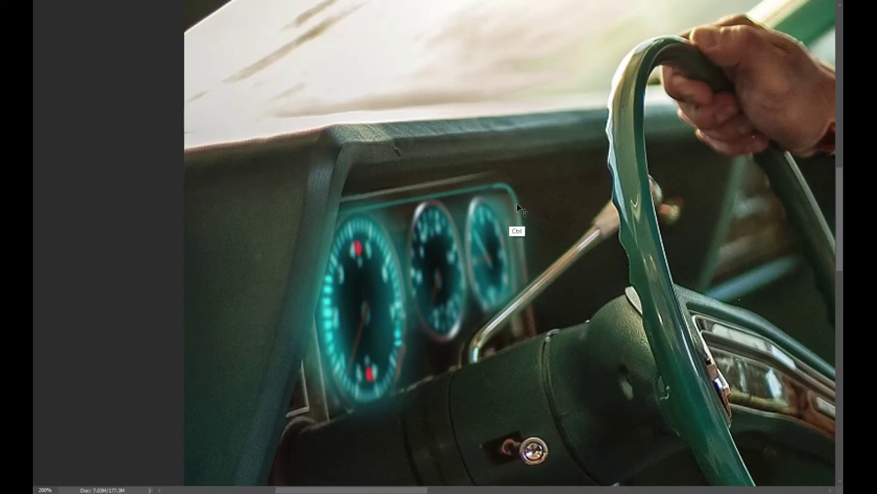
left_click_drag(563, 150, 348, 178)
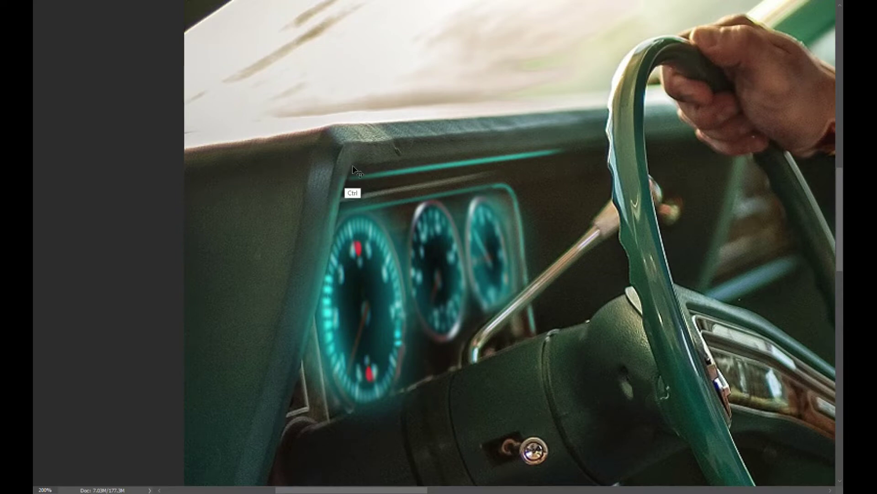
scroll(349, 188, "down", 2)
scroll(348, 188, "left", 1)
left_click_drag(342, 348, 617, 253)
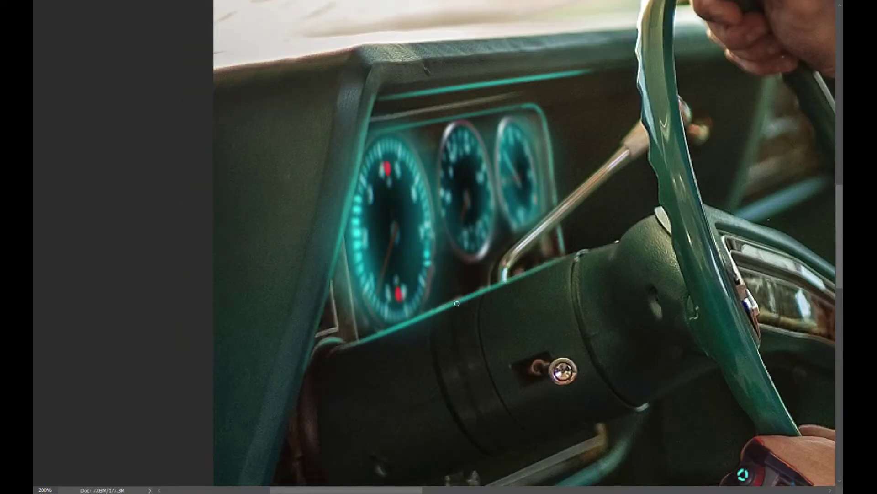
left_click_drag(500, 265, 622, 158)
left_click_drag(616, 248, 647, 222)
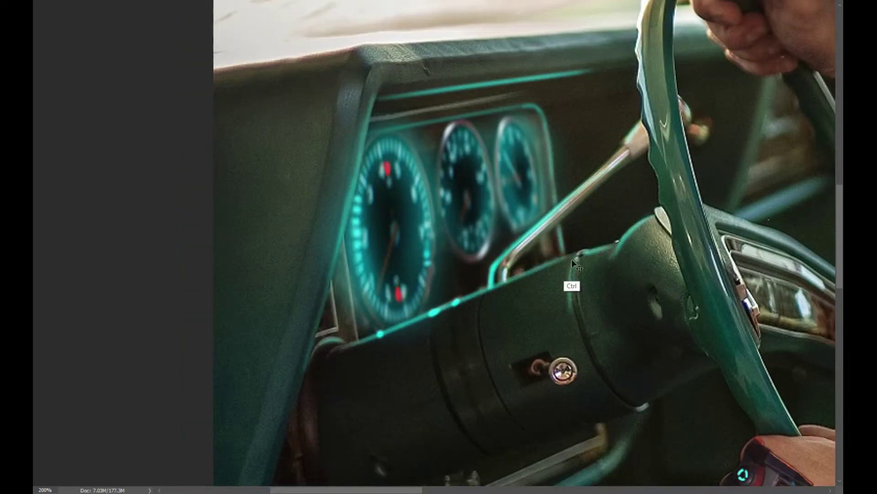
Add teal glow along the steering wheel's left and lower-left rim.
left_click_drag(570, 334, 511, 176)
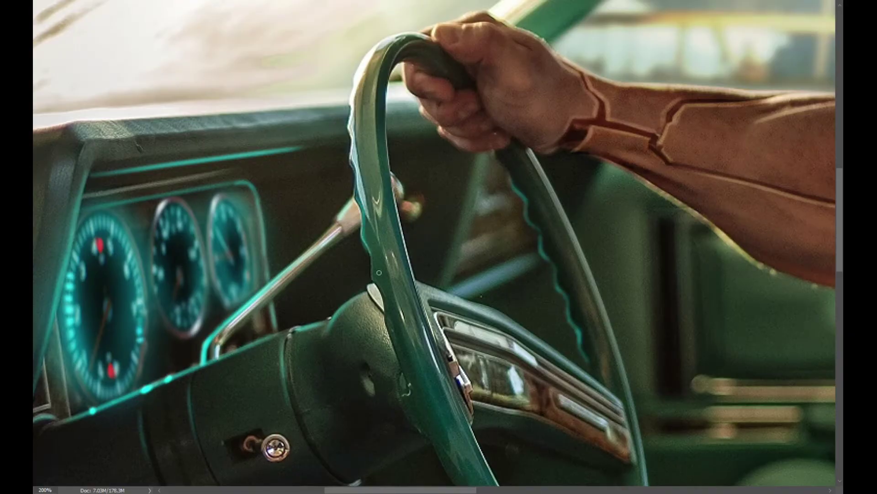
left_click_drag(362, 233, 387, 301)
scroll(378, 270, "down", 2)
left_click_drag(376, 272, 457, 416)
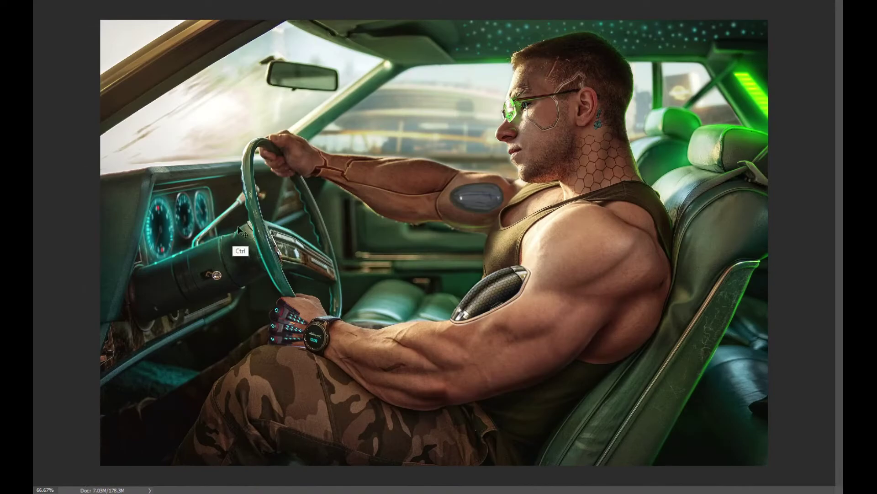
scroll(289, 216, "down", 1)
scroll(290, 216, "up", 2)
scroll(290, 216, "left", 5)
scroll(290, 216, "up", 1)
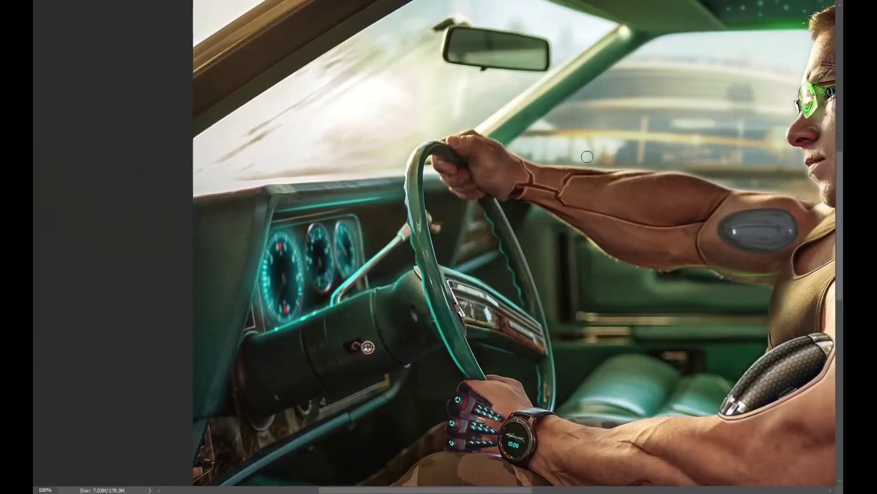
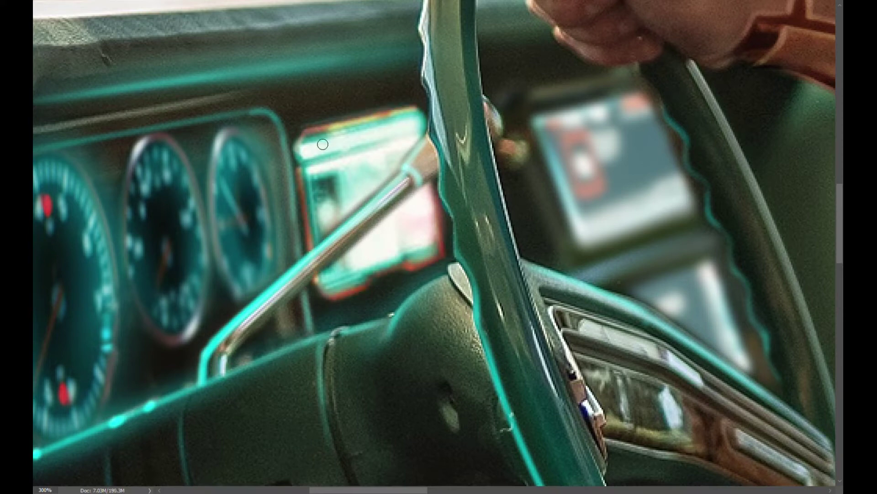
Paint a teal glow along the dashboard screen and steering wheel edge, checking it at fit and actual size.
key("ctrl+0")
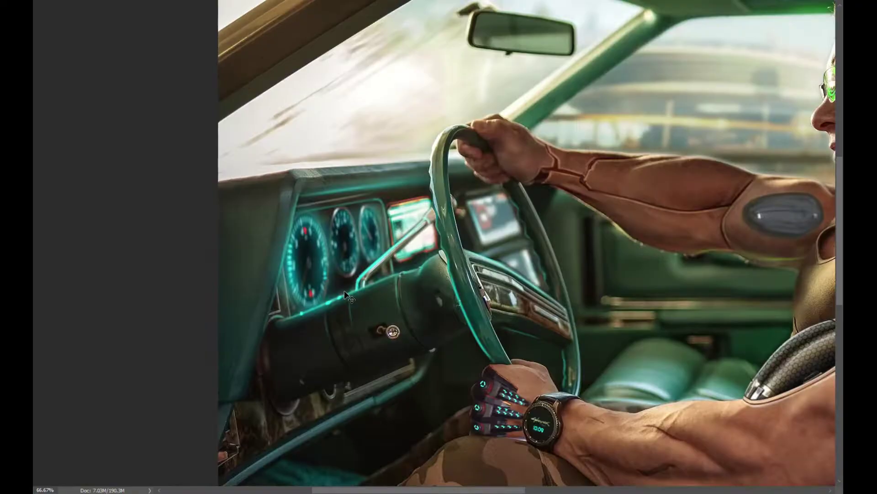
scroll(164, 199, "up", 2)
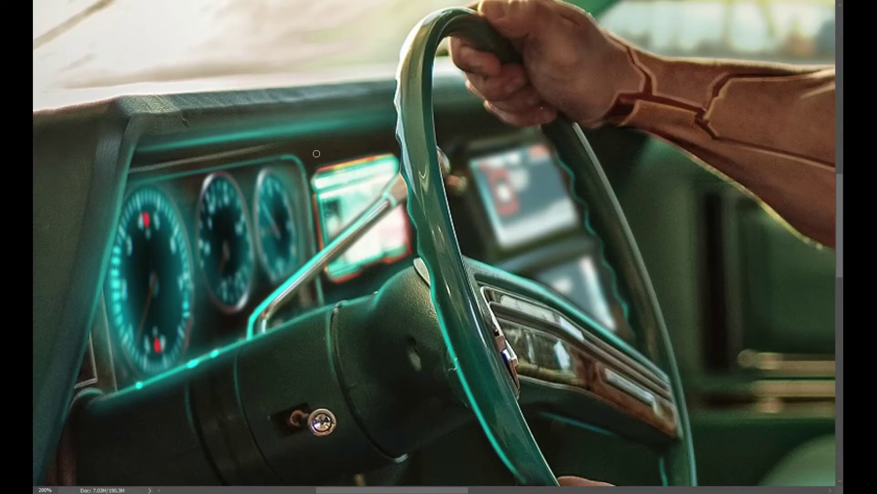
mouse_move(347, 156)
left_mouse_down()
mouse_move(501, 188)
mouse_move(607, 274)
mouse_move(672, 357)
left_mouse_up()
key("ctrl+0")
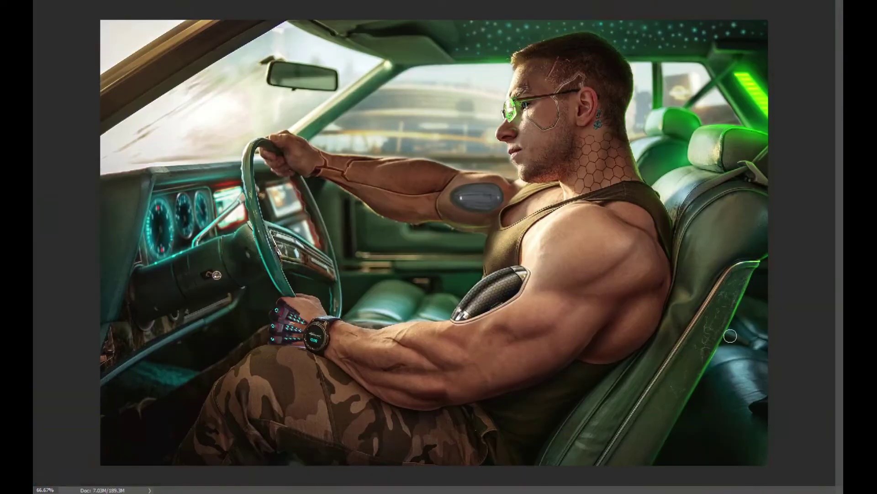
key("ctrl+1")
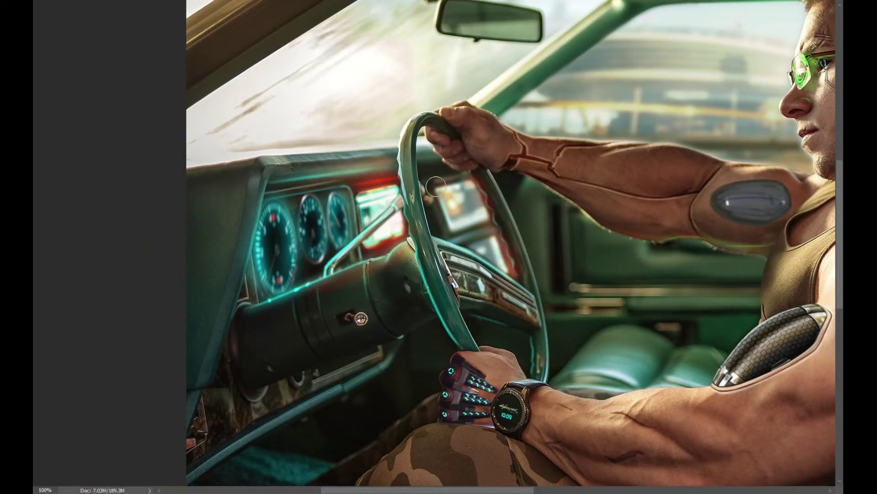
key("ctrl+0")
scroll(169, 173, "up", 2)
key("ctrl+0")
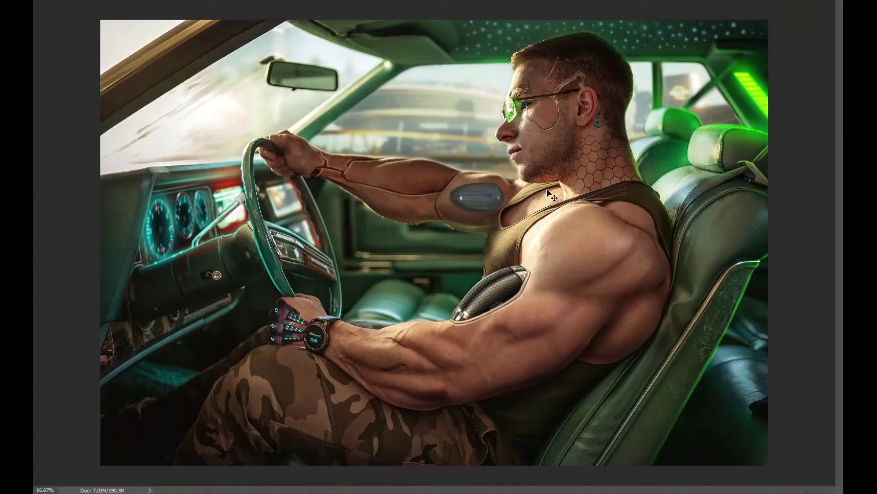
scroll(442, 177, "up", 2)
key("ctrl+0")
key("ctrl+1")
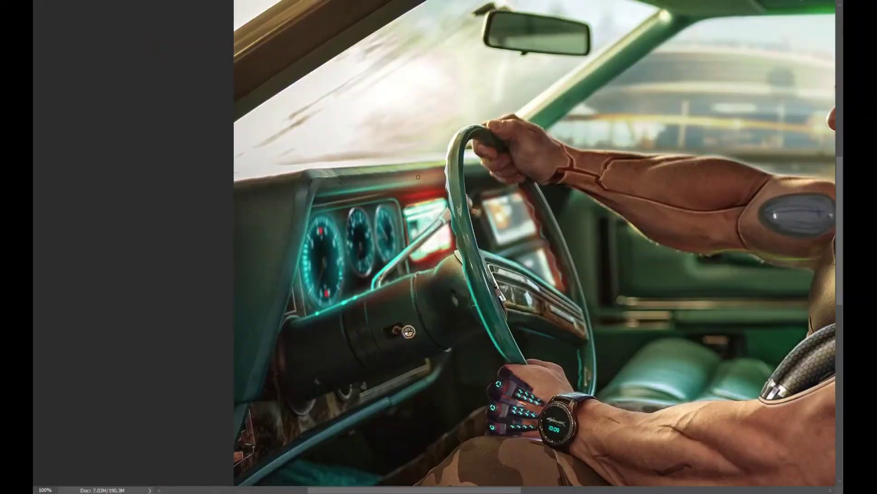
key("ctrl+minus")
key("ctrl+minus")
key("ctrl+0")
scroll(380, 375, "up", 2)
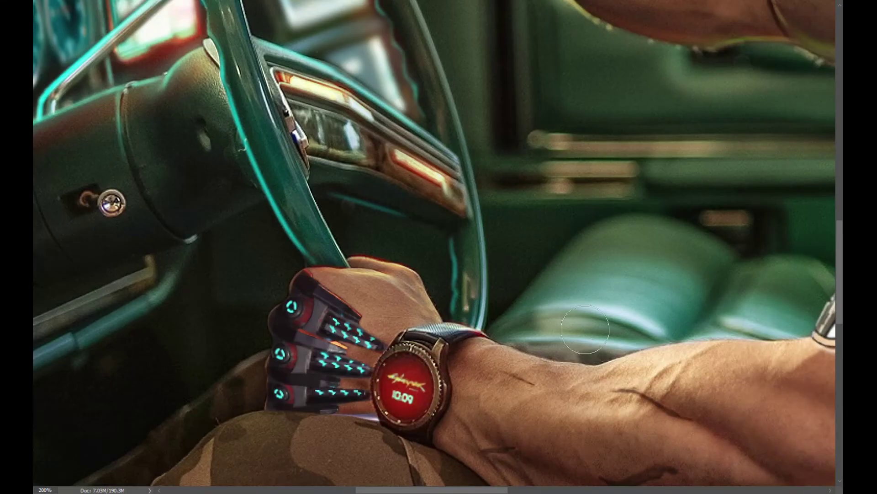
Recolour the arm implant reddish-gold, repaint the wrist seam and warm the neck glow.
key("ctrl+1")
left_click_drag(562, 329, 640, 292)
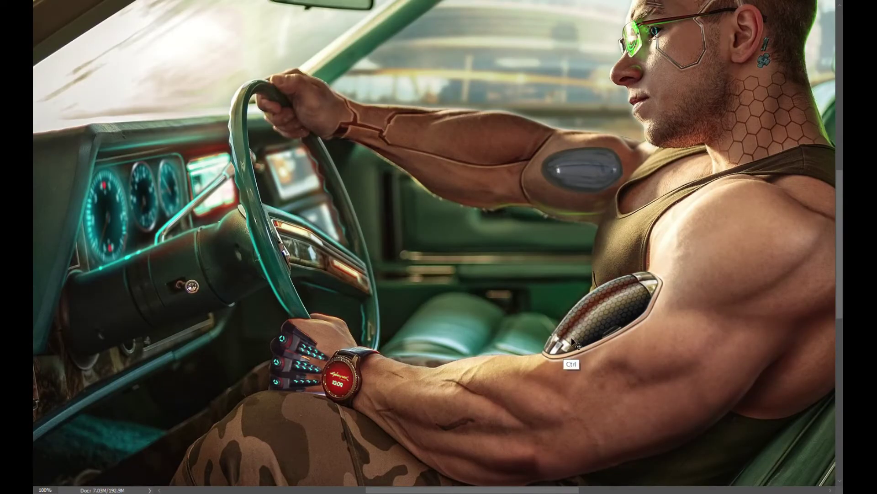
scroll(457, 275, "up", 3)
left_click_drag(319, 228, 347, 238)
left_click_drag(649, 242, 709, 274)
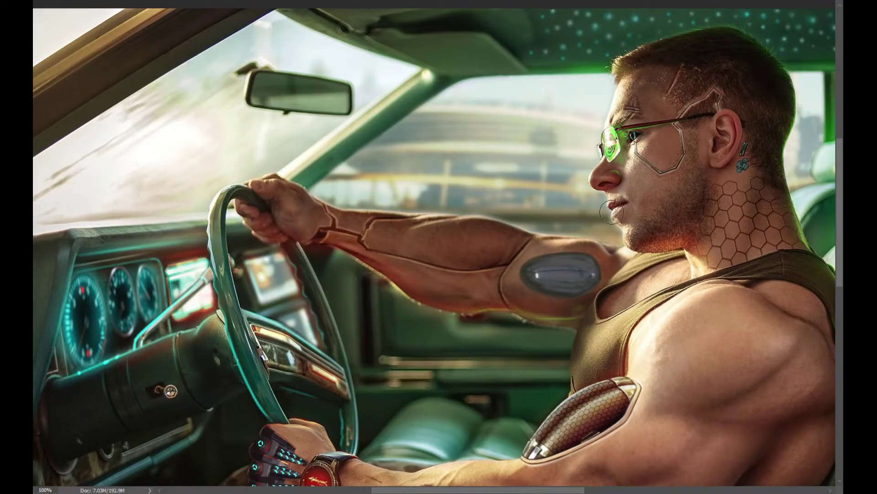
key("ctrl+minus")
key("ctrl+minus")
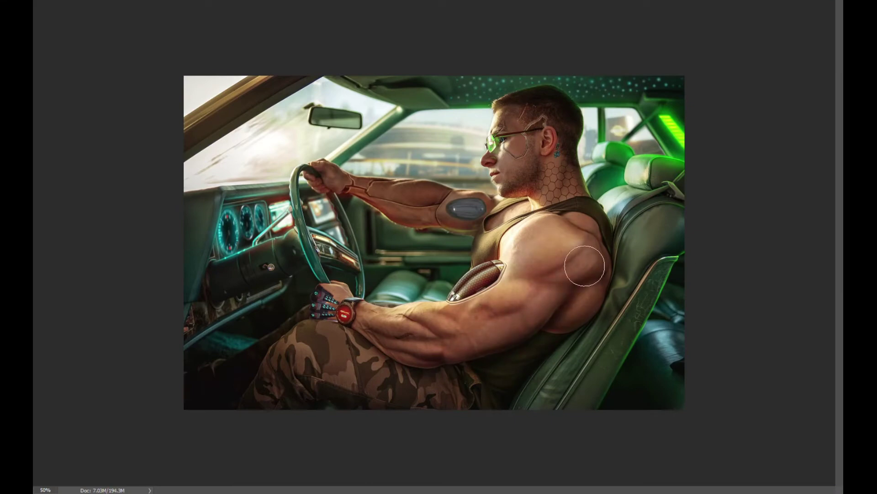
Tint forearm, camo pants, dashboard and windshield warm red, undoing the stray back-seat stroke.
left_click_drag(525, 283, 320, 357)
mouse_move(297, 229)
left_mouse_down()
mouse_move(173, 309)
mouse_move(297, 192)
mouse_move(470, 117)
mouse_move(740, 124)
left_mouse_up()
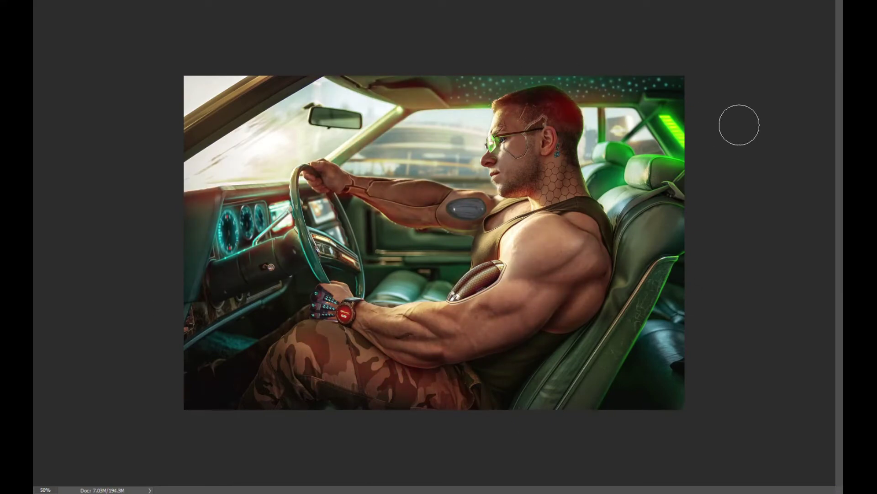
left_click_drag(627, 235, 672, 314)
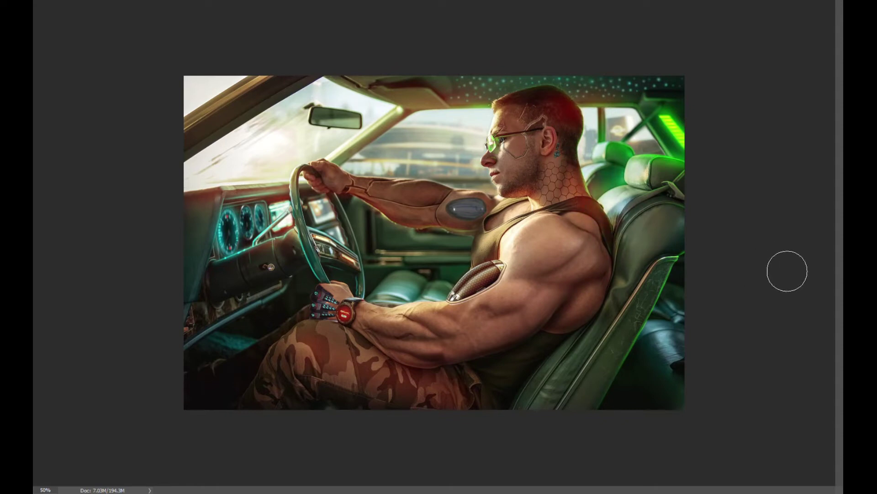
key("bracketright")
key("bracketright")
key("bracketright")
key("ctrl+z")
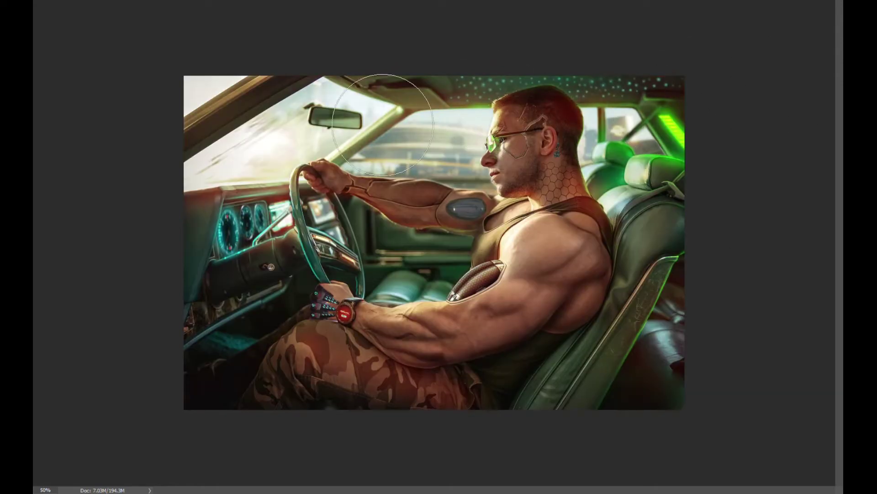
left_click_drag(356, 119, 239, 143)
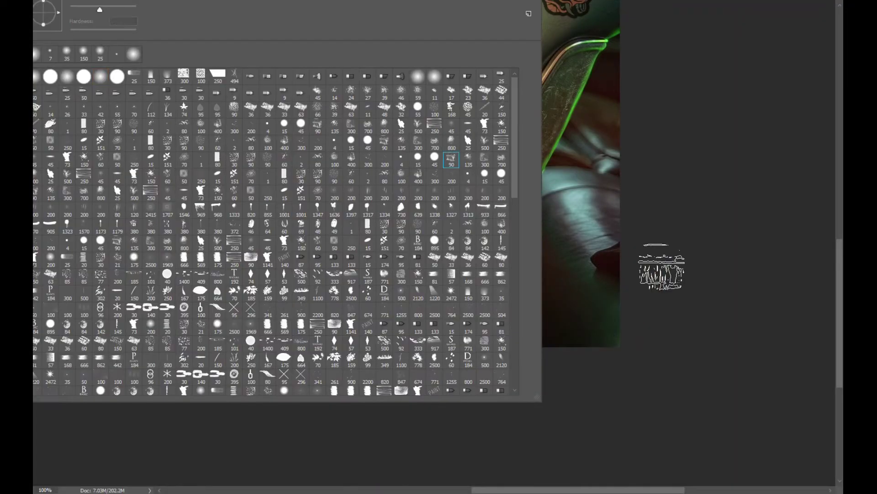
Distress the SAMURAI seat lettering with a grunge brush tip and zoom in to inspect it.
left_click(466, 256)
left_click(498, 231)
key("ctrl+plus")
key("ctrl+plus")
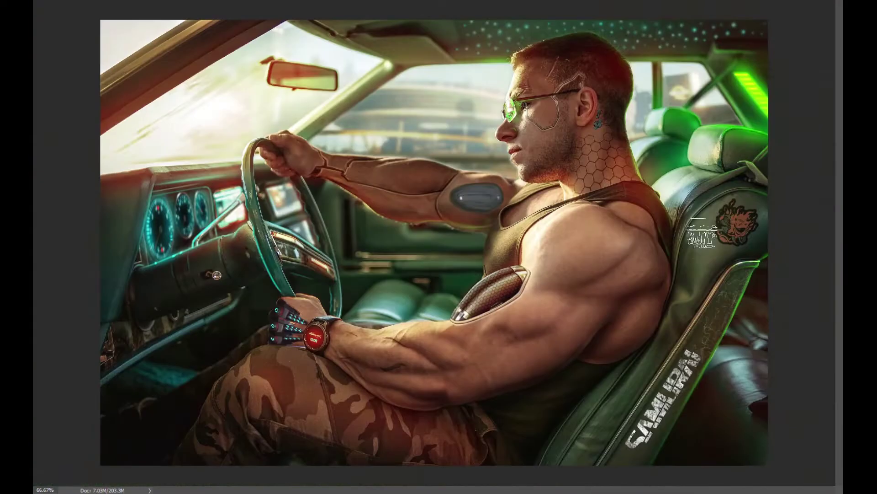
scroll(775, 230, "up", 3)
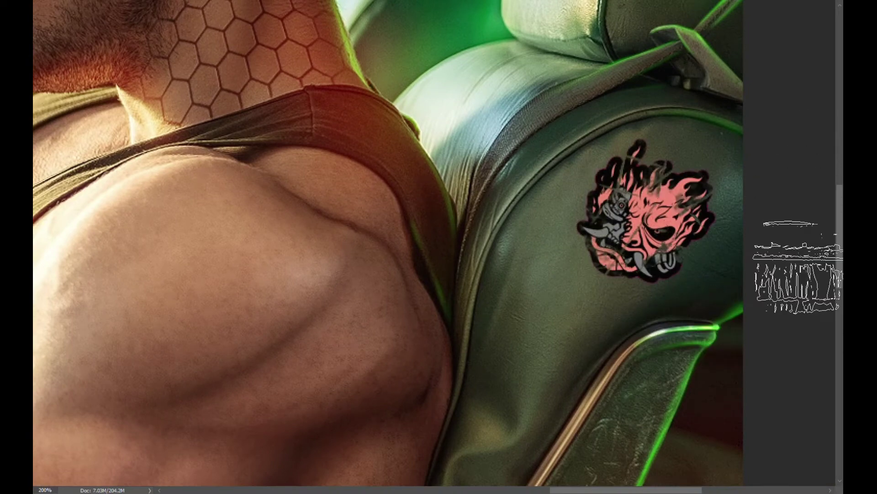
Place the Night City Heat sticker on the seatback, warp it to the seat curve and darken-blend it.
key("ctrl+0")
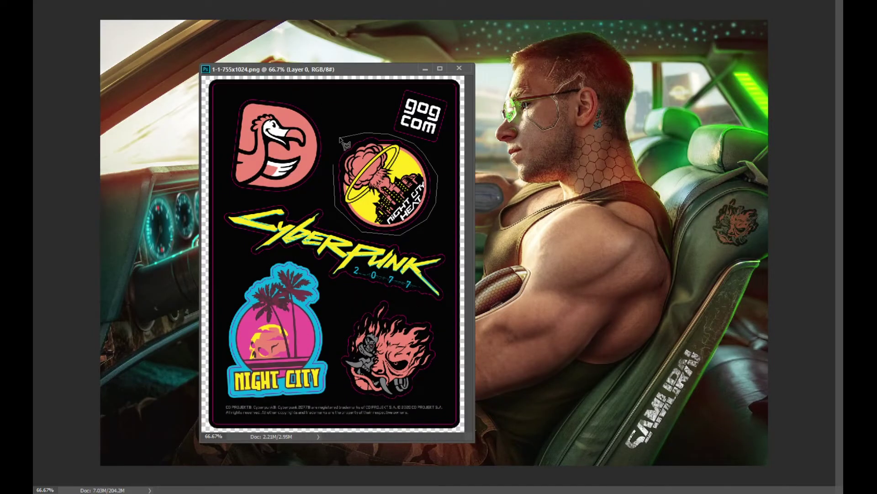
left_click_drag(342, 142, 744, 267)
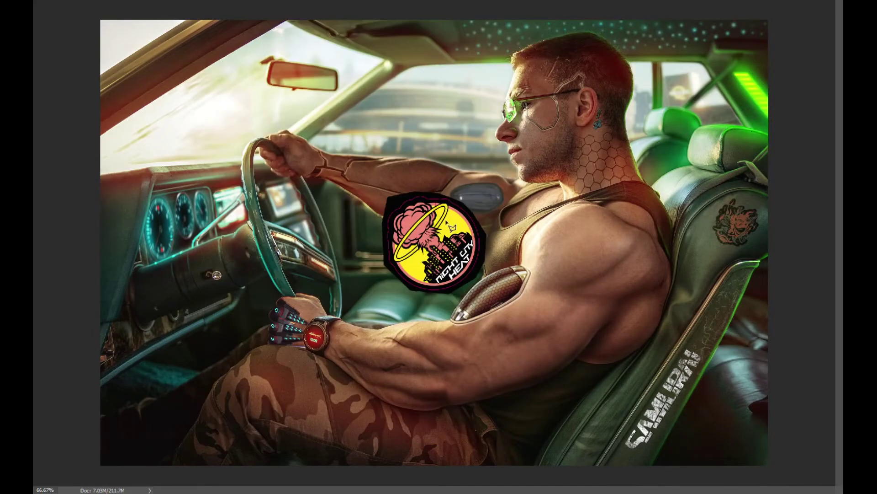
left_click_drag(745, 269, 724, 229)
scroll(700, 251, "up", 2)
key("Return")
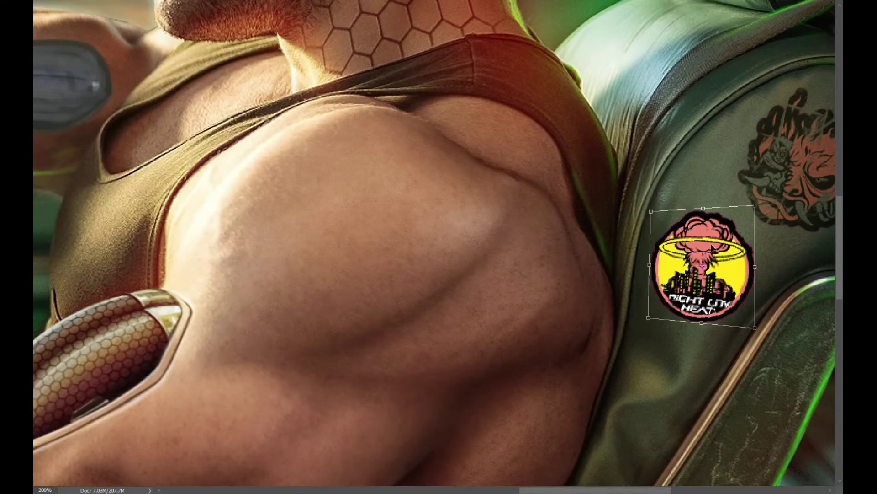
scroll(503, 274, "right", 5)
key("shift+alt+o")
key("ctrl+t")
left_click_drag(487, 349, 491, 343)
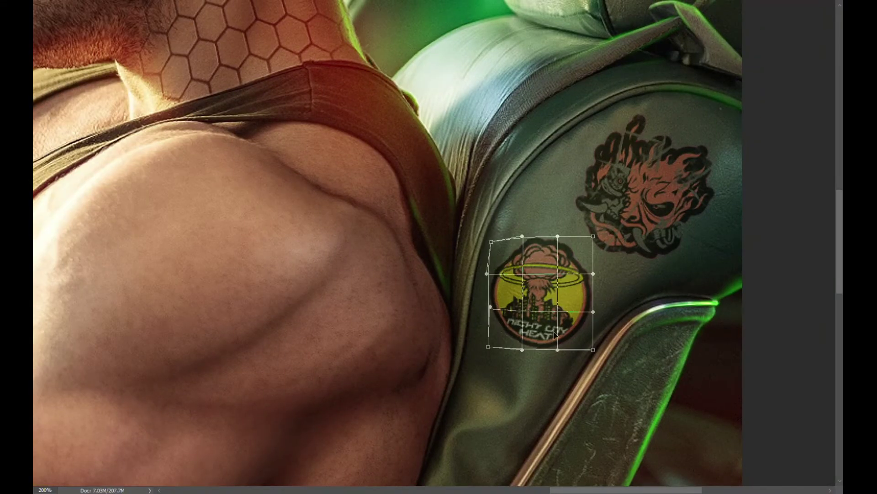
key("Return")
scroll(650, 159, "up", 2)
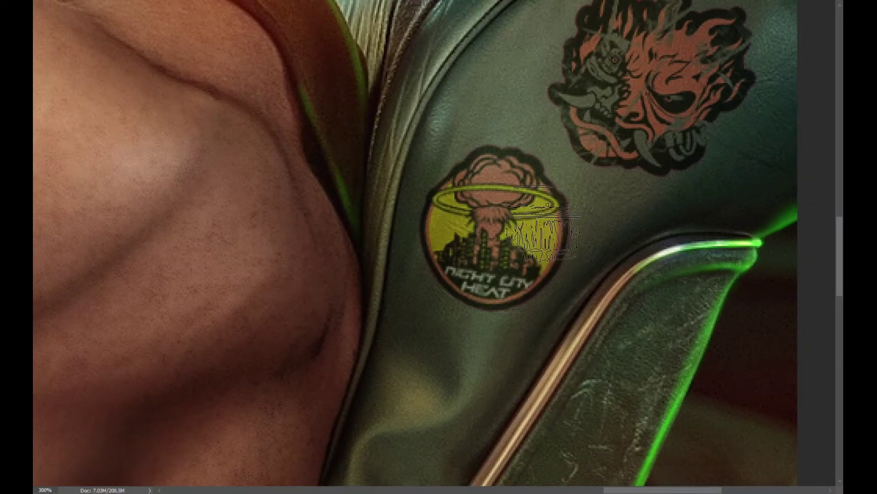
scroll(681, 251, "down", 5)
scroll(681, 273, "up", 2)
scroll(706, 366, "up", 2)
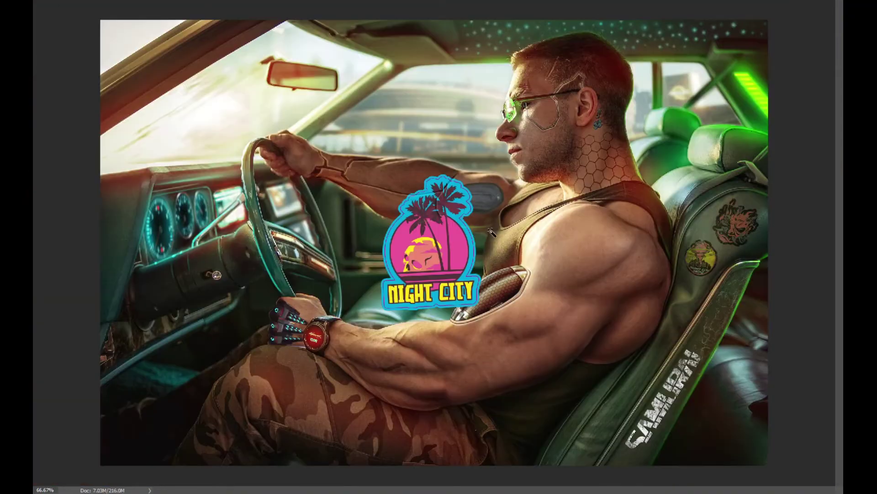
Place the Night City sticker on the headrest, distort it into perspective and darken-blend it.
mouse_move(464, 228)
left_mouse_down()
mouse_move(658, 343)
mouse_move(736, 151)
left_mouse_up()
key("Return")
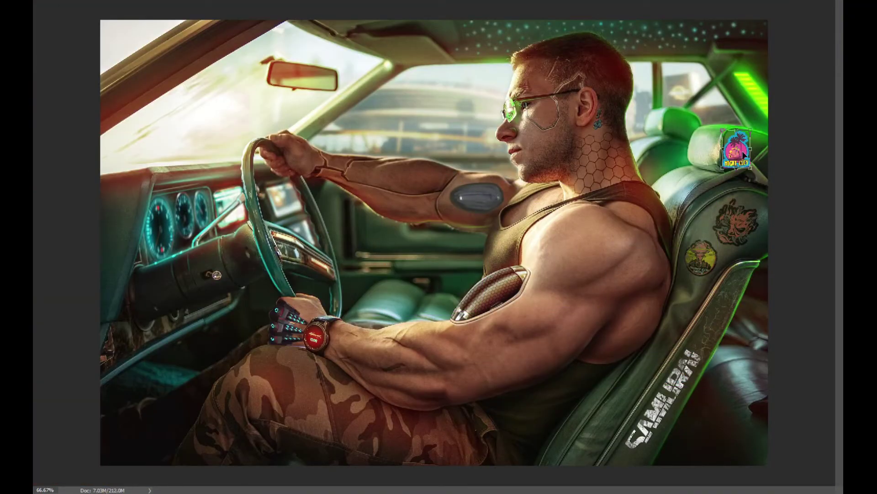
scroll(736, 146, "up", 3)
key("b")
key("bracketleft")
key("bracketleft")
key("bracketleft")
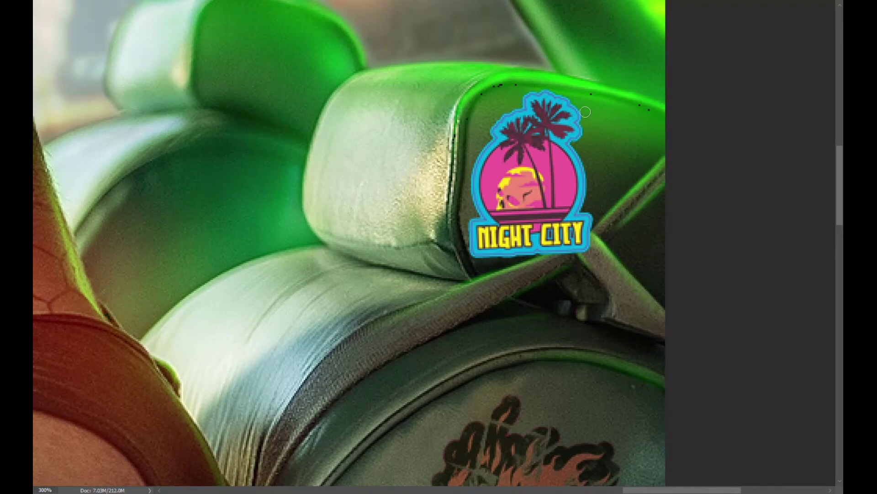
scroll(501, 85, "up", 2)
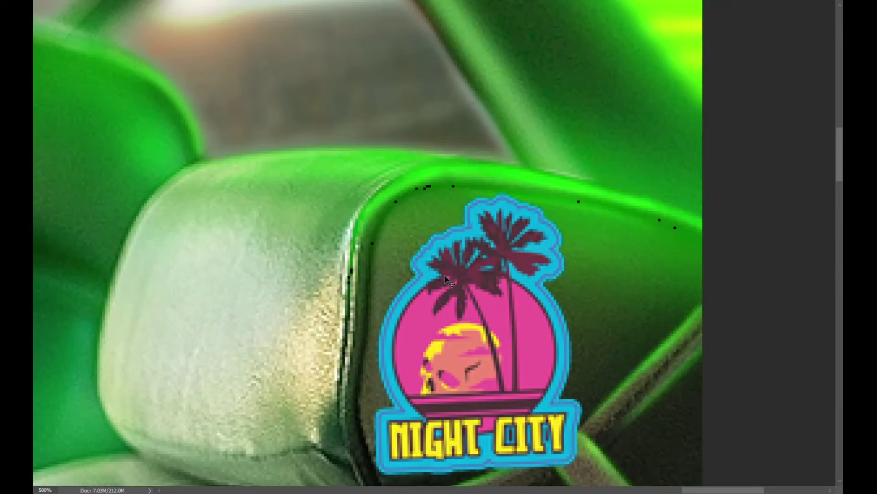
scroll(446, 282, "down", 2)
key("ctrl+t")
left_click_drag(568, 112, 561, 140)
key("Return")
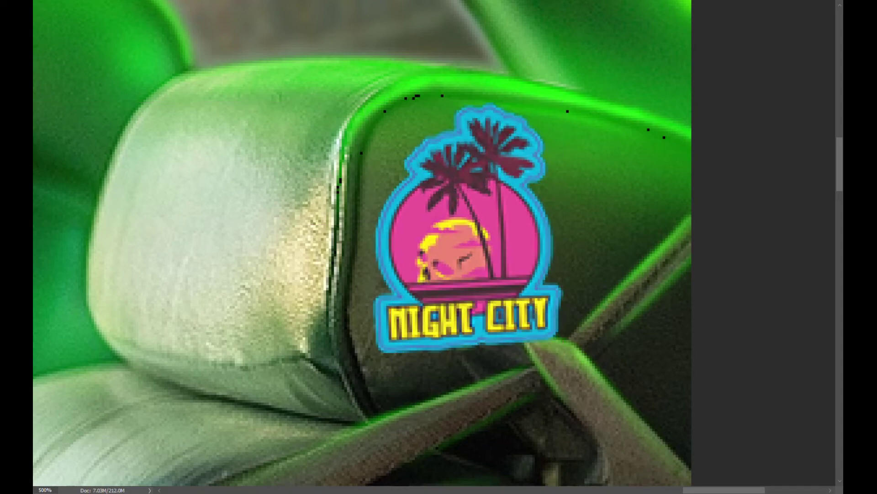
key("ctrl+1")
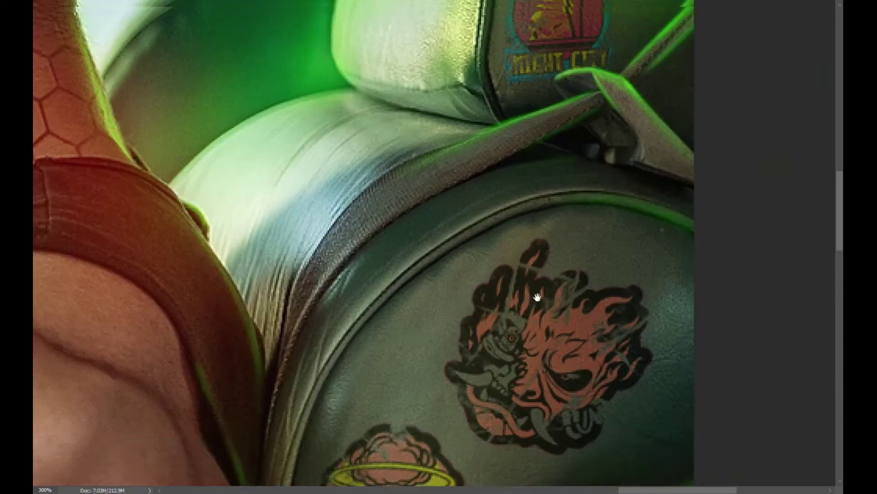
scroll(475, 280, "down", 3)
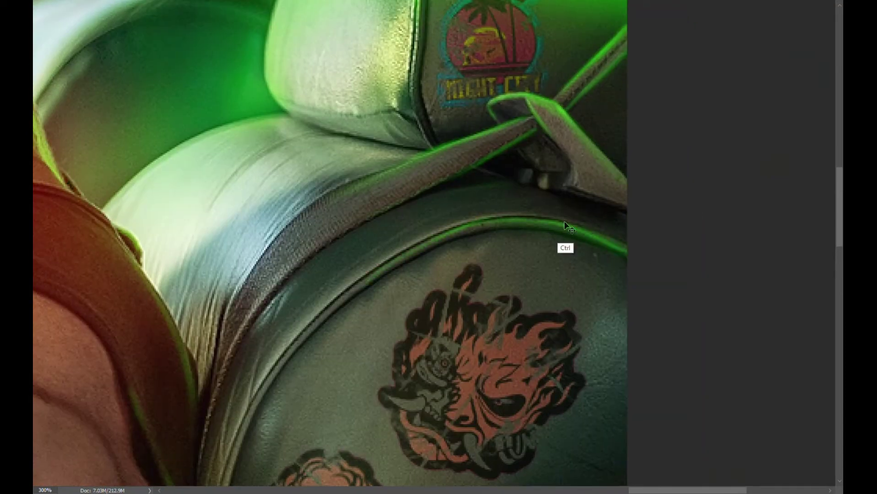
key("ctrl+minus")
key("ctrl+minus")
key("ctrl+minus")
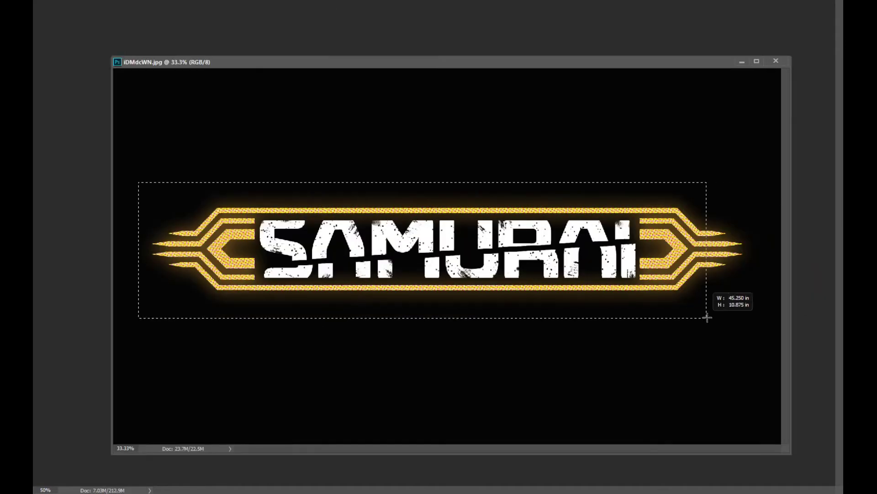
Bring the SAMURAI logo into the car image, shrink and rotate it over the steering column.
left_click_drag(138, 182, 759, 320)
left_click_drag(224, 64, 284, 5)
left_click_drag(457, 183, 374, 197)
key("ctrl+t")
mouse_move(372, 265)
left_mouse_down()
mouse_move(265, 302)
mouse_move(311, 261)
left_mouse_up()
key("ctrl+plus")
left_click_drag(229, 256, 219, 242)
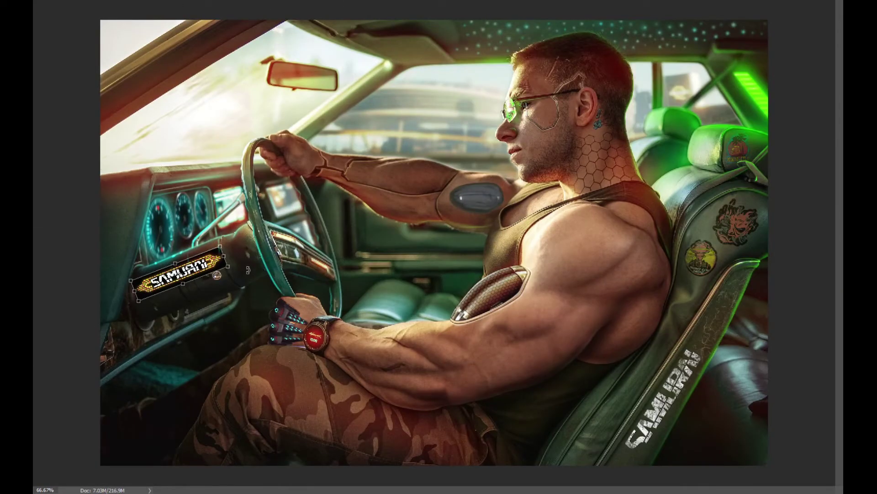
key("ctrl+plus")
key("ctrl+plus")
left_click_drag(393, 206, 411, 183)
Warp the SAMURAI logo's corners so it wraps around the steering column curve.
left_click_drag(157, 177, 207, 181)
left_click_drag(157, 304, 166, 327)
left_click_drag(430, 303, 431, 332)
left_click_drag(431, 176, 440, 173)
left_click_drag(432, 331, 484, 288)
left_click_drag(440, 172, 448, 168)
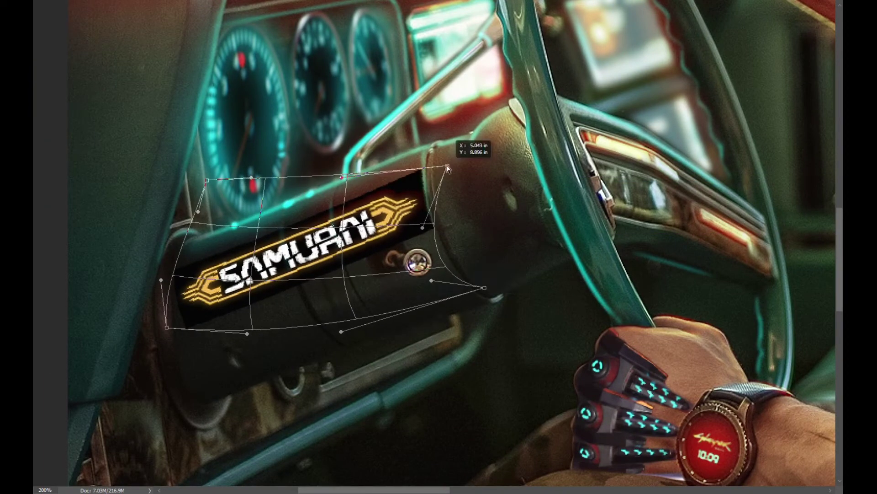
left_click_drag(196, 218, 183, 237)
key("Return")
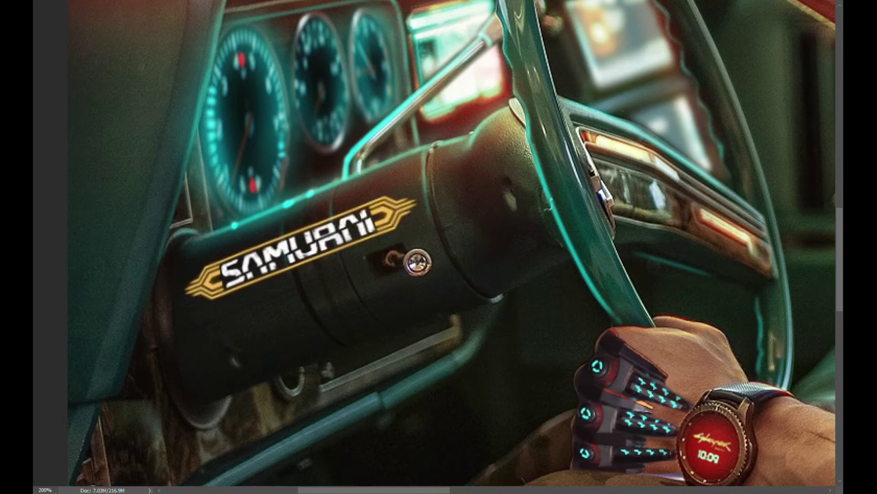
Rough up the SAMURAI letters with a textured grunge brush.
key("ctrl+minus")
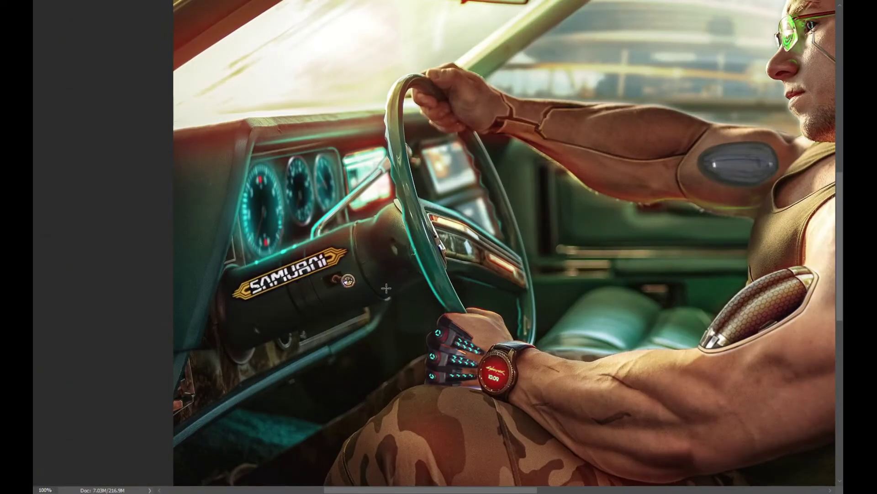
scroll(210, 281, "up", 2)
right_click(313, 372)
key("Return")
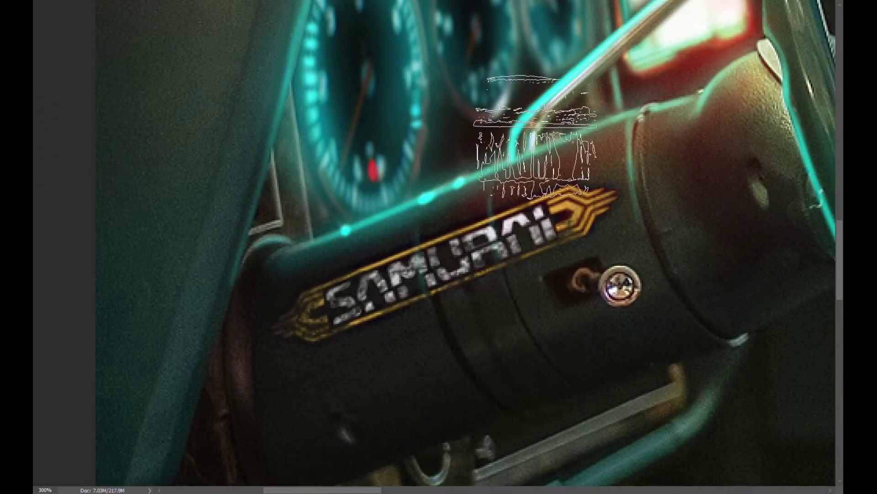
left_click_drag(530, 206, 418, 273)
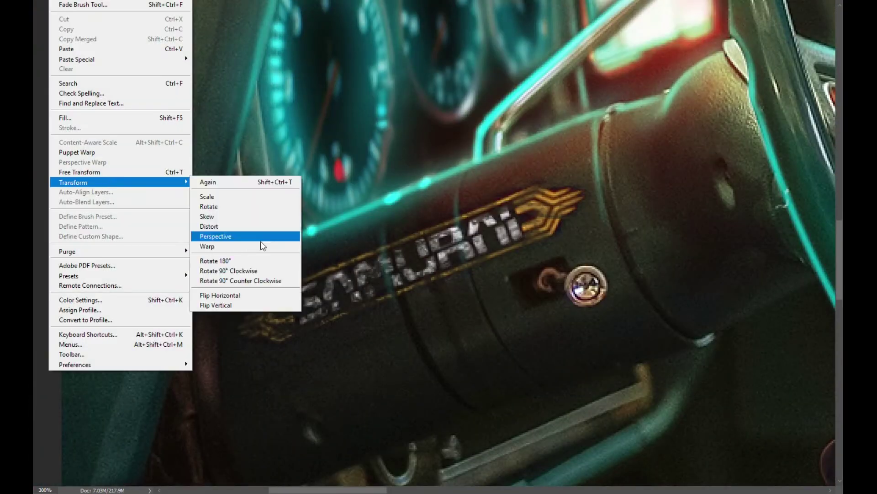
Scale, rotate and blend the tech tattoo pieces onto the forearm beside the watch.
left_click(262, 245)
left_click_drag(227, 299, 234, 320)
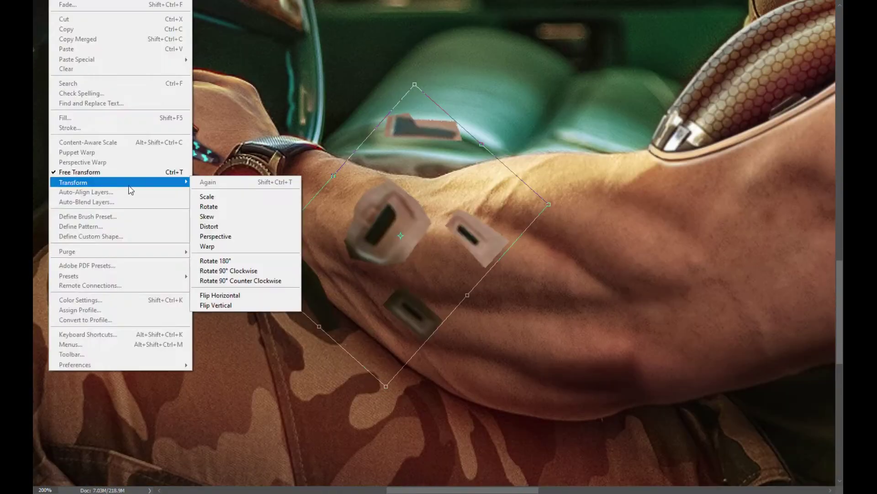
left_click_drag(414, 84, 311, 172)
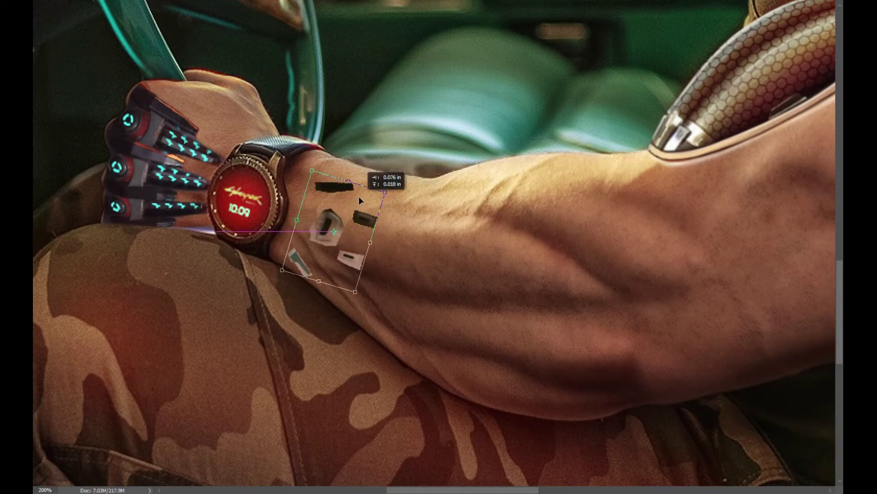
key("Return")
key("ctrl+plus")
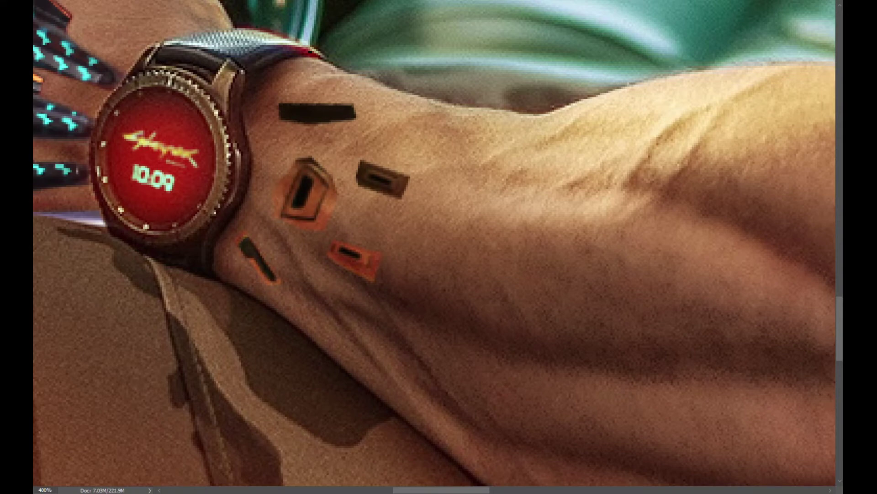
key("shift+plus")
scroll(369, 270, "up", 3)
left_click_drag(484, 220, 513, 191)
left_click_drag(476, 185, 455, 180)
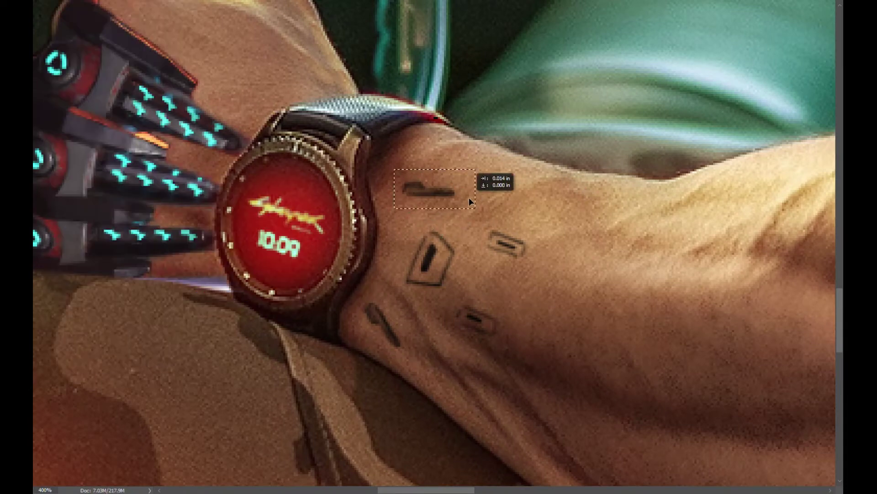
scroll(459, 296, "up", 1)
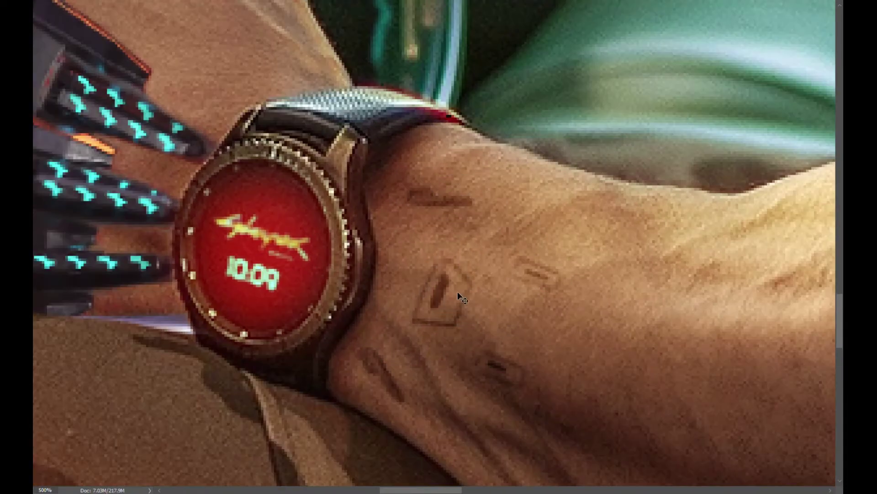
Outline the parallelogram and rectangle tattoo marks with light brush strokes, undoing a dark patch.
key("b")
mouse_move(417, 322)
left_mouse_down()
mouse_move(457, 324)
mouse_move(468, 292)
mouse_move(443, 261)
left_mouse_up()
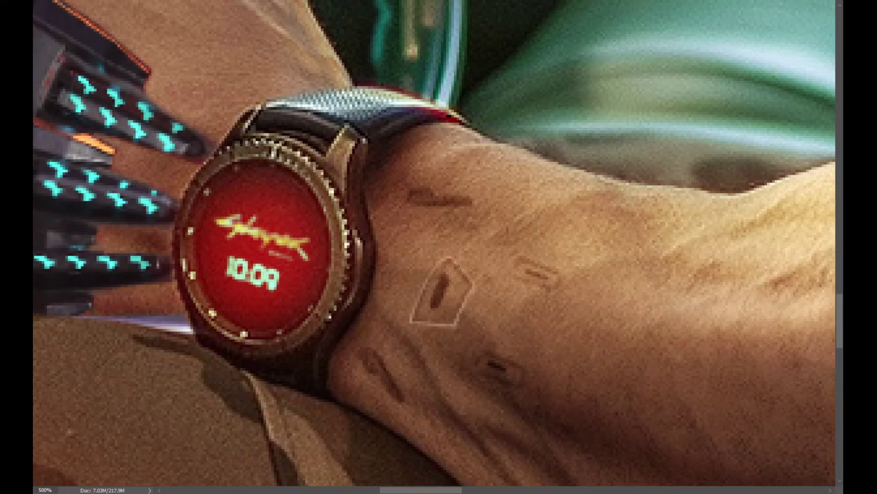
left_click_drag(513, 255, 563, 279)
mouse_move(491, 352)
left_mouse_down()
mouse_move(540, 372)
mouse_move(473, 373)
mouse_move(518, 389)
left_mouse_up()
left_click_drag(361, 359, 375, 369)
left_click_drag(441, 190, 410, 203)
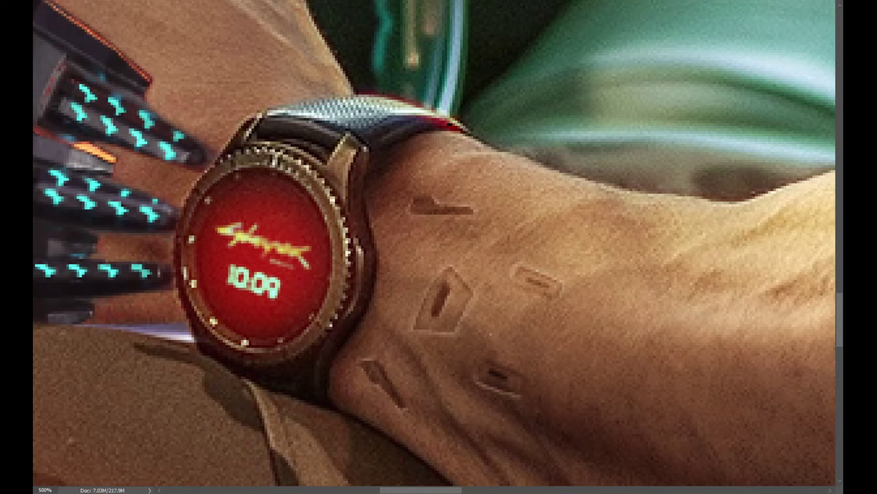
key("ctrl+plus")
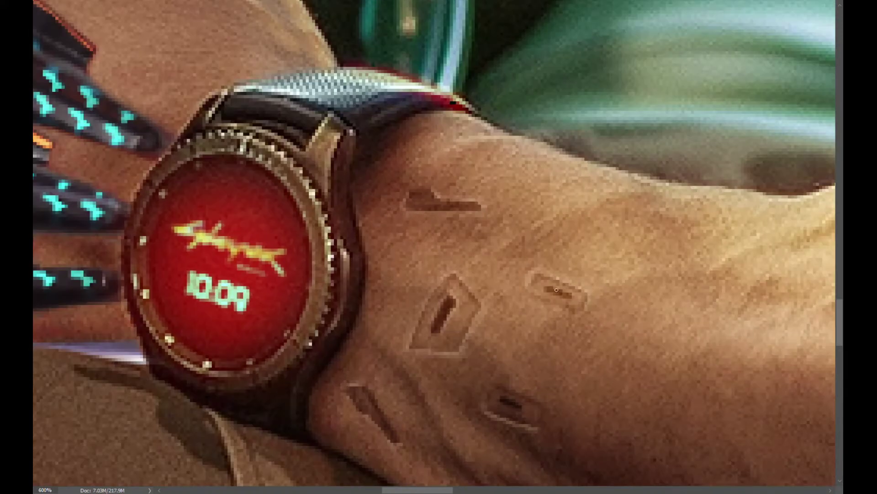
key("ctrl+z")
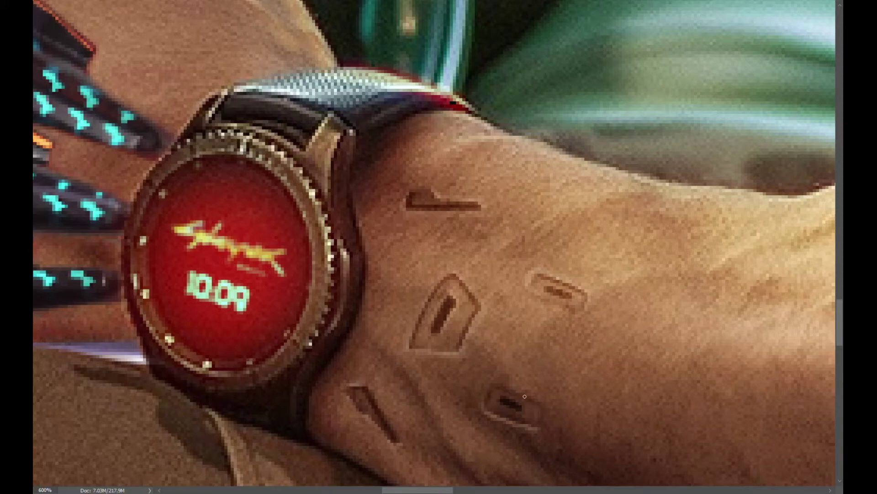
scroll(528, 293, "down", 5)
scroll(594, 314, "up", 2)
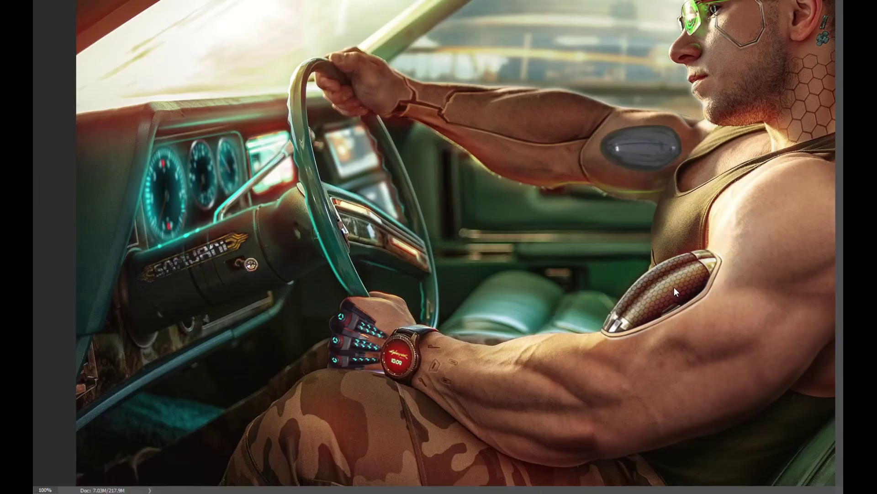
scroll(674, 287, "up", 2)
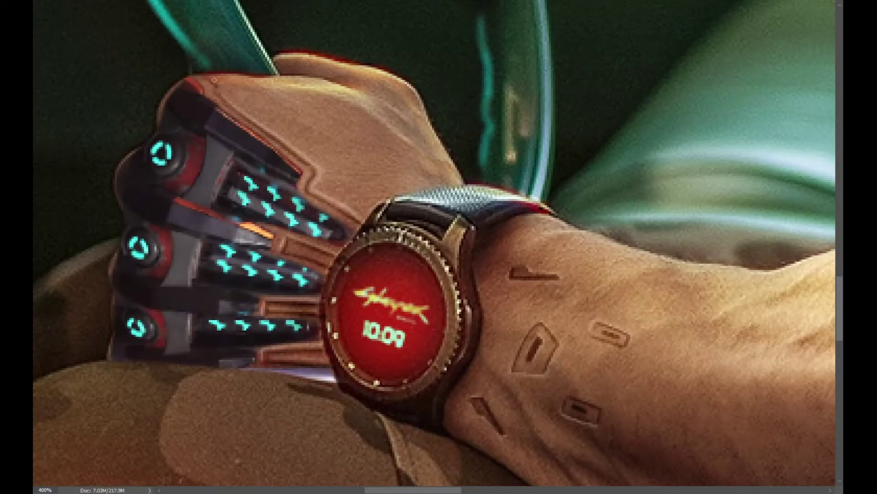
scroll(305, 321, "down", 2)
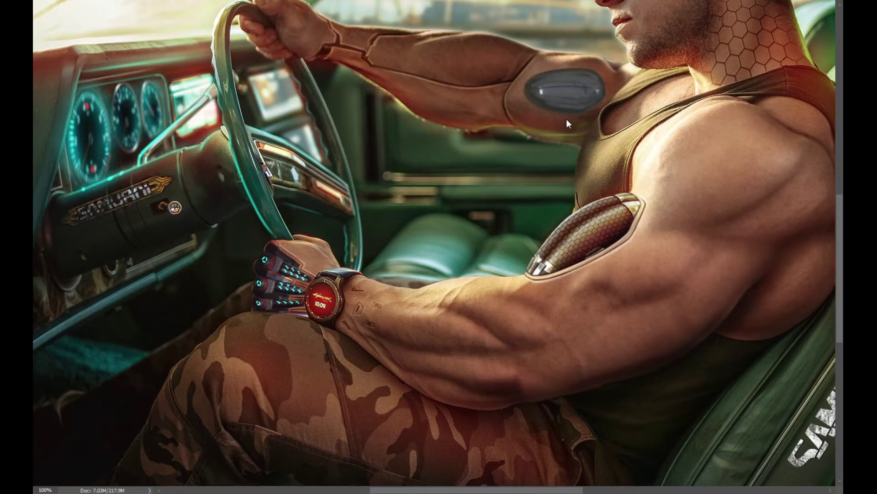
scroll(567, 119, "up", 1)
Darken the back of the upper hand and the gloved fingers, and add a red tint along the knuckles.
mouse_move(342, 118)
left_mouse_down()
mouse_move(330, 107)
mouse_move(358, 112)
mouse_move(366, 96)
left_mouse_up()
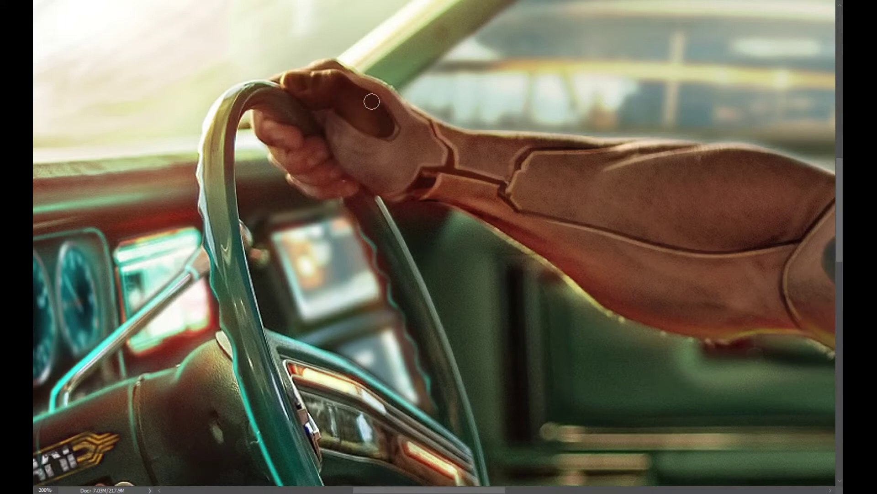
scroll(366, 96, "down", 1)
scroll(466, 336, "up", 1)
scroll(532, 370, "down", 1)
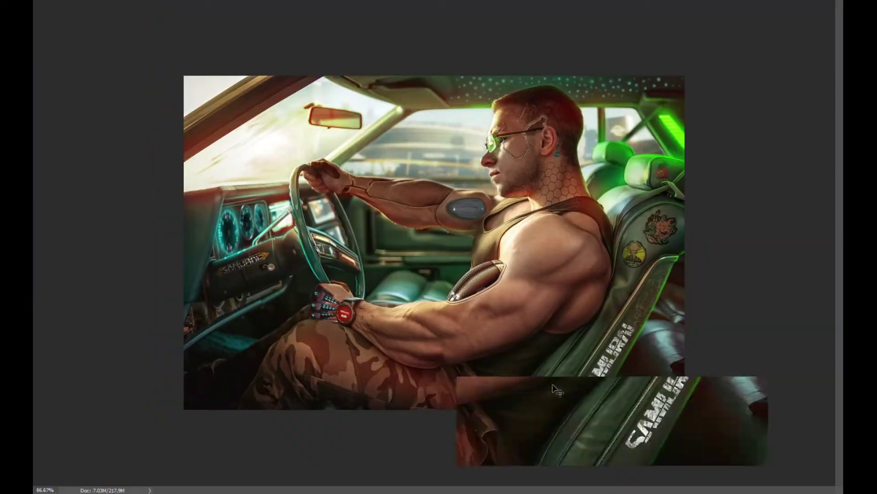
scroll(448, 297, "up", 1)
mouse_move(407, 362)
left_mouse_down()
mouse_move(471, 304)
mouse_move(448, 249)
left_mouse_up()
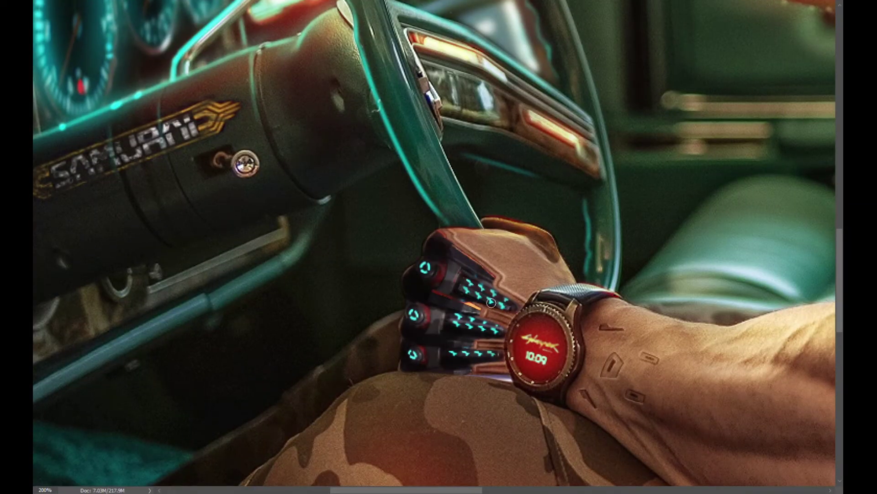
scroll(214, 327, "down", 1)
scroll(177, 338, "up", 1)
mouse_move(525, 231)
left_mouse_down()
mouse_move(514, 275)
mouse_move(516, 338)
mouse_move(451, 384)
left_mouse_up()
scroll(448, 383, "down", 1)
scroll(155, 334, "up", 1)
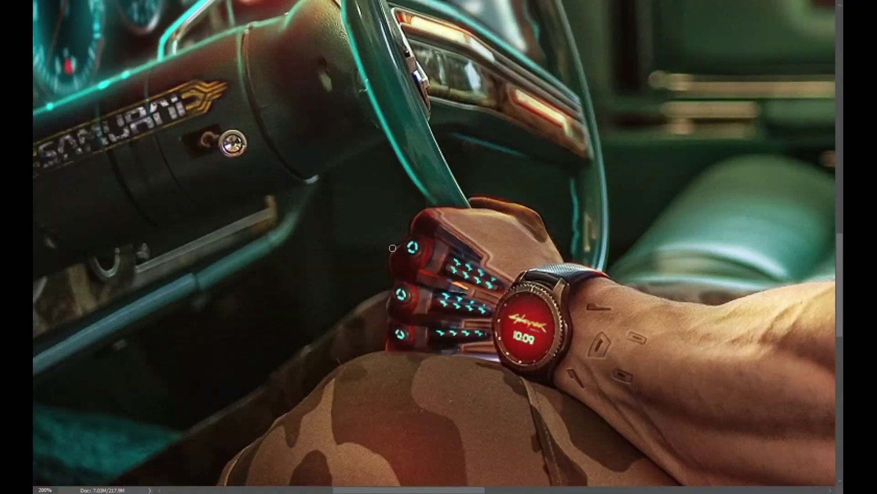
Highlight the index knuckle and give the finger plates sharp light edges with darker interiors.
left_click_drag(639, 46, 600, 386)
left_click_drag(414, 162, 426, 176)
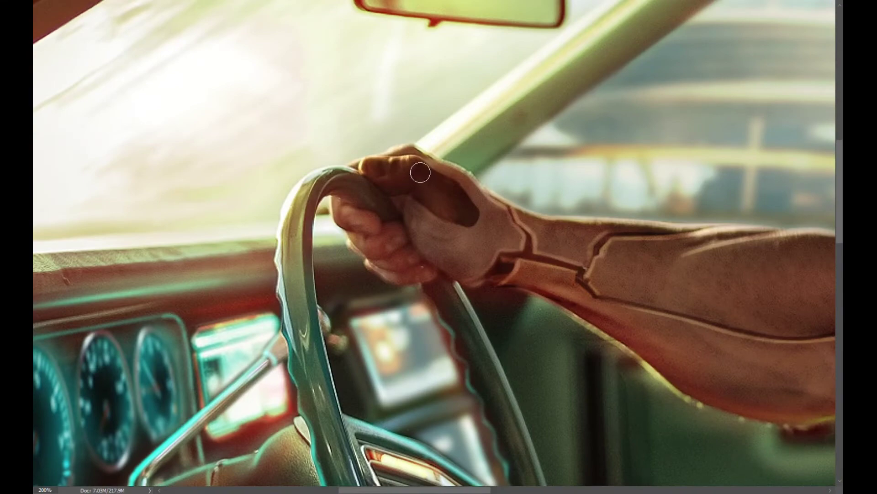
left_click_drag(426, 176, 461, 196)
scroll(462, 197, "down", 2)
scroll(272, 135, "up", 4)
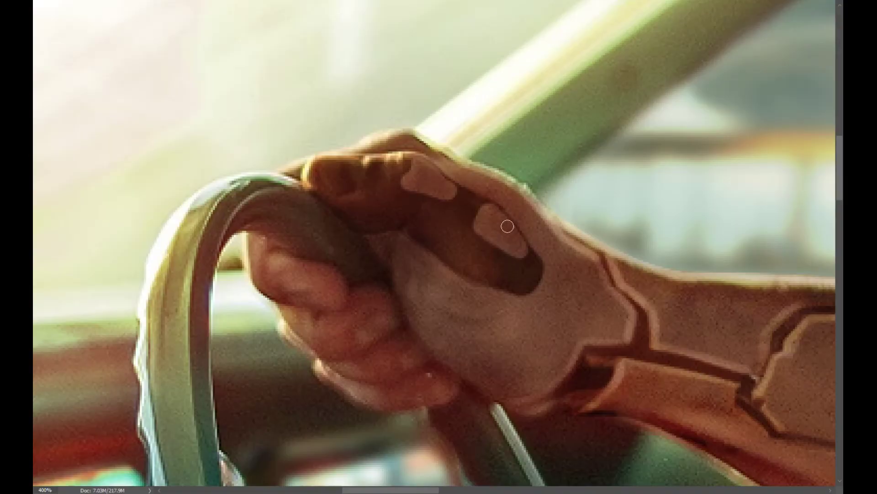
left_click_drag(477, 205, 525, 254)
left_click_drag(405, 155, 455, 192)
left_click_drag(489, 233, 525, 254)
left_click_drag(471, 222, 521, 251)
left_click_drag(405, 180, 448, 194)
left_click_drag(411, 155, 457, 202)
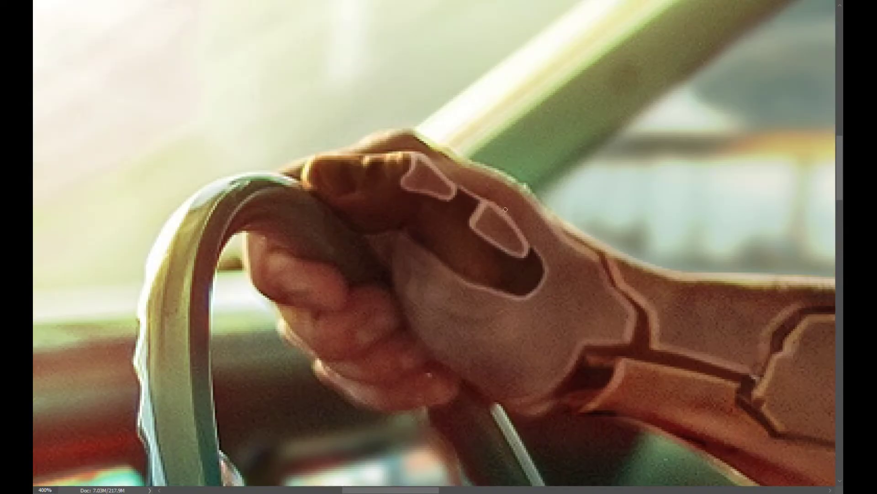
Add a light plate outline on the index finger and darken the forearm muscle highlight streak.
scroll(464, 191, "down", 4)
scroll(269, 137, "up", 2)
scroll(269, 137, "up", 2)
left_click_drag(427, 256, 452, 245)
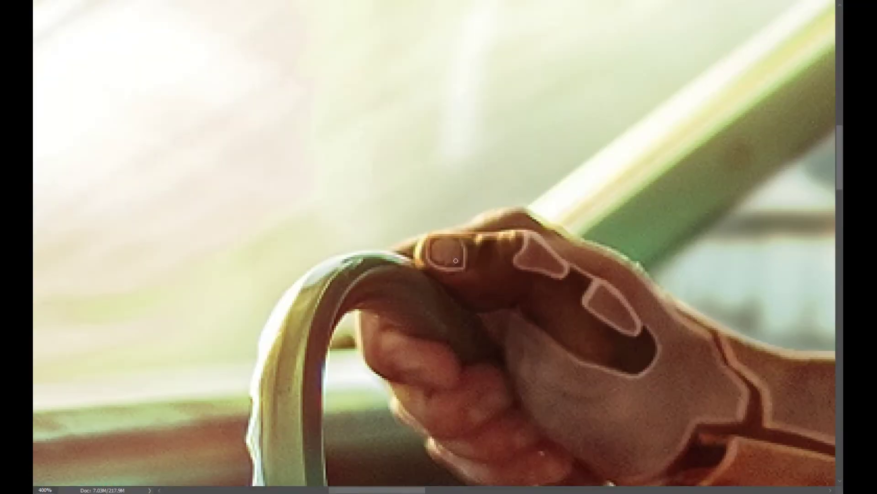
scroll(435, 251, "down", 4)
scroll(459, 205, "up", 3)
left_click_drag(525, 135, 452, 146)
left_click_drag(315, 120, 432, 117)
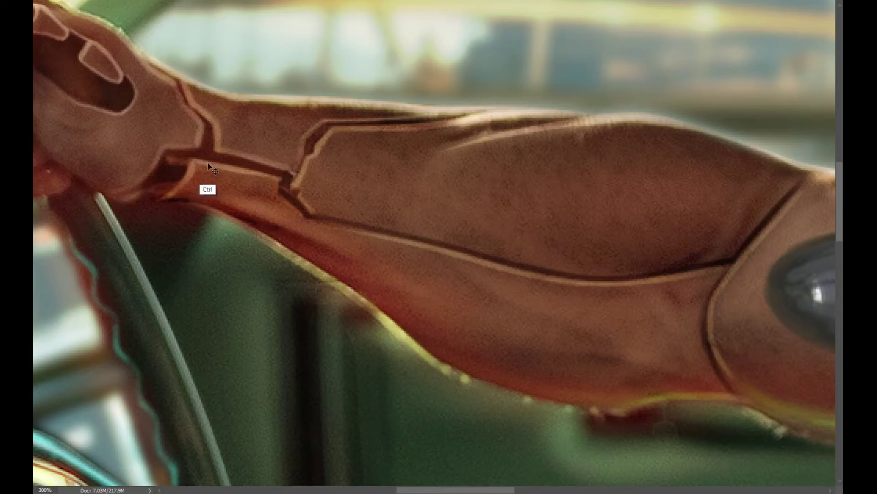
left_click_drag(610, 359, 382, 313)
mouse_move(516, 201)
left_mouse_down()
mouse_move(589, 126)
mouse_move(340, 222)
left_mouse_up()
left_click_drag(398, 222, 555, 151)
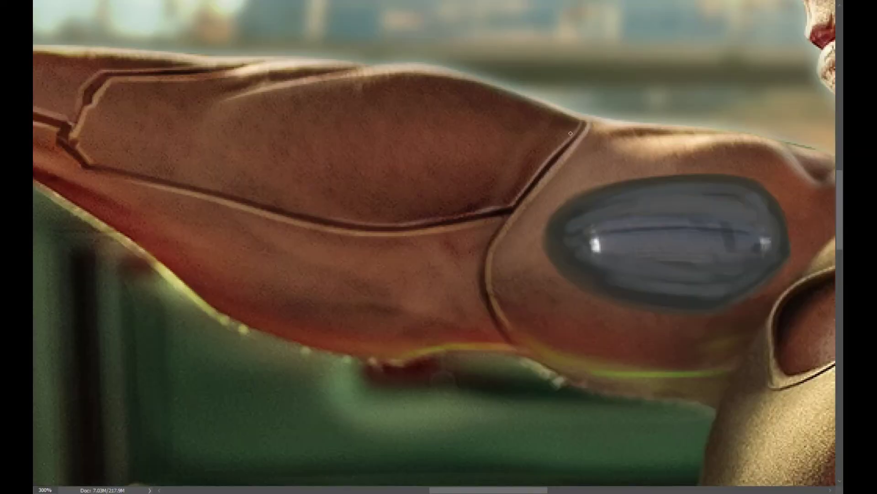
left_click_drag(365, 219, 441, 233)
left_click_drag(164, 178, 466, 237)
mouse_move(265, 208)
left_mouse_down()
mouse_move(133, 160)
mouse_move(317, 216)
mouse_move(306, 236)
left_mouse_up()
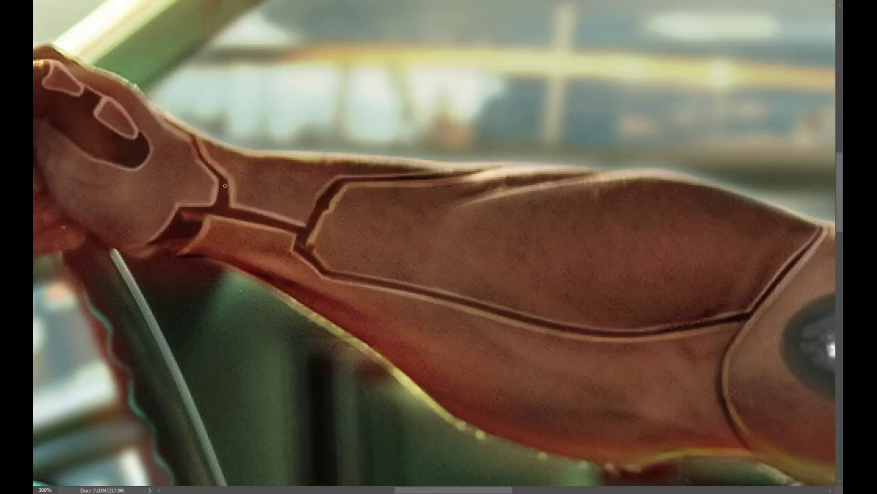
left_click_drag(463, 432, 276, 152)
left_click_drag(448, 68, 448, 232)
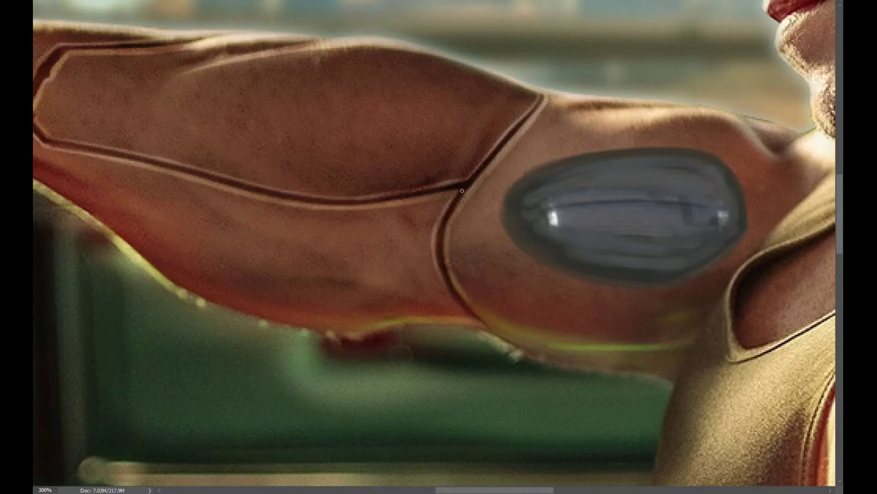
left_click_drag(375, 183, 389, 285)
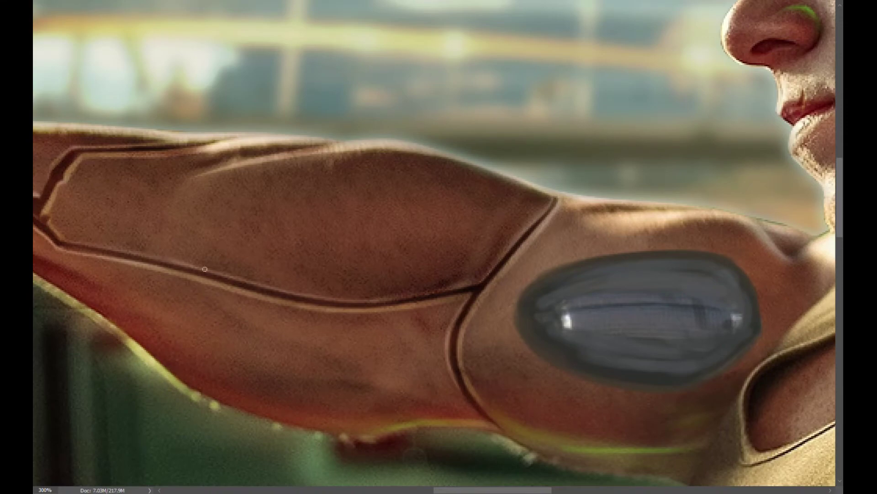
left_click_drag(120, 248, 255, 276)
scroll(218, 212, "down", 2)
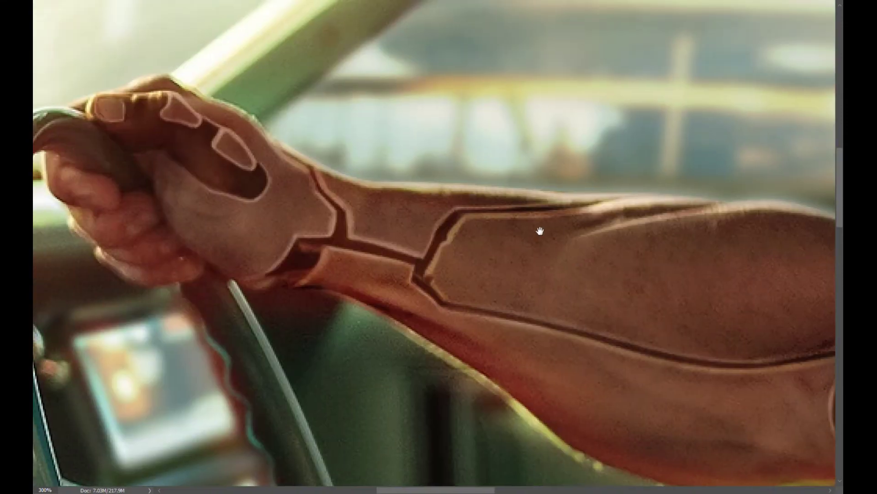
scroll(565, 251, "up", 2)
scroll(390, 157, "down", 2)
scroll(357, 353, "up", 3)
scroll(357, 353, "down", 5)
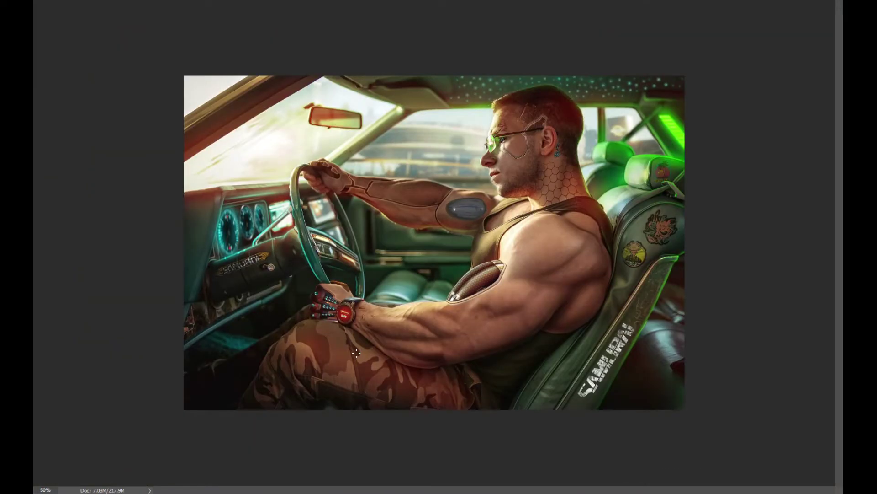
key("ctrl+plus")
key("ctrl+plus")
key("ctrl+plus")
Paint dark shading across the grey upper-arm capsule.
left_click_drag(502, 105, 635, 106)
left_click_drag(518, 80, 628, 75)
mouse_move(518, 133)
left_mouse_down()
mouse_move(608, 141)
mouse_move(558, 133)
left_mouse_up()
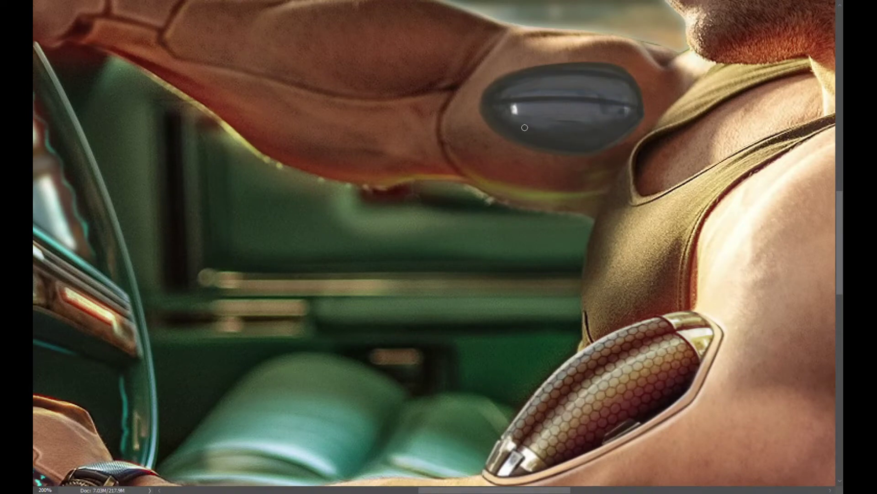
scroll(493, 162, "up", 3)
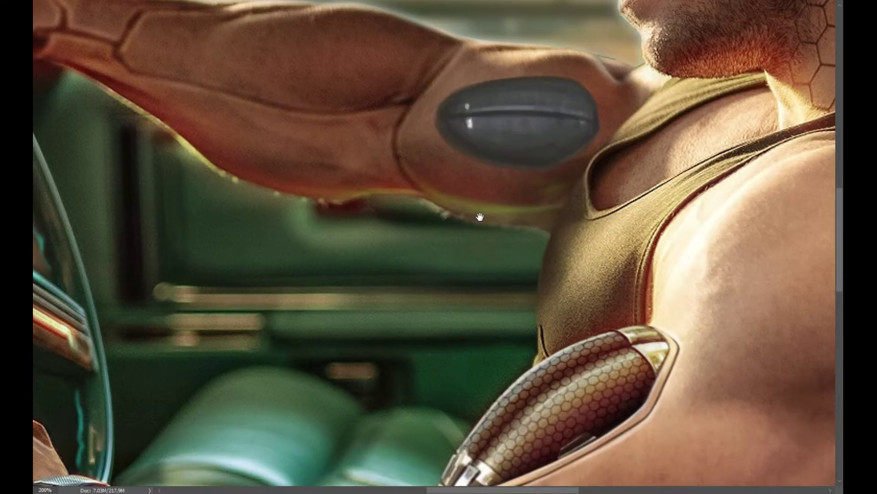
scroll(502, 173, "down", 3)
Light both capsule ends with yellow and darken its lower edge.
left_click_drag(456, 94, 455, 144)
left_click_drag(582, 145, 584, 94)
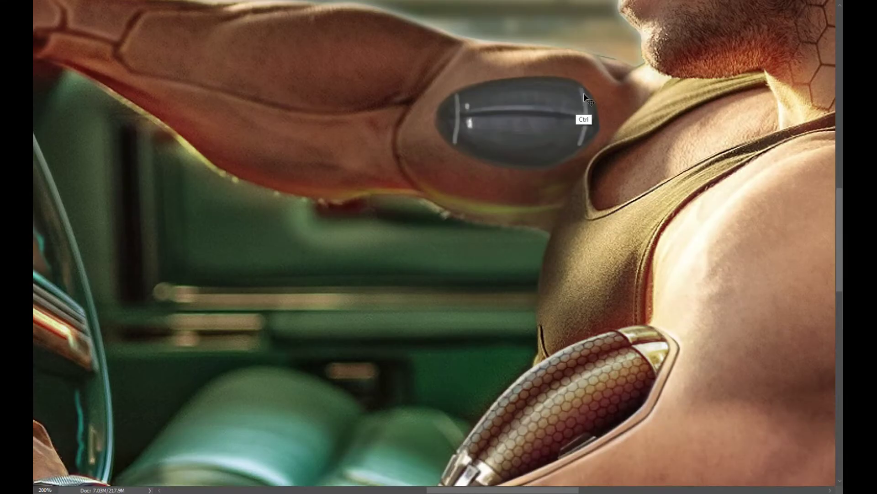
scroll(584, 93, "down", 3)
left_click_drag(609, 64, 601, 87)
left_click_drag(602, 38, 608, 71)
scroll(559, 118, "up", 2)
mouse_move(478, 85)
left_mouse_down()
mouse_move(471, 137)
mouse_move(483, 79)
mouse_move(483, 126)
left_mouse_up()
mouse_move(603, 73)
left_mouse_down()
mouse_move(605, 135)
mouse_move(529, 157)
left_mouse_up()
mouse_move(450, 168)
left_mouse_down()
mouse_move(584, 142)
mouse_move(606, 152)
left_mouse_up()
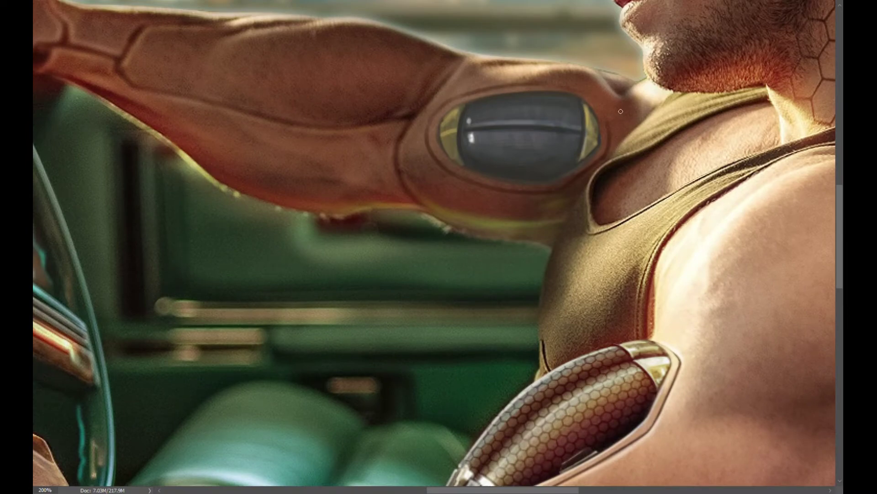
Paint a bright white highlight along the capsule's top and right edge.
key("h")
mouse_move(607, 110)
left_mouse_down()
mouse_move(501, 126)
mouse_move(595, 136)
left_mouse_up()
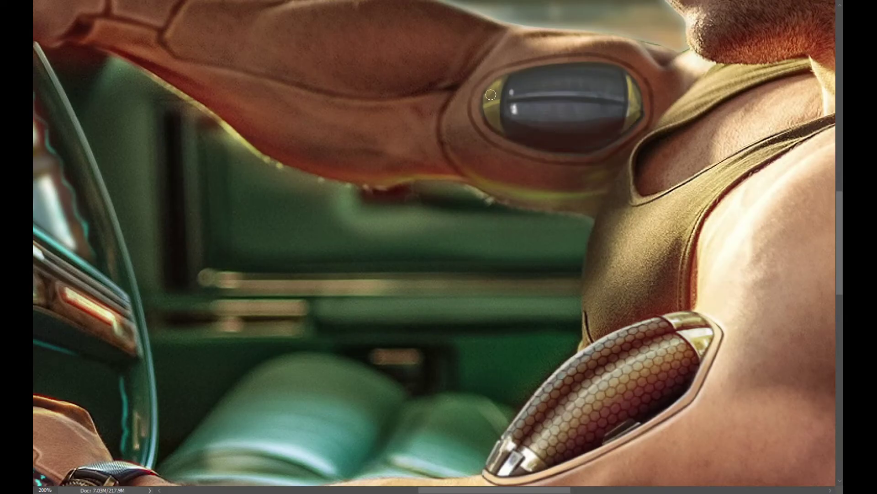
left_click_drag(505, 73, 613, 73)
left_click(635, 106)
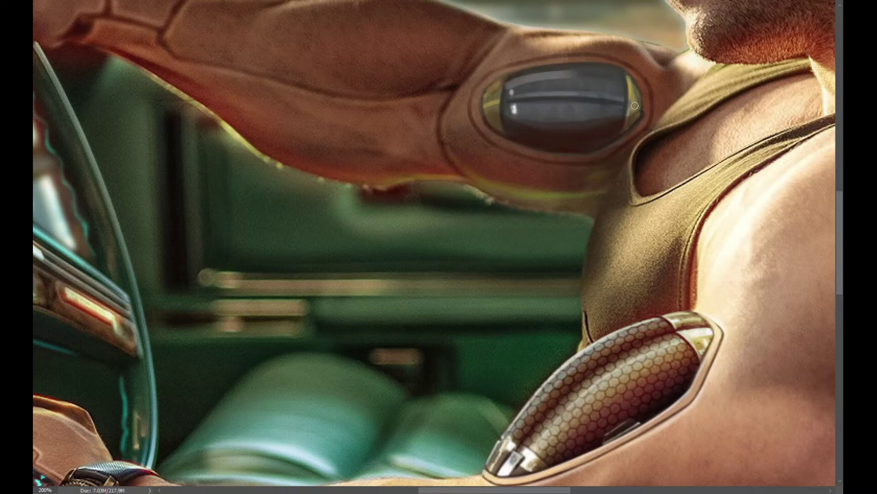
key("ctrl+0")
key("ctrl+1")
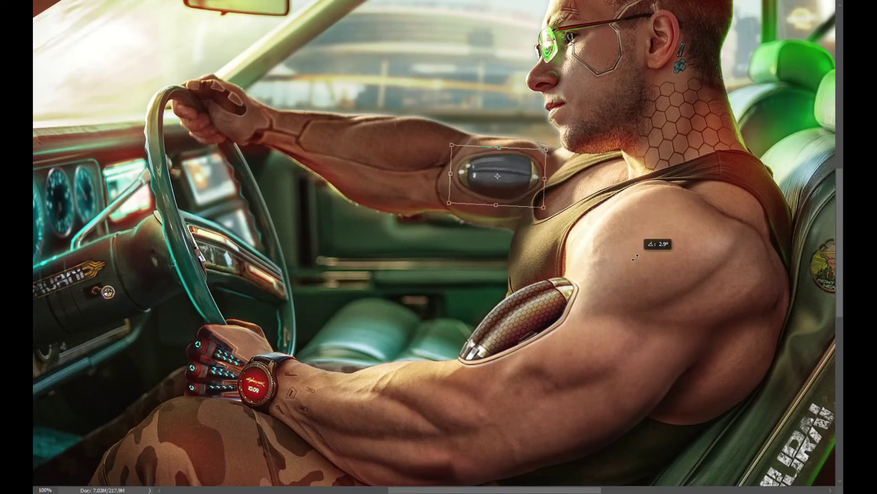
Brush yellow-orange glow along the edges of several neck hexagons, zoomed in close.
scroll(540, 196, "up", 1)
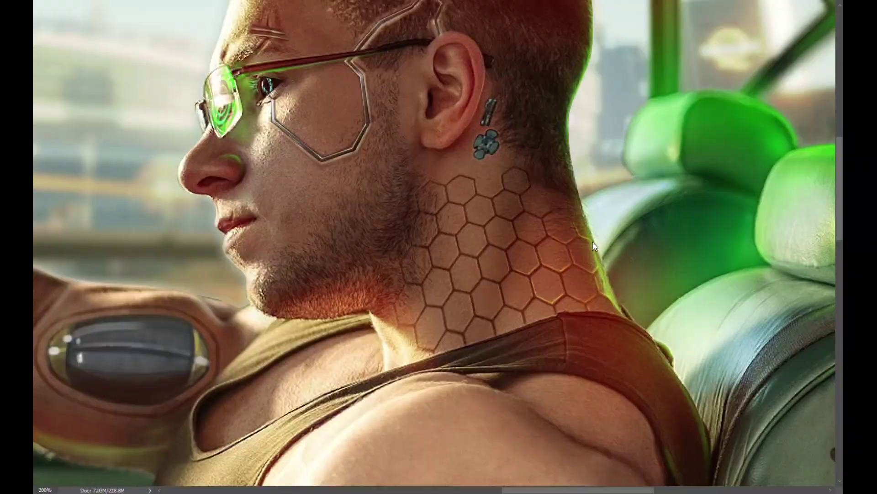
scroll(612, 152, "up", 1)
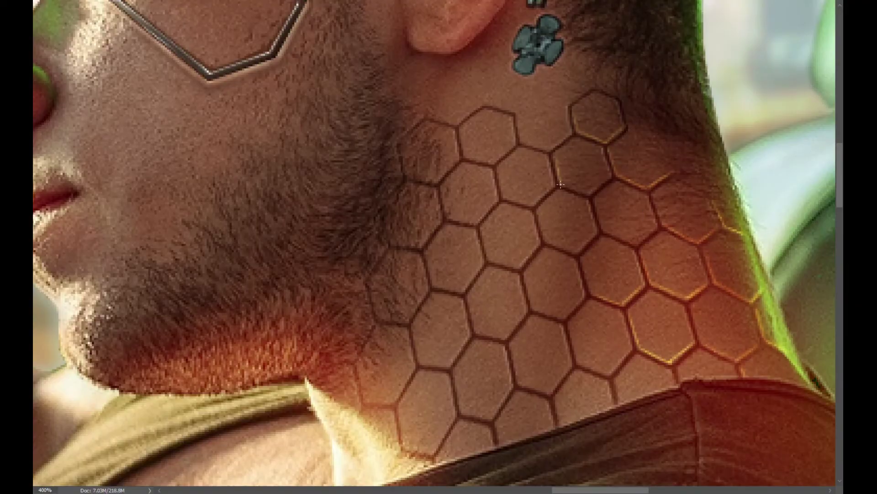
left_click_drag(541, 213, 590, 207)
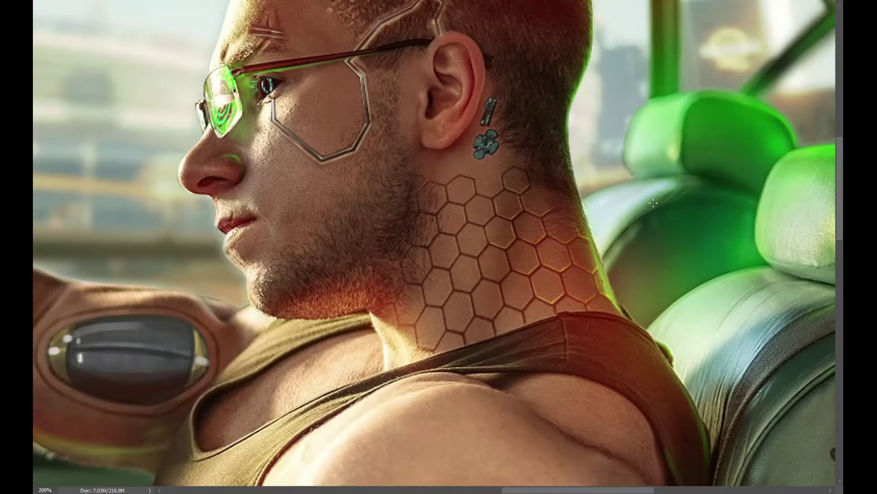
left_click_drag(637, 245, 630, 234)
left_click_drag(594, 187, 577, 339)
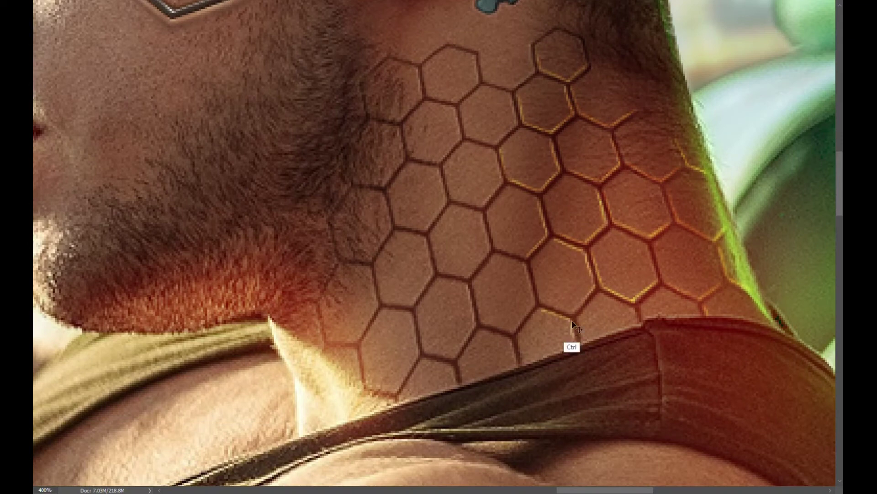
left_click_drag(503, 184, 500, 141)
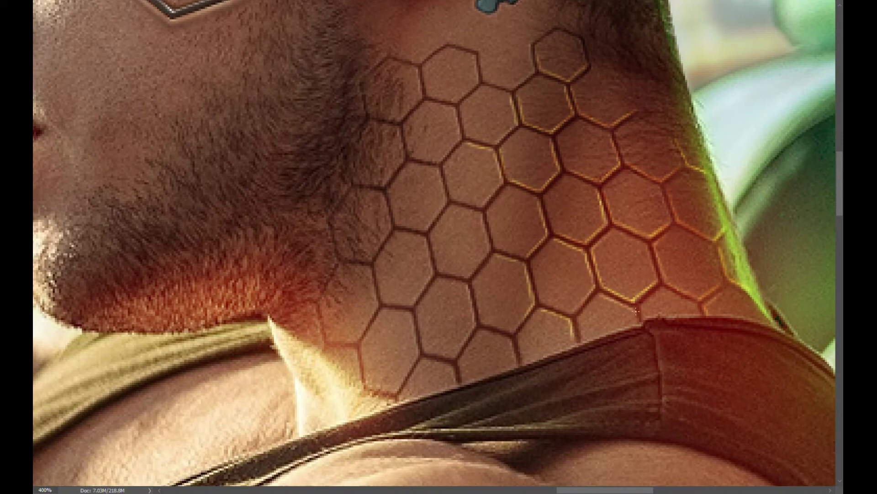
key("ctrl+1")
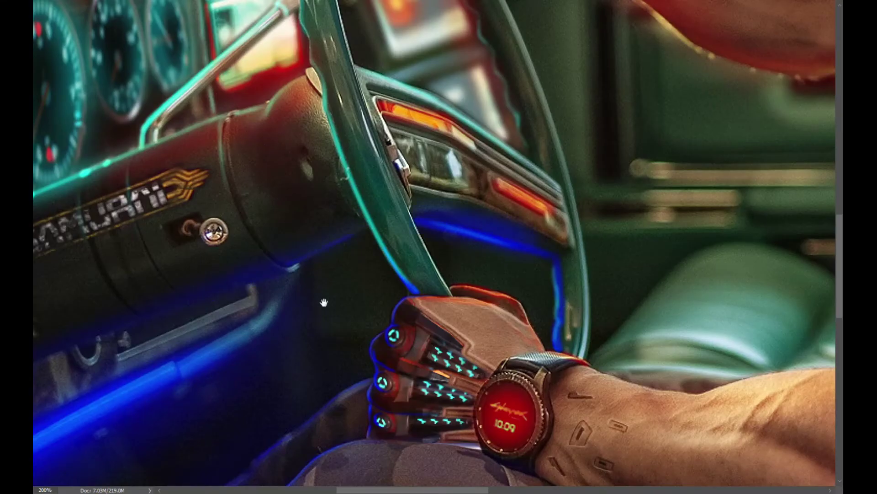
left_click_drag(324, 302, 431, 270)
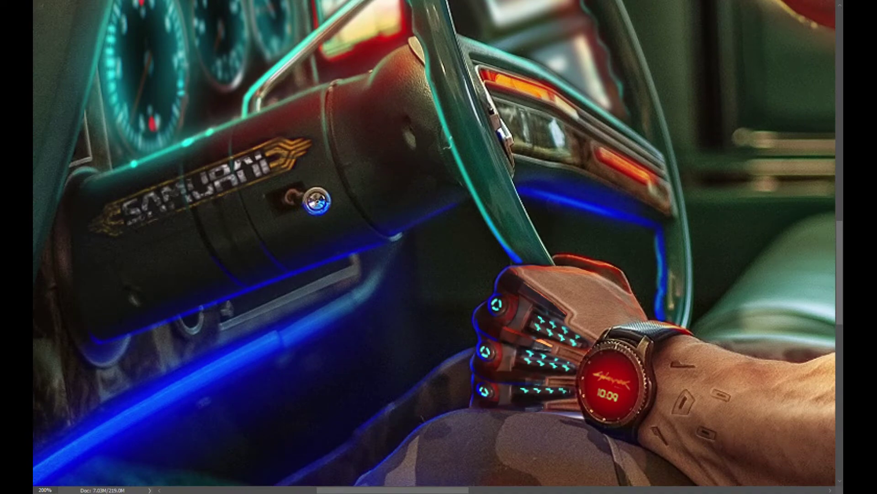
left_click_drag(108, 362, 197, 297)
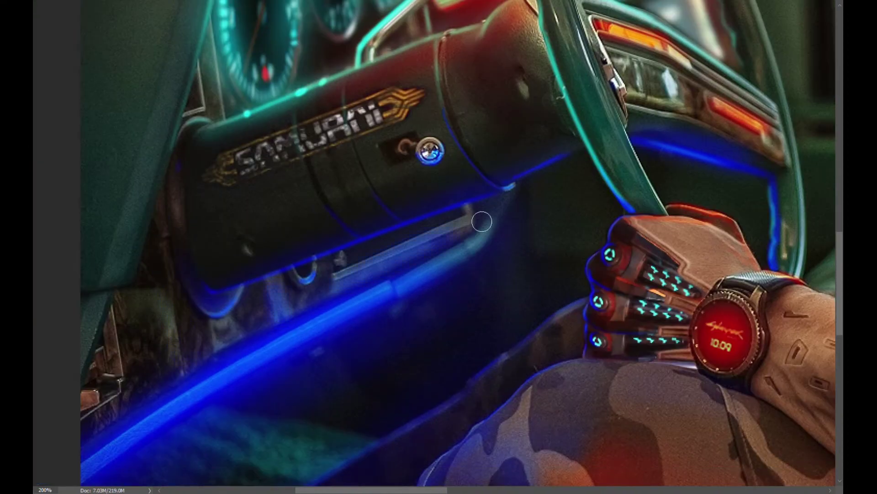
key("ctrl+minus")
key("ctrl+minus")
key("ctrl+minus")
key("ctrl+plus")
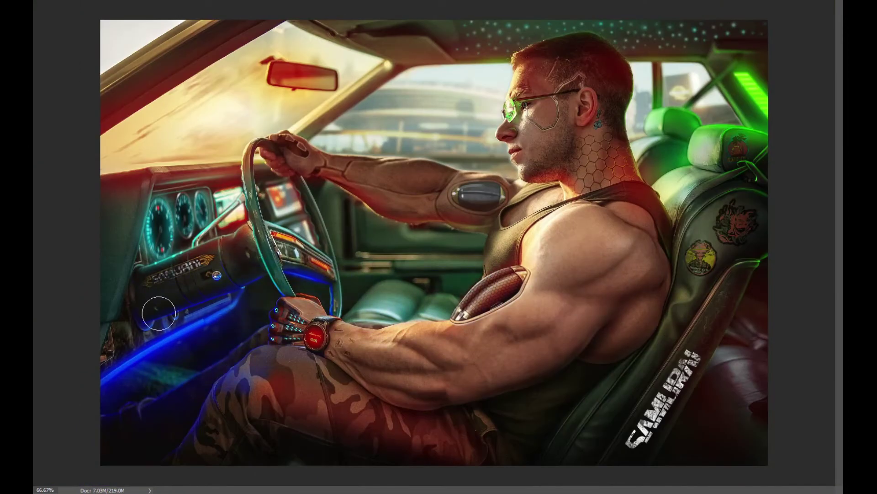
key("ctrl+minus")
key("ctrl+plus")
left_click_drag(658, 272, 613, 320)
key("ctrl+z")
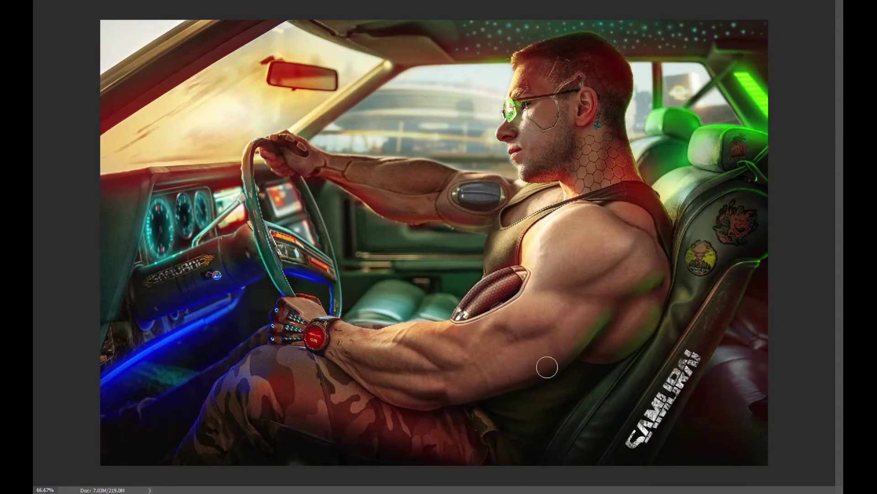
Paint green rim-light strokes along the underside of the upper arm, undoing a stray one.
key("ctrl+plus")
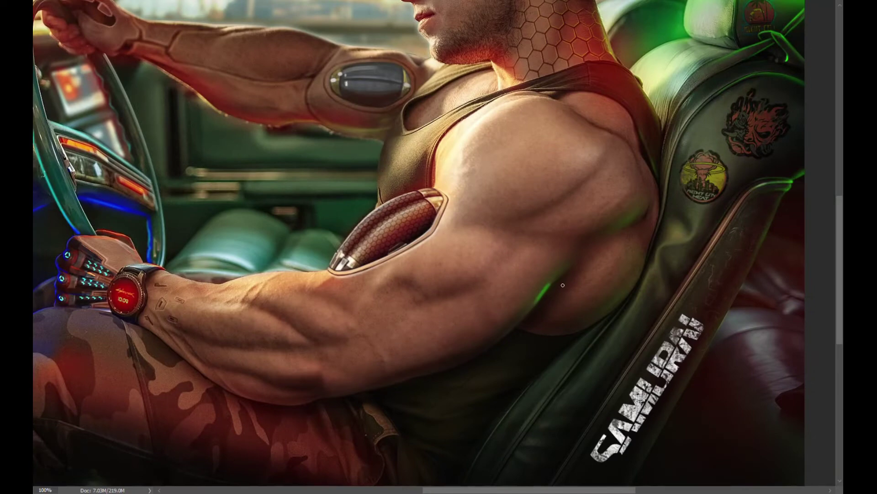
left_click_drag(517, 325, 563, 274)
left_click_drag(609, 236, 646, 216)
left_click_drag(644, 263, 630, 287)
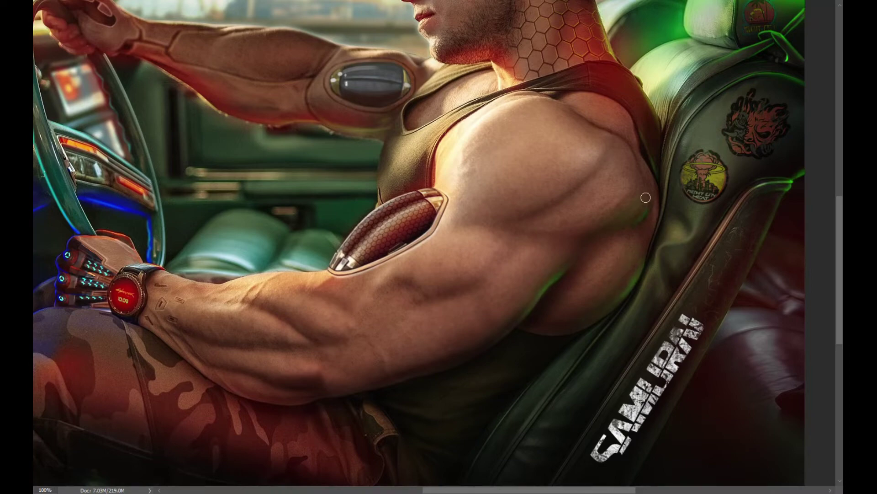
left_click_drag(592, 179, 529, 223)
key("ctrl+z")
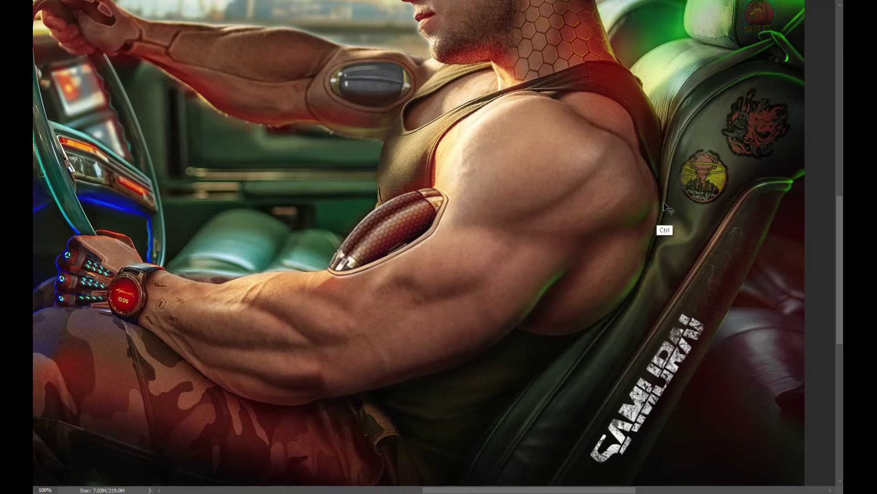
Undo and redo strokes to refine the green glow along the arm's underside.
scroll(684, 292, "down", 3)
scroll(679, 345, "up", 3)
scroll(524, 288, "up", 2)
key("ctrl+z")
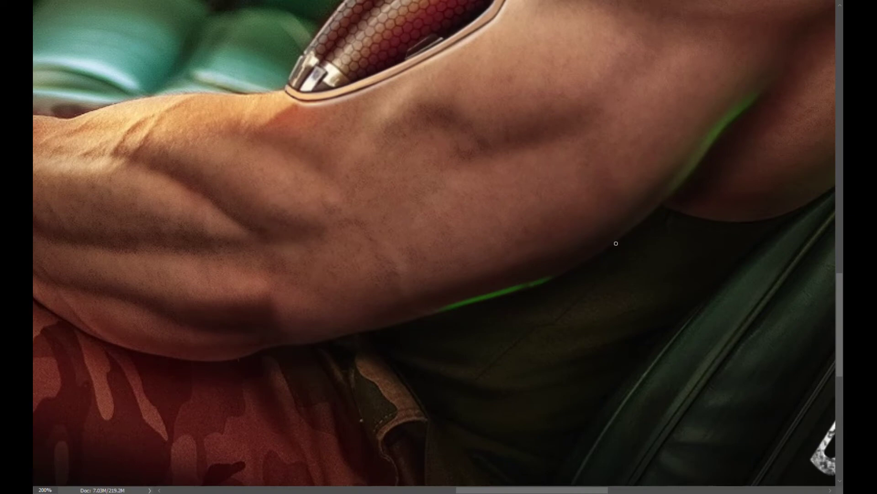
key("ctrl+shift+z")
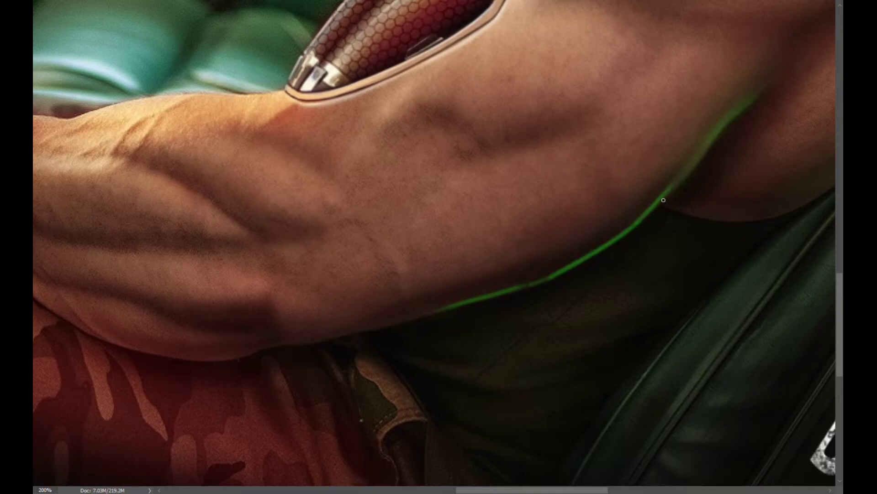
key("ctrl+shift+z")
scroll(778, 147, "down", 3)
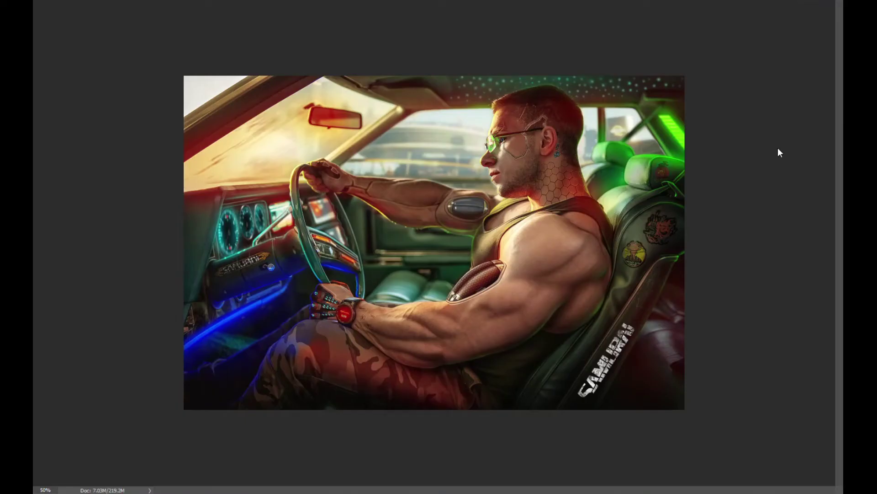
scroll(778, 148, "up", 2)
key("ctrl+shift+z")
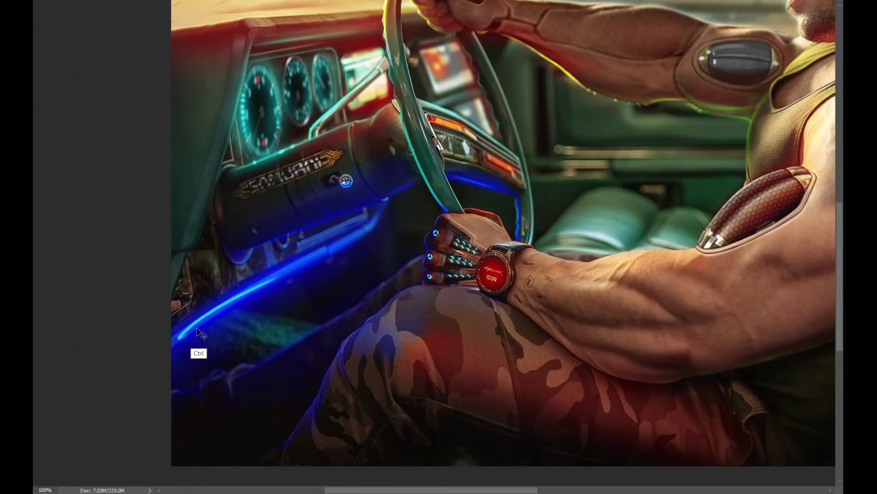
Strengthen the blue glow along the dashboard trim.
scroll(487, 193, "up", 3)
scroll(259, 356, "up", 1)
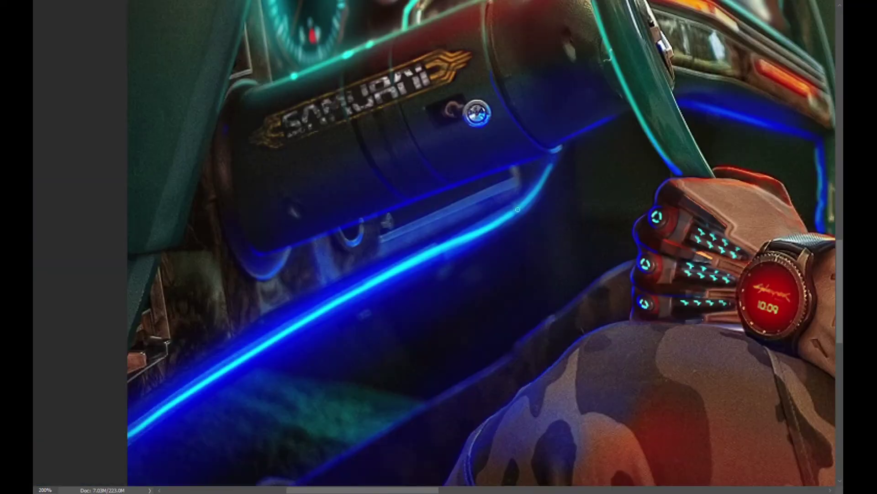
key("ctrl+shift+z")
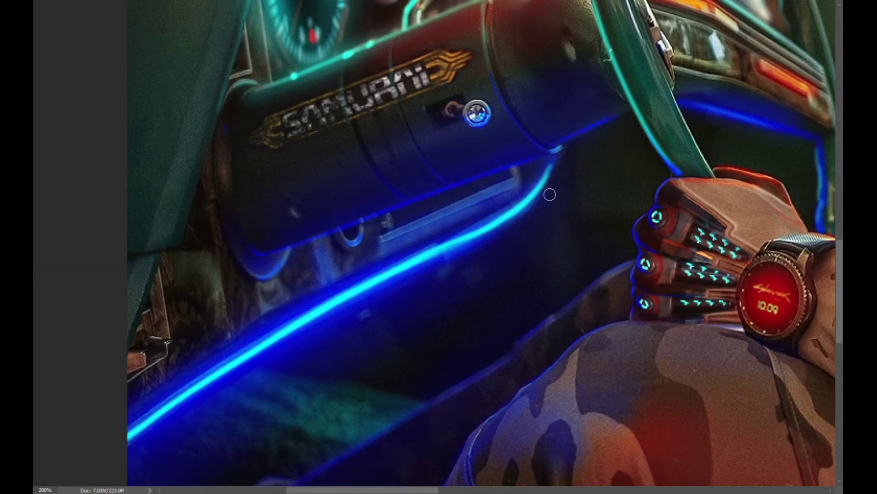
scroll(548, 192, "down", 3)
scroll(509, 326, "up", 2)
scroll(509, 326, "up", 1)
scroll(585, 221, "down", 5)
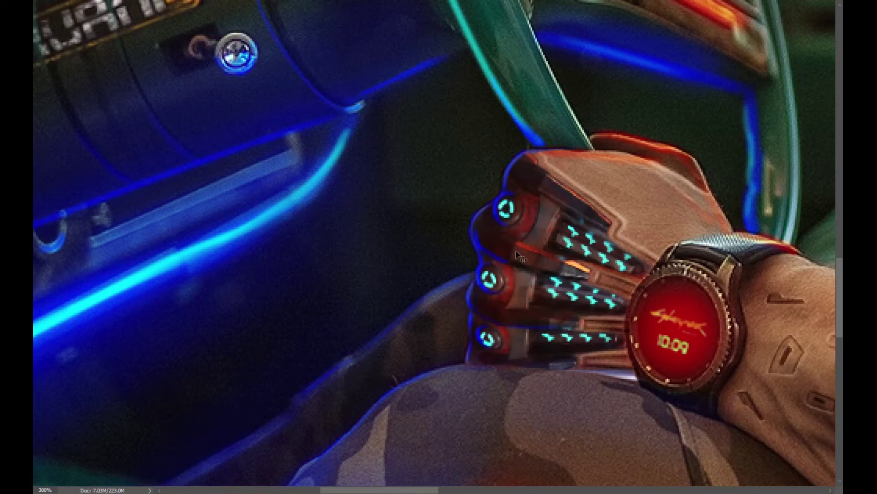
Paint a cyan glowing rim along the top of the camo trouser leg toward the hand.
key("ctrl+plus")
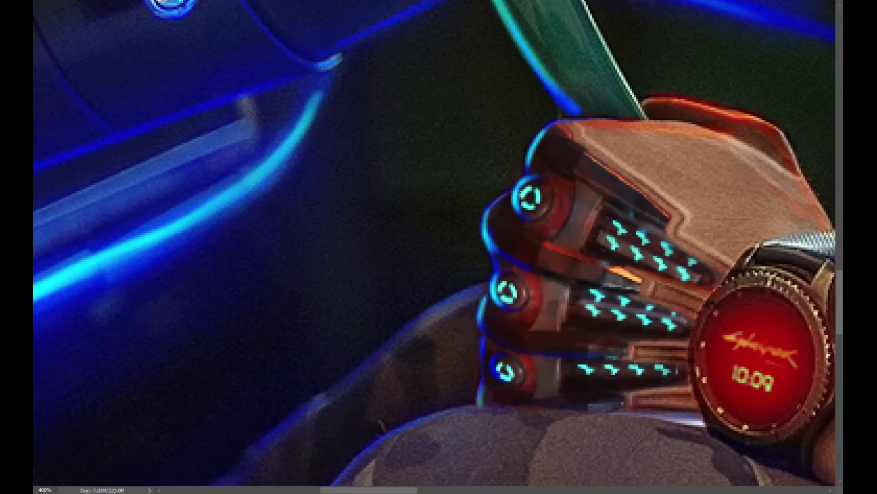
key("ctrl+0")
key("ctrl+plus")
key("ctrl+plus")
left_click_drag(352, 299, 530, 249)
mouse_move(395, 257)
left_mouse_down()
mouse_move(315, 326)
mouse_move(305, 279)
left_mouse_up()
key("ctrl+0")
key("ctrl+plus")
key("ctrl+plus")
key("ctrl+plus")
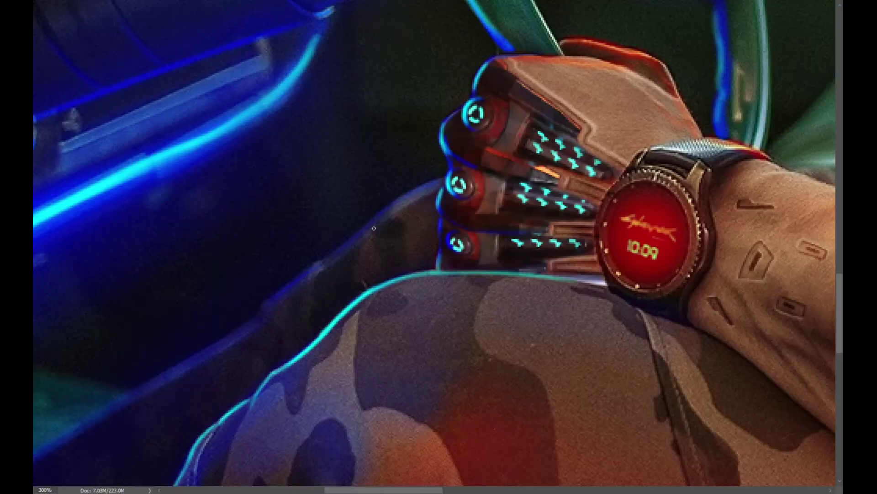
key("ctrl+minus")
key("ctrl+minus")
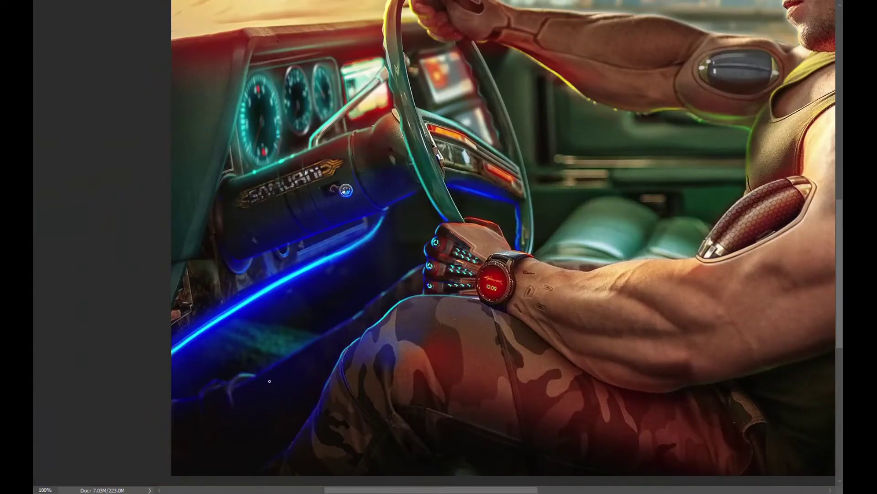
Paint light yellow-green glow along the upper steering wheel rim.
key("ctrl+0")
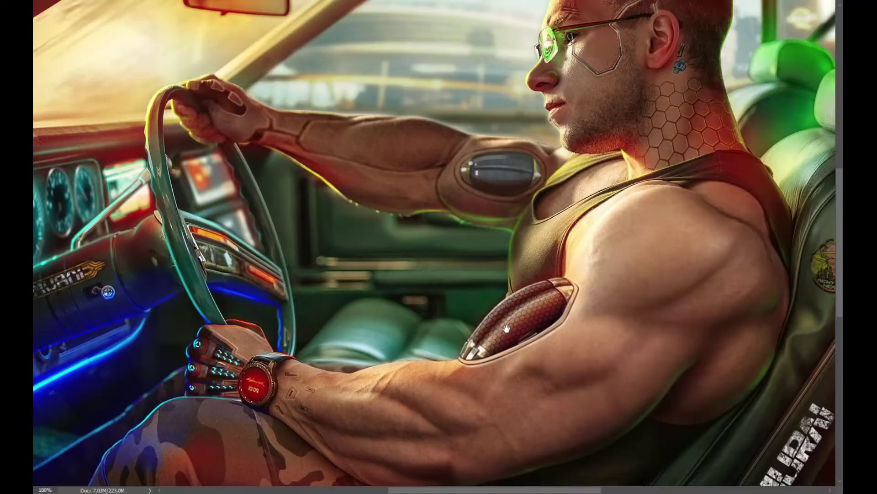
key("ctrl+1")
key("ctrl+0")
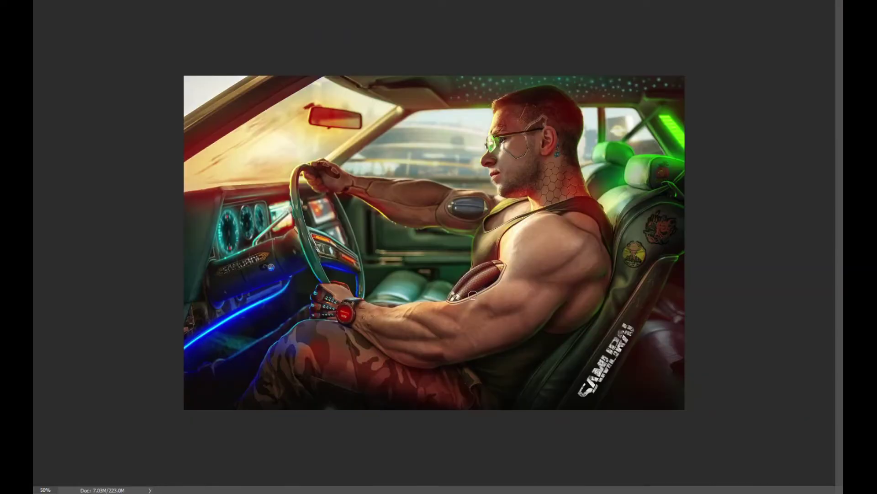
scroll(268, 259, "up", 3)
scroll(269, 269, "up", 5)
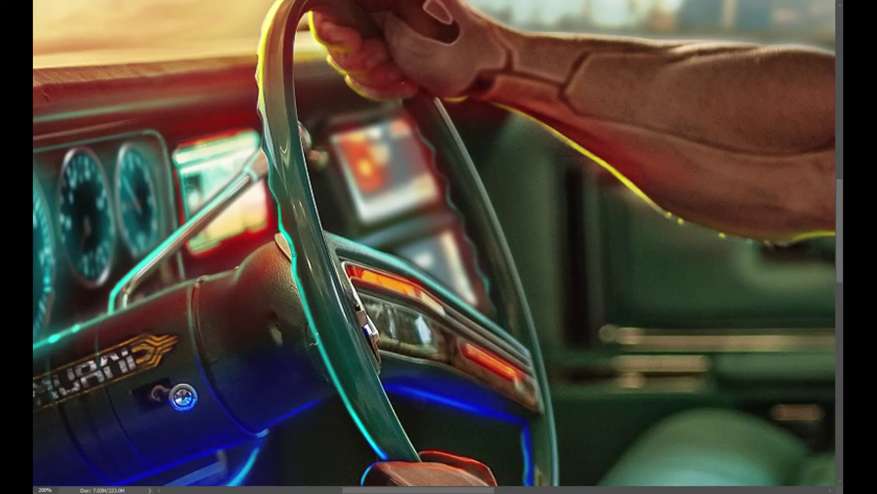
scroll(315, 292, "down", 3)
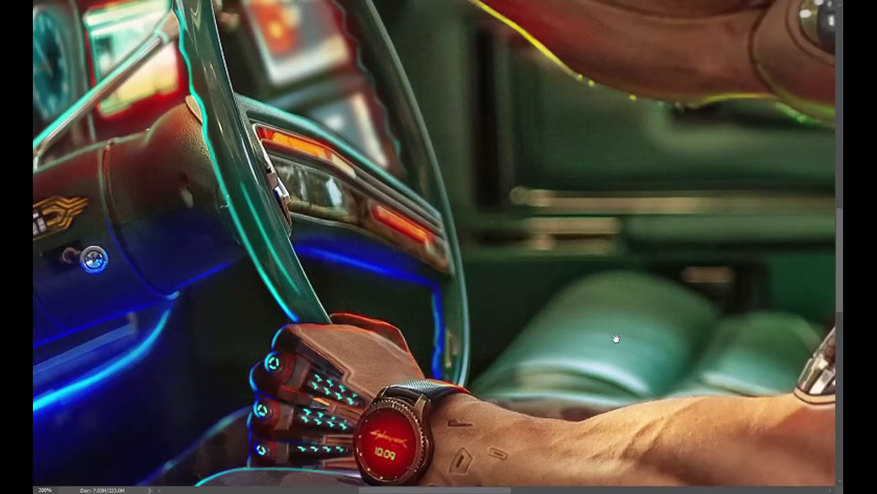
scroll(320, 274, "up", 3)
scroll(325, 255, "up", 1)
scroll(521, 367, "down", 5)
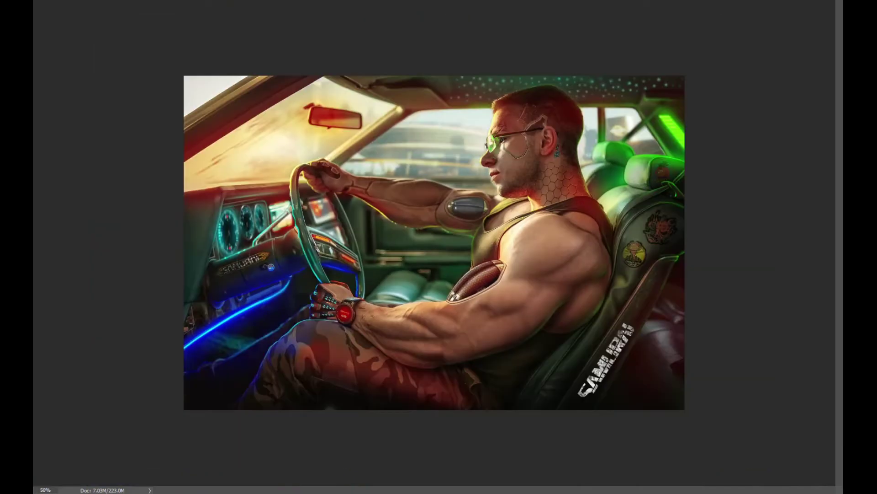
scroll(508, 253, "up", 3)
scroll(509, 252, "up", 2)
key("ctrl")
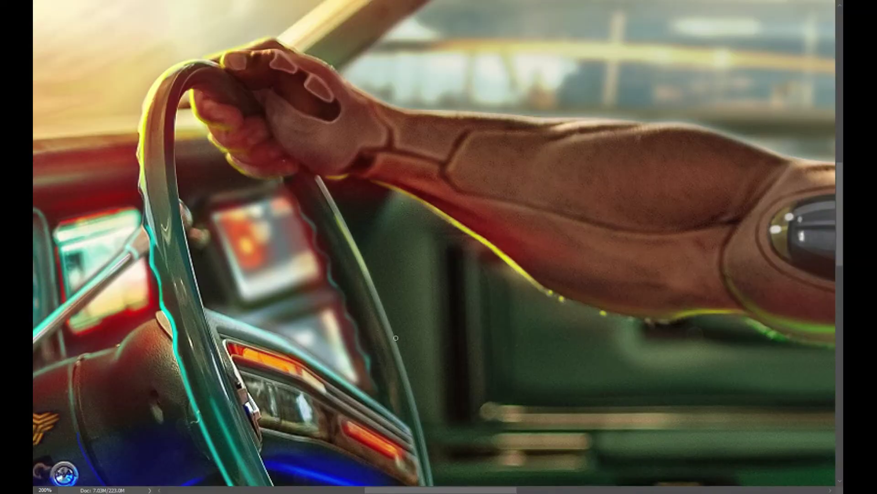
left_click_drag(336, 201, 351, 236)
left_click_drag(373, 280, 408, 382)
Extend the yellow-green glow further along the steering wheel rim.
scroll(415, 331, "down", 3)
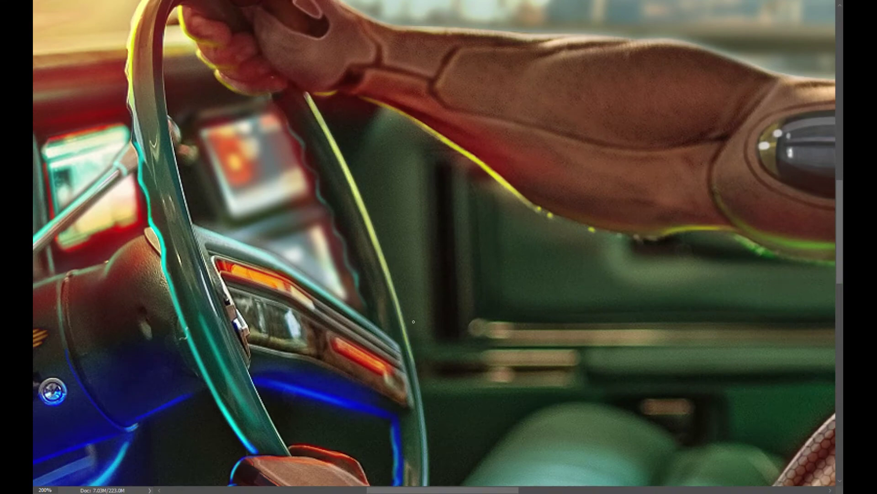
scroll(430, 394, "down", 5)
left_click_drag(404, 293, 390, 203)
scroll(390, 207, "up", 5)
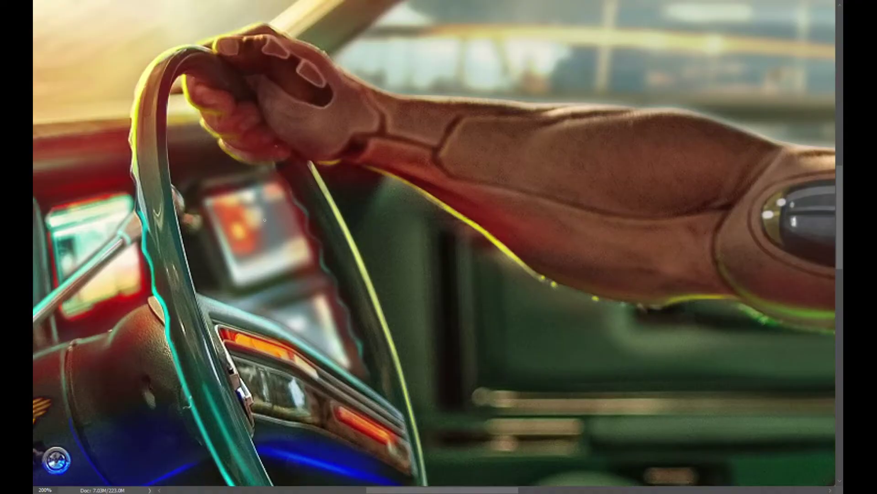
scroll(455, 297, "up", 2)
scroll(510, 412, "down", 4)
scroll(507, 408, "up", 2)
key("ctrl+1")
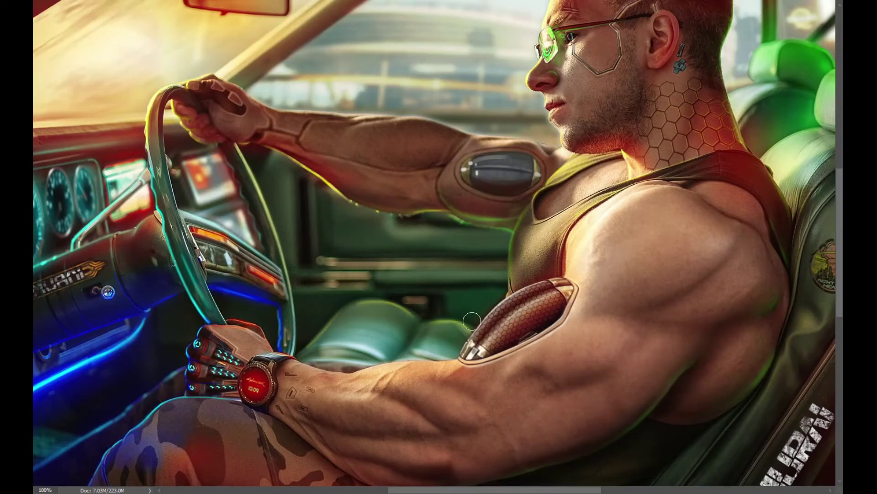
scroll(570, 236, "down", 5)
scroll(570, 236, "up", 5)
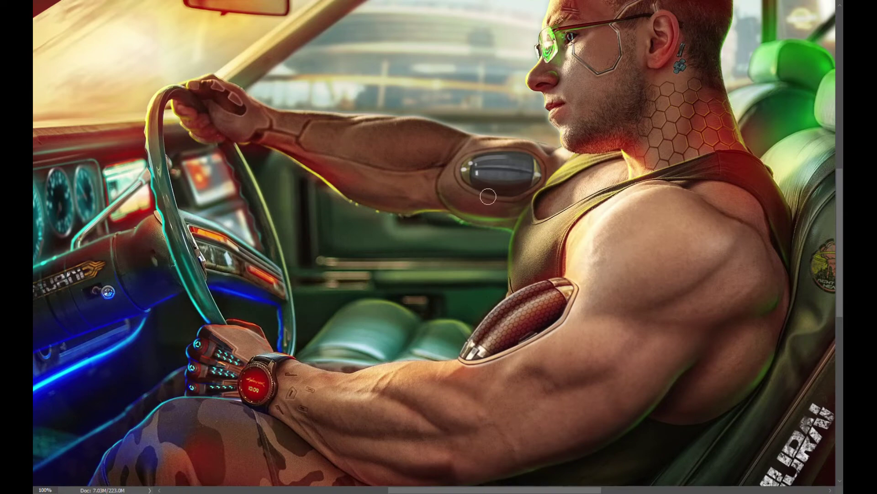
key("ctrl+0")
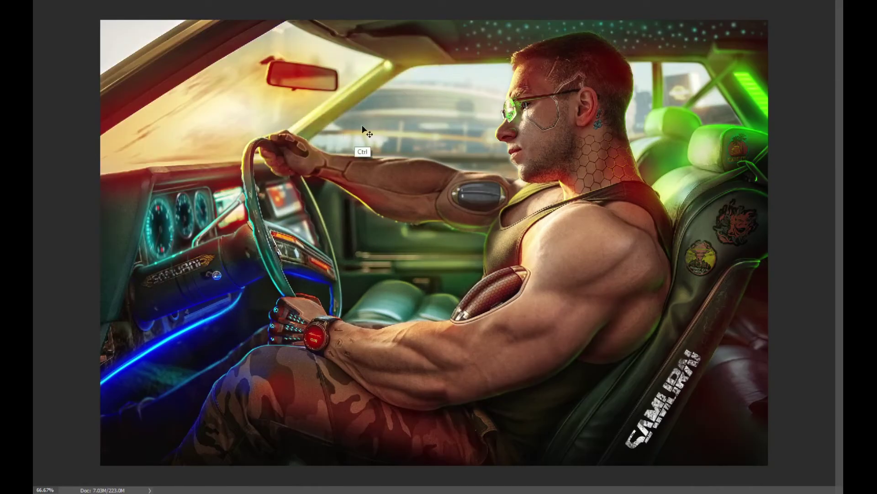
Brighten the windshield pillar and the mirror's top edge with greenish light using a larger brush.
left_click_drag(114, 73, 193, 32)
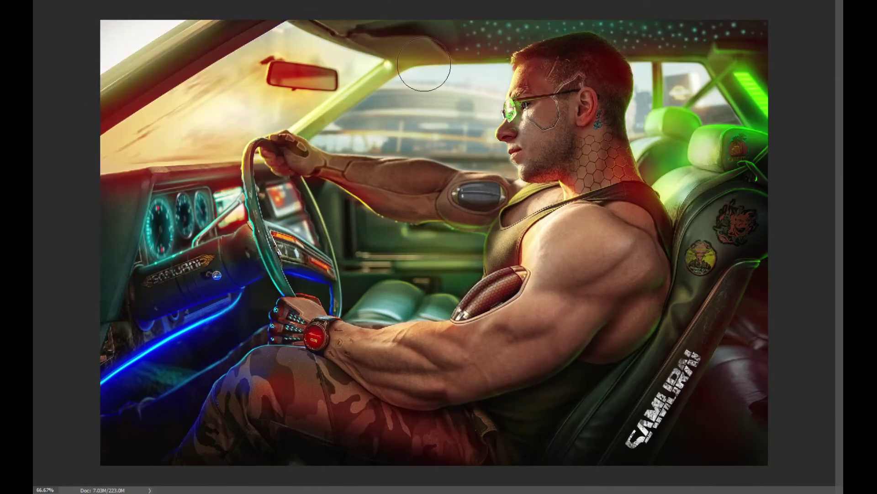
key("bracketright")
key("bracketright")
key("bracketright")
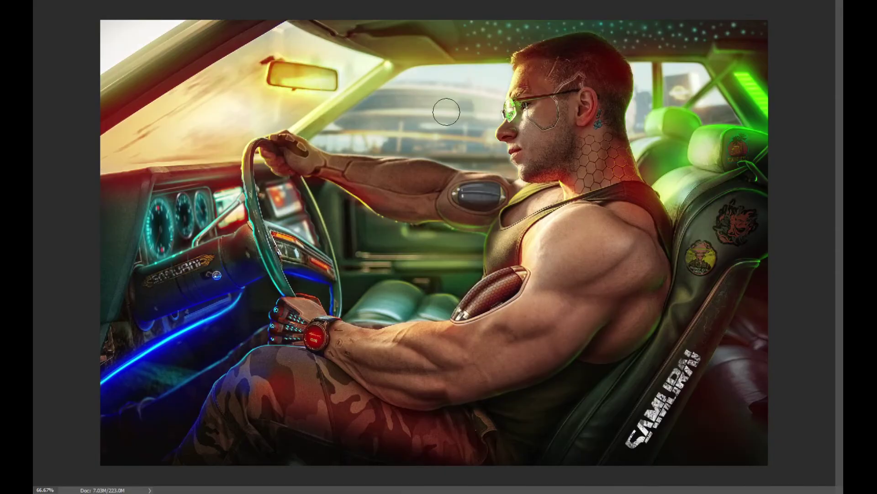
scroll(446, 111, "up", 3)
mouse_move(327, 224)
left_mouse_down()
mouse_move(258, 182)
mouse_move(187, 224)
left_mouse_up()
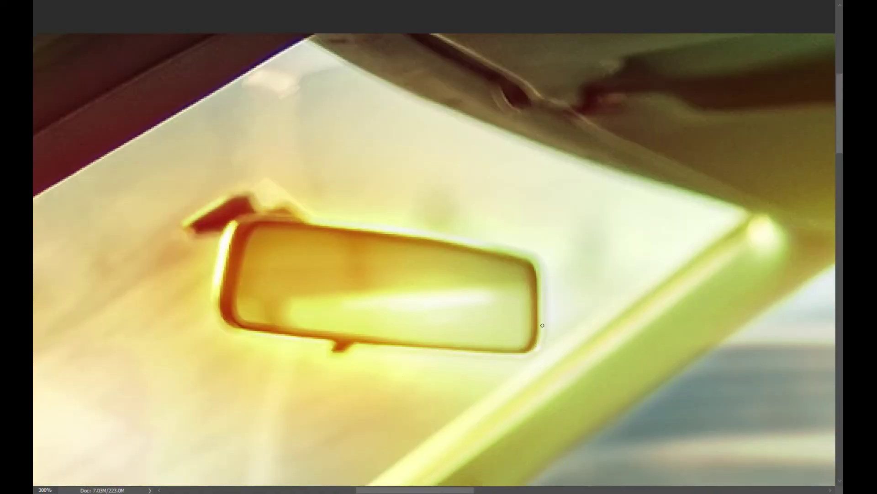
Add light highlights along the forearm's upper edge and the upper-arm capsule.
scroll(530, 260, "down", 5)
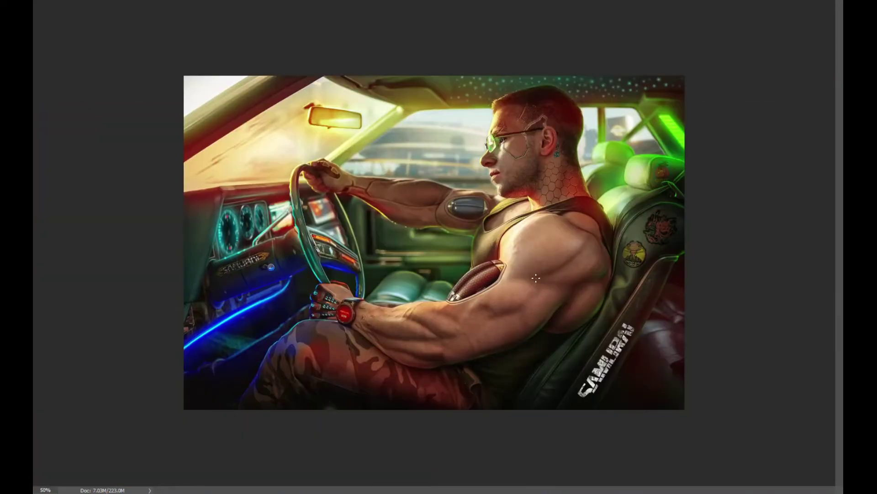
scroll(536, 277, "up", 1)
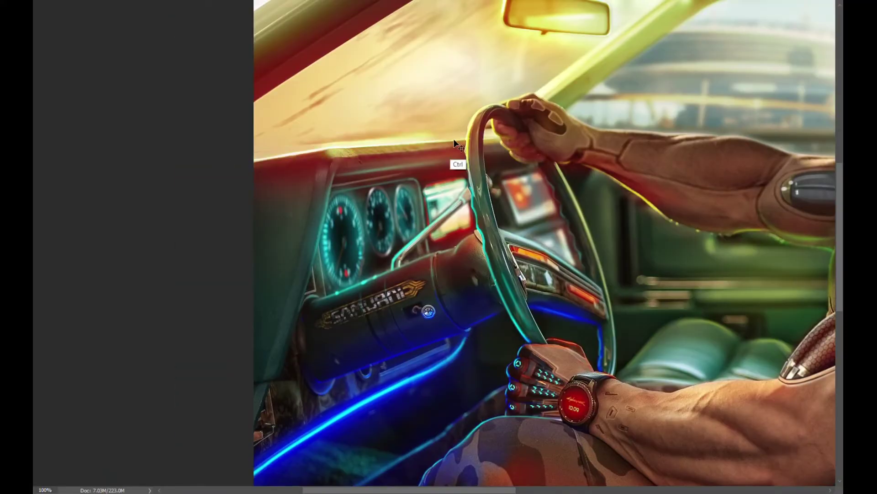
scroll(517, 130, "down", 2)
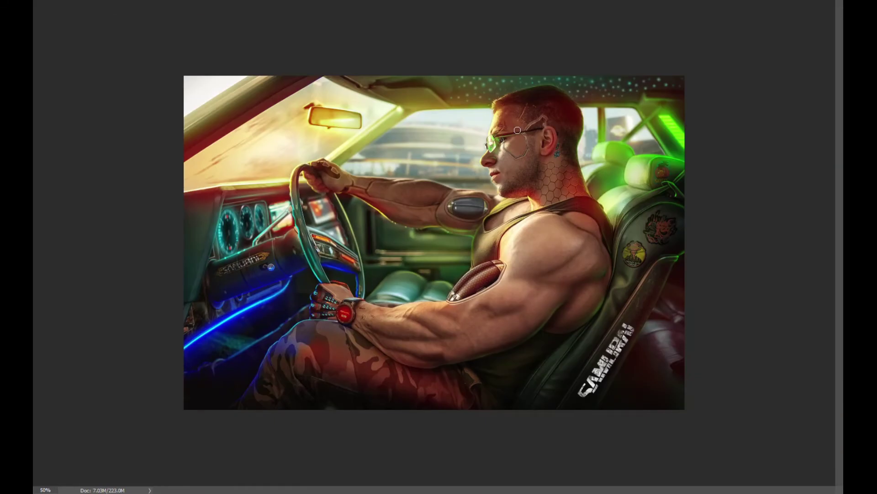
scroll(518, 130, "up", 1)
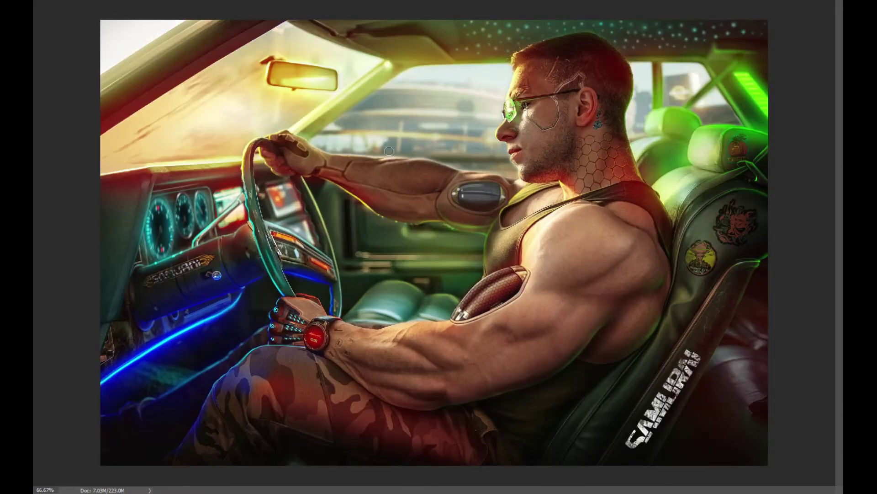
scroll(368, 330, "up", 2)
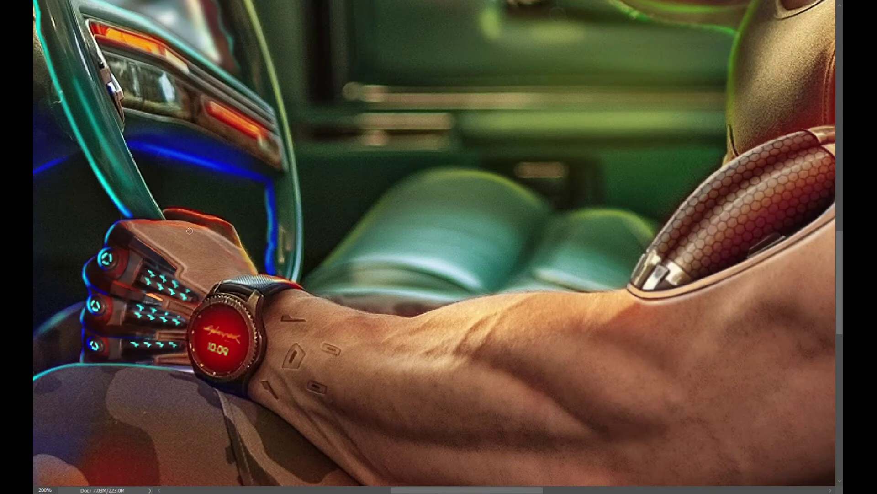
left_click_drag(456, 301, 614, 306)
left_click_drag(434, 340, 508, 274)
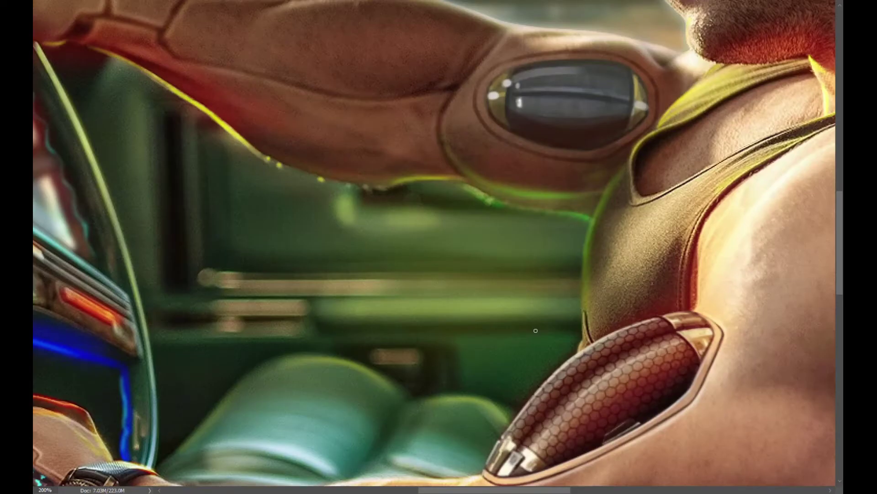
left_click_drag(270, 409, 472, 303)
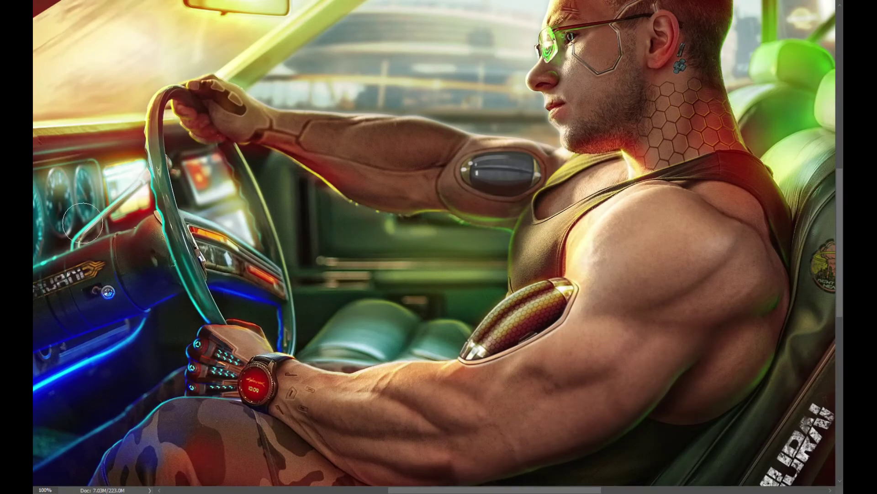
key("ctrl+minus")
key("ctrl+minus")
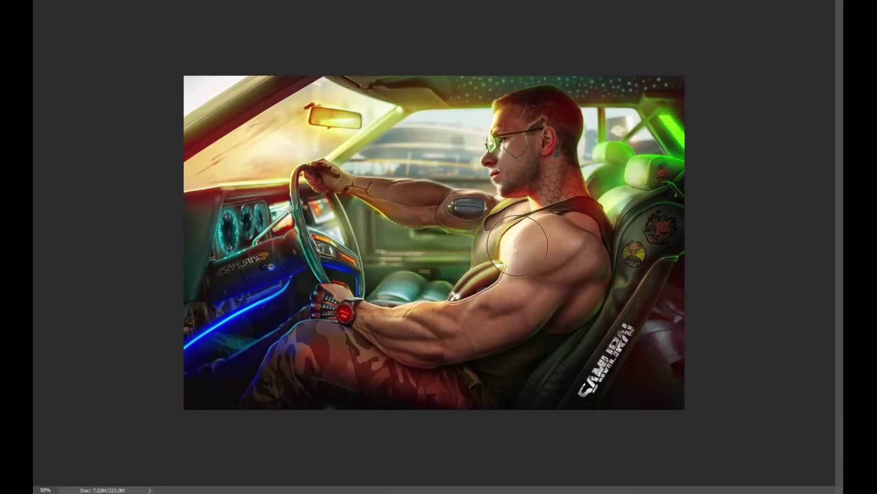
Zoom around the dashboard, steering wheel and arm to review the composite.
key("ctrl+plus")
key("ctrl+plus")
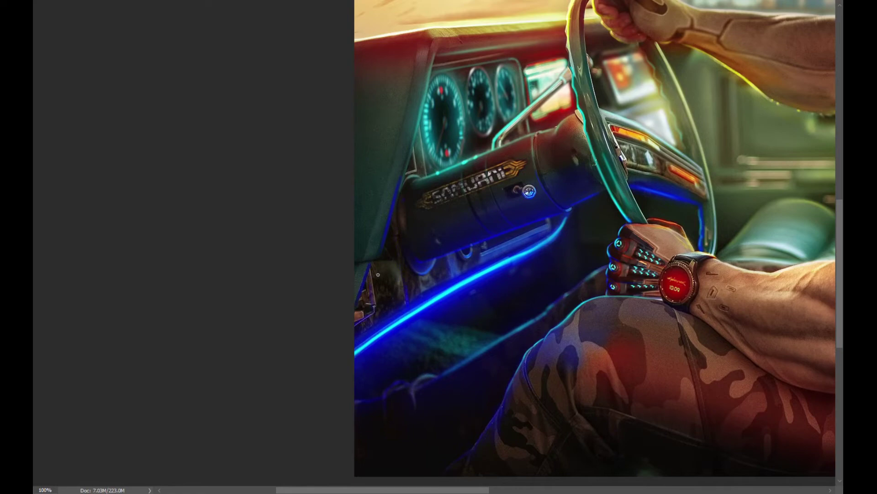
key("ctrl+minus")
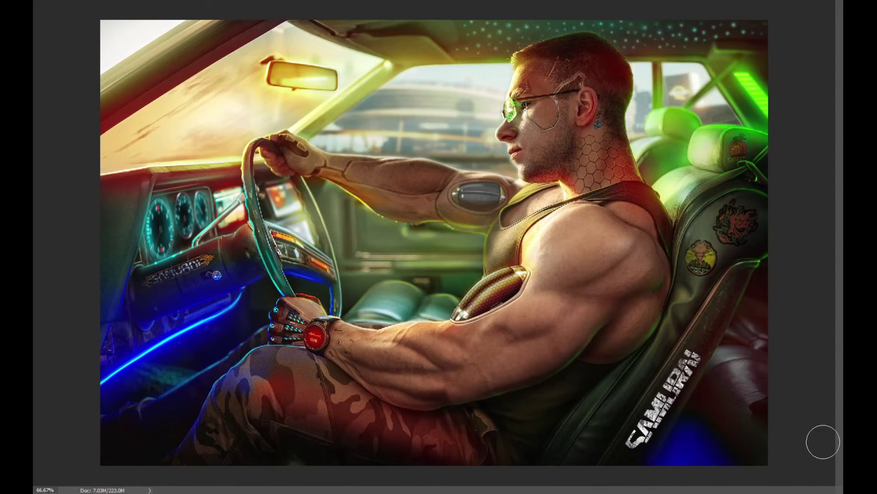
key("ctrl+plus")
scroll(616, 368, "down", 4)
scroll(615, 369, "right", 4)
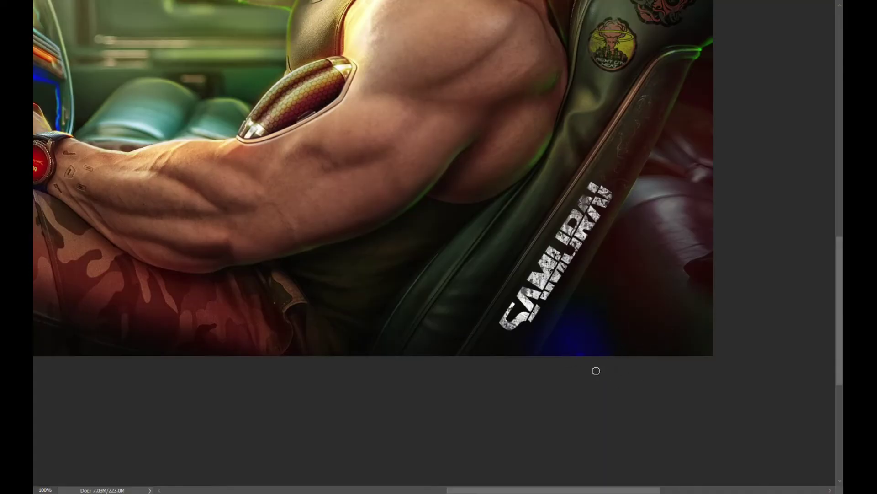
scroll(578, 293, "up", 1)
scroll(615, 286, "up", 1)
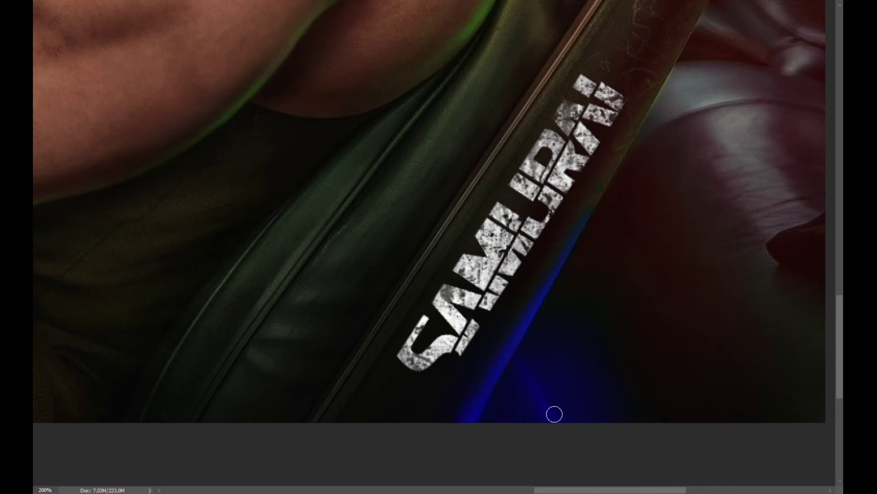
key("ctrl+1")
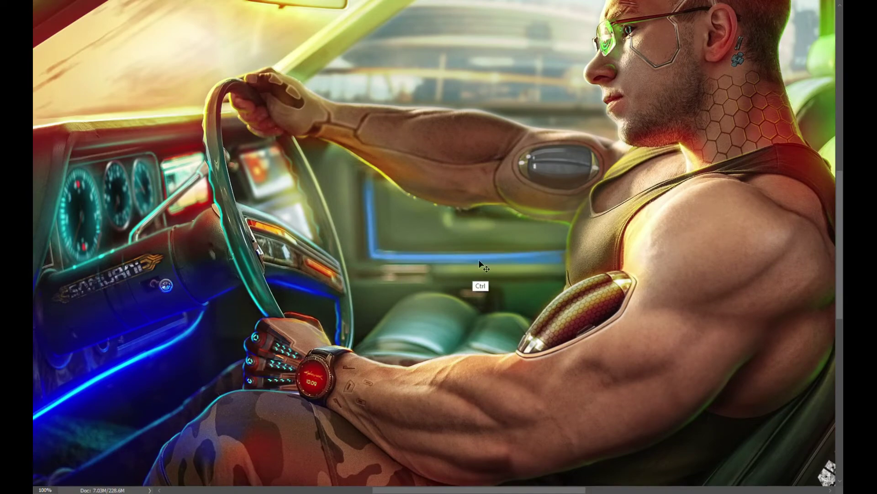
key("ctrl+plus")
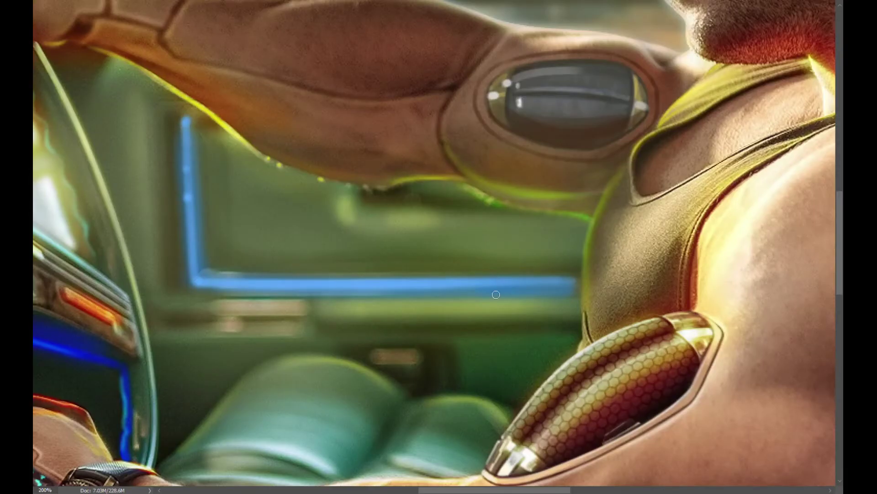
key("ctrl+minus")
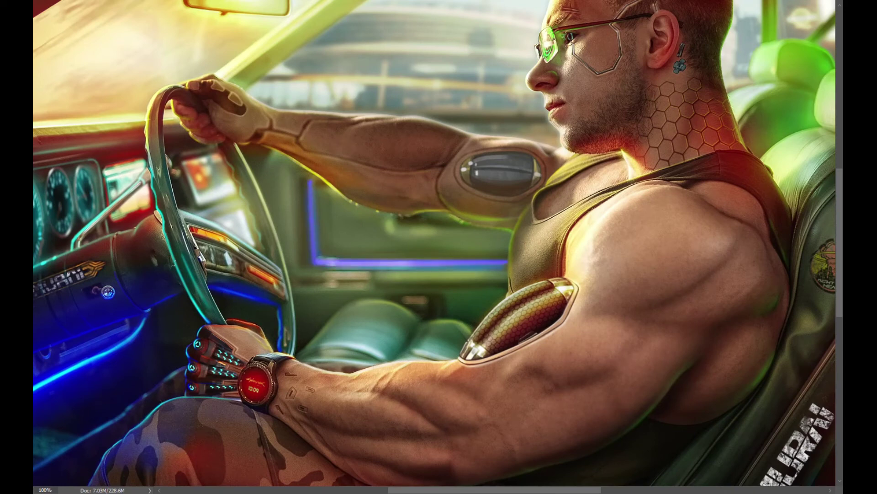
key("ctrl+minus")
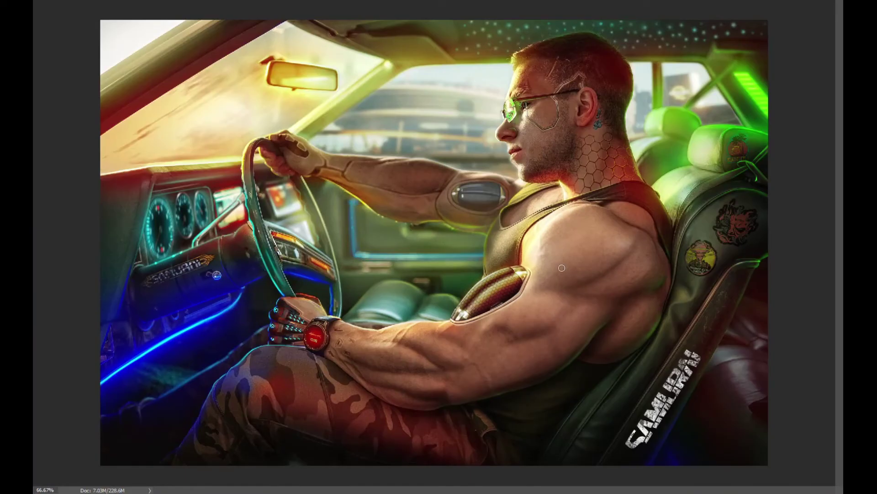
With an enlarged dark brush, paint over the green glow along the bottom edge.
scroll(297, 411, "up", 3)
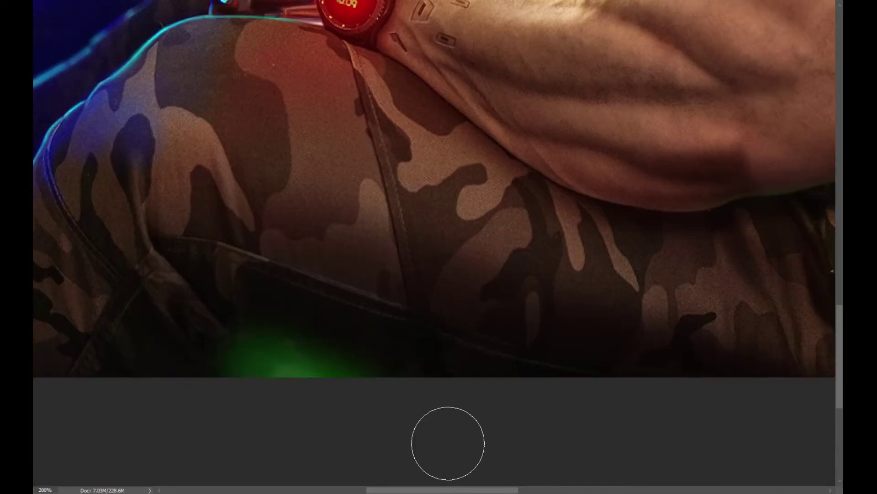
scroll(245, 360, "down", 2)
scroll(447, 385, "down", 2)
scroll(317, 391, "up", 2)
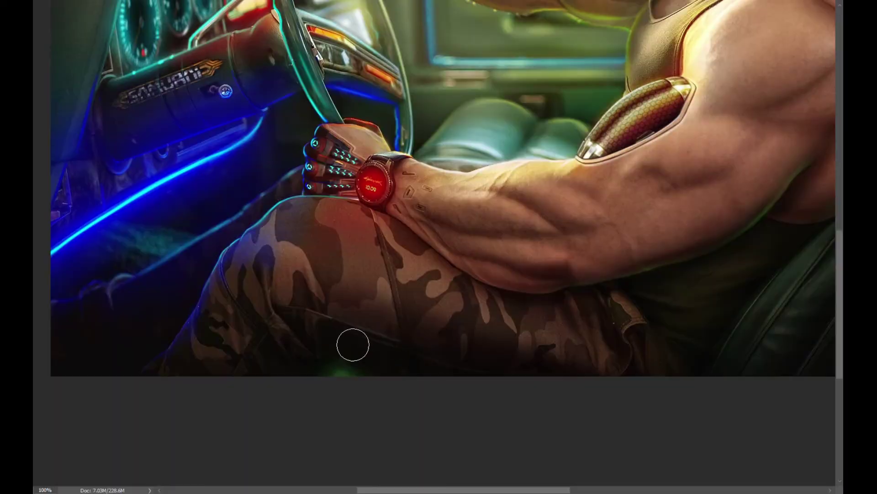
key("]")
key("]")
key("]")
scroll(320, 407, "up", 1)
key("]")
key("]")
key("]")
scroll(503, 438, "down", 2)
left_click_drag(196, 411, 407, 411)
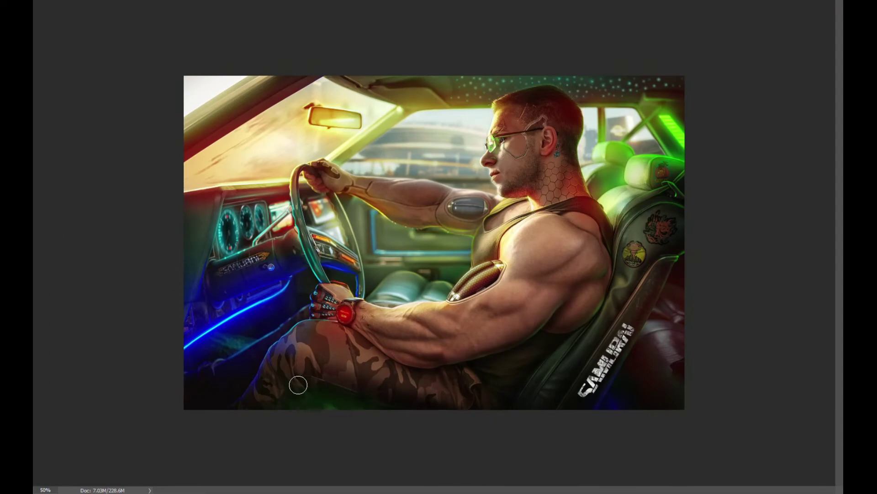
scroll(473, 364, "up", 4)
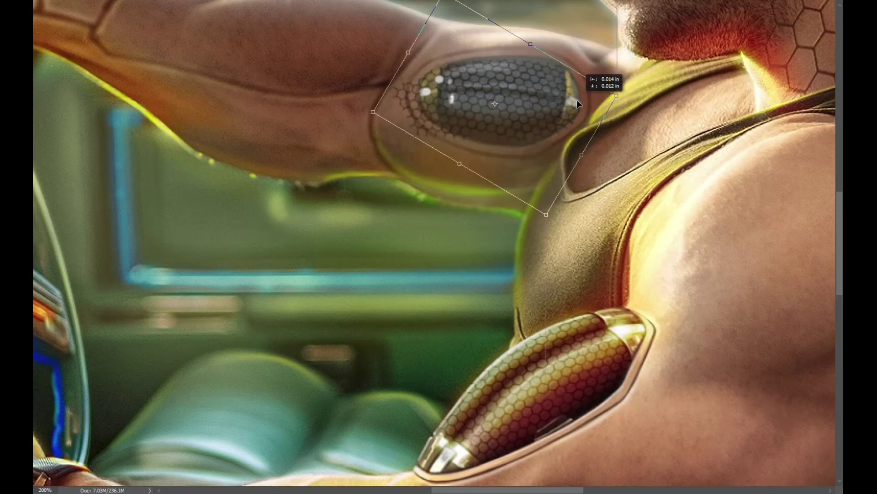
Position the honeycomb over the upper-arm pod, erase skin spill and warp it to the curve.
left_click_drag(569, 160, 586, 201)
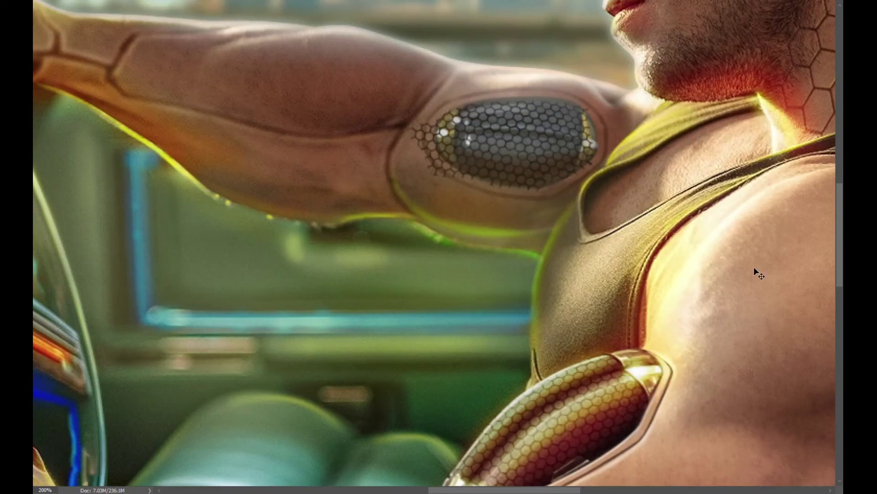
left_click_drag(405, 158, 438, 194)
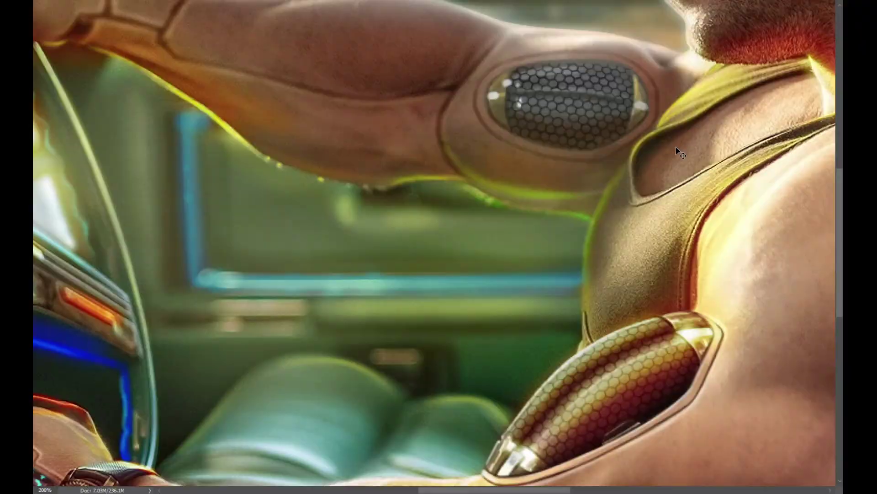
left_click_drag(675, 147, 543, 256)
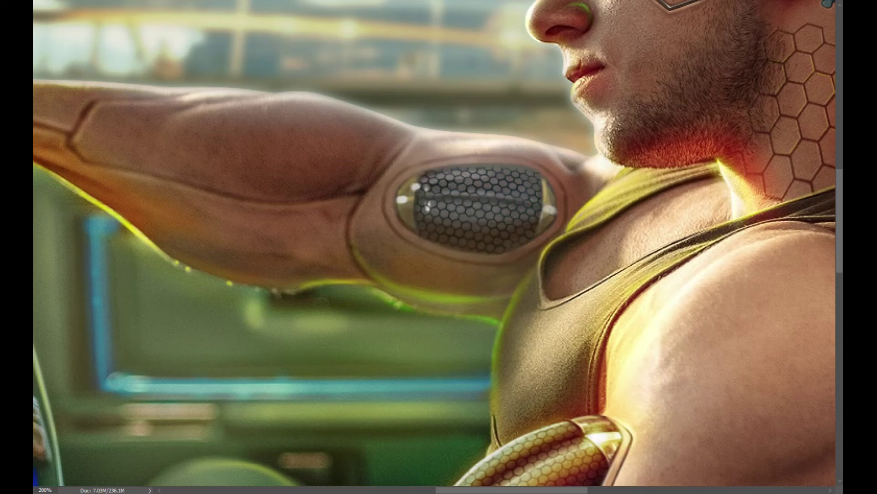
left_click_drag(509, 176, 544, 168)
key("Return")
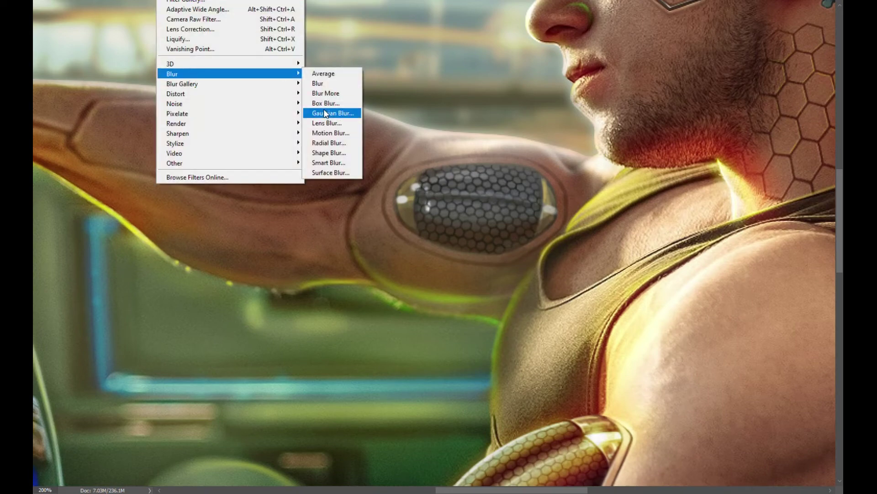
Soften the honeycomb with a Gaussian Blur and inspect the arm pod at several zooms.
left_click(353, 113)
left_click(750, 287)
left_click_drag(698, 279, 575, 445)
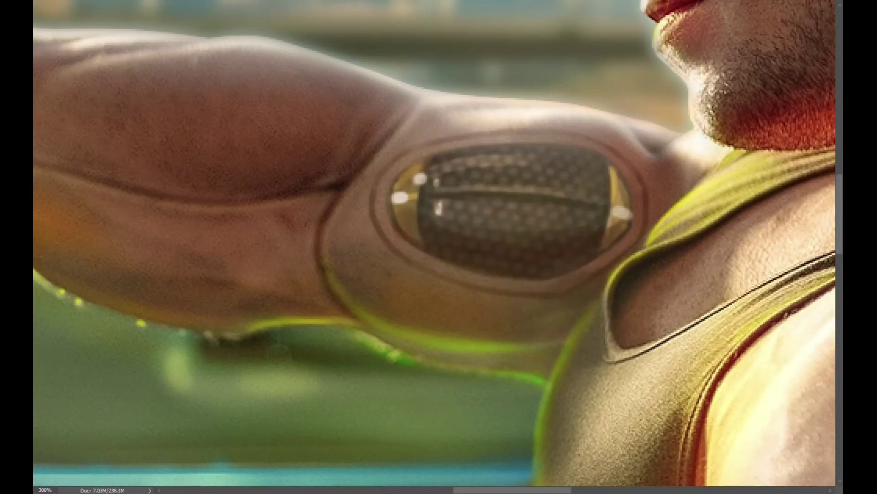
key("ctrl+1")
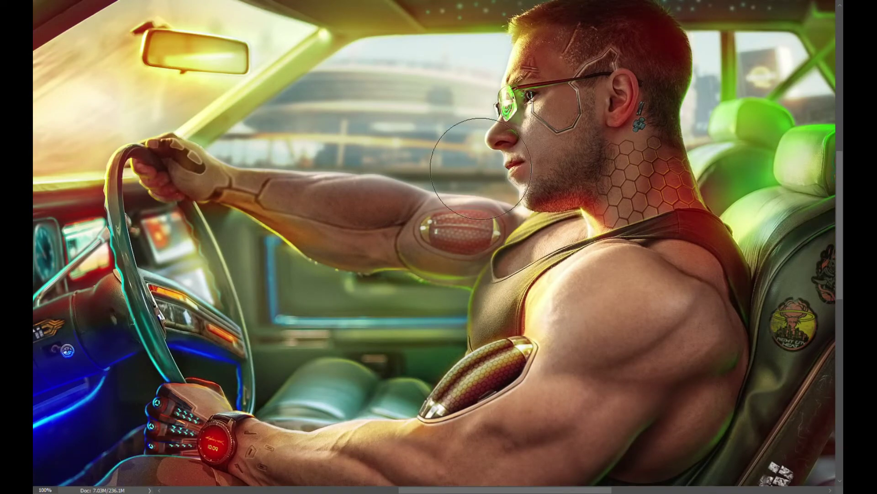
key("ctrl+plus")
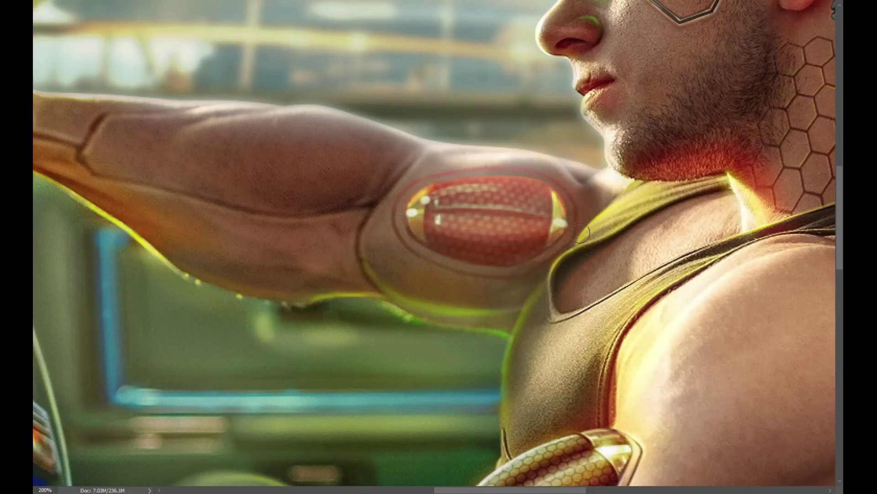
key("ctrl+minus")
key("ctrl+plus")
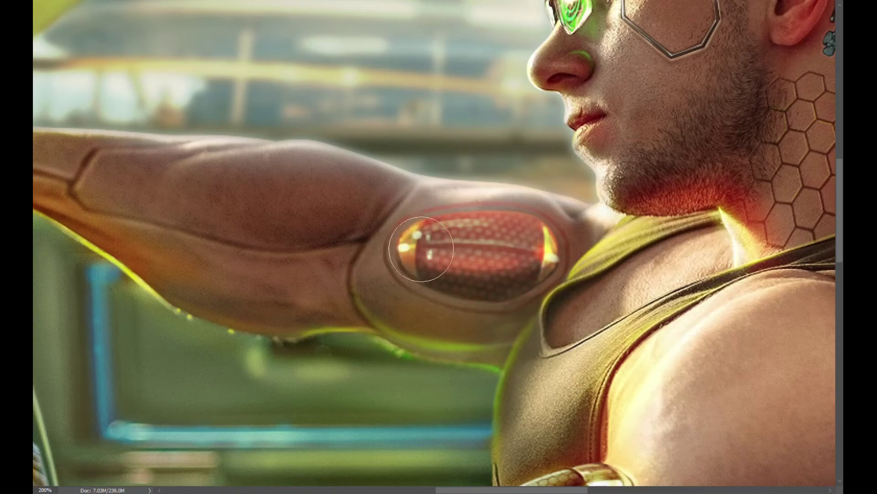
key("ctrl+0")
key("ctrl+plus")
key("ctrl+plus")
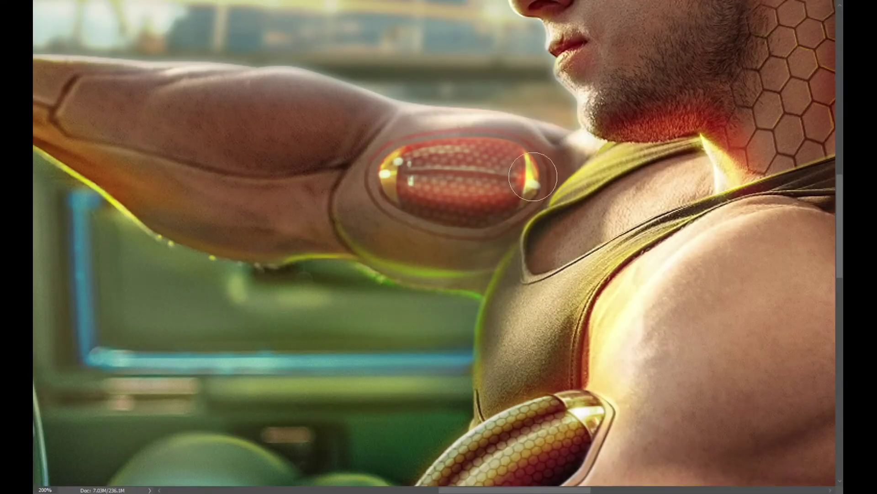
scroll(419, 255, "up", 1)
key("ctrl+0")
key("ctrl+plus")
key("ctrl+plus")
key("ctrl+plus")
key("ctrl+0")
key("ctrl+plus")
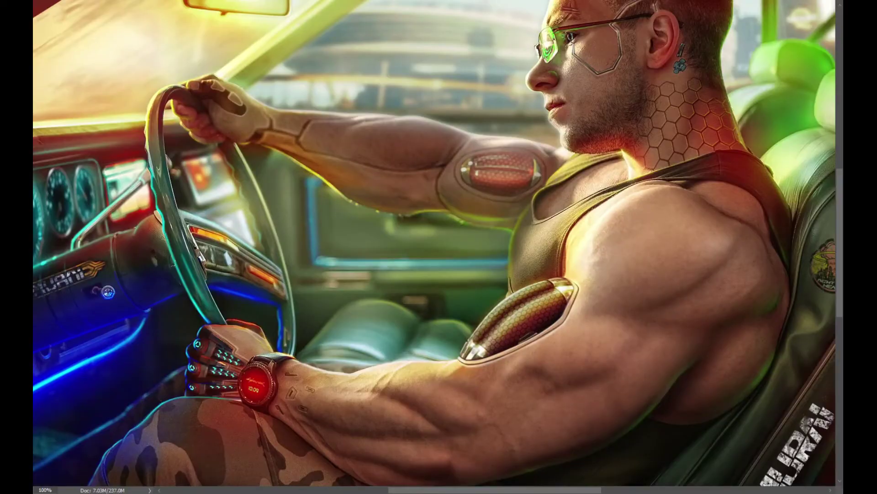
Paint a bright haze over the windshield and rear window with soft light strokes.
key("ctrl+plus")
key("ctrl+plus")
key("ctrl+0")
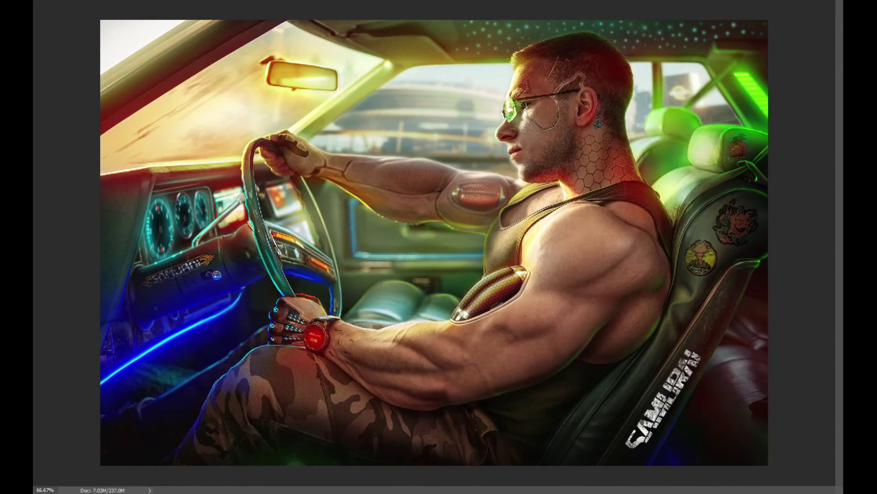
key("ctrl+plus")
key("ctrl+plus")
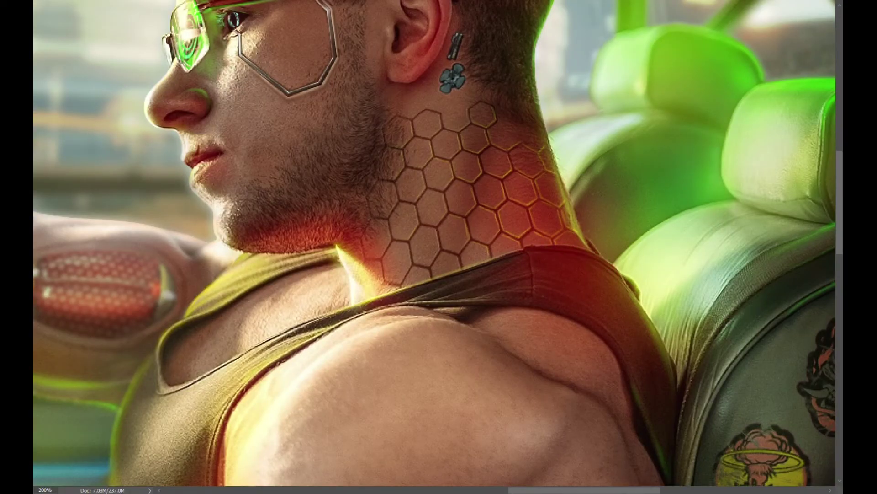
key("ctrl+minus")
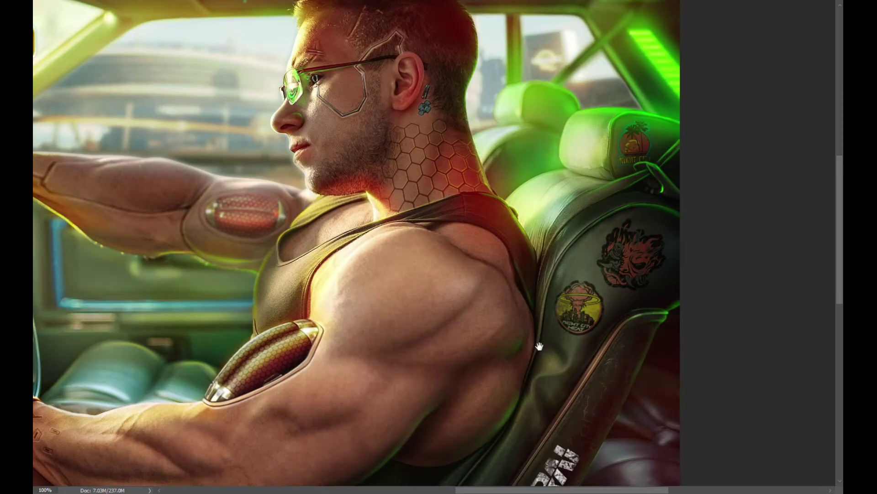
scroll(681, 221, "up", 2)
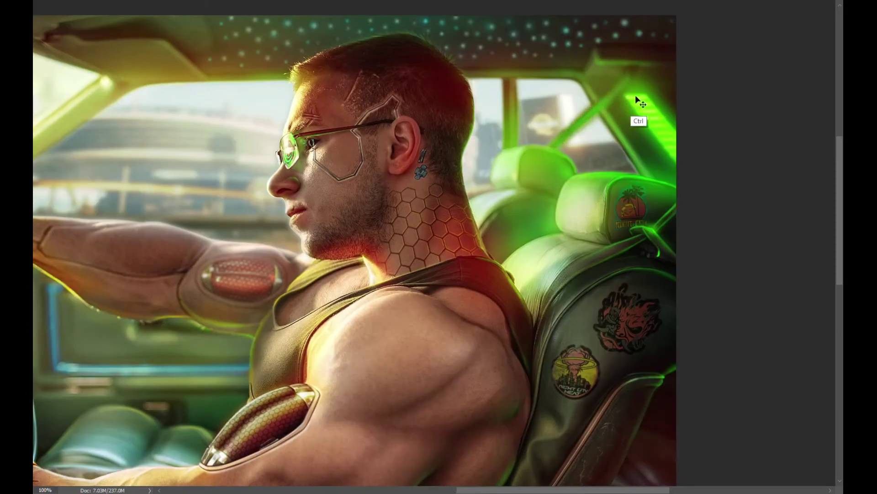
key("ctrl+minus")
key("ctrl+minus")
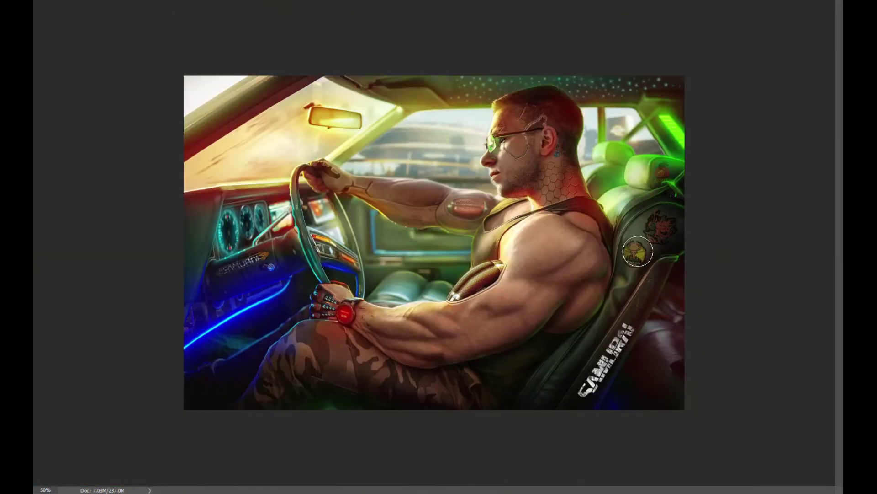
scroll(410, 195, "up", 3)
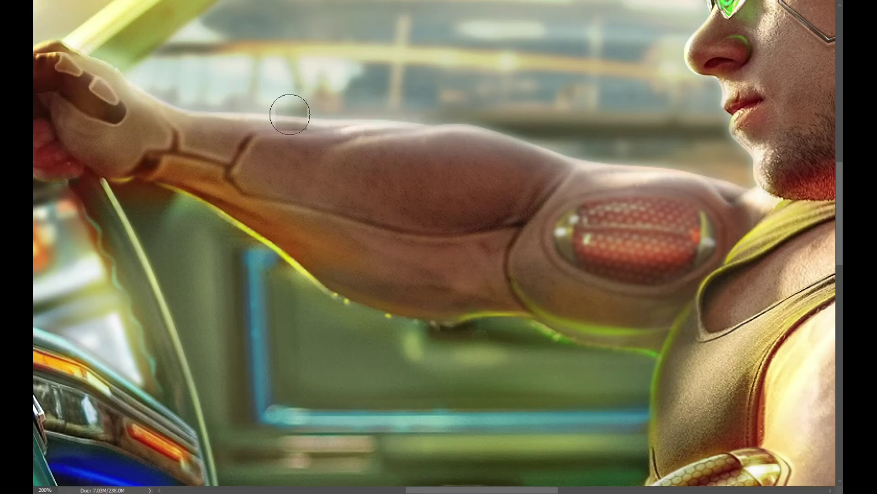
key("ctrl+minus")
key("ctrl+minus")
key("ctrl+minus")
key("ctrl+plus")
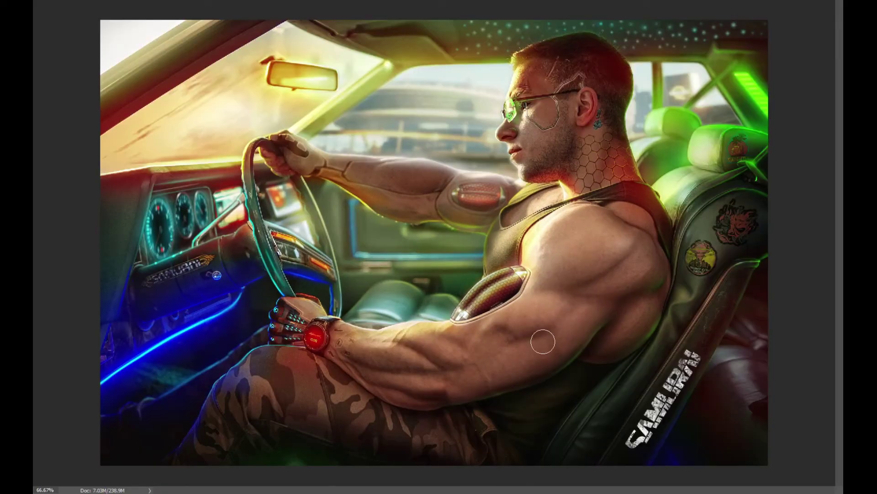
left_click_drag(151, 124, 503, 59)
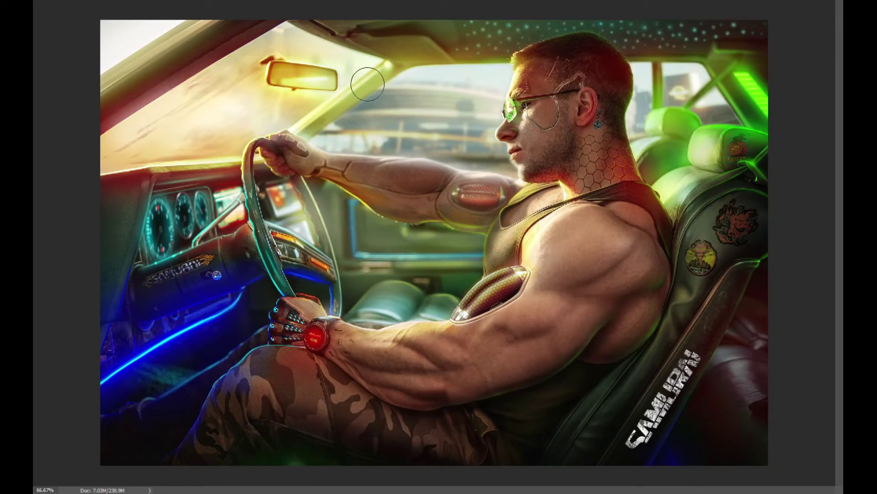
left_click_drag(669, 64, 741, 105)
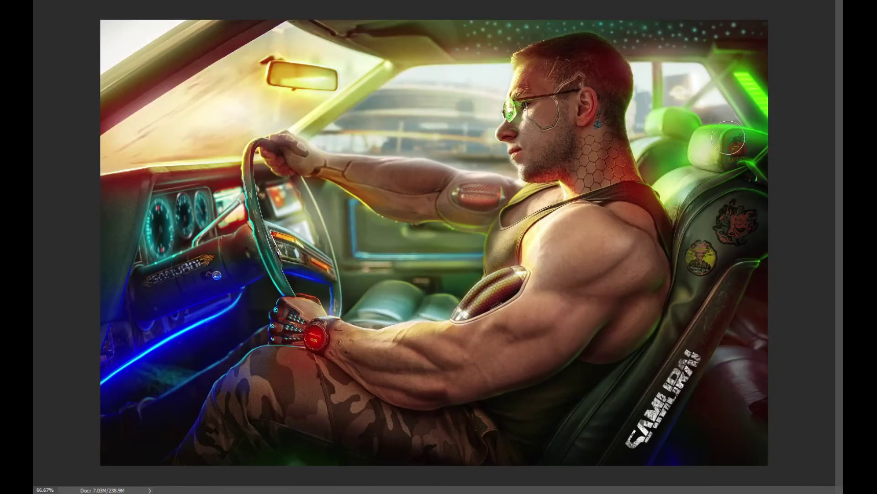
left_click_drag(402, 69, 474, 95)
Compare the haze strokes with undo/redo, keeping the lift beside the headrest, headliner and seat.
key("ctrl+alt+z")
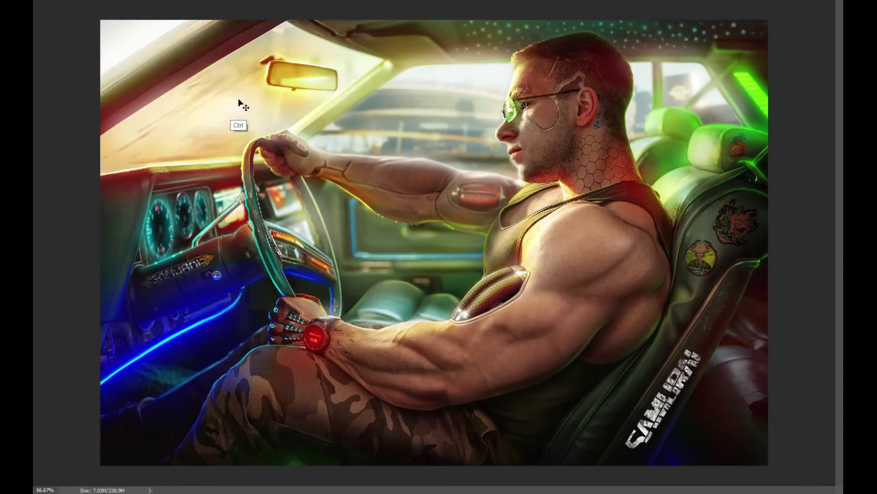
key("ctrl+alt+z")
key("ctrl+shift+z")
key("ctrl+alt+z")
key("ctrl+alt+z")
key("ctrl+shift+z")
key("ctrl+shift+z")
key("ctrl+alt+z")
key("ctrl+minus")
key("ctrl+plus")
key("ctrl+shift+z")
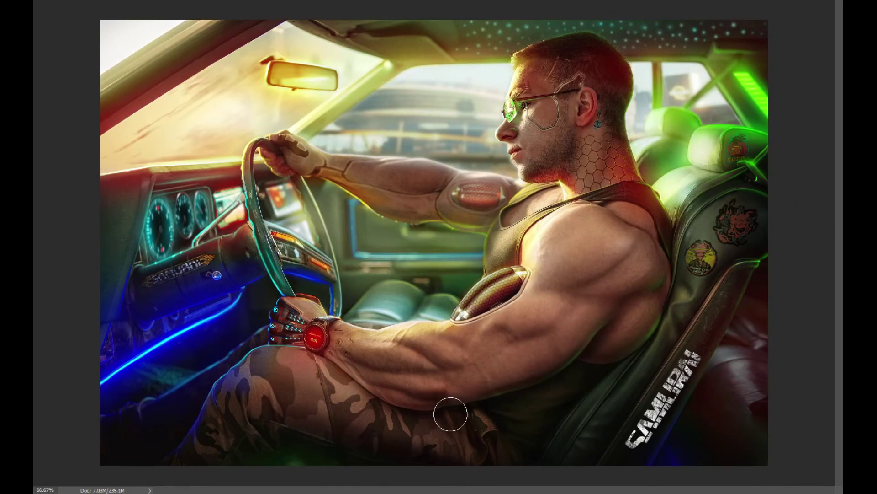
key("ctrl+shift+z")
key("ctrl+alt+z")
Shrink the brush and inspect the haze at 100% and in full view.
key("ctrl+shift+z")
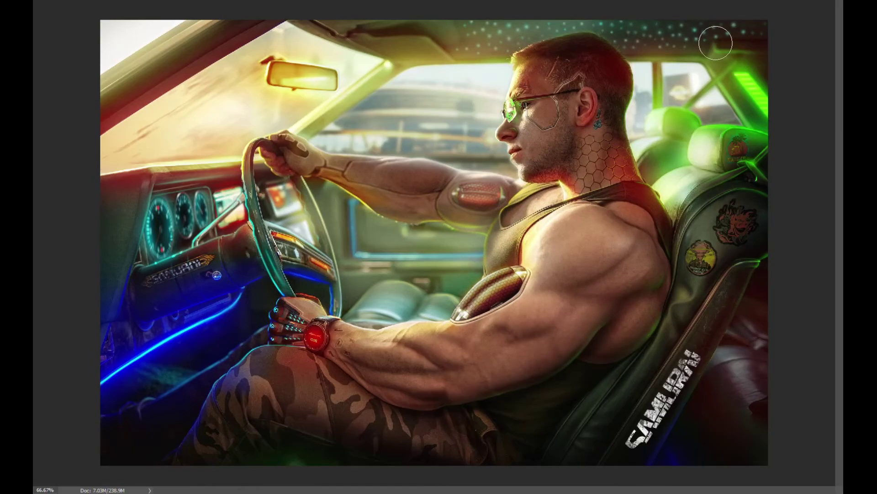
key("ctrl+shift+z")
key("bracketleft")
key("bracketleft")
key("bracketleft")
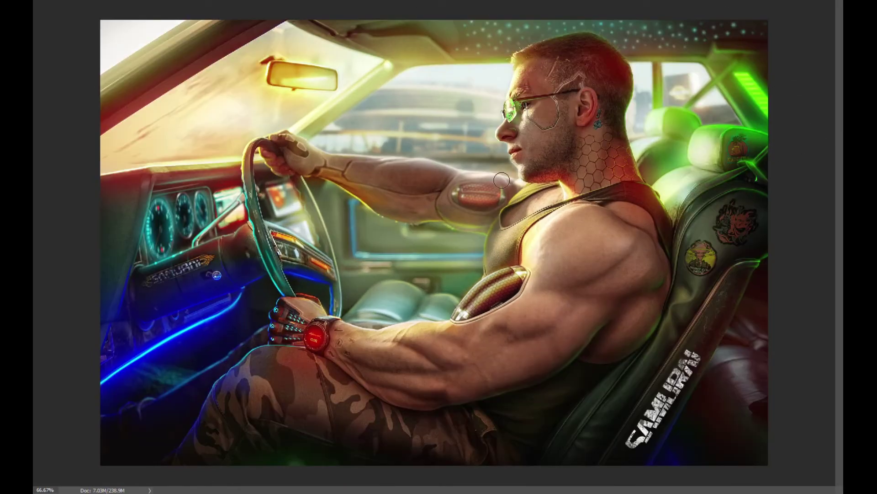
key("ctrl+1")
key("ctrl+0")
key("ctrl+1")
key("ctrl+minus")
key("ctrl+minus")
key("ctrl+plus")
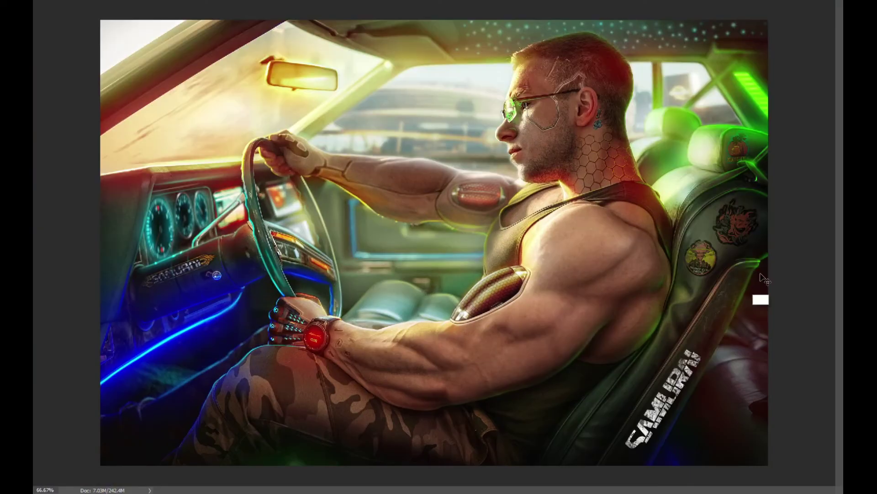
key("ctrl+minus")
key("ctrl+plus")
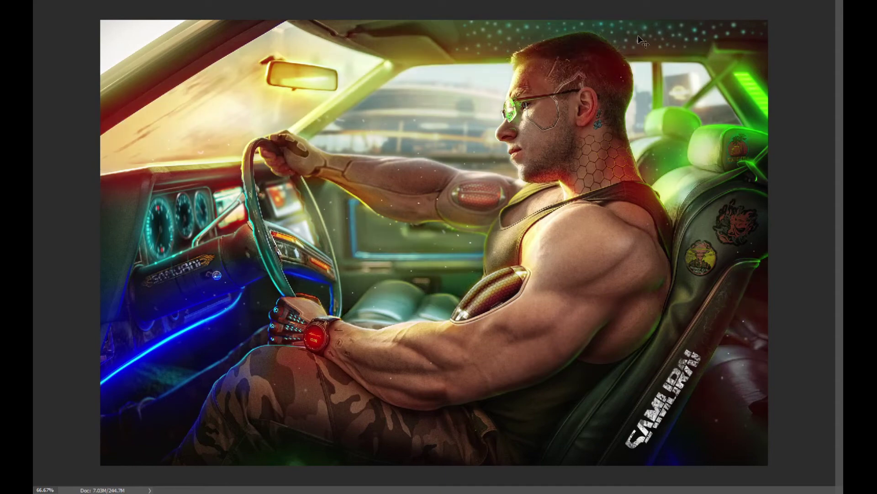
Judge the warm red-orange street tone at several zoom levels, with the image overview hidden.
key("ctrl+minus")
key("ctrl+minus")
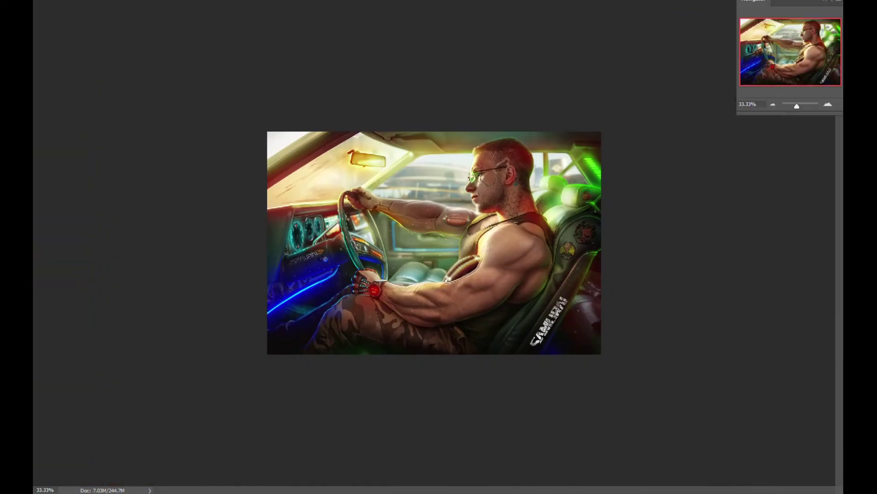
key("ctrl+plus")
key("ctrl+plus")
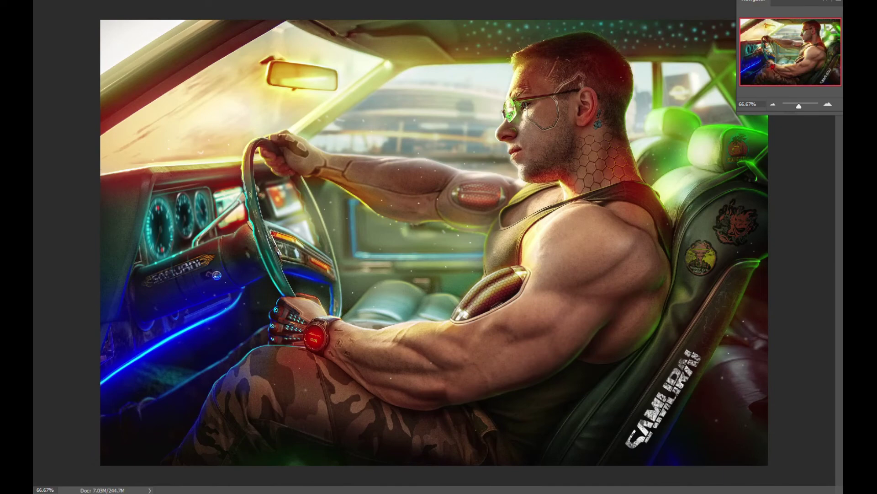
left_click(837, 9)
key("ctrl+minus")
key("ctrl+minus")
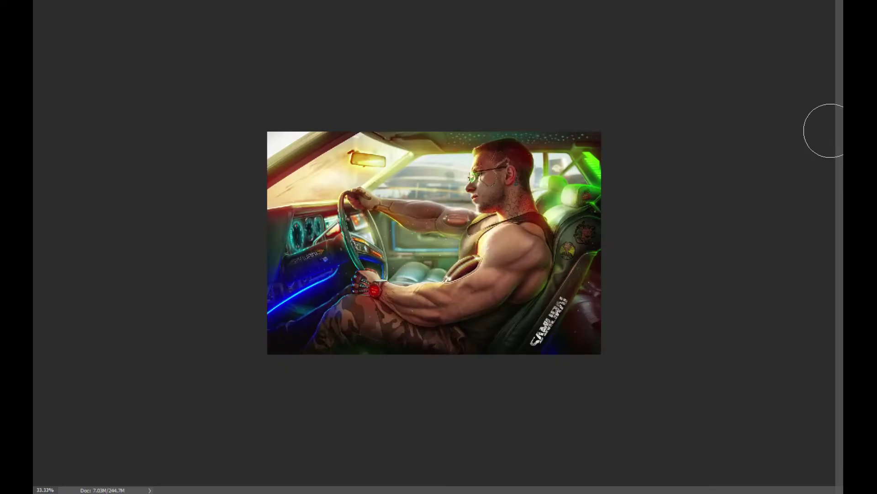
key("ctrl+plus")
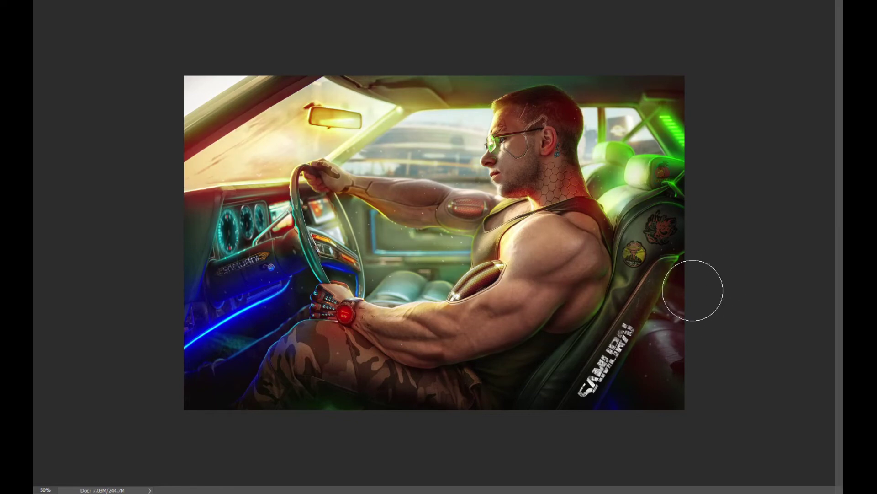
key("ctrl+minus")
key("ctrl+plus")
key("ctrl+plus")
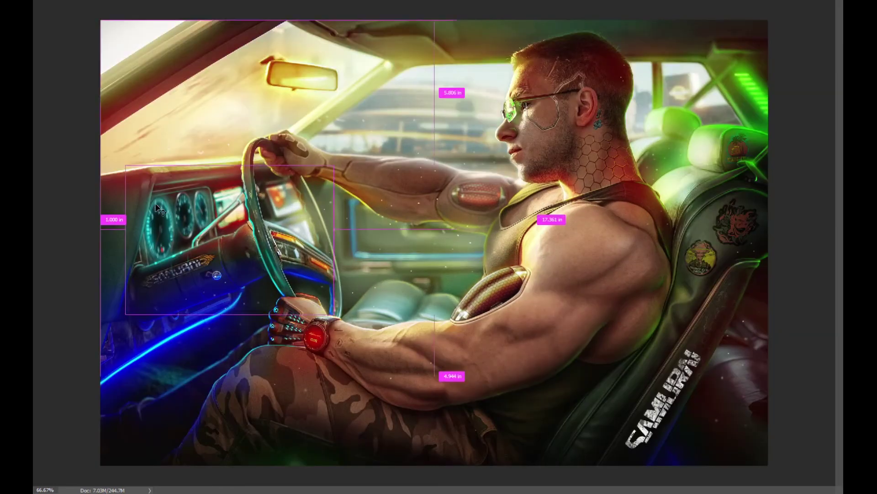
key("ctrl+plus")
key("ctrl+plus")
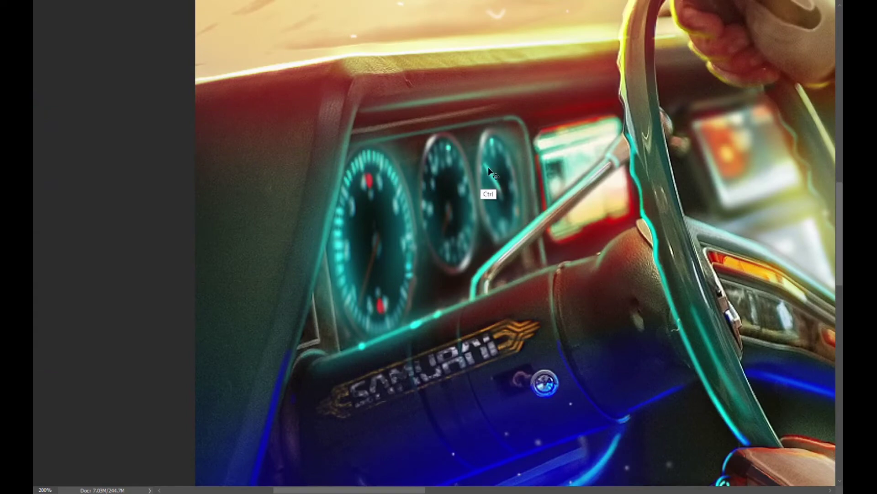
key("ctrl+minus")
key("ctrl+minus")
key("ctrl+minus")
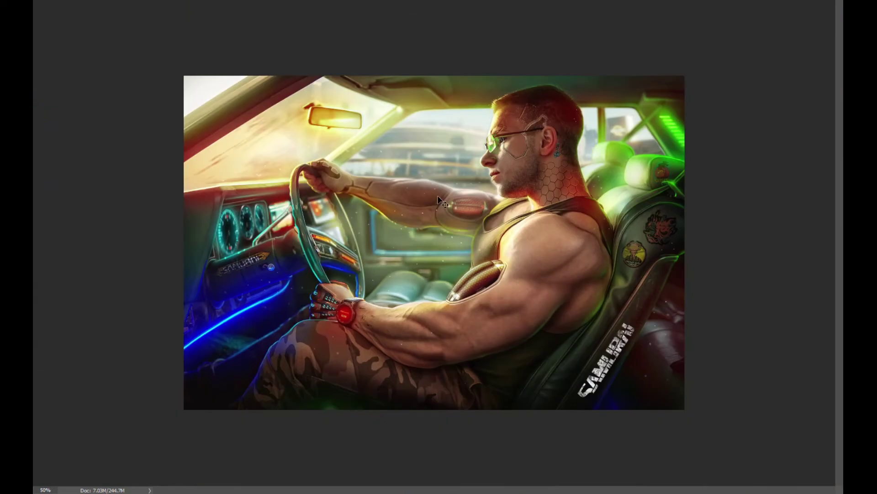
key("ctrl+plus")
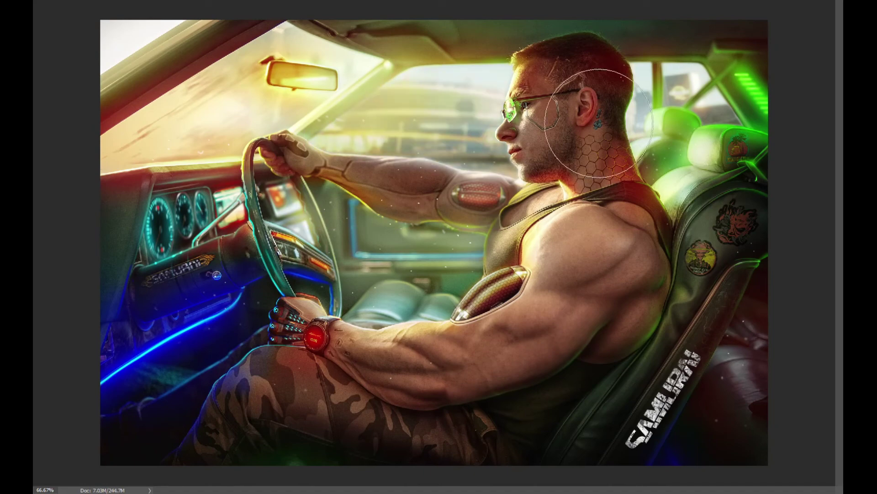
key("ctrl+minus")
key("ctrl+minus")
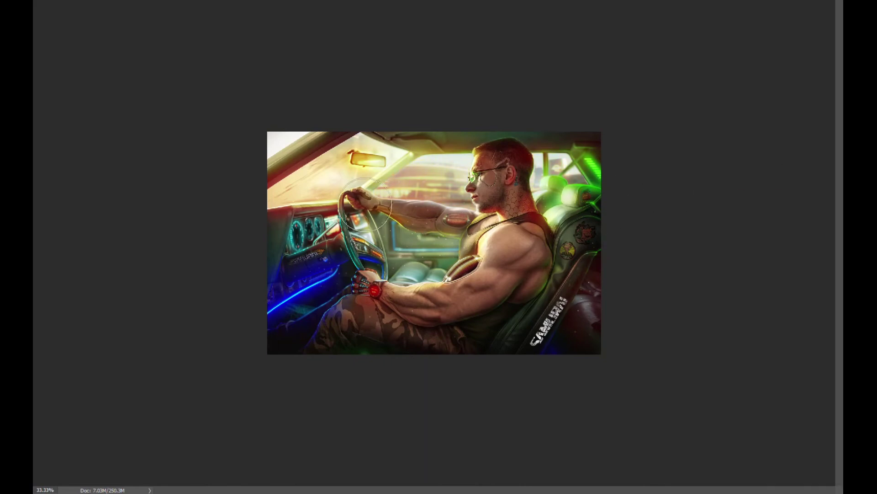
key("ctrl+plus")
key("ctrl+plus")
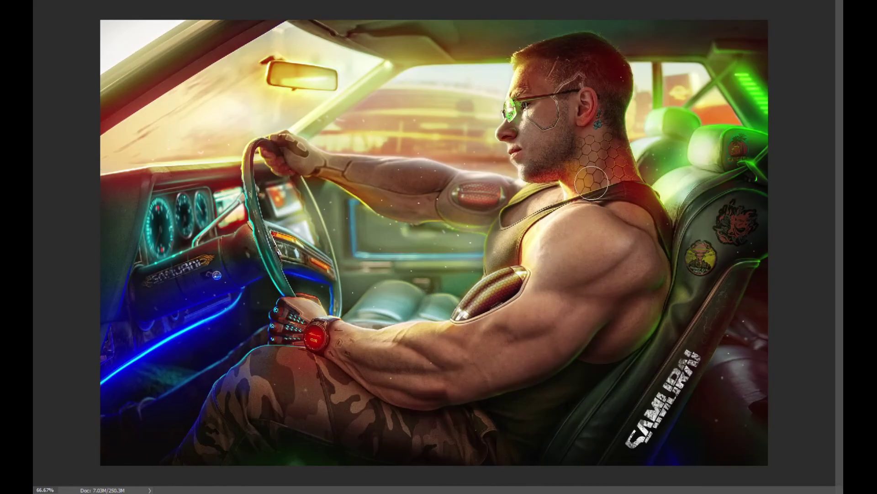
key("ctrl+minus")
key("ctrl+minus")
key("ctrl+minus")
key("ctrl+plus")
key("ctrl+plus")
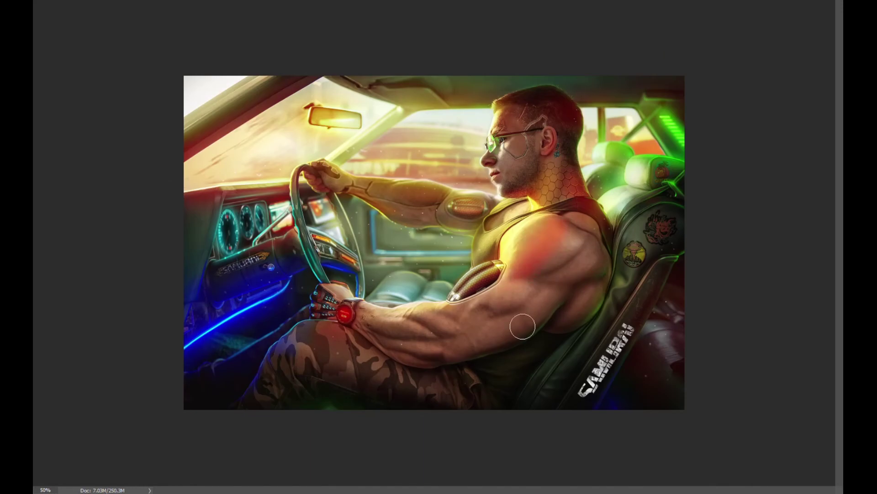
key("ctrl+plus")
key("b")
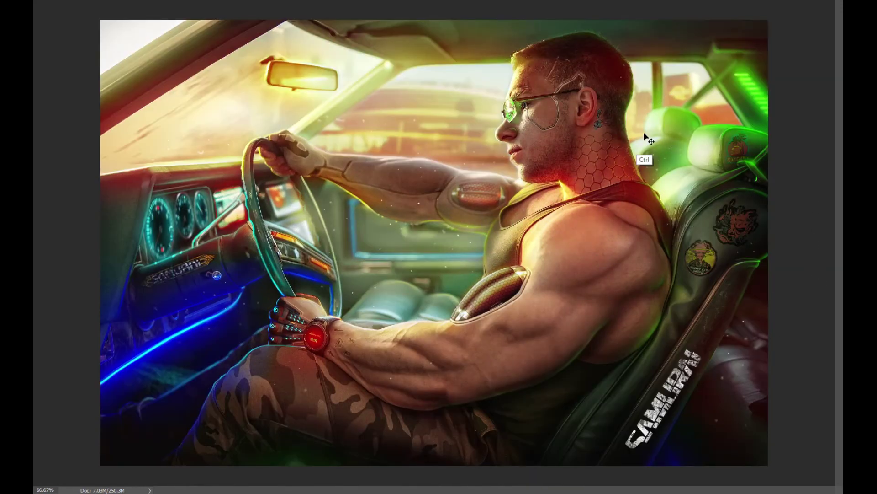
key("bracketleft")
key("bracketleft")
key("ctrl+minus")
key("ctrl+minus")
key("ctrl+minus")
key("ctrl+plus")
key("ctrl+plus")
key("ctrl+plus")
key("ctrl+minus")
key("ctrl+plus")
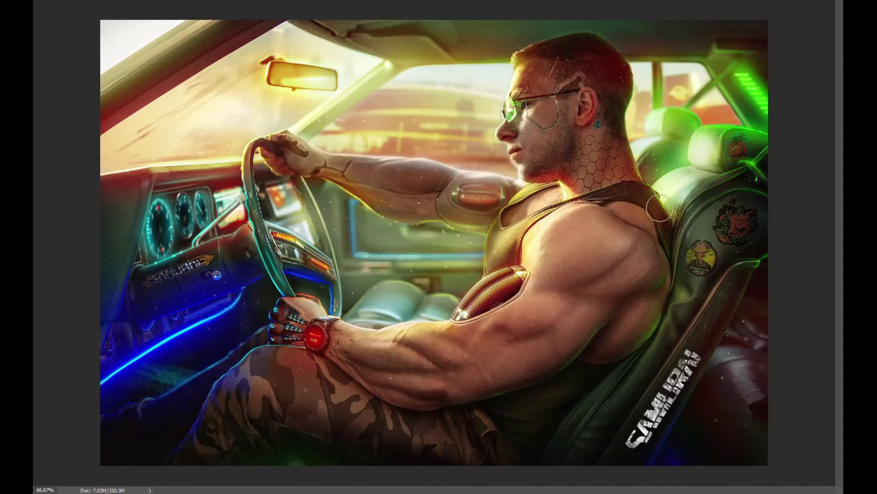
key("ctrl+minus")
key("ctrl+minus")
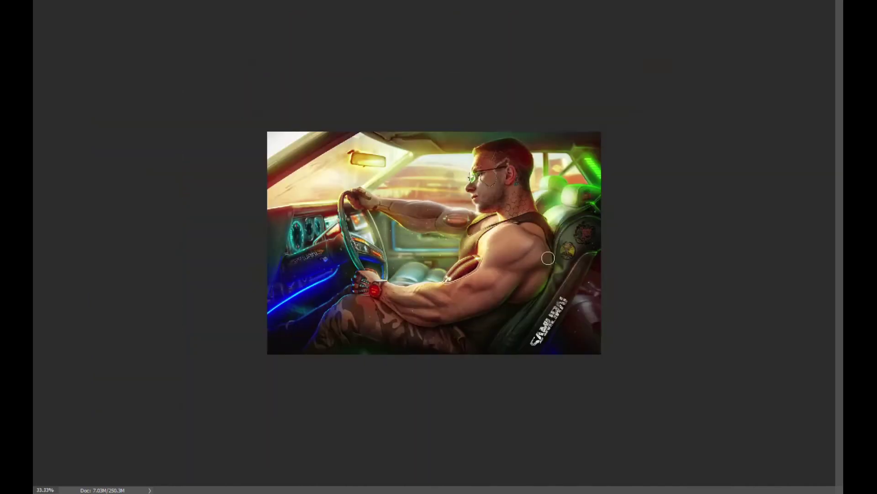
key("ctrl+plus")
key("ctrl+plus")
key("ctrl+plus")
key("ctrl+minus")
key("ctrl+minus")
key("ctrl+plus")
key("ctrl+plus")
key("ctrl+plus")
key("ctrl+minus")
key("ctrl+minus")
key("ctrl+plus")
key("ctrl+plus")
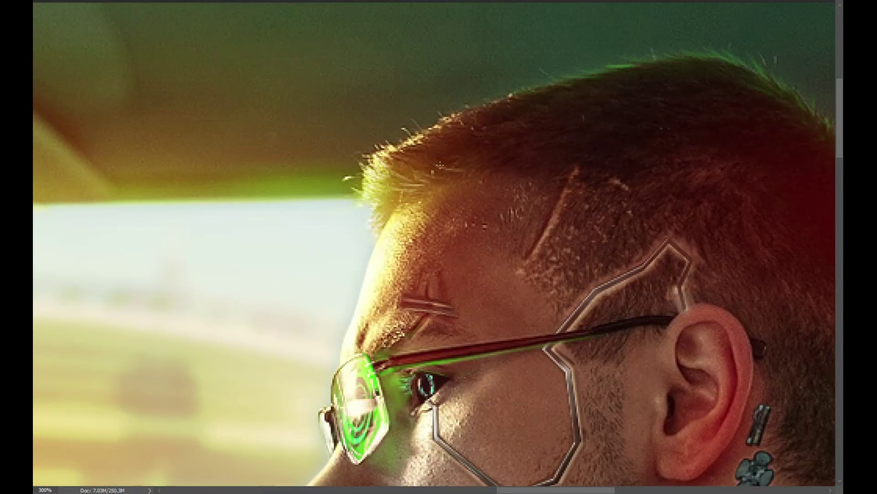
scroll(651, 99, "right", 3)
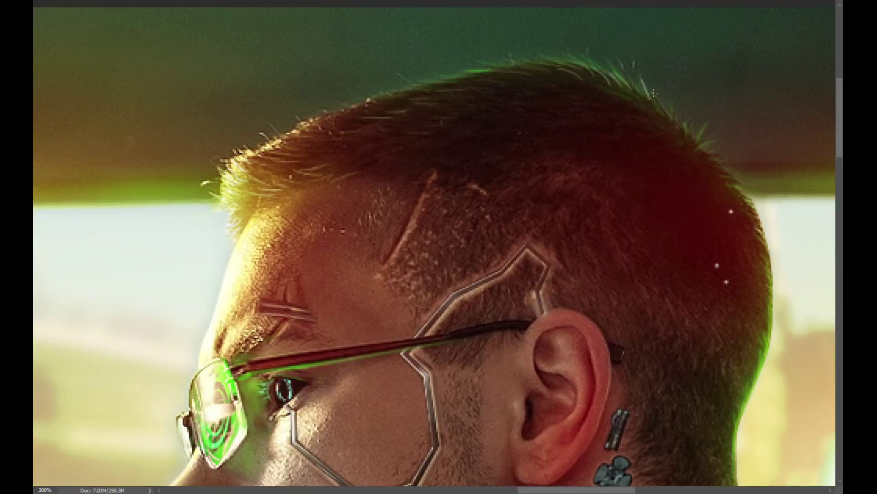
key("ctrl+minus")
key("ctrl+minus")
key("ctrl+minus")
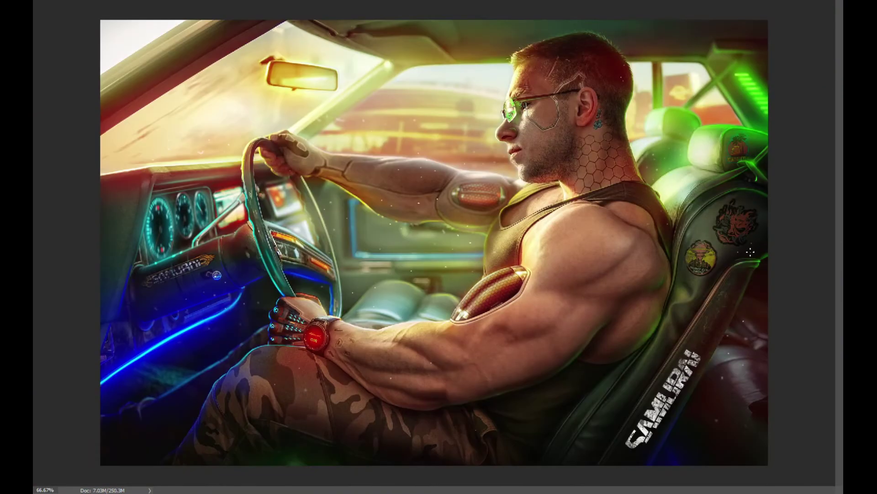
key("ctrl+plus")
key("ctrl+plus")
scroll(603, 192, "down", 3)
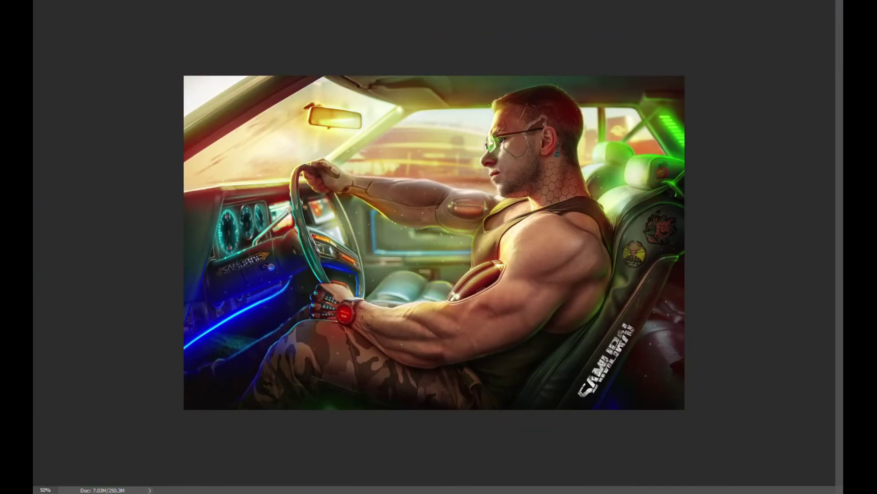
scroll(607, 181, "up", 3)
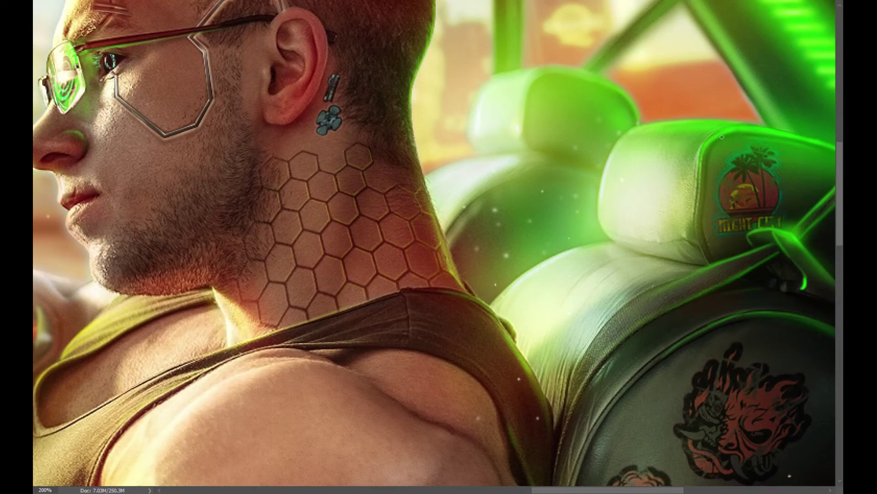
scroll(769, 134, "down", 3)
scroll(607, 246, "up", 3)
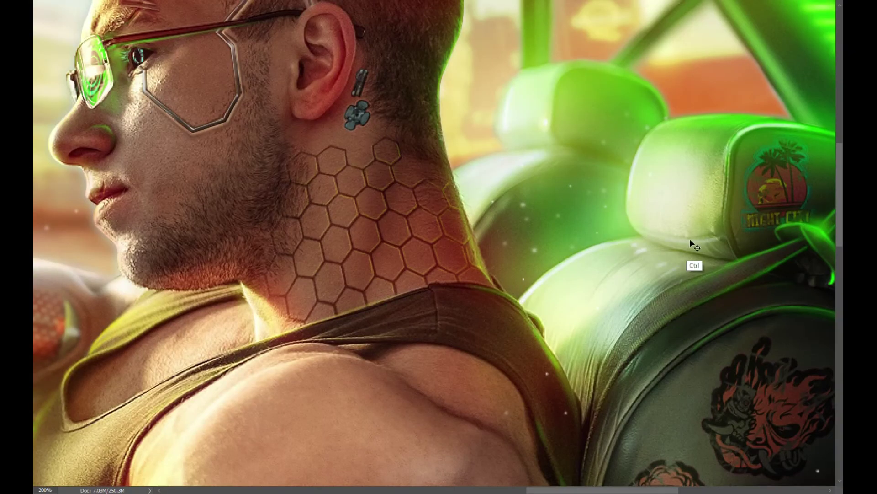
scroll(720, 237, "down", 4)
scroll(712, 260, "up", 1)
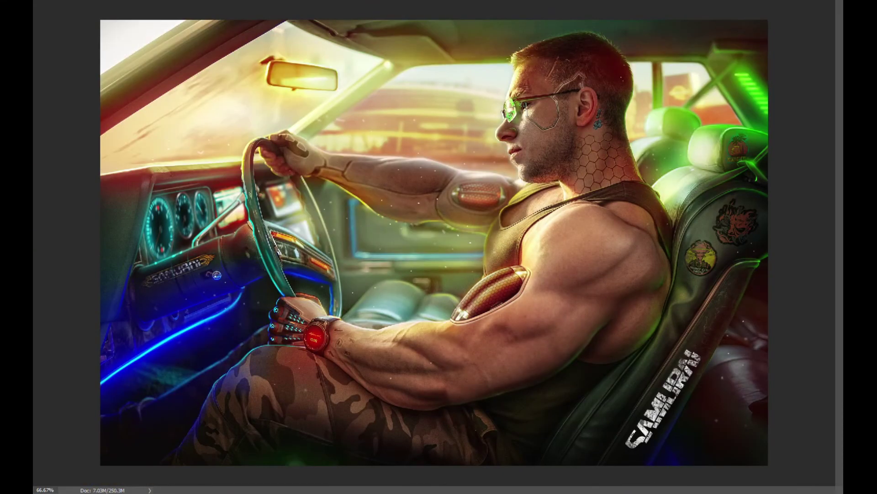
Paint a warm red light stroke along the driver's jawline.
scroll(501, 142, "up", 3)
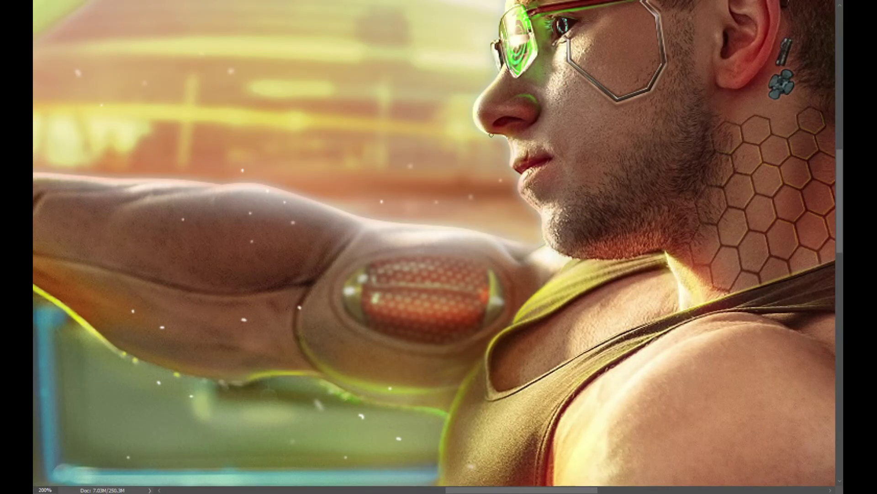
left_click_drag(569, 255, 654, 251)
scroll(654, 246, "down", 2)
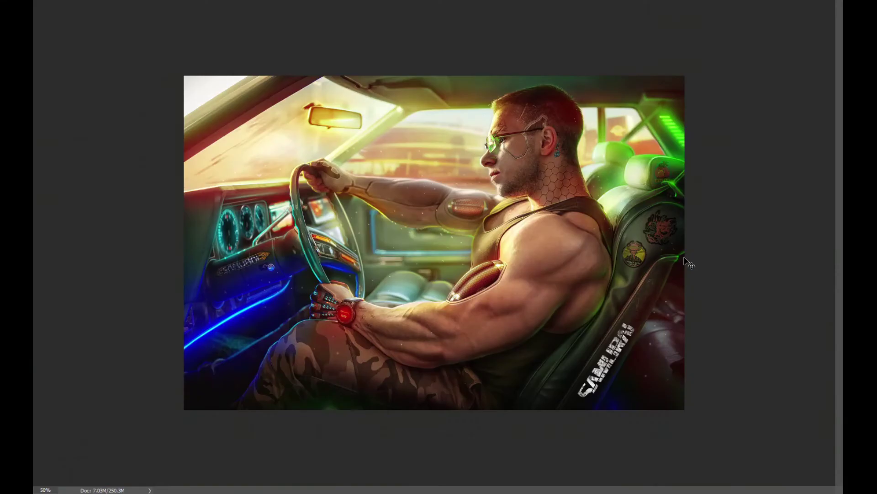
scroll(594, 274, "up", 3)
scroll(616, 300, "down", 3)
scroll(479, 303, "up", 3)
scroll(479, 303, "down", 3)
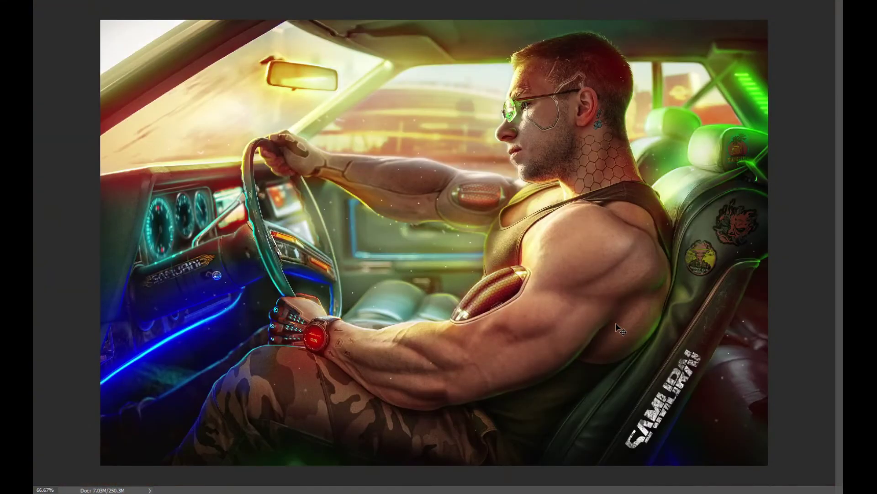
Dodge the driver's forearm in three strokes from hand up toward the shoulder.
left_click_drag(361, 340, 464, 364)
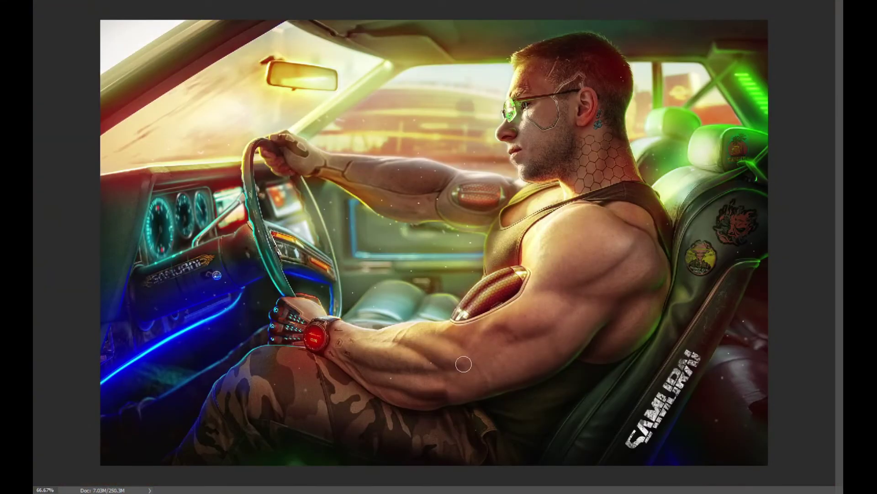
left_click_drag(335, 188, 480, 220)
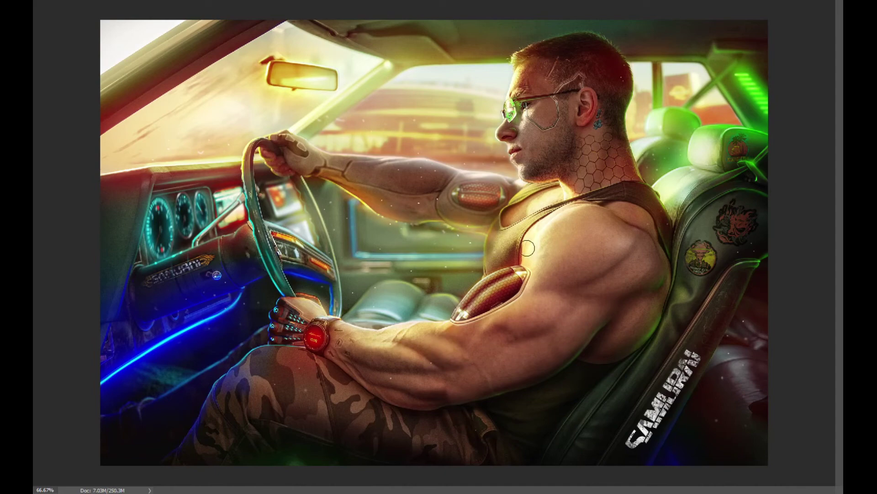
left_click_drag(325, 152, 493, 188)
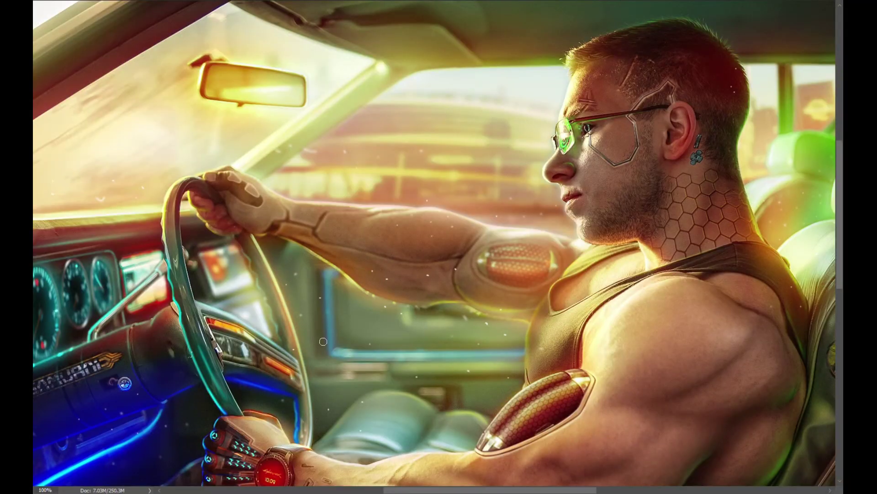
scroll(161, 99, "down", 3)
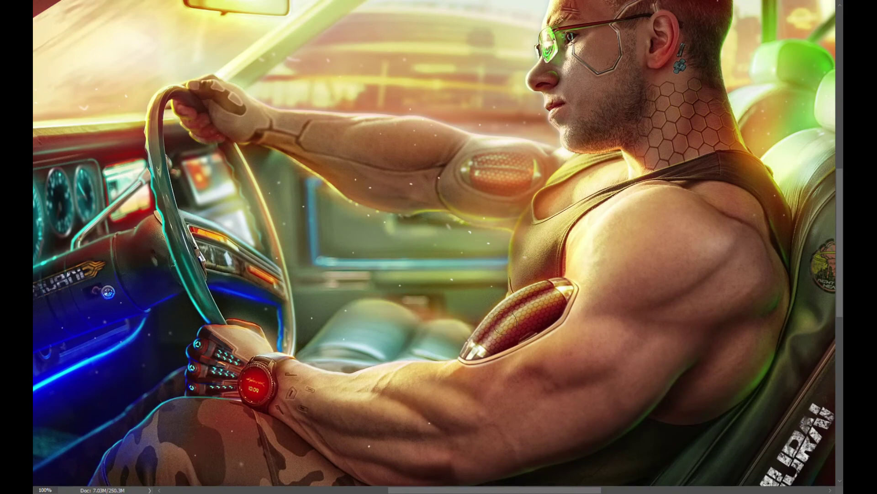
key("ctrl+plus")
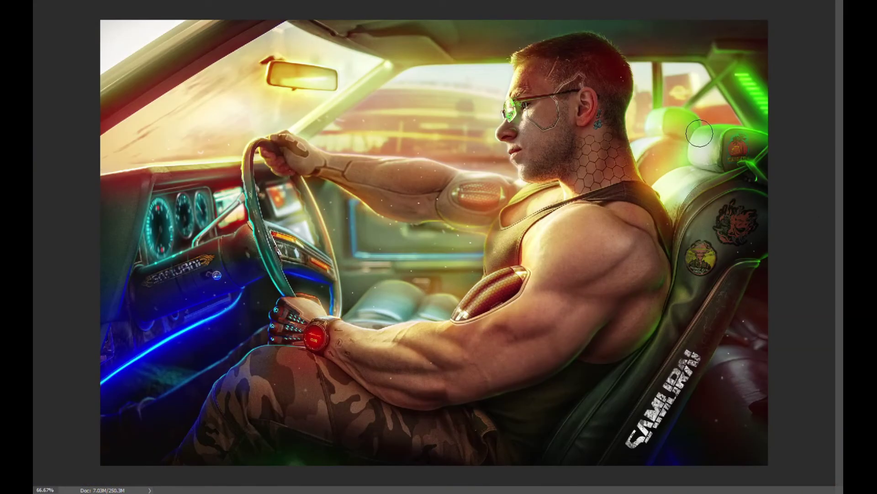
key("ctrl+minus")
key("ctrl+minus")
key("ctrl+plus")
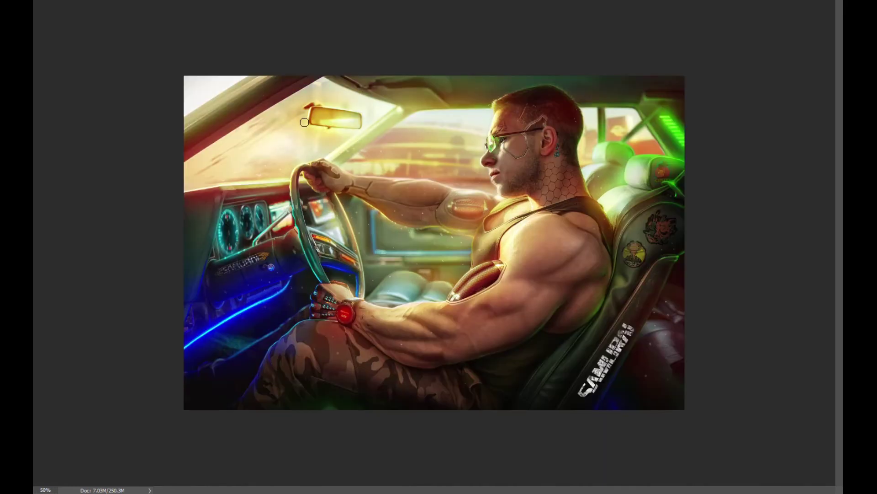
key("ctrl+minus")
key("ctrl+plus")
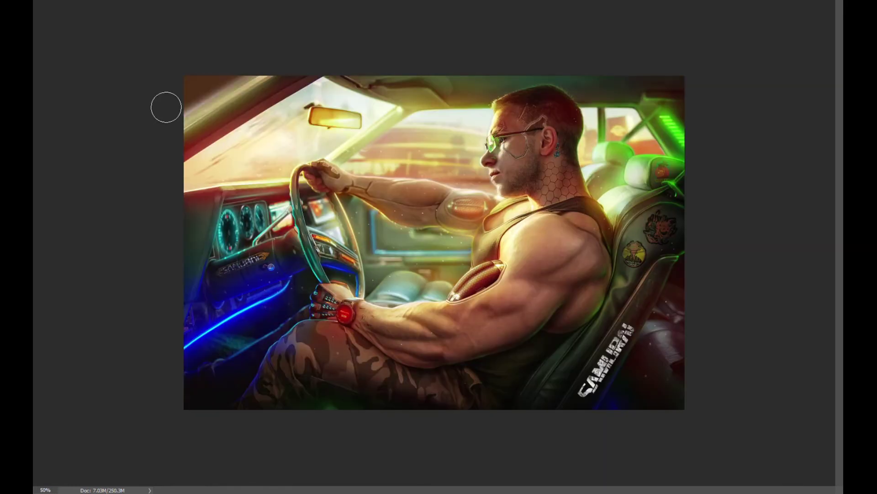
key("ctrl+minus")
key("ctrl+minus")
key("ctrl+plus")
key("ctrl+plus")
key("ctrl+plus")
scroll(631, 233, "up", 2)
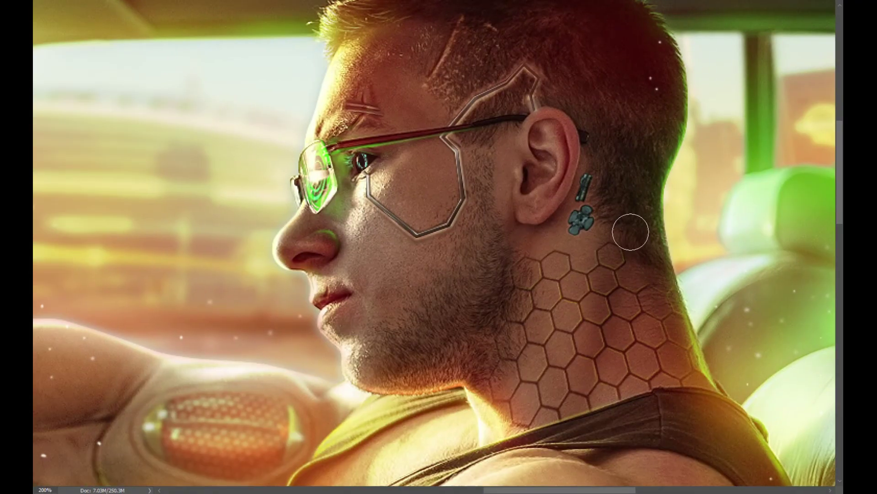
Recolour the neck implants yellow-orange and review the face and glasses up close.
left_click_drag(583, 178, 581, 228)
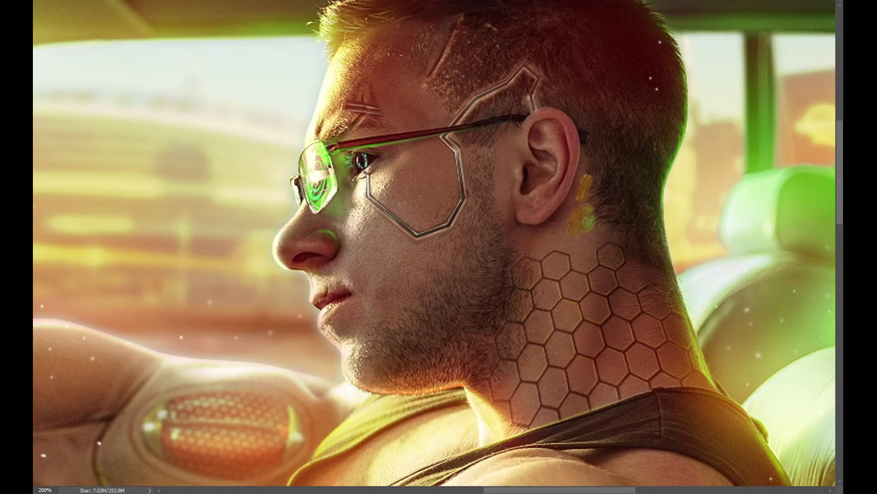
key("ctrl+minus")
key("ctrl+minus")
key("ctrl+plus")
key("ctrl+plus")
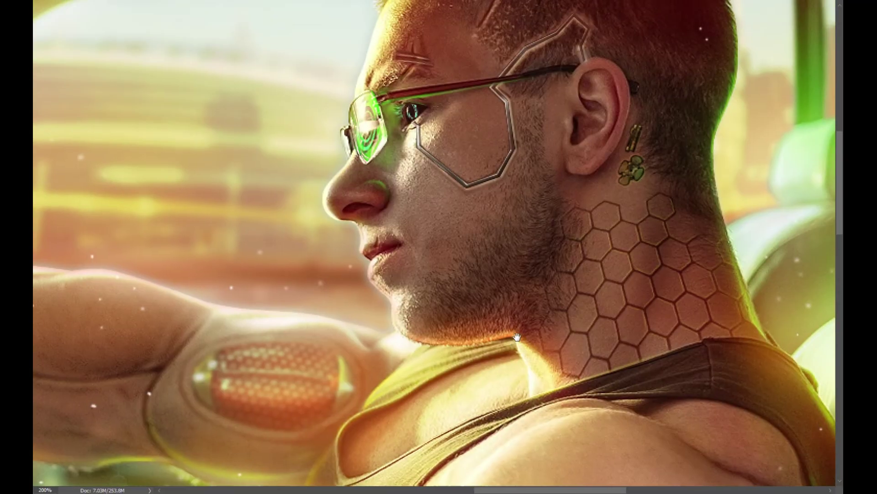
key("ctrl+minus")
key("ctrl+minus")
key("ctrl+plus")
key("ctrl+plus")
key("ctrl+minus")
key("ctrl+minus")
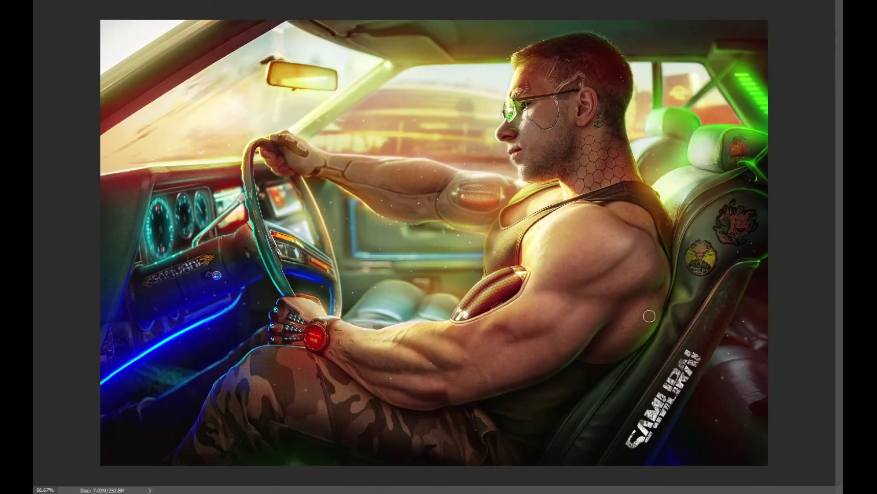
key("ctrl+plus")
key("ctrl+plus")
key("ctrl+plus")
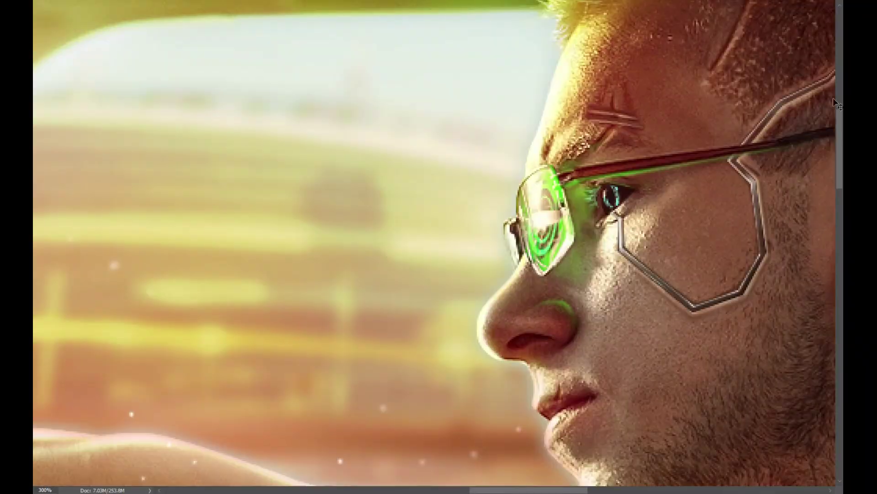
key("ctrl+minus")
Smooth and brighten the hair around the shaved circuit line on the head.
key("ctrl+minus")
key("ctrl+plus")
key("ctrl+minus")
key("ctrl+plus")
key("ctrl+plus")
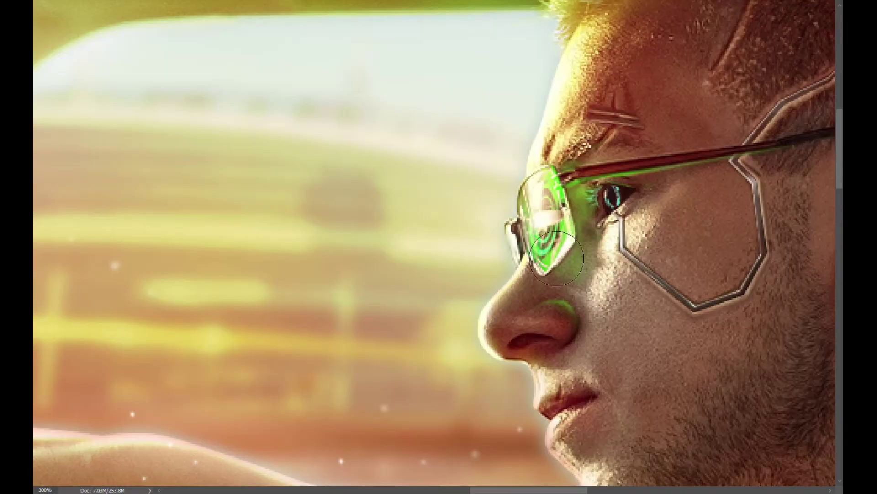
key("ctrl+minus")
key("ctrl+minus")
key("ctrl+plus")
key("ctrl+plus")
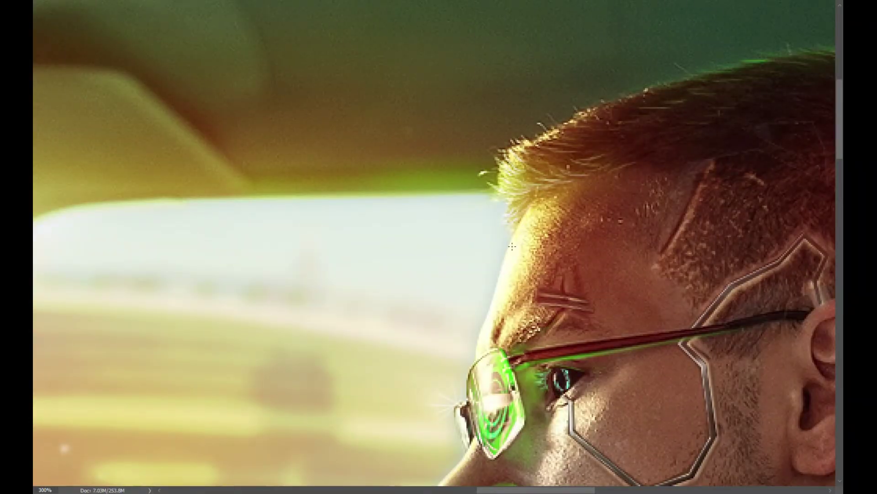
key("ctrl+minus")
key("ctrl+minus")
key("ctrl+plus")
key("ctrl+plus")
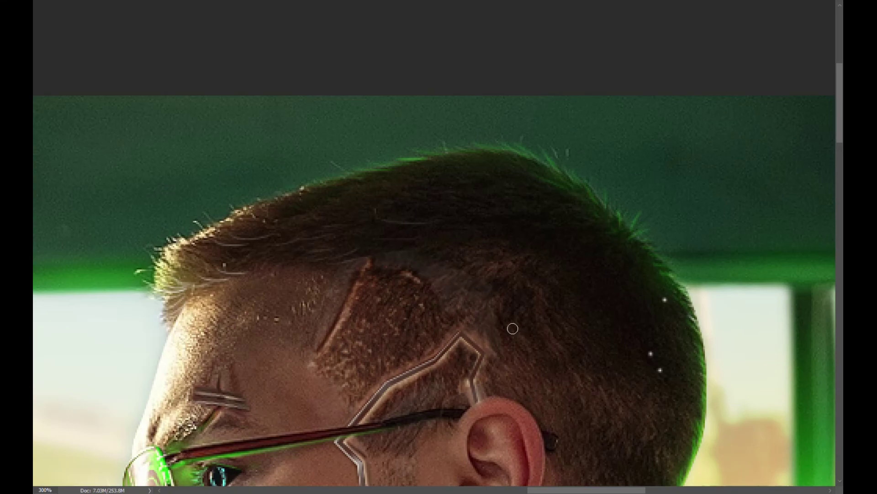
left_click_drag(457, 279, 406, 250)
key("ctrl+minus")
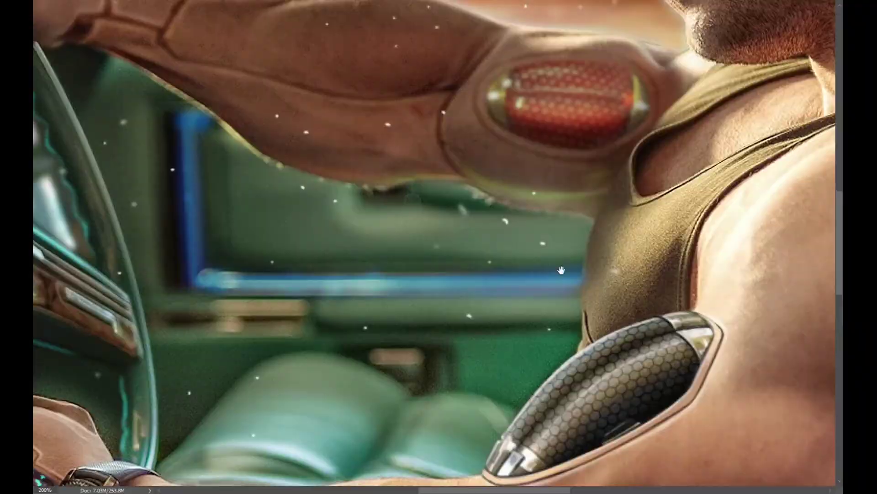
left_click_drag(536, 152, 471, 155)
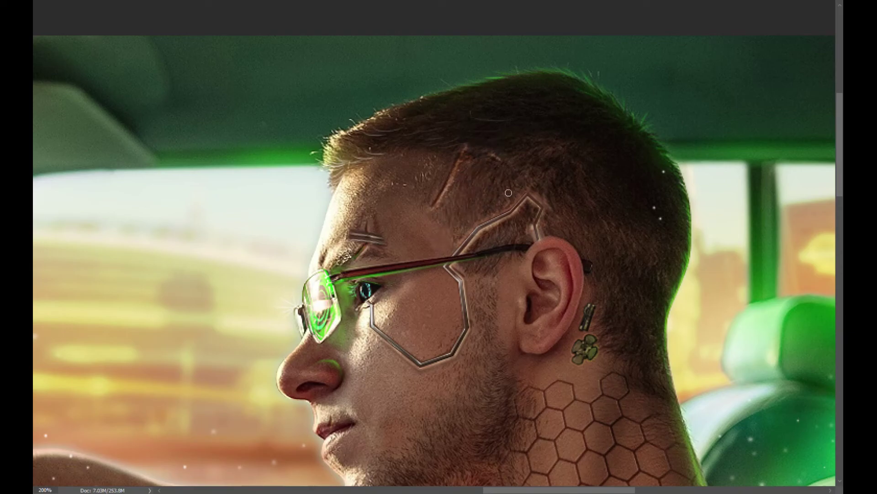
key("ctrl+minus")
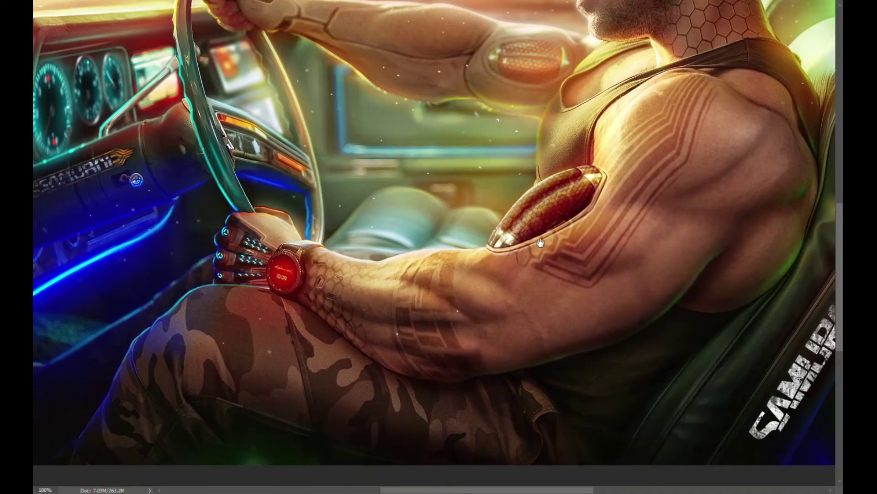
Erase part of the upper-arm circuit tattoo and warp it outward to follow the arm.
left_click_drag(402, 352, 473, 277)
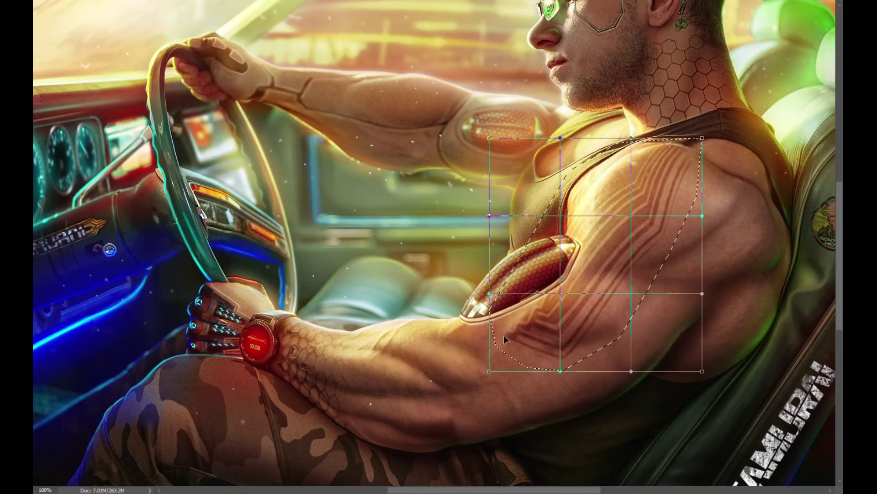
left_click_drag(488, 215, 472, 261)
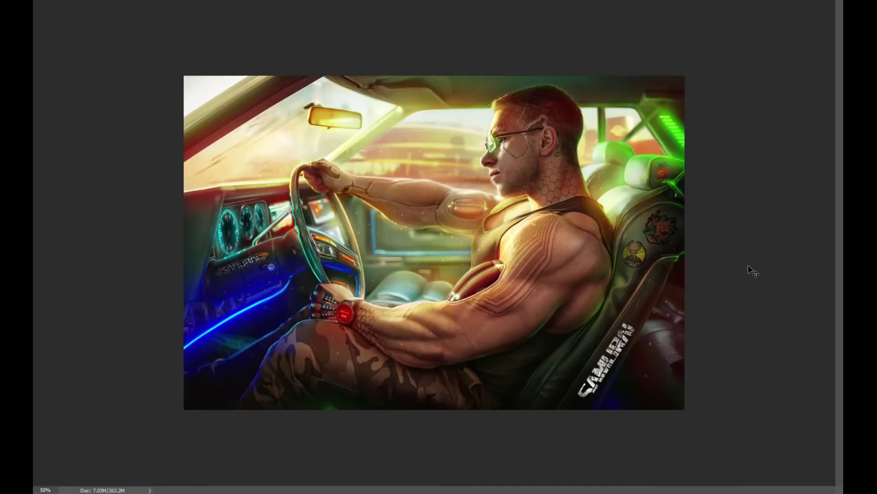
scroll(775, 191, "up", 2)
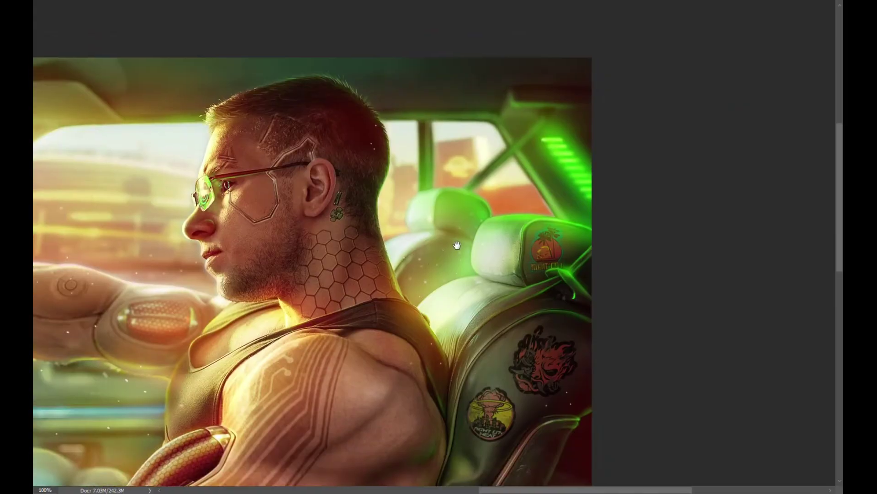
Pan up, down and sideways around the composite to inspect its details.
scroll(827, 335, "up", 1)
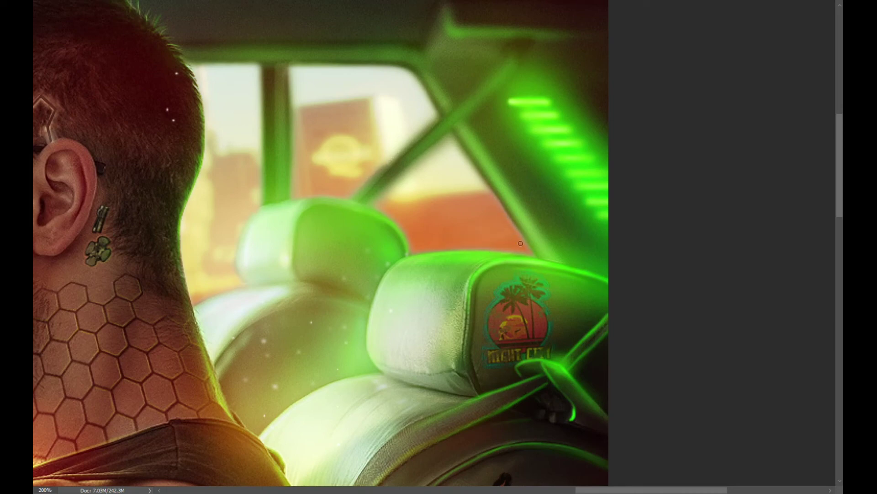
scroll(523, 261, "down", 2)
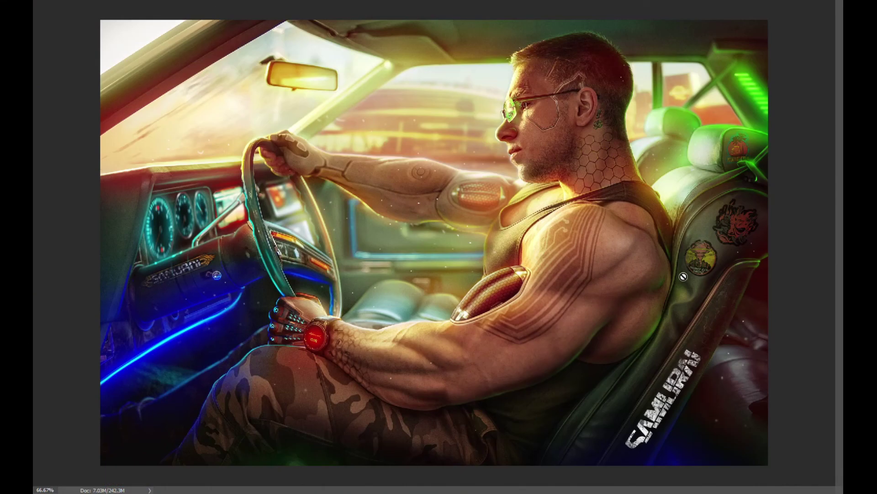
scroll(722, 227, "up", 2)
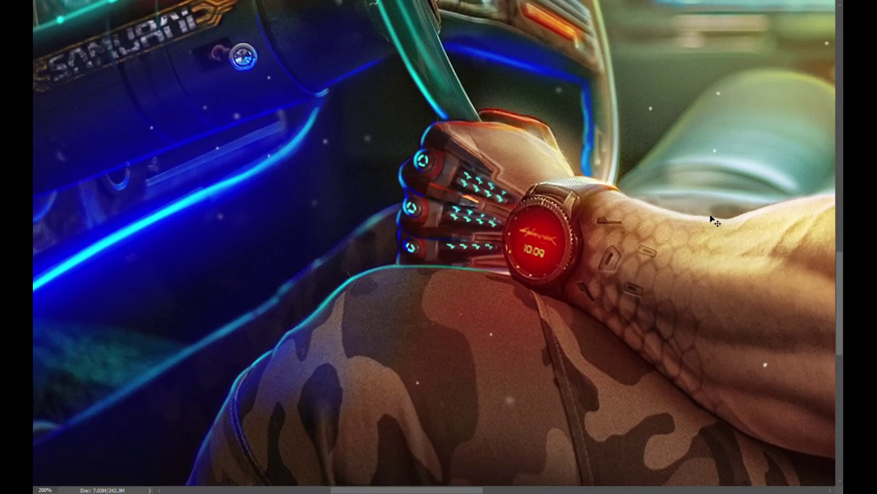
scroll(219, 443, "down", 2)
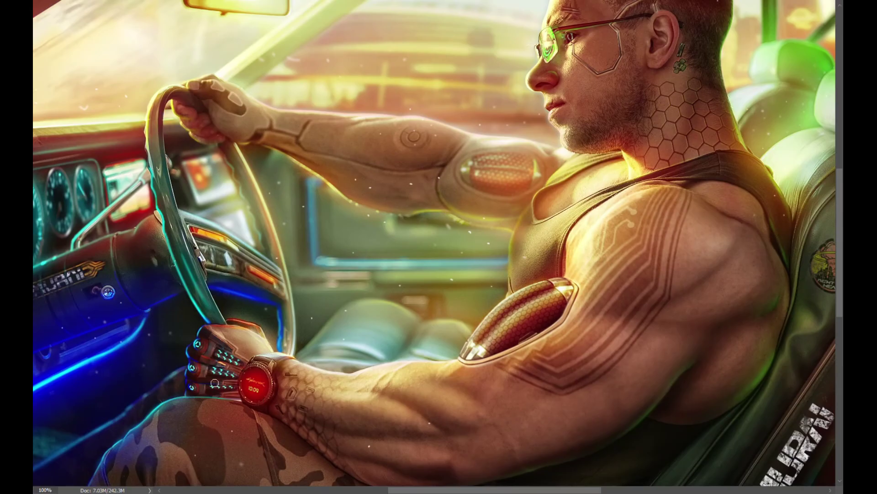
scroll(347, 282, "up", 1)
scroll(347, 282, "down", 2)
scroll(288, 268, "up", 2)
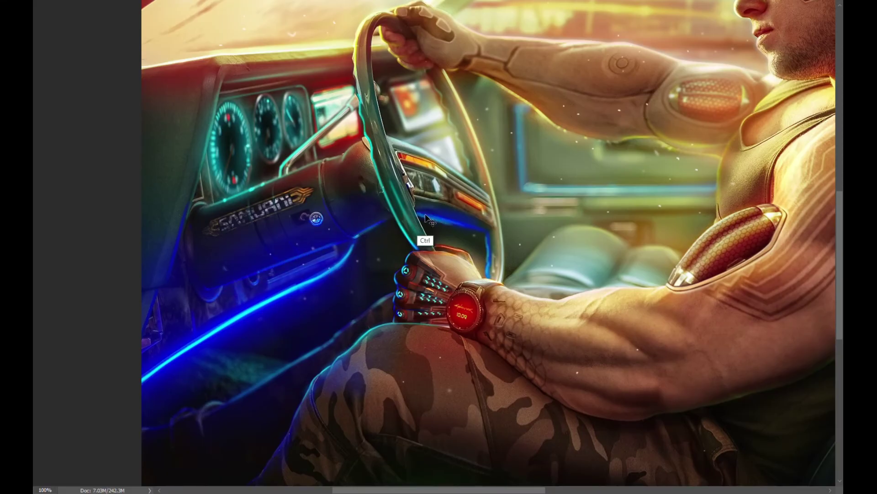
scroll(414, 223, "down", 3)
scroll(413, 222, "up", 4)
scroll(408, 211, "down", 1)
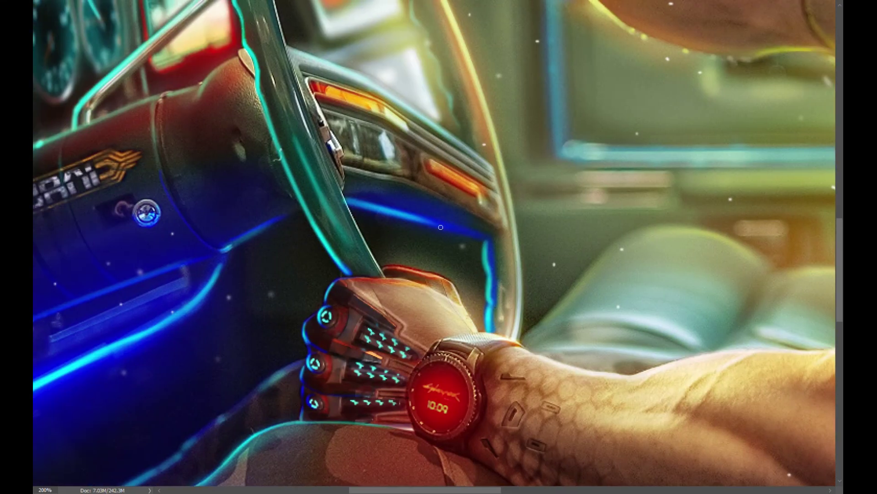
scroll(518, 298, "down", 1)
scroll(229, 279, "up", 2)
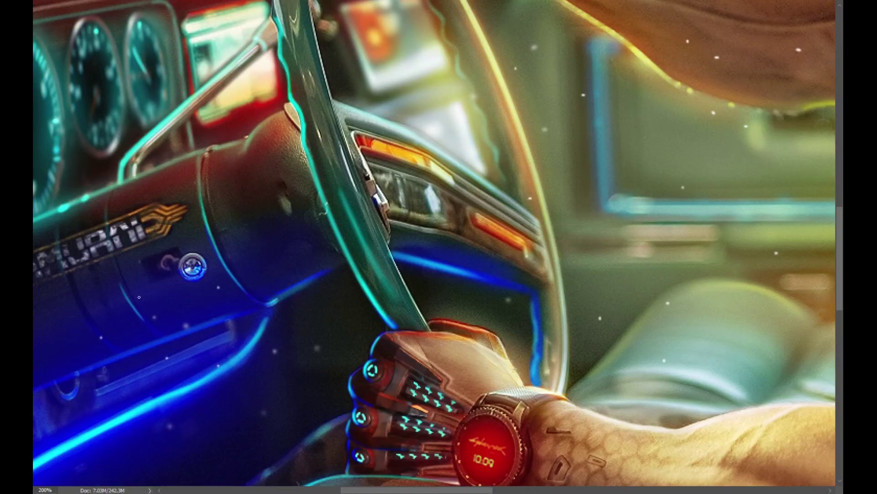
scroll(87, 317, "left", 3, "ctrl")
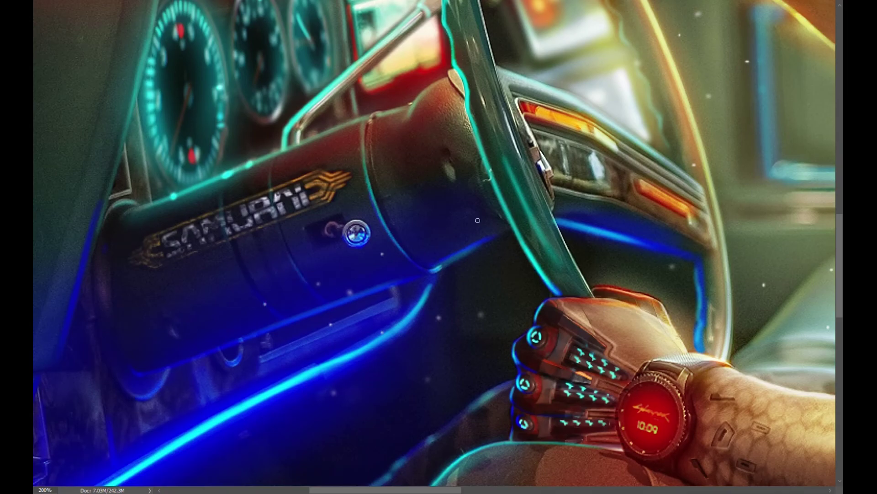
scroll(470, 253, "right", 5)
scroll(412, 281, "left", 5)
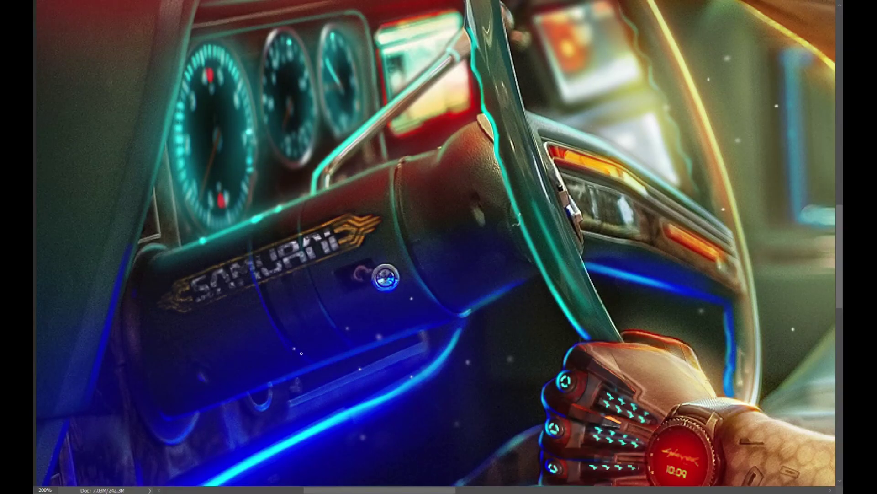
scroll(337, 350, "down", 5, "alt")
scroll(777, 422, "up", 2, "alt")
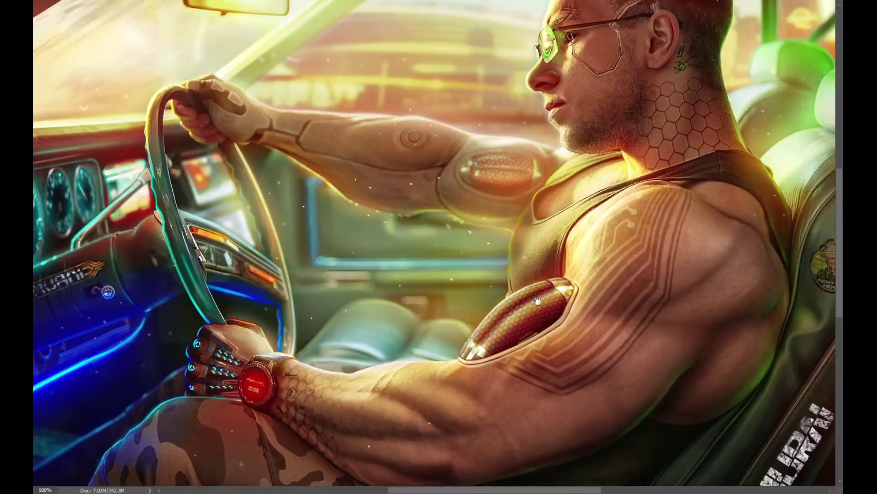
scroll(511, 266, "up", 1, "ctrl")
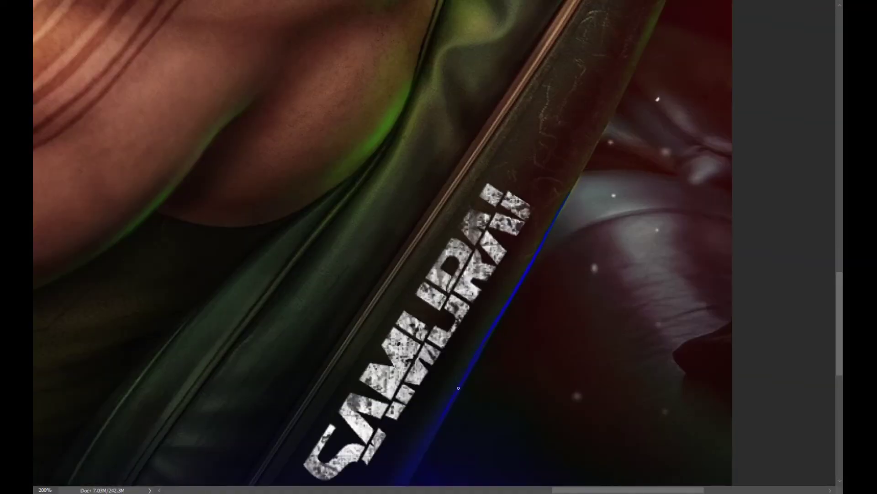
Bring the SAMURAI seat lettering into view, then zoom out to the whole composite.
left_click_drag(509, 302, 539, 228)
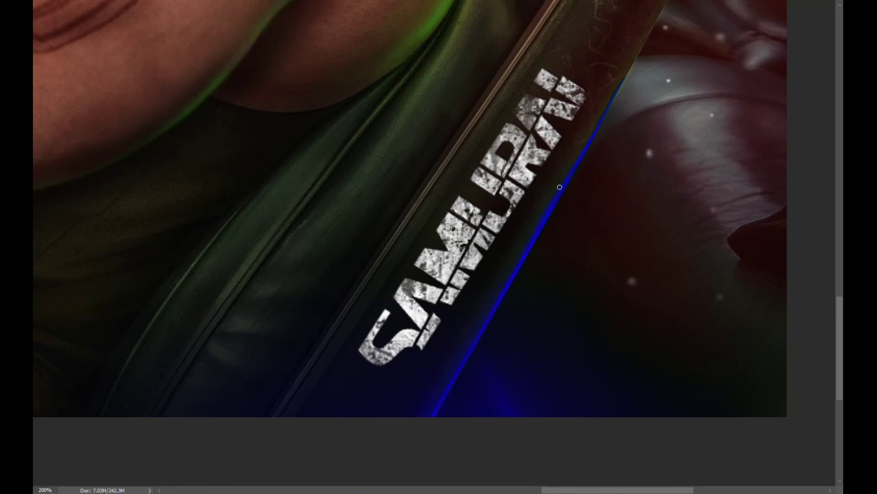
scroll(475, 333, "down", 5, "alt")
scroll(475, 334, "up", 5, "alt")
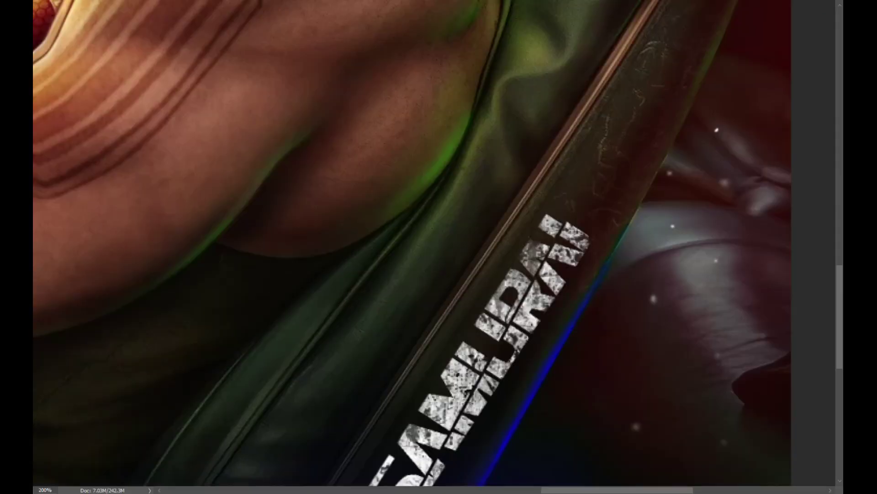
scroll(278, 118, "down", 3)
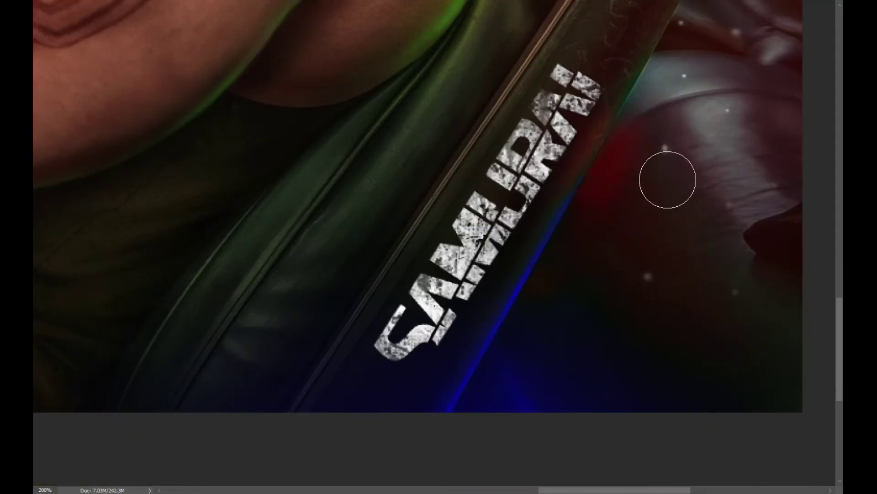
scroll(701, 314, "down", 5, "alt")
key("bracketright")
key("bracketright")
key("bracketright")
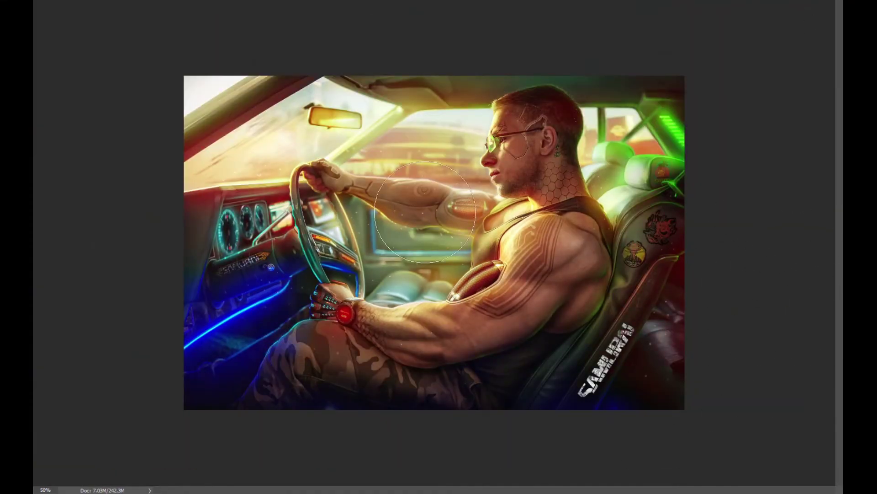
key("ctrl+minus")
key("ctrl+minus")
key("ctrl+1")
key("ctrl+minus")
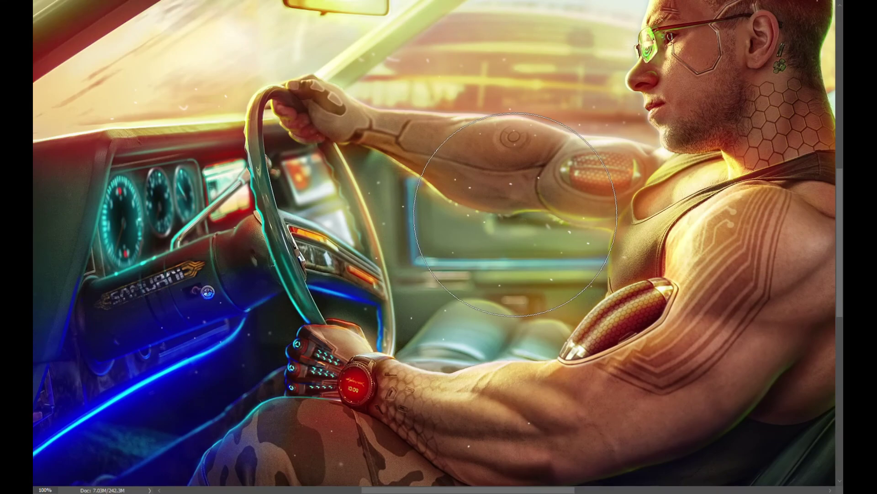
key("ctrl+minus")
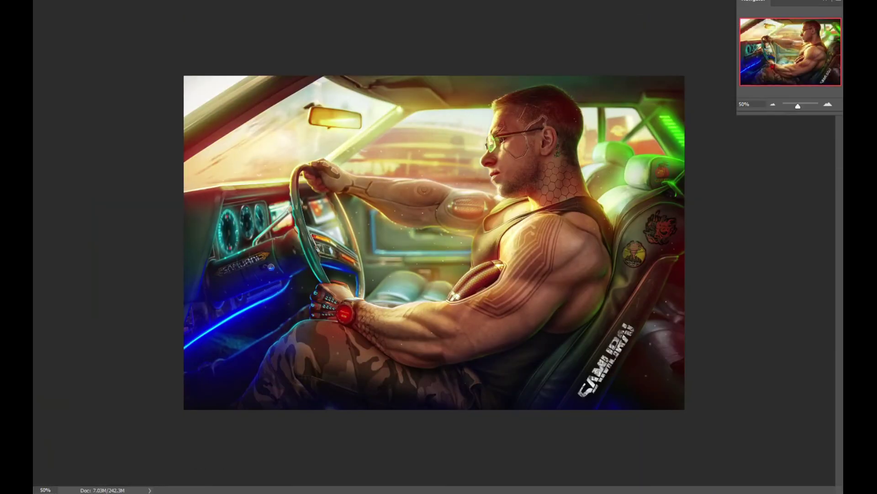